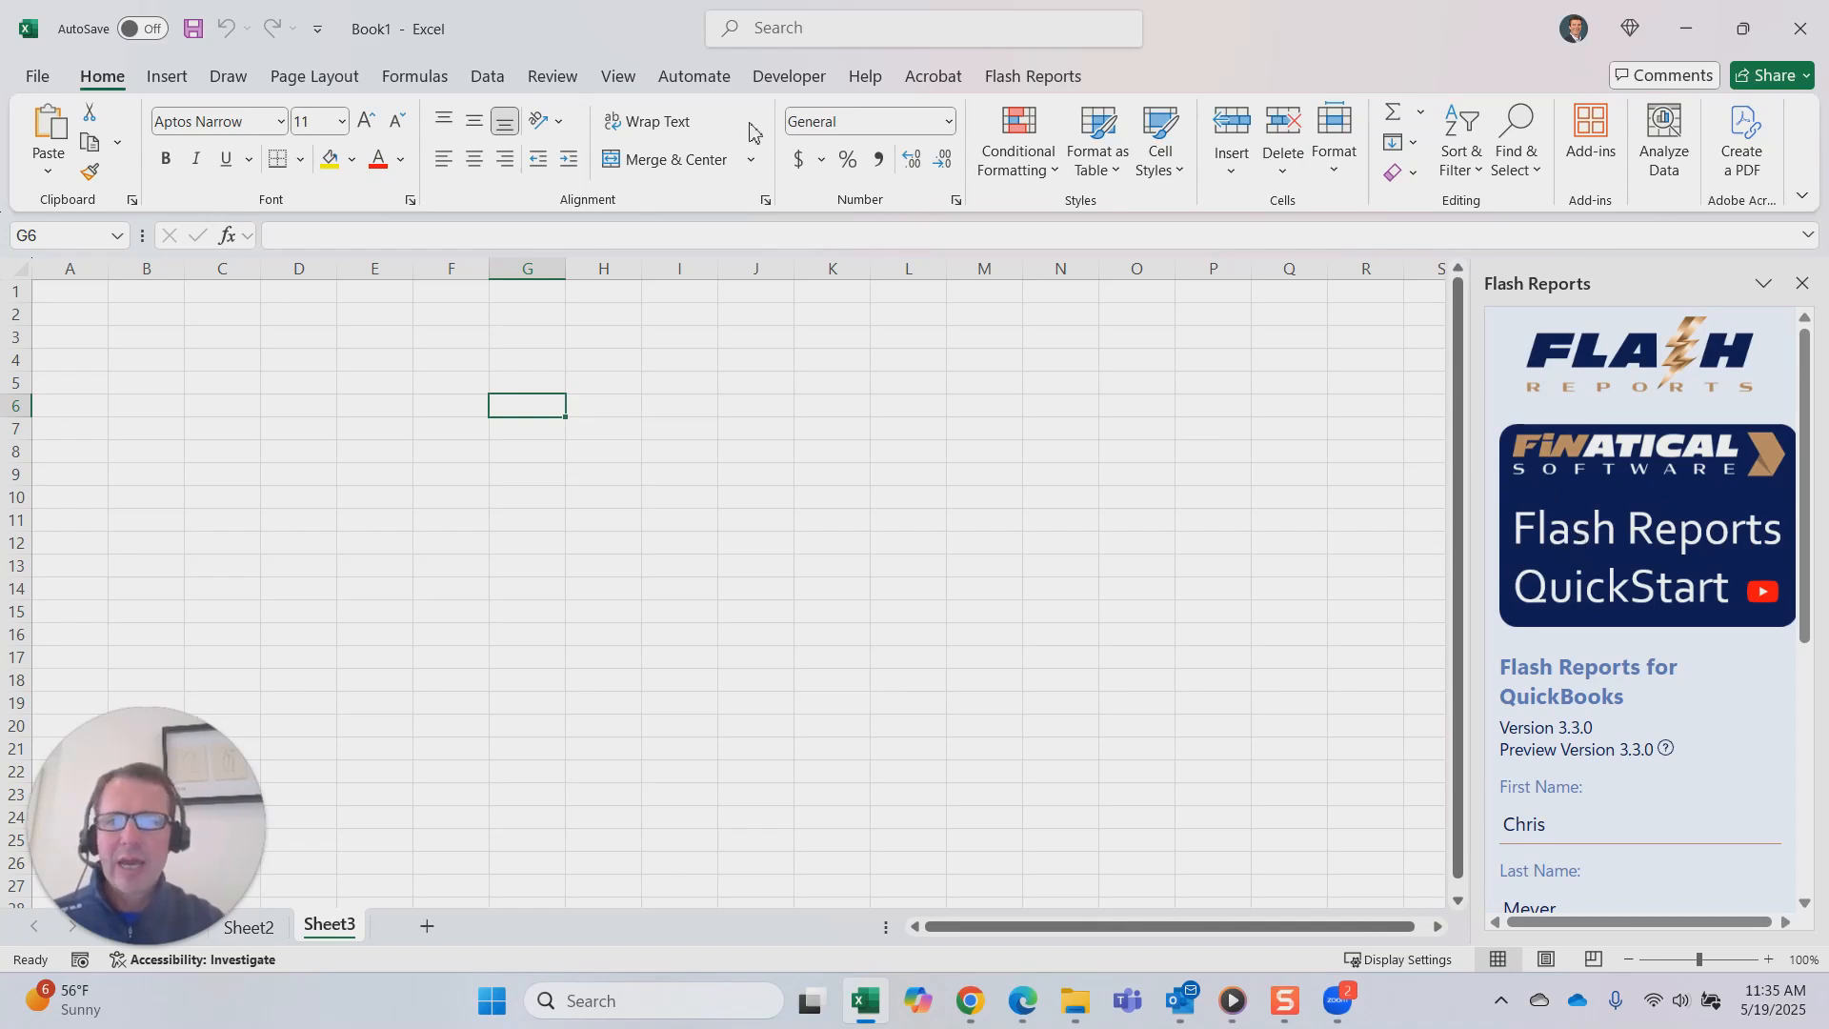
- Log in to the Flash Reports add-in with the remembered Intuit account, declining to save the password
left_click(1025, 78)
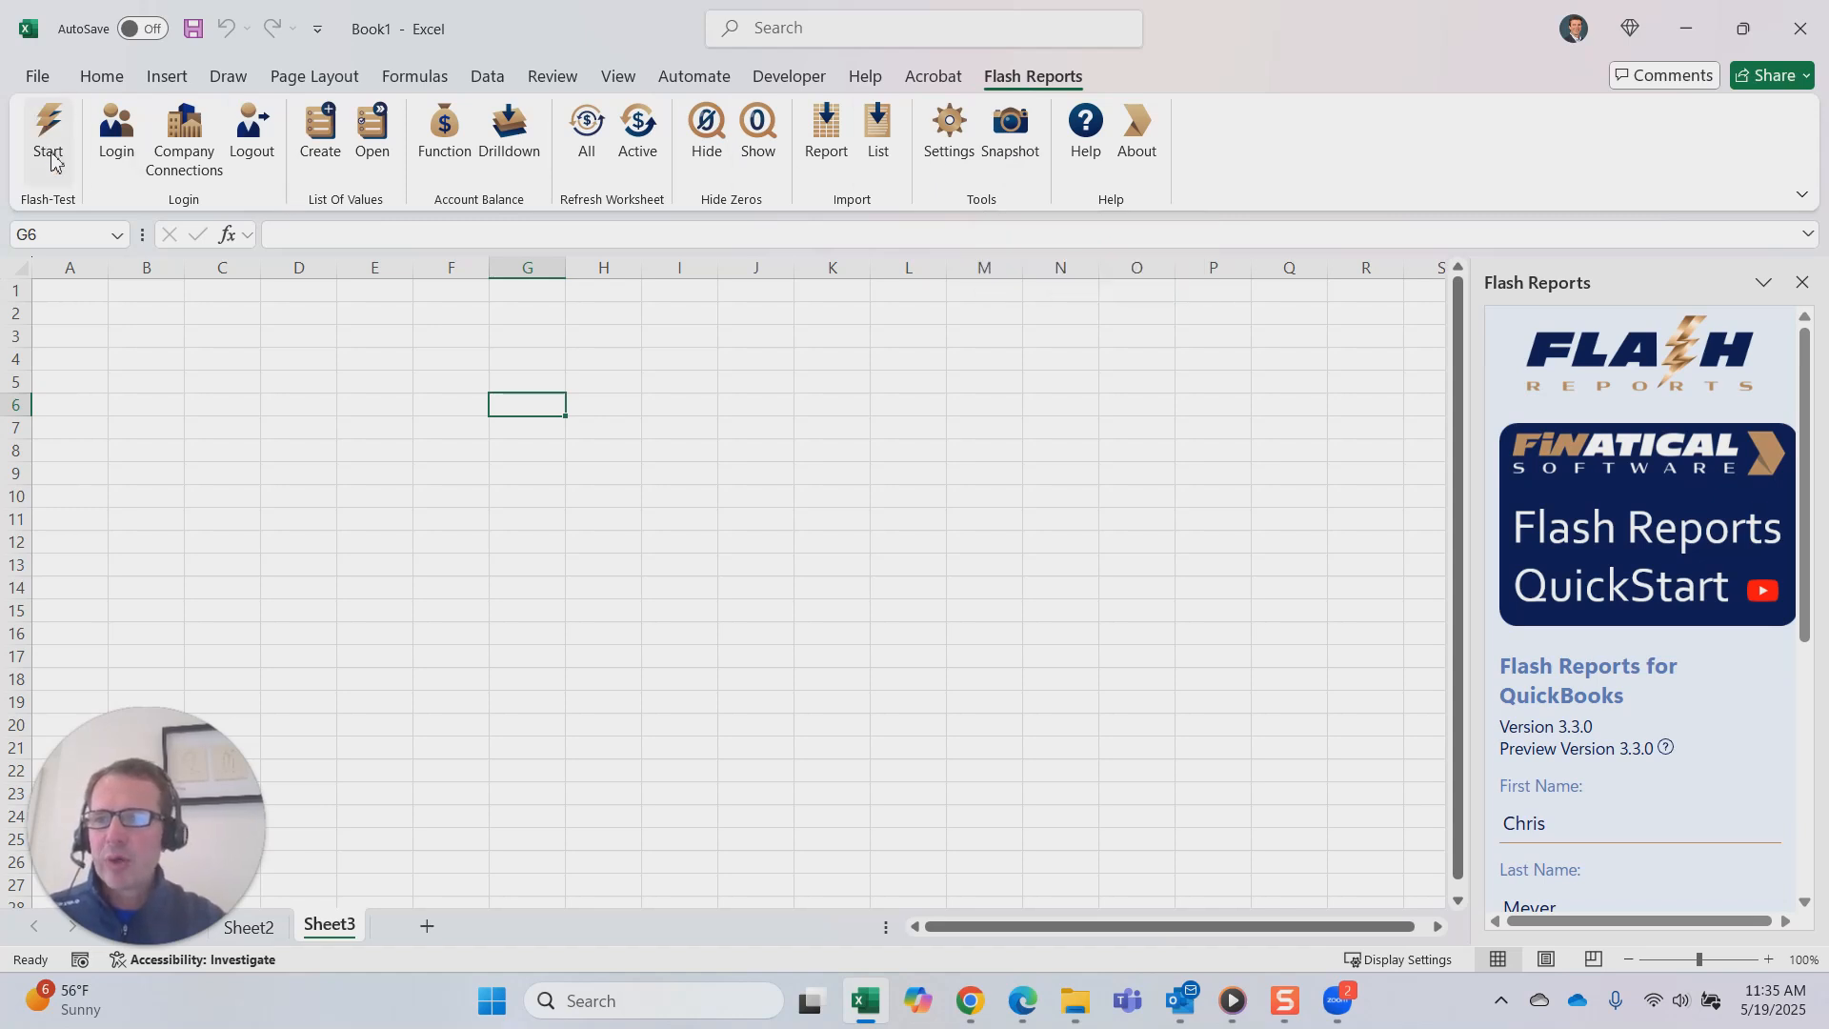
left_click(109, 151)
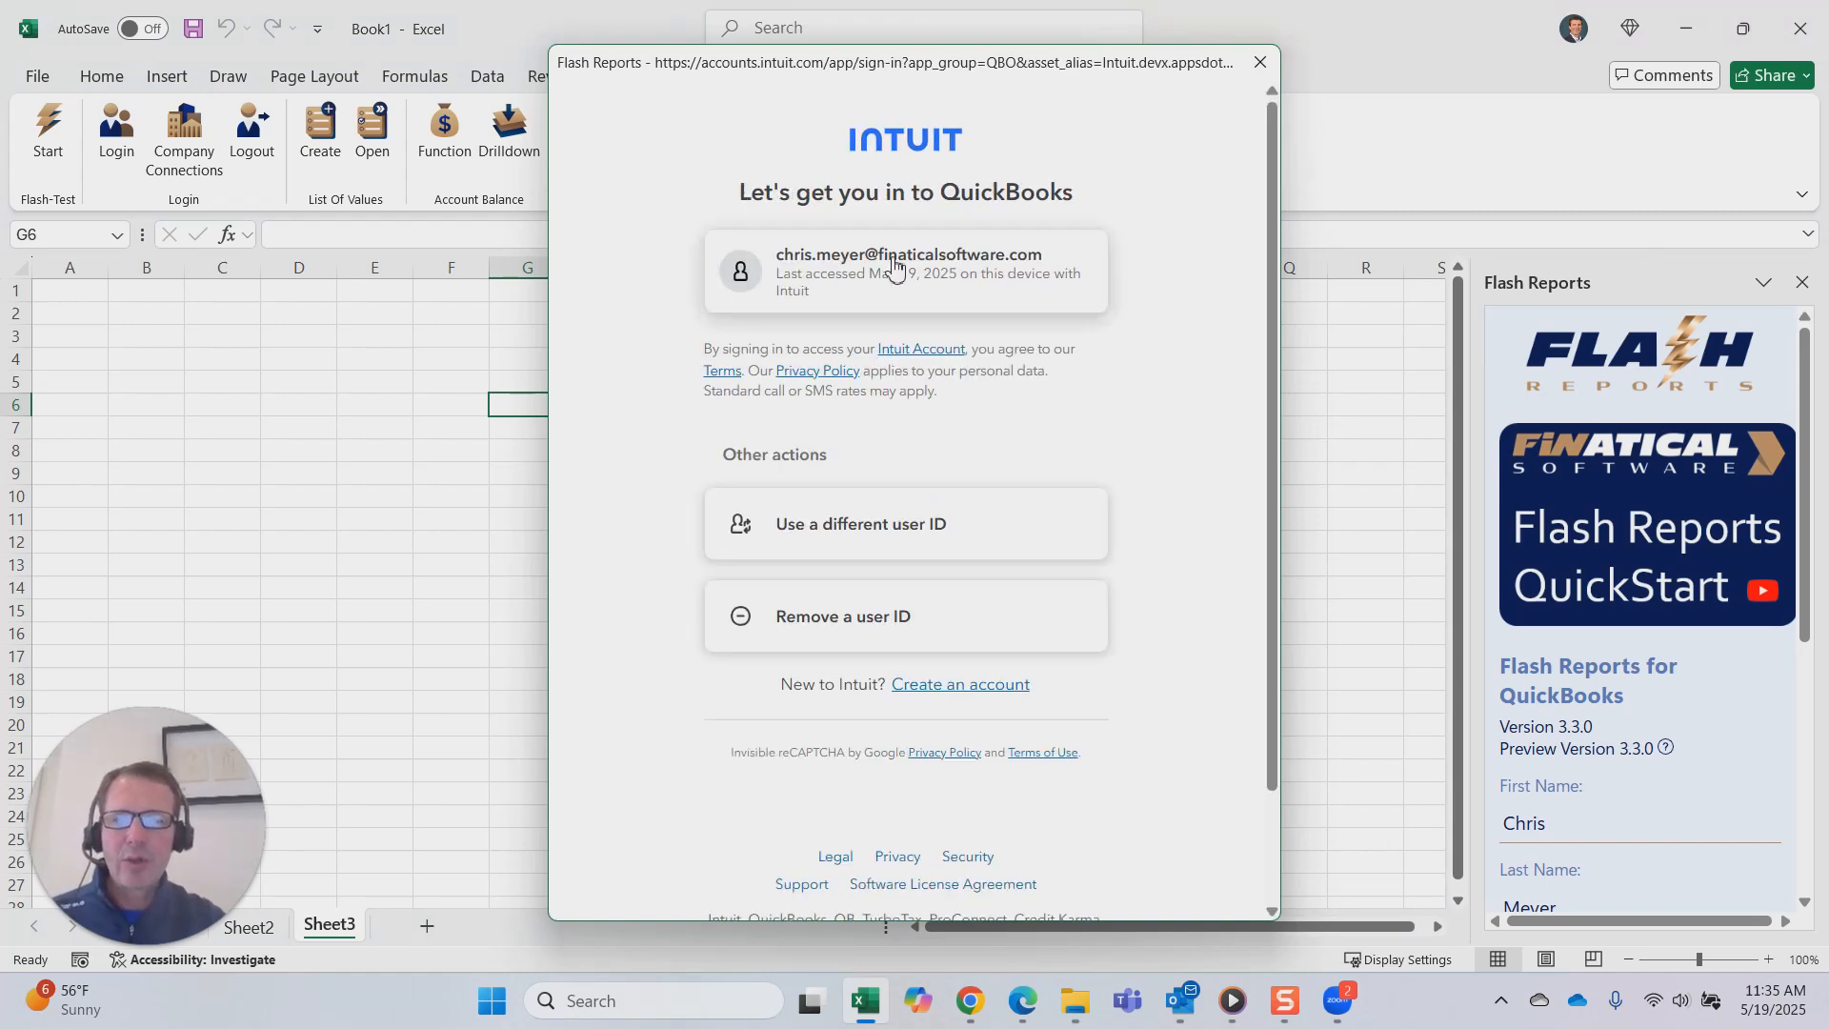
left_click(894, 269)
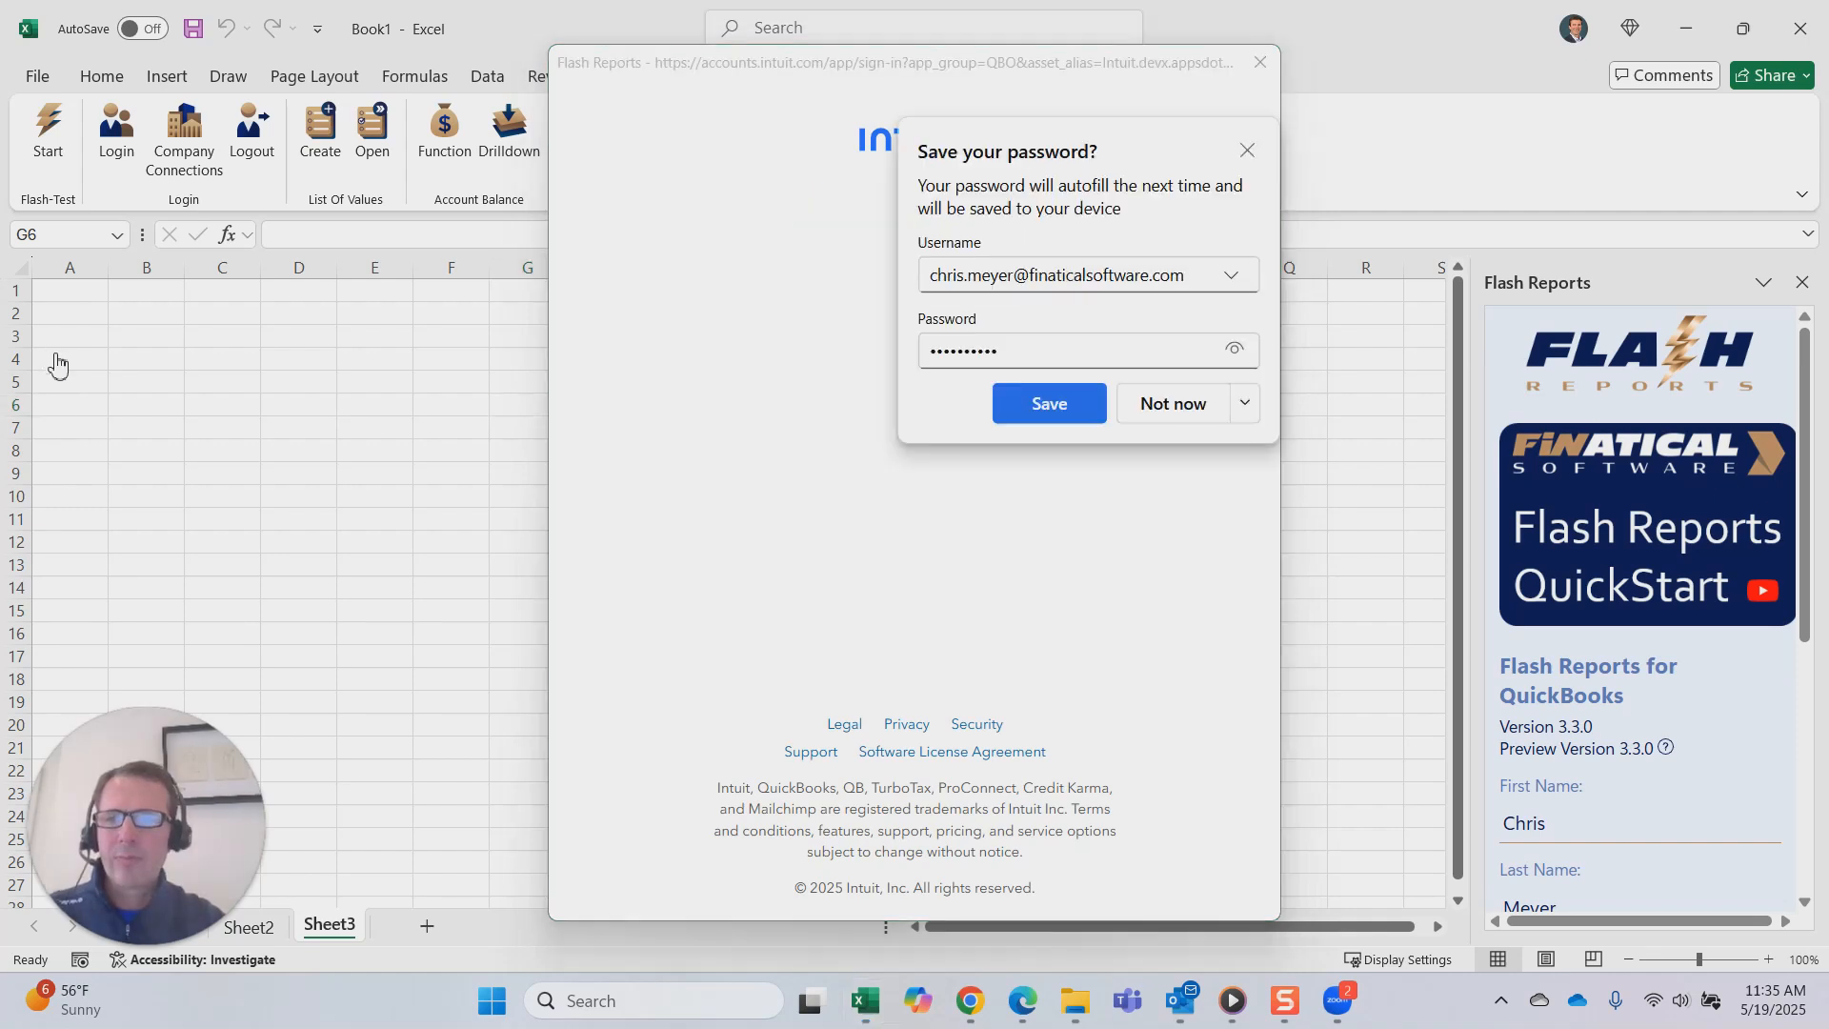
left_click(1180, 400)
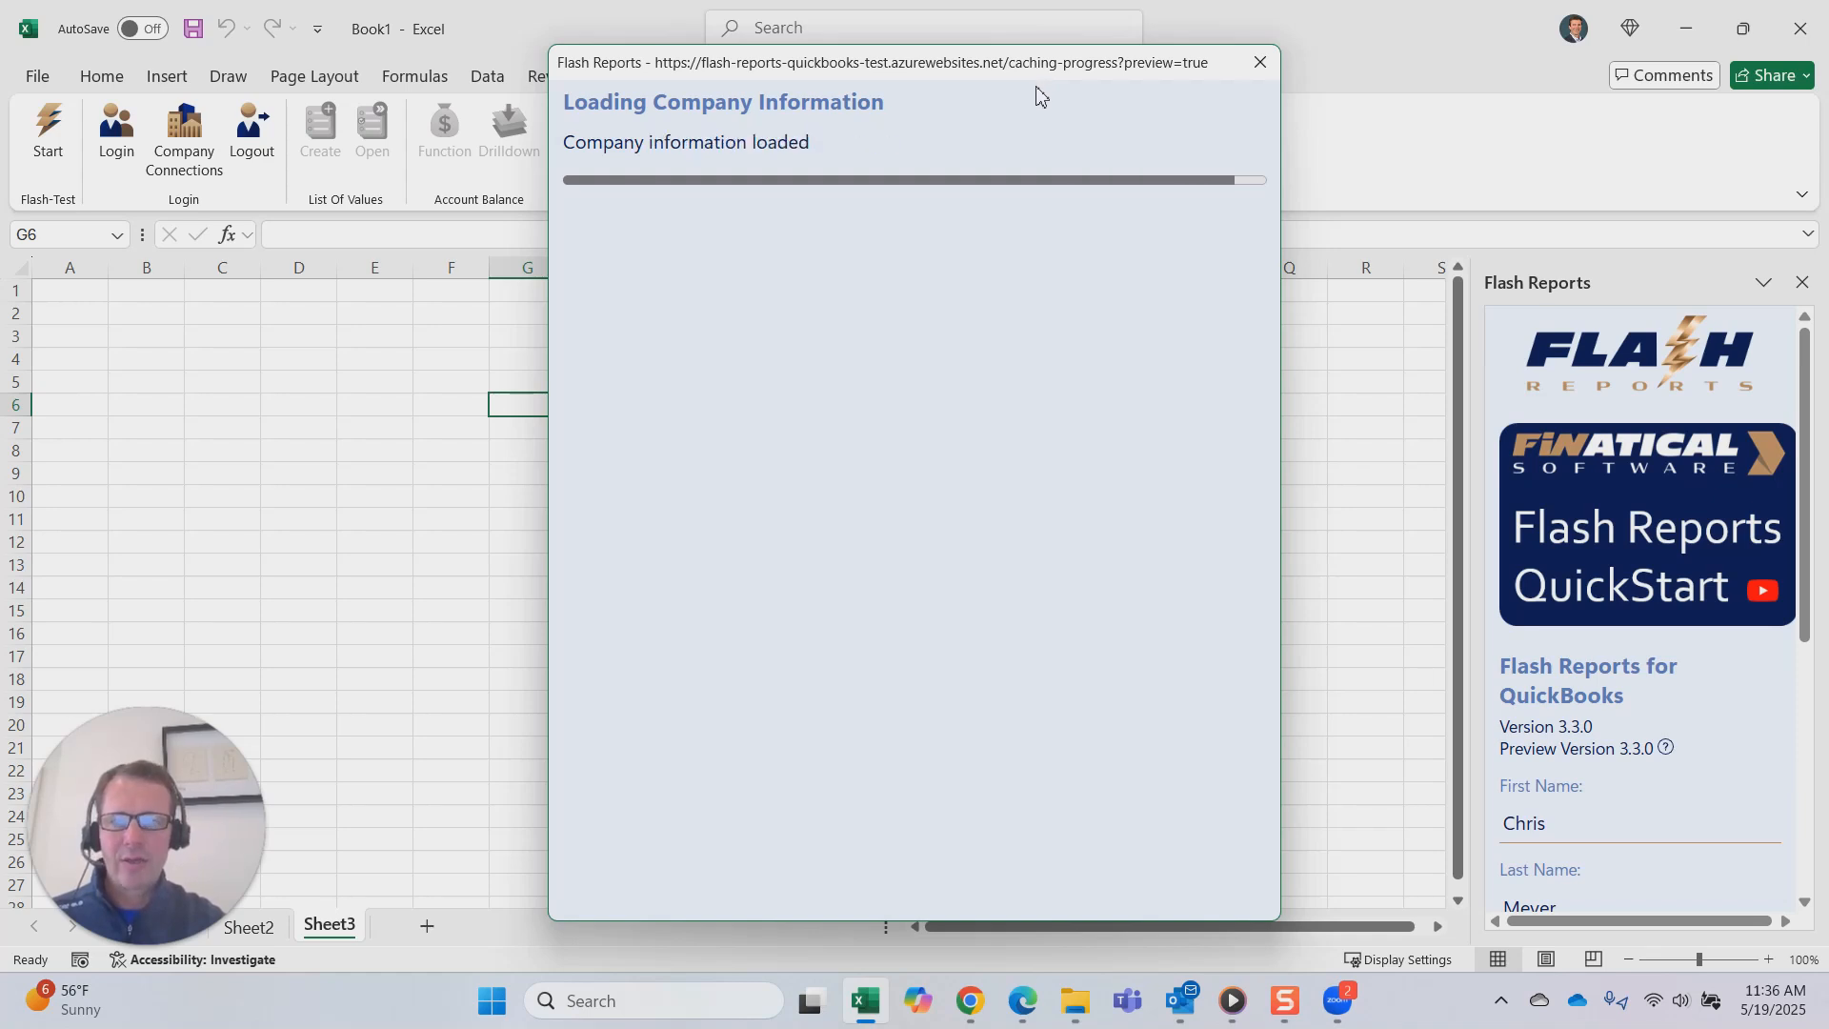
left_click(444, 497)
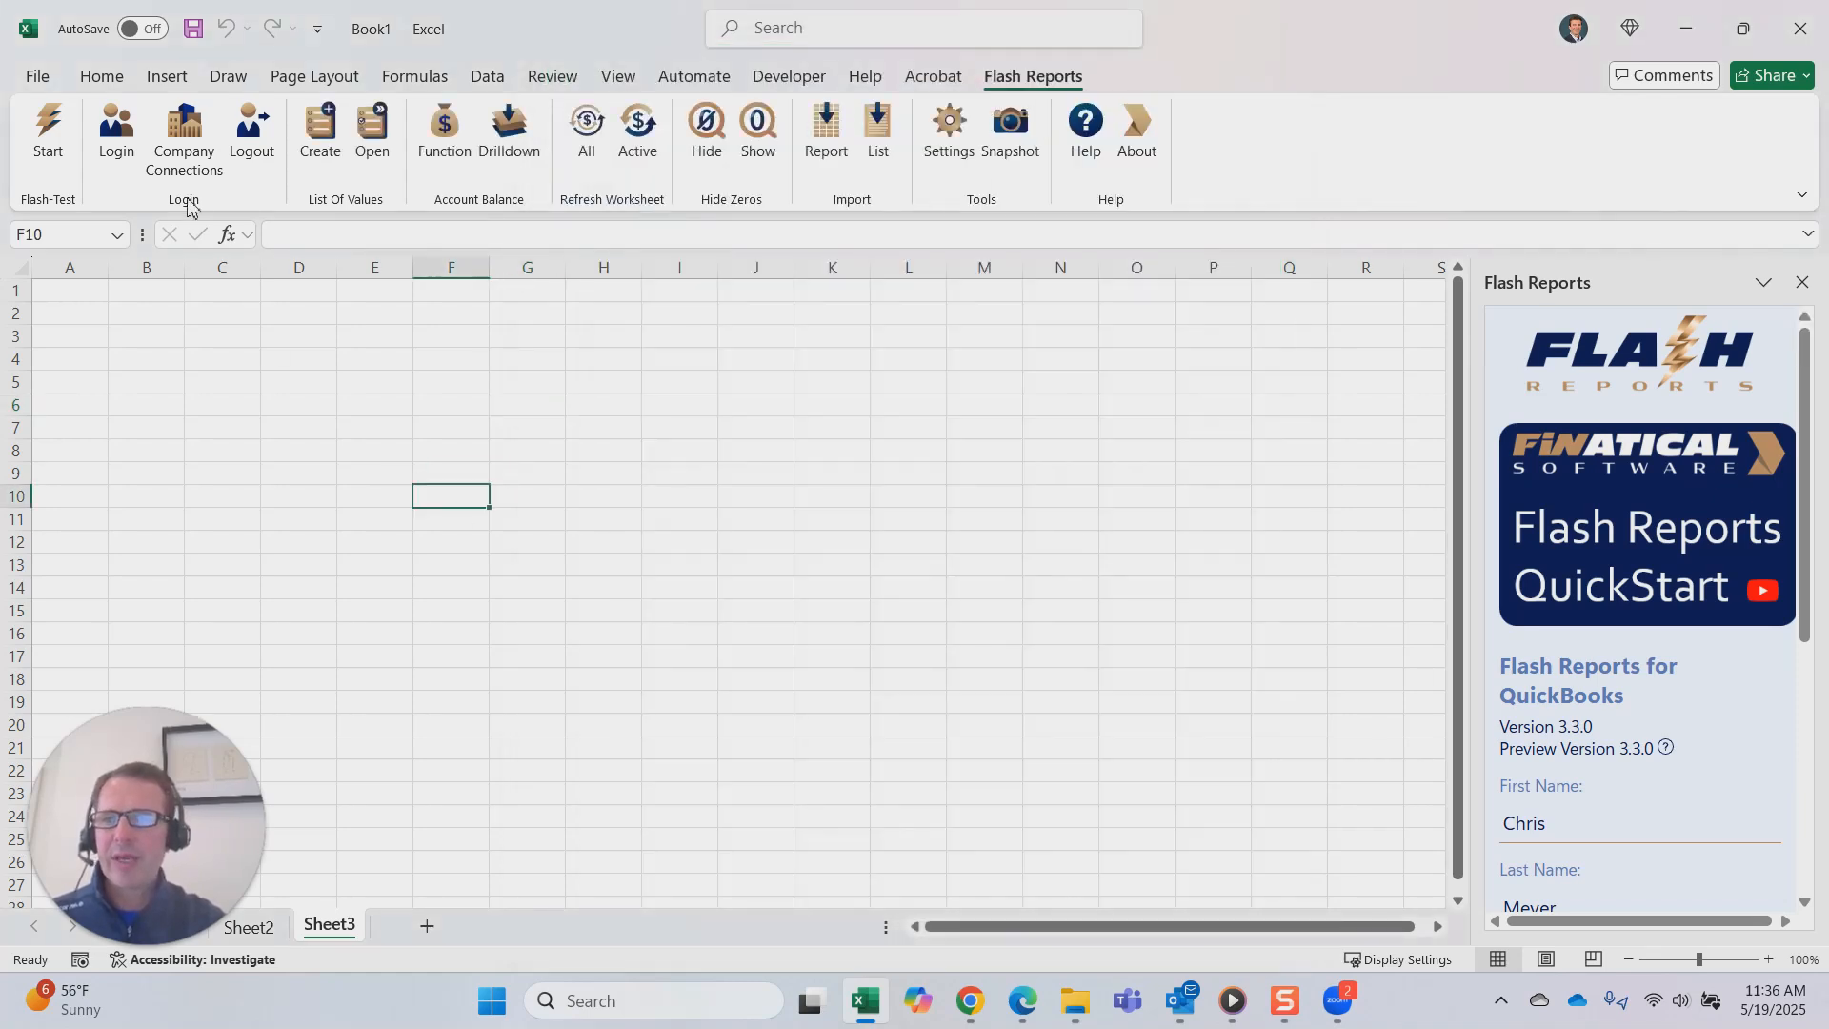
- Connect the Stark Industries company from QuickBooks through the add-in's company connections
left_click(186, 159)
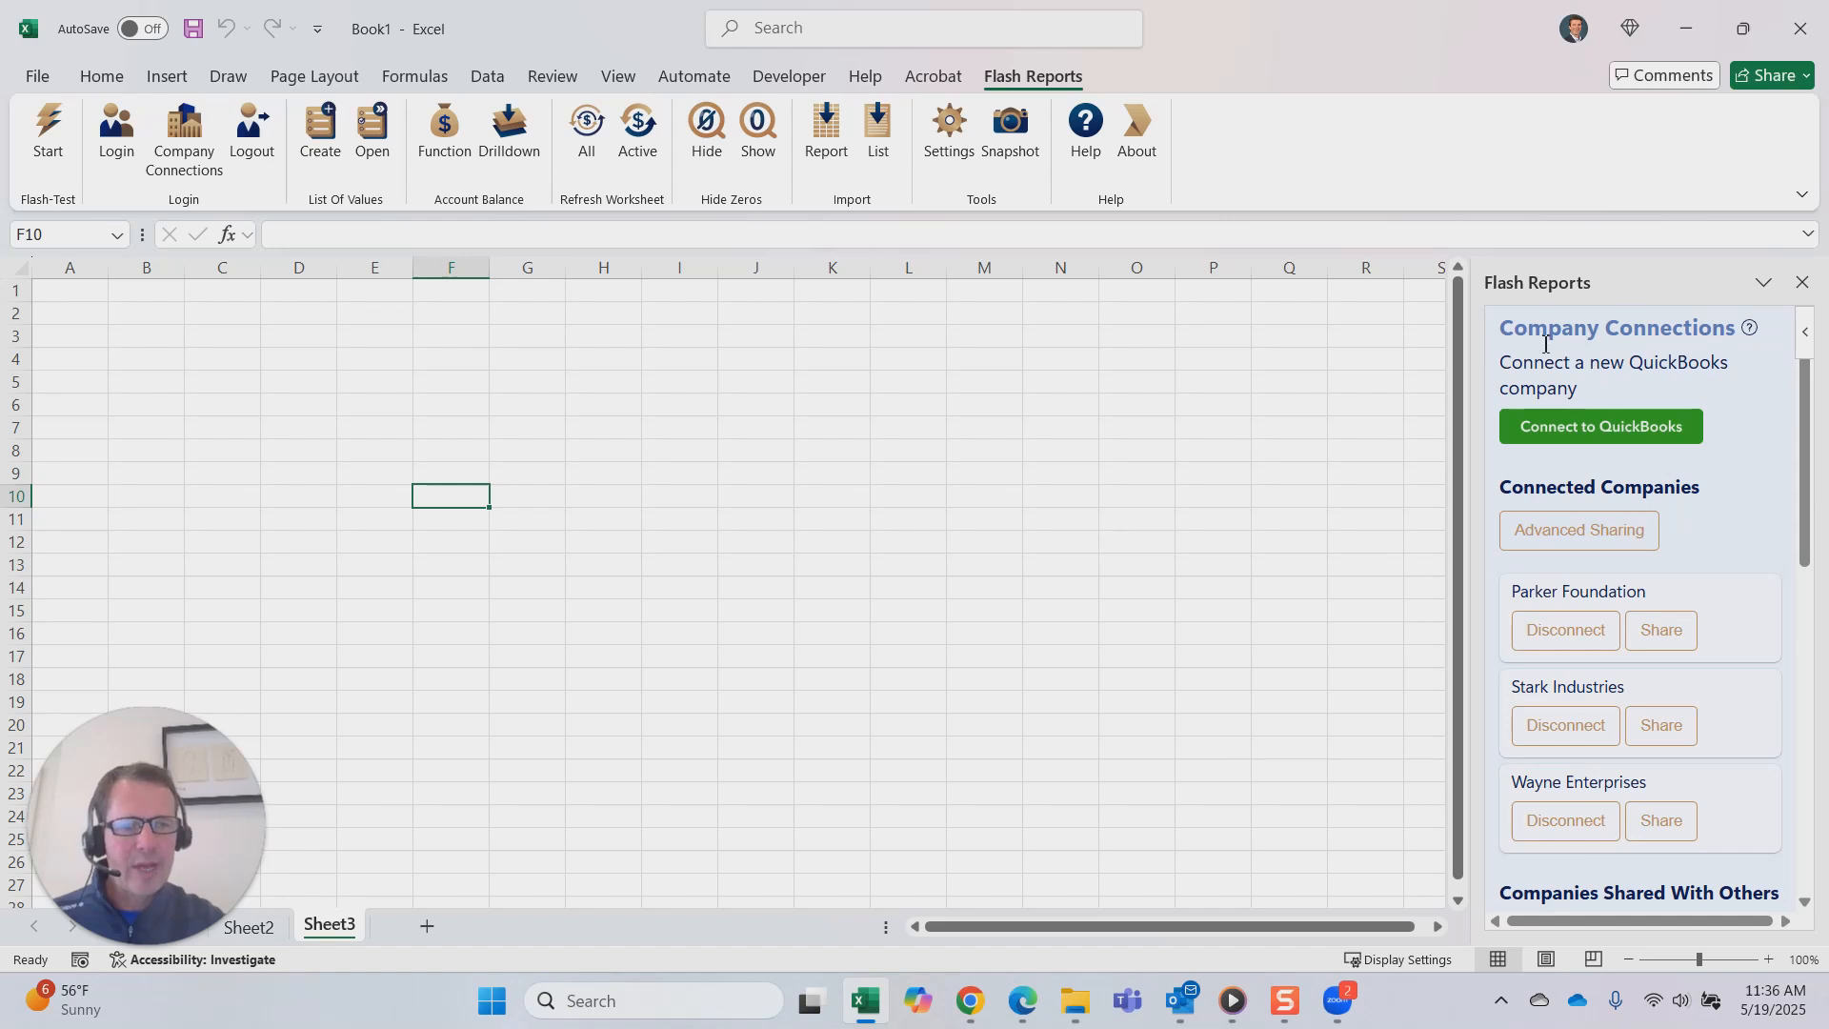
left_click(1608, 434)
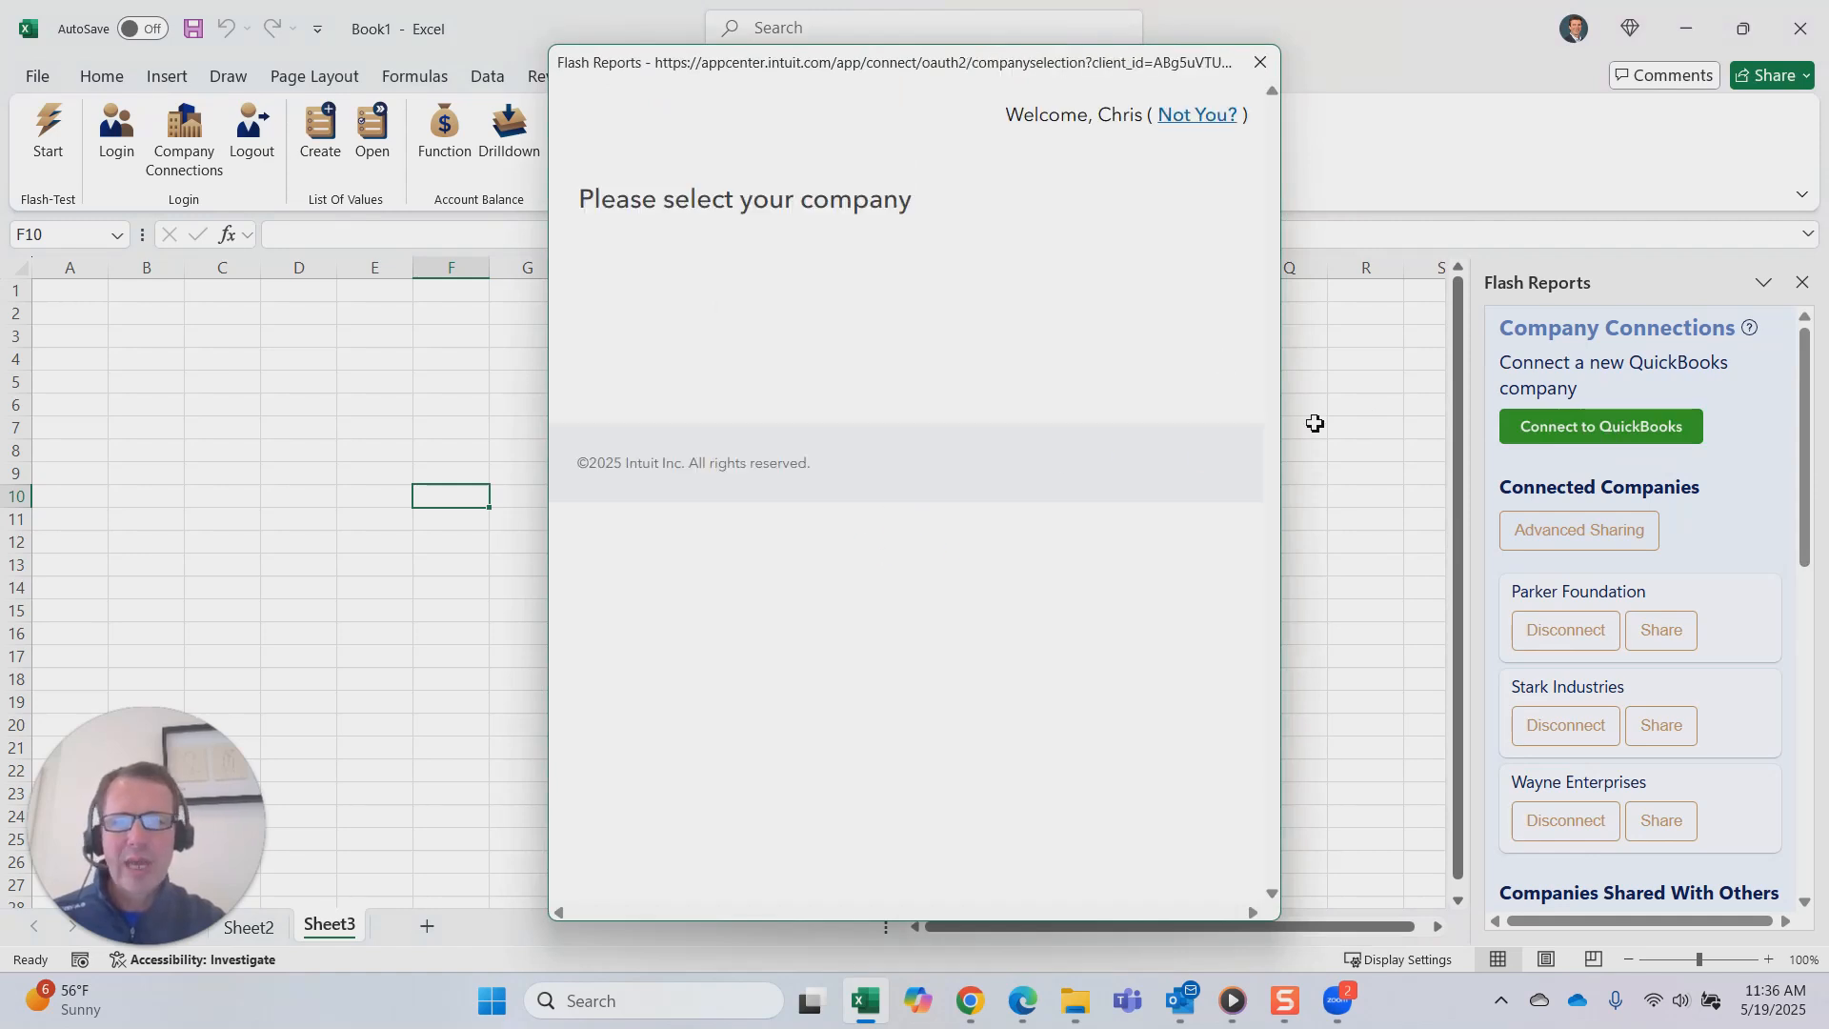
left_click(849, 289)
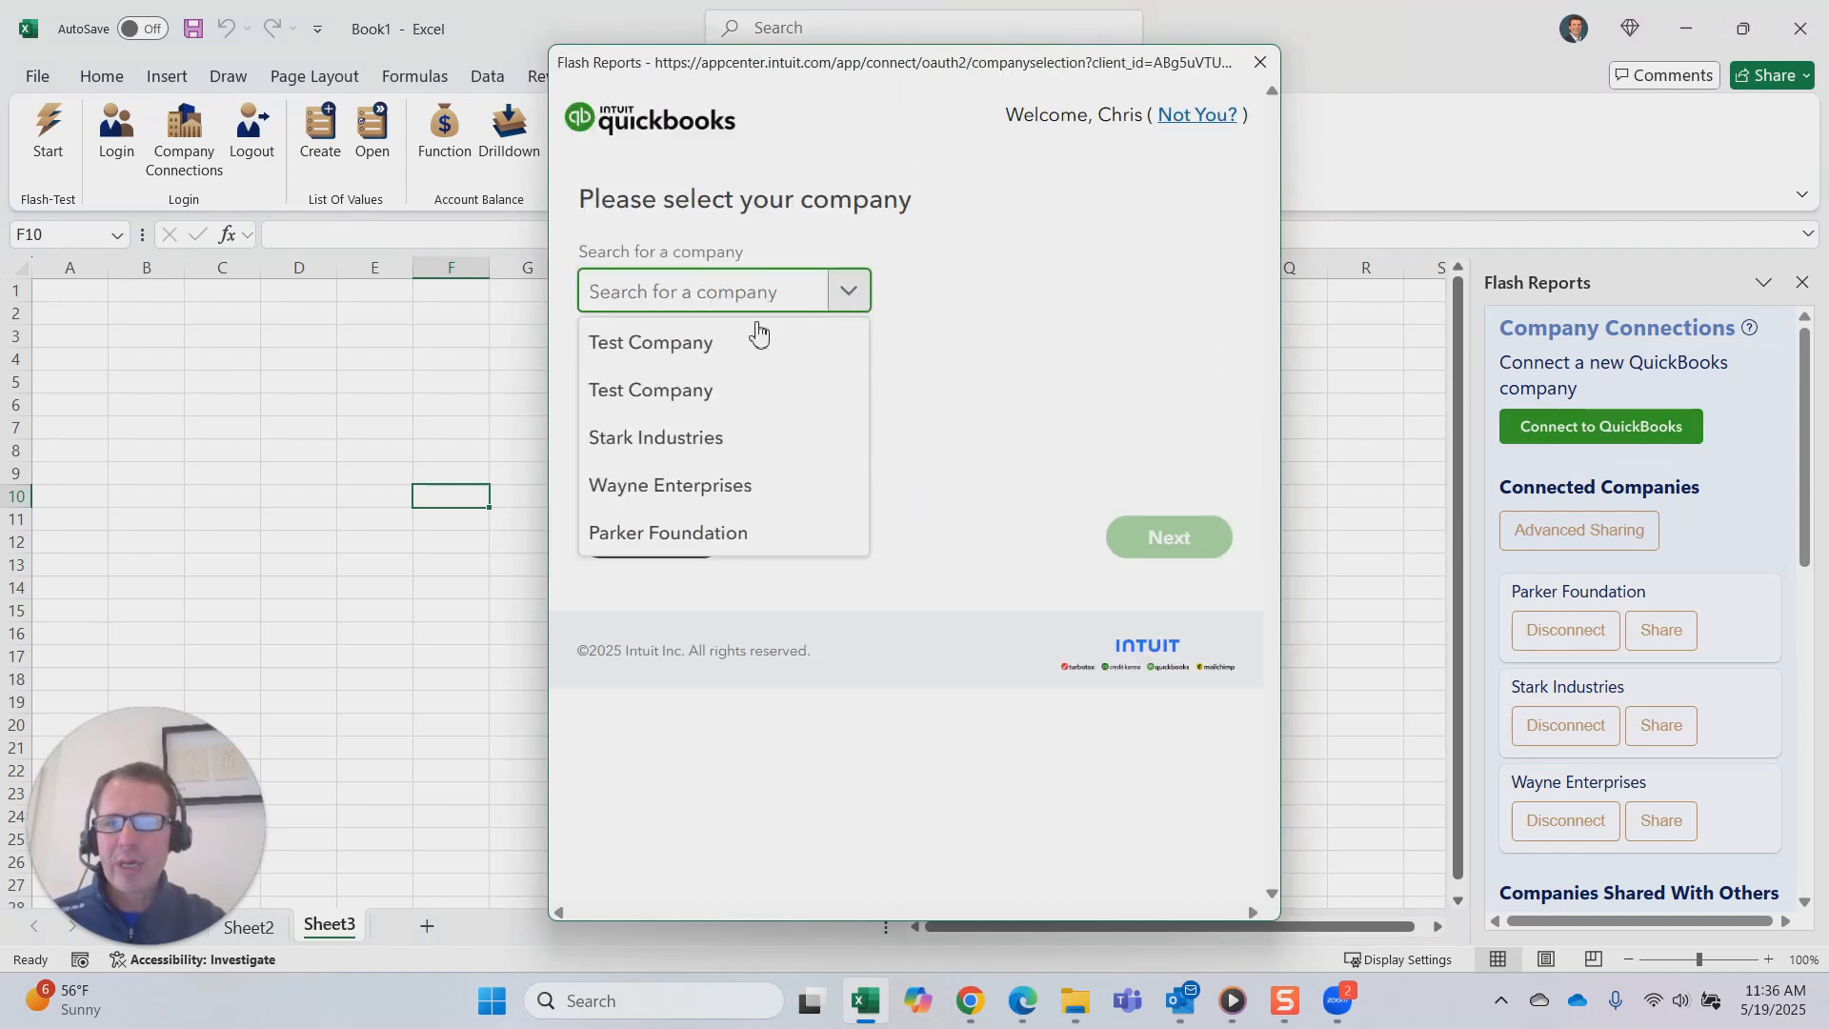
left_click(734, 433)
left_click(1164, 537)
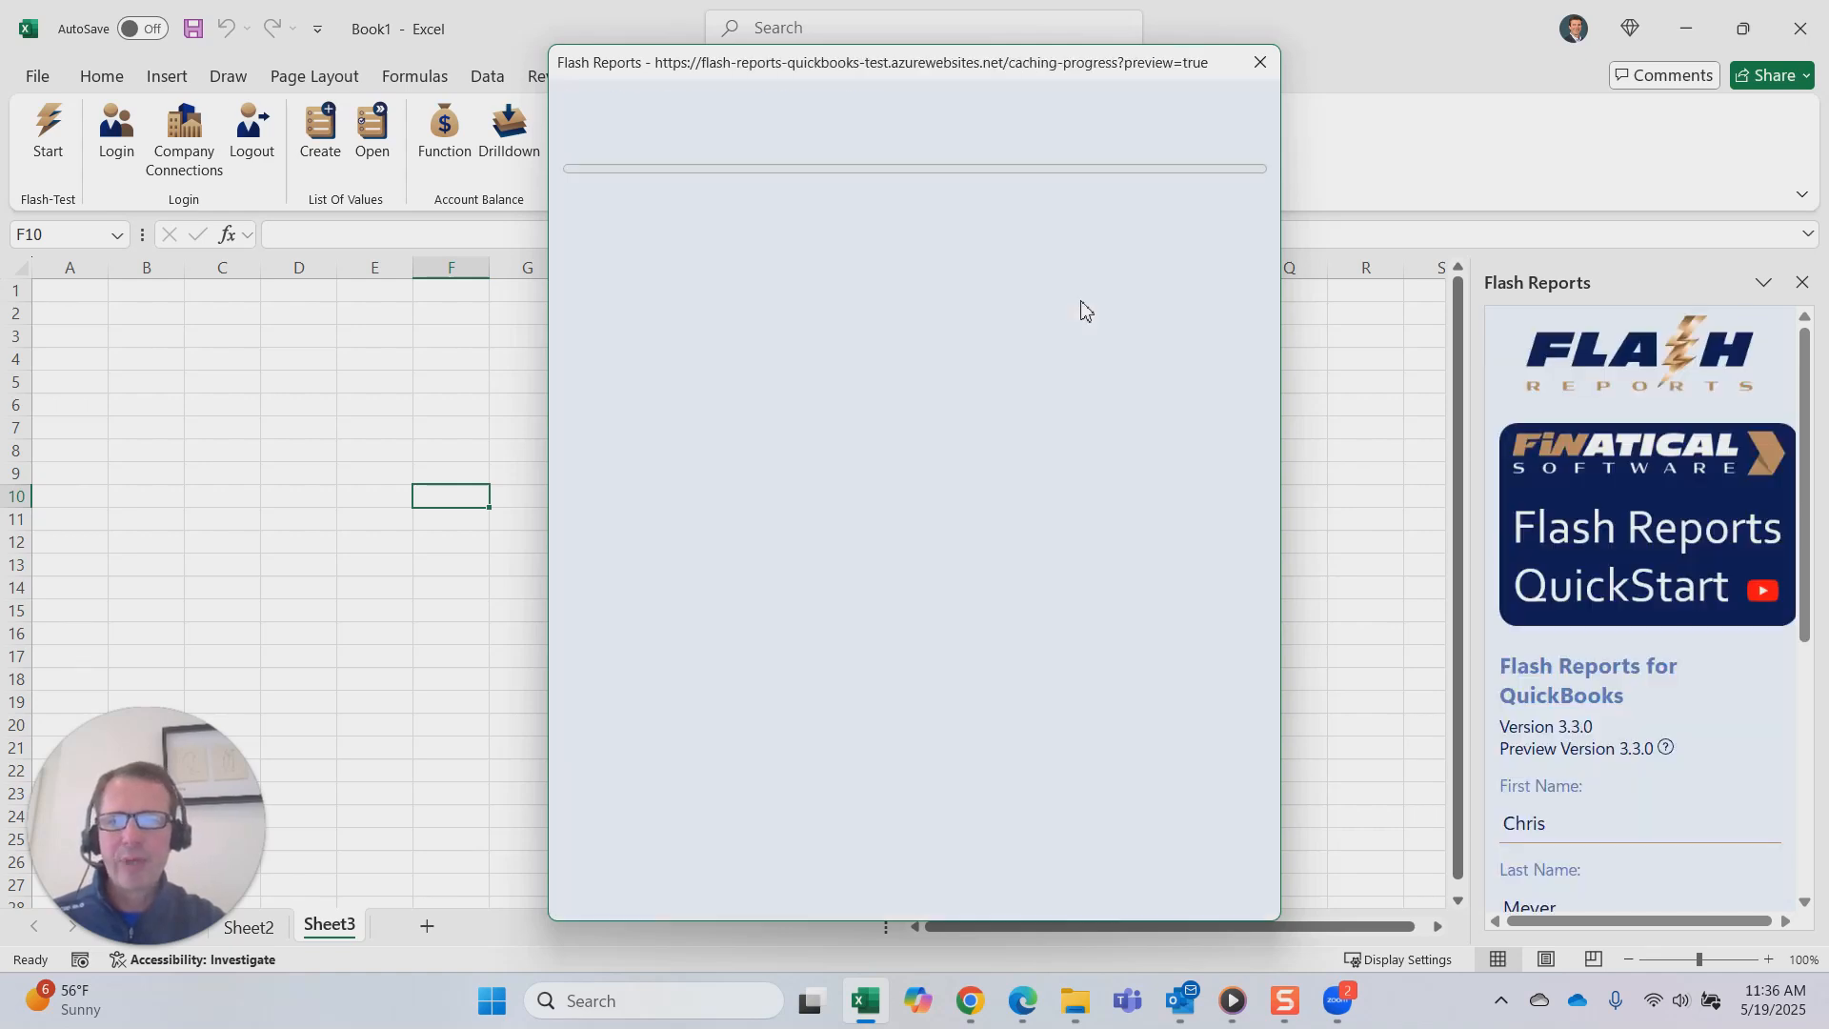
left_click(667, 451)
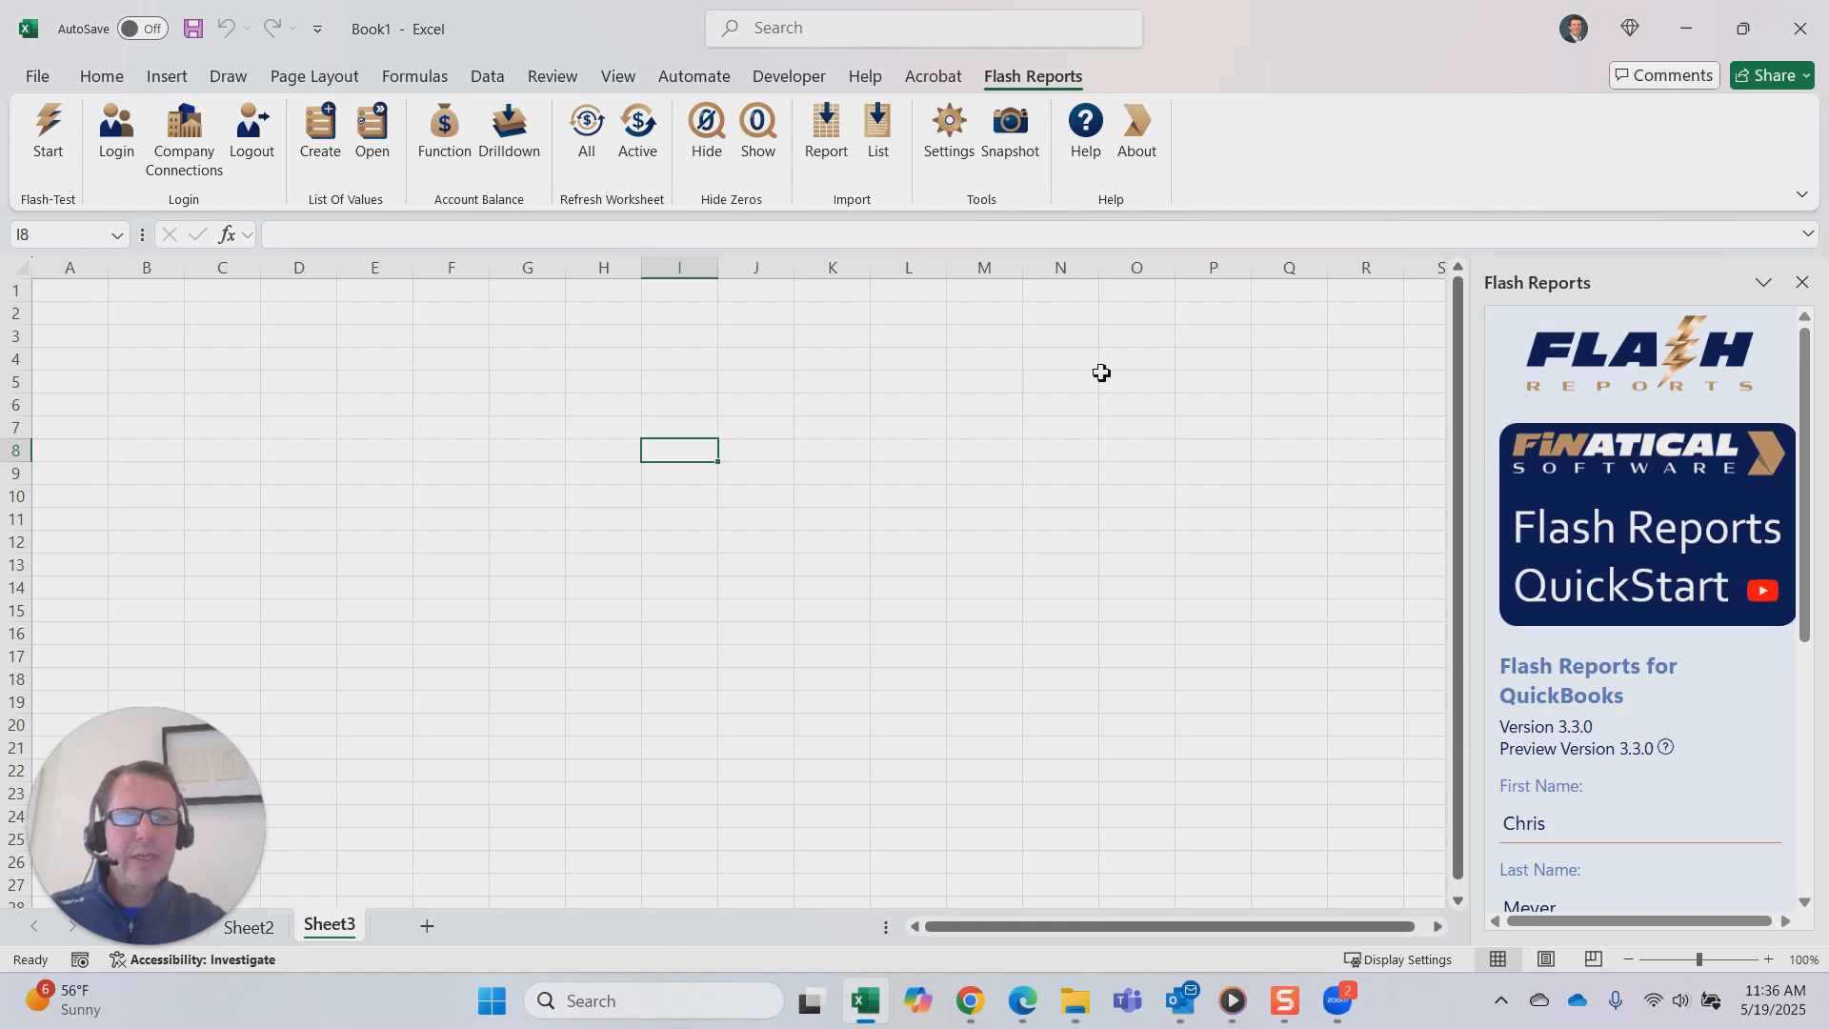
- Start a report import, widen the Flash Reports pane slightly, and choose the Profit And Loss summary report
left_click(825, 141)
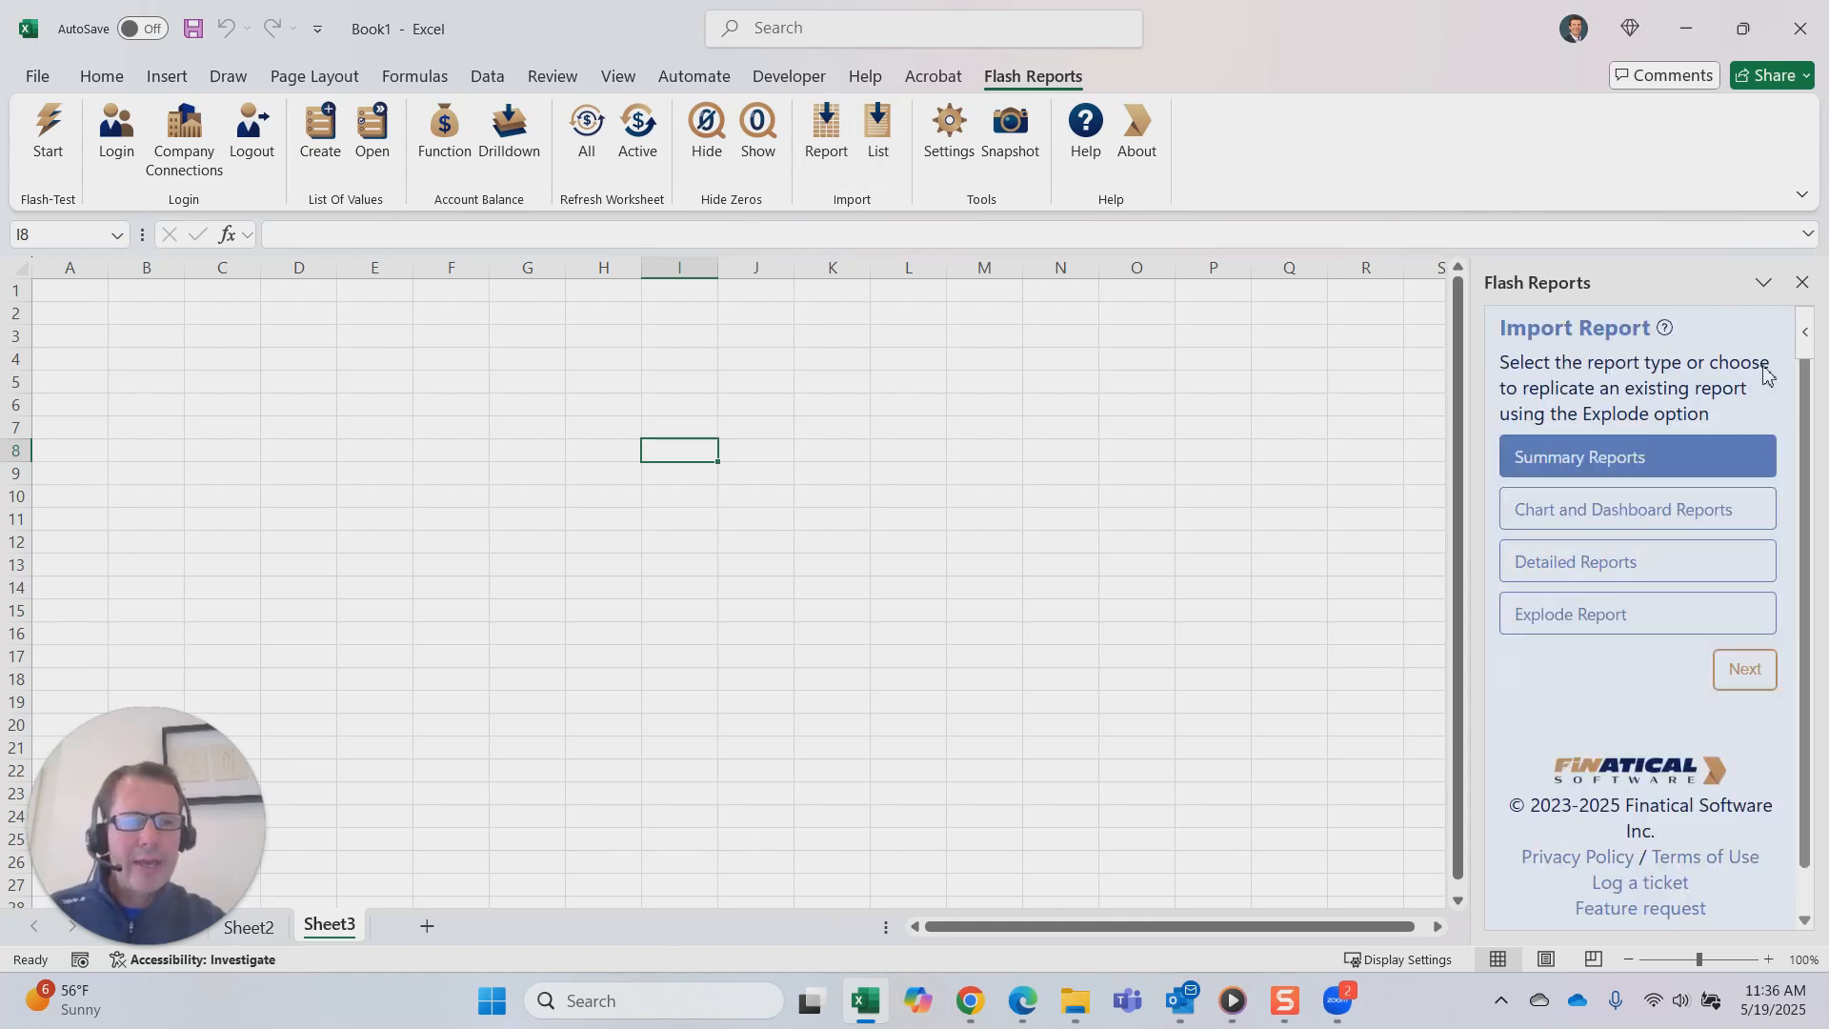
left_click_drag(1475, 422, 1447, 439)
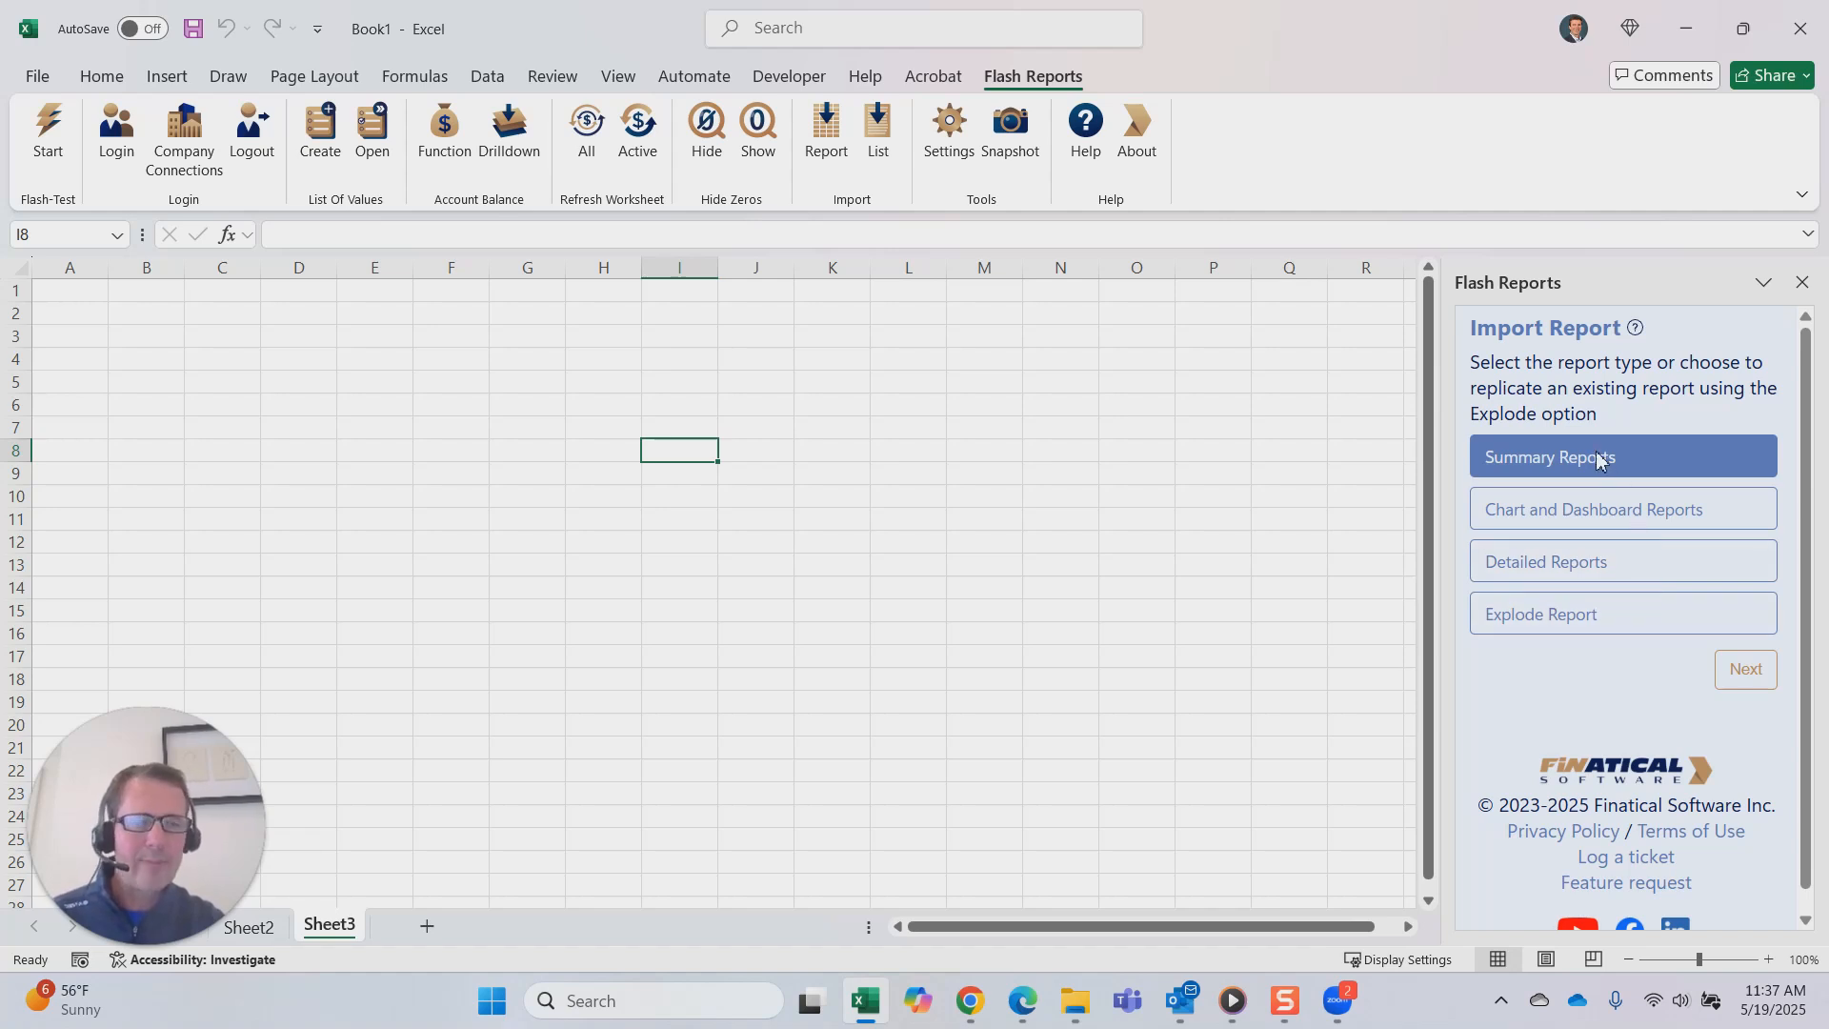
left_click(1743, 668)
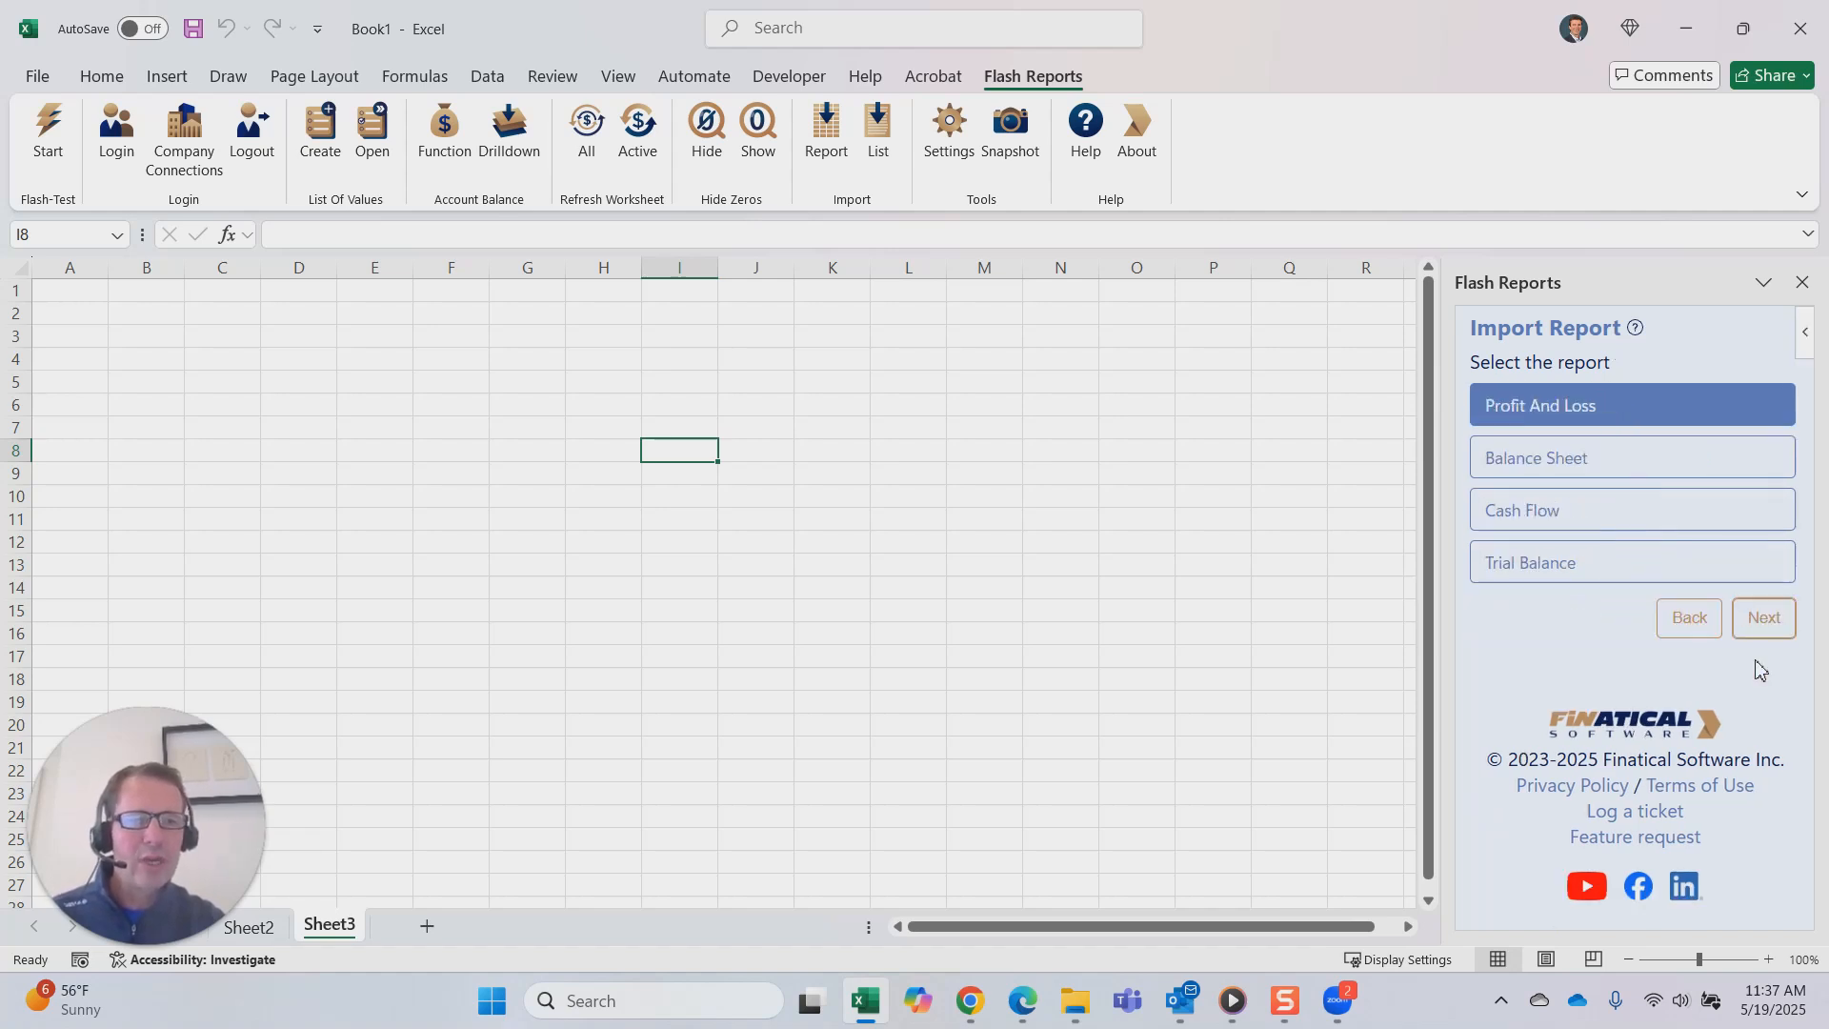
left_click(1663, 400)
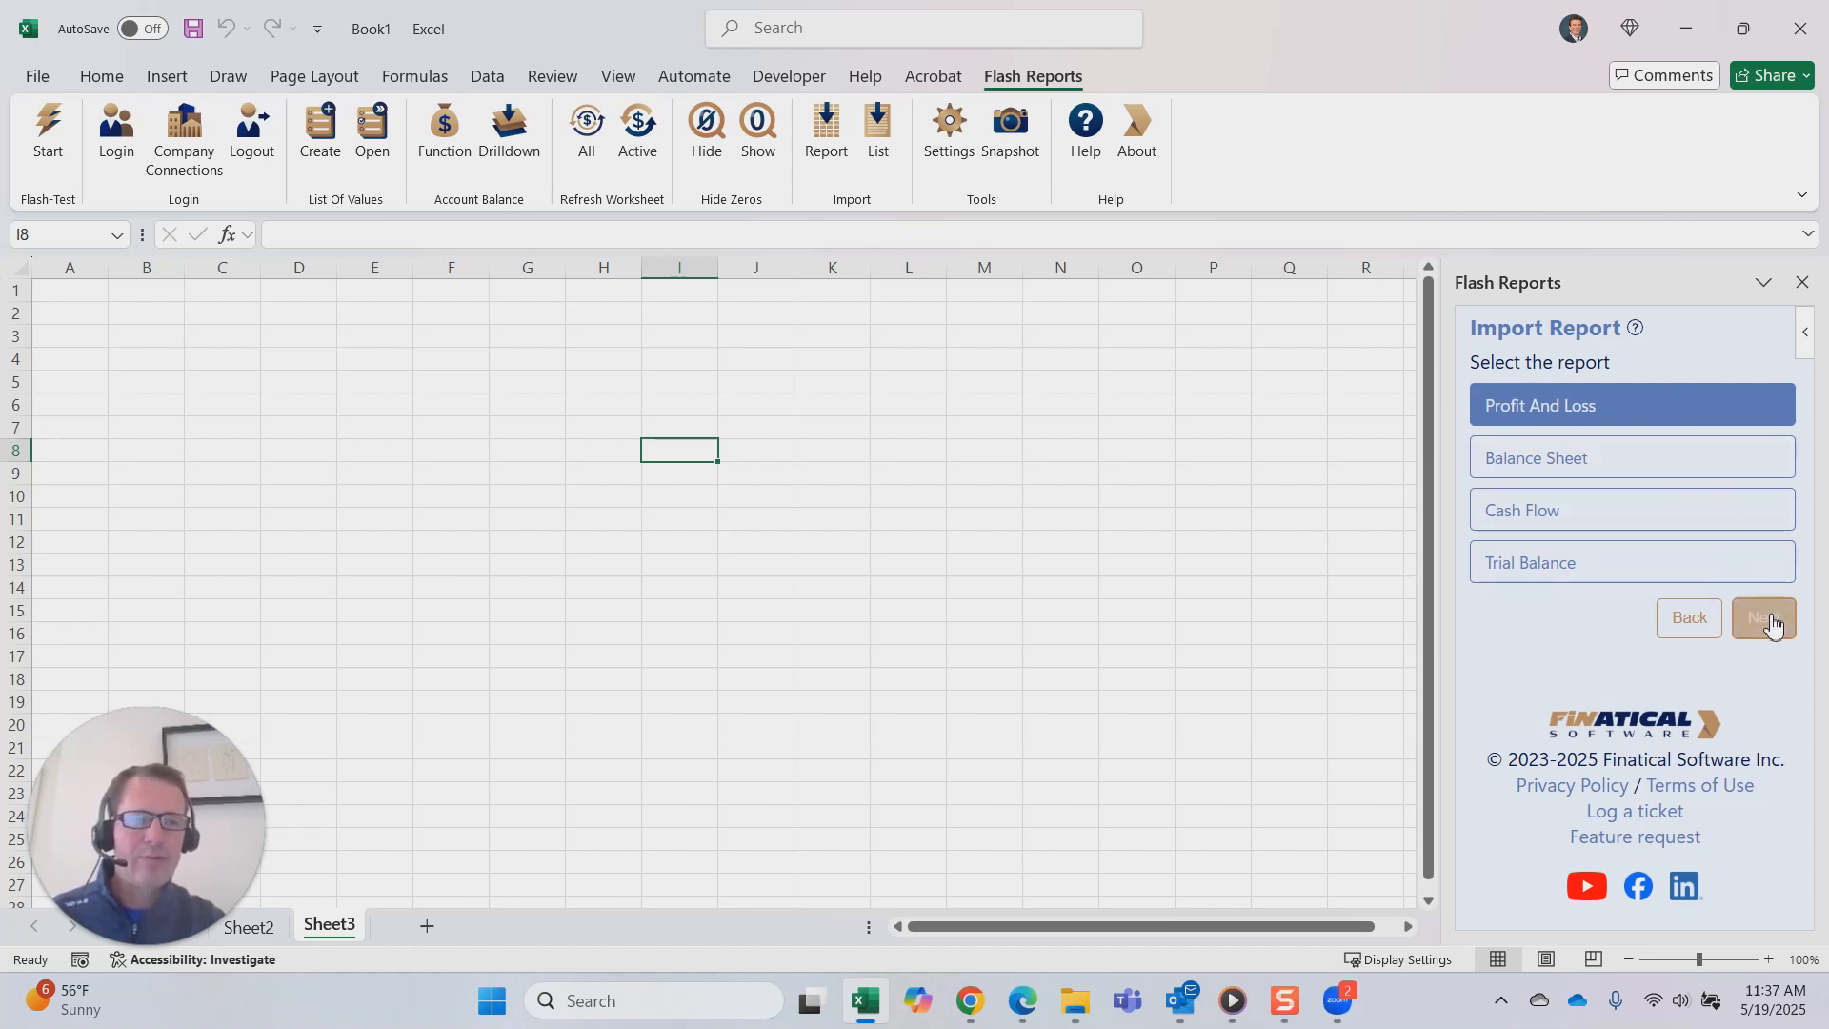
left_click(1763, 617)
- Set the report's company to Stark Industries and its report period to Last Month
left_click(1621, 398)
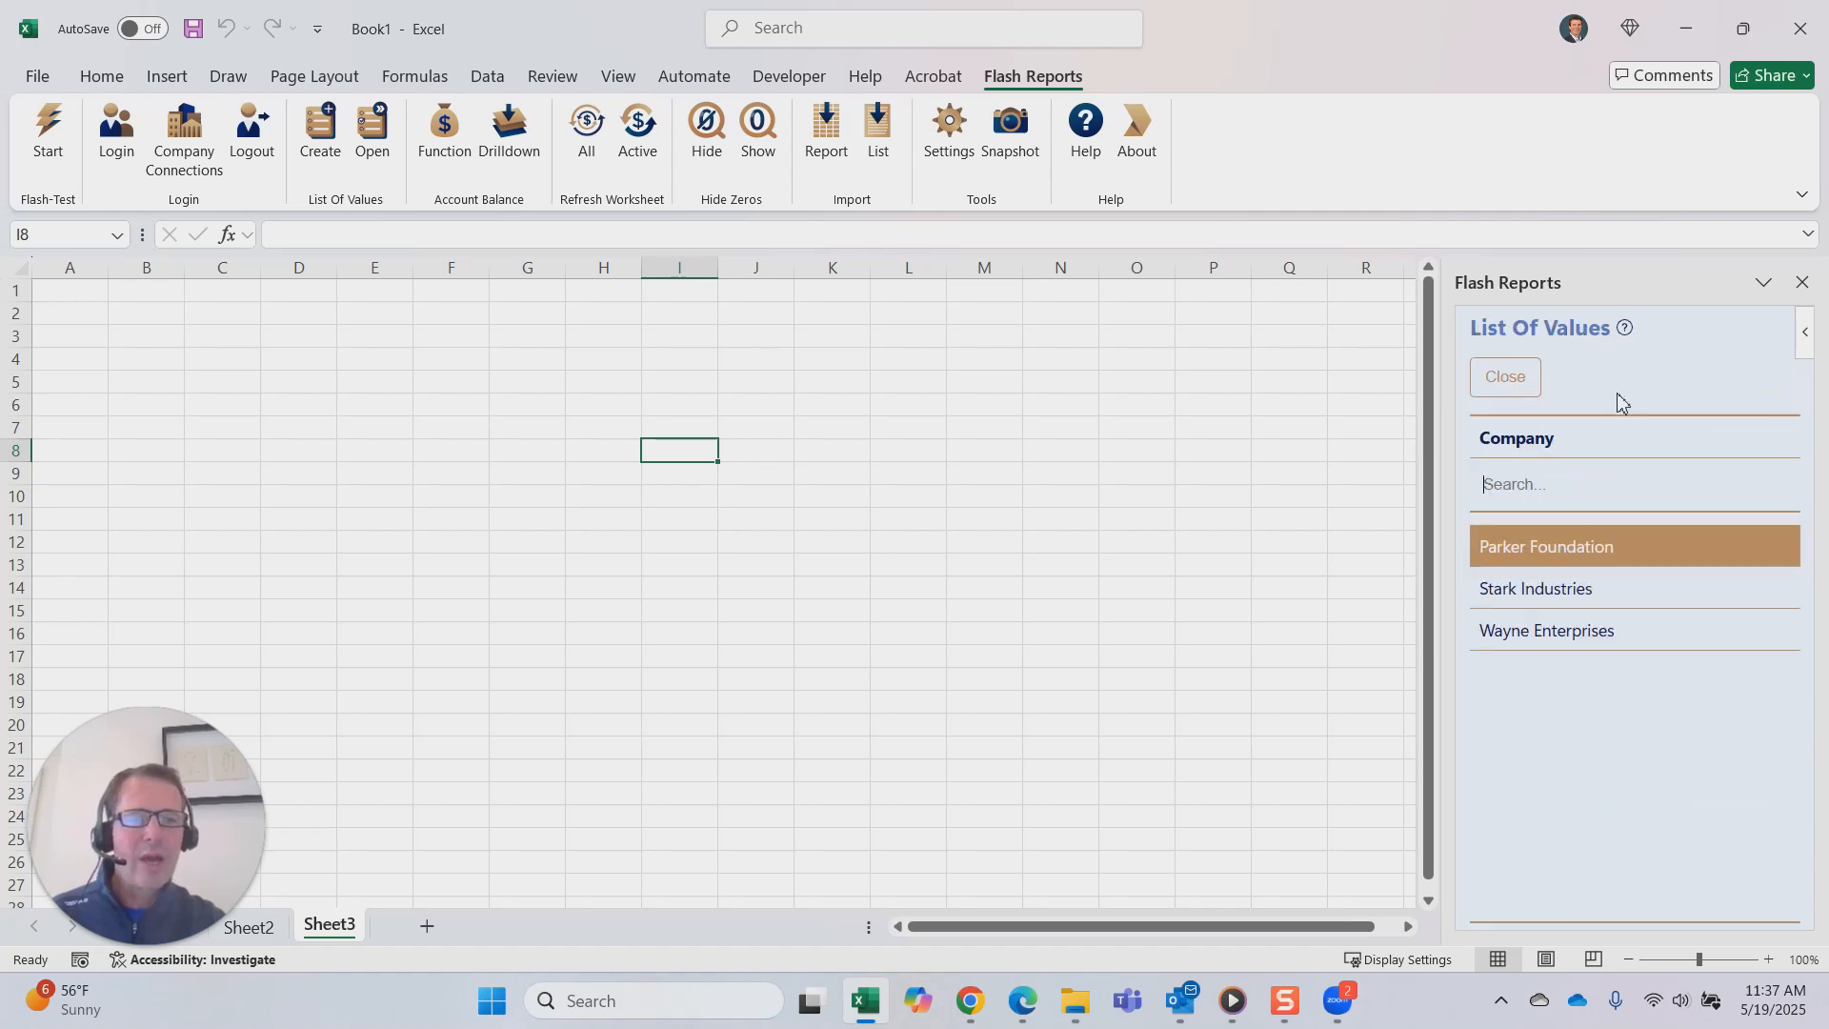
left_click(1603, 596)
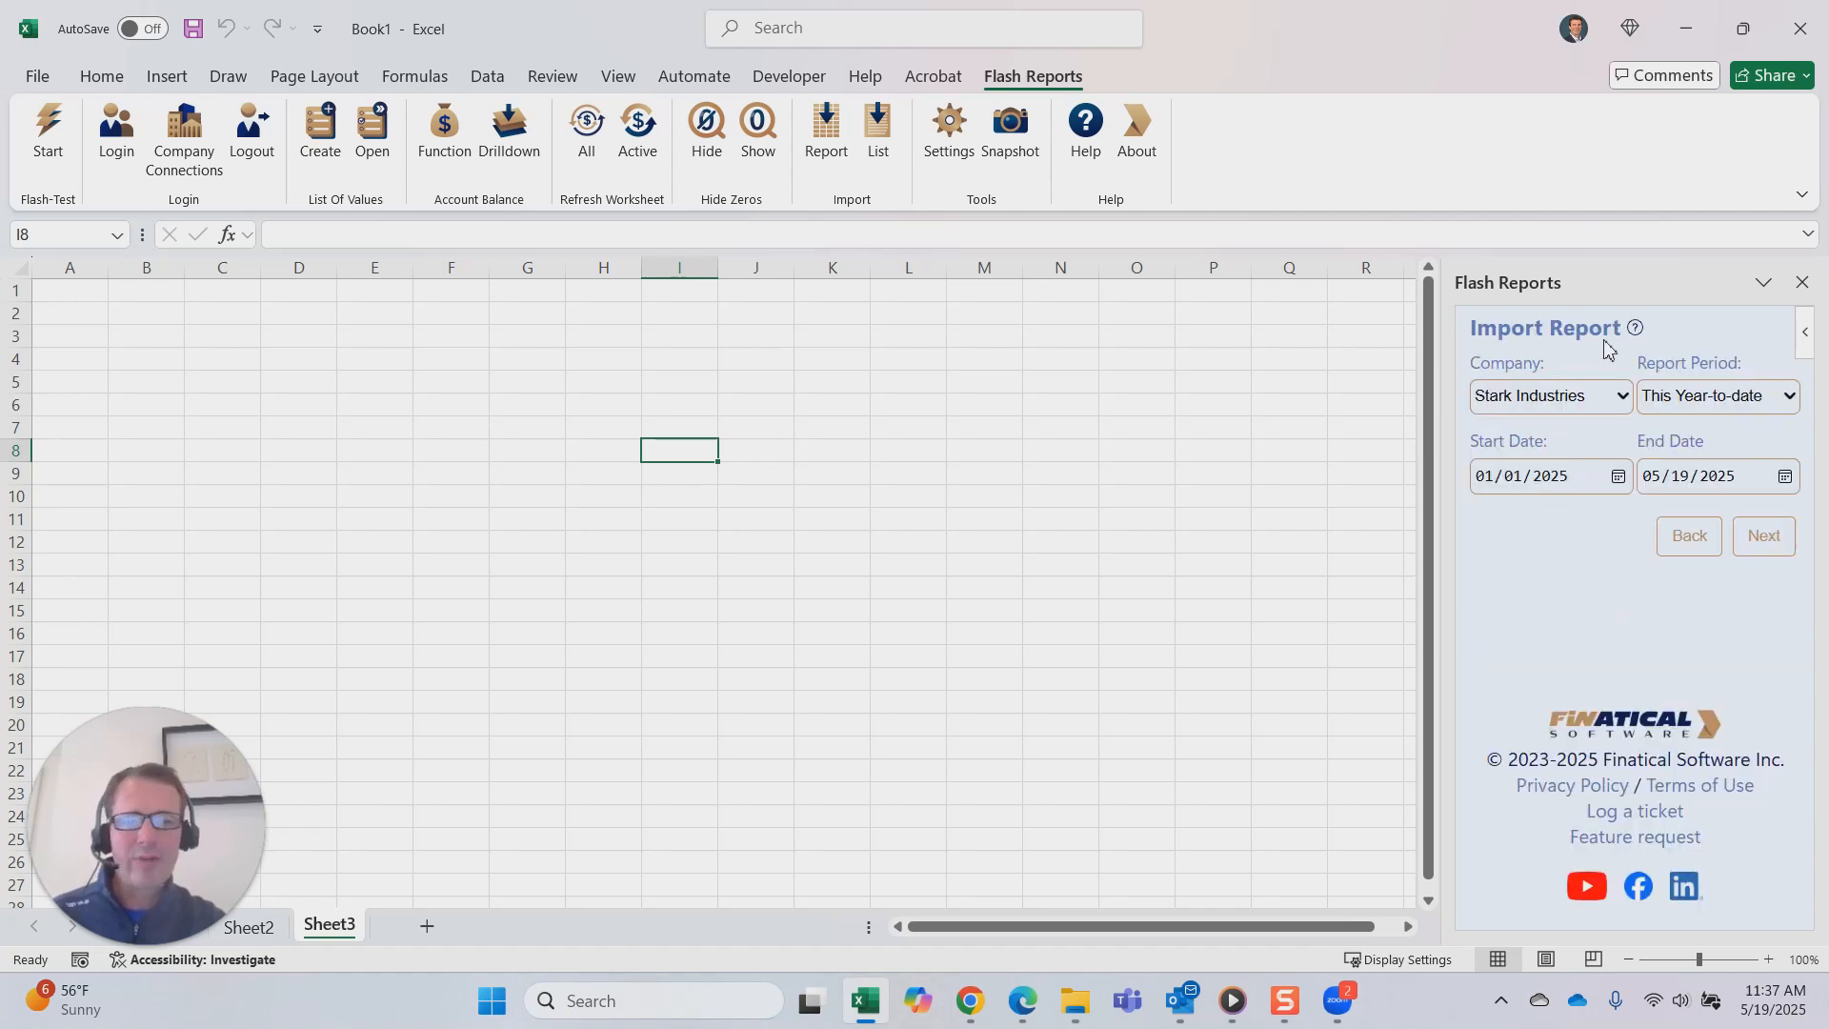
left_click(1782, 398)
scroll(1706, 617, "down", 1)
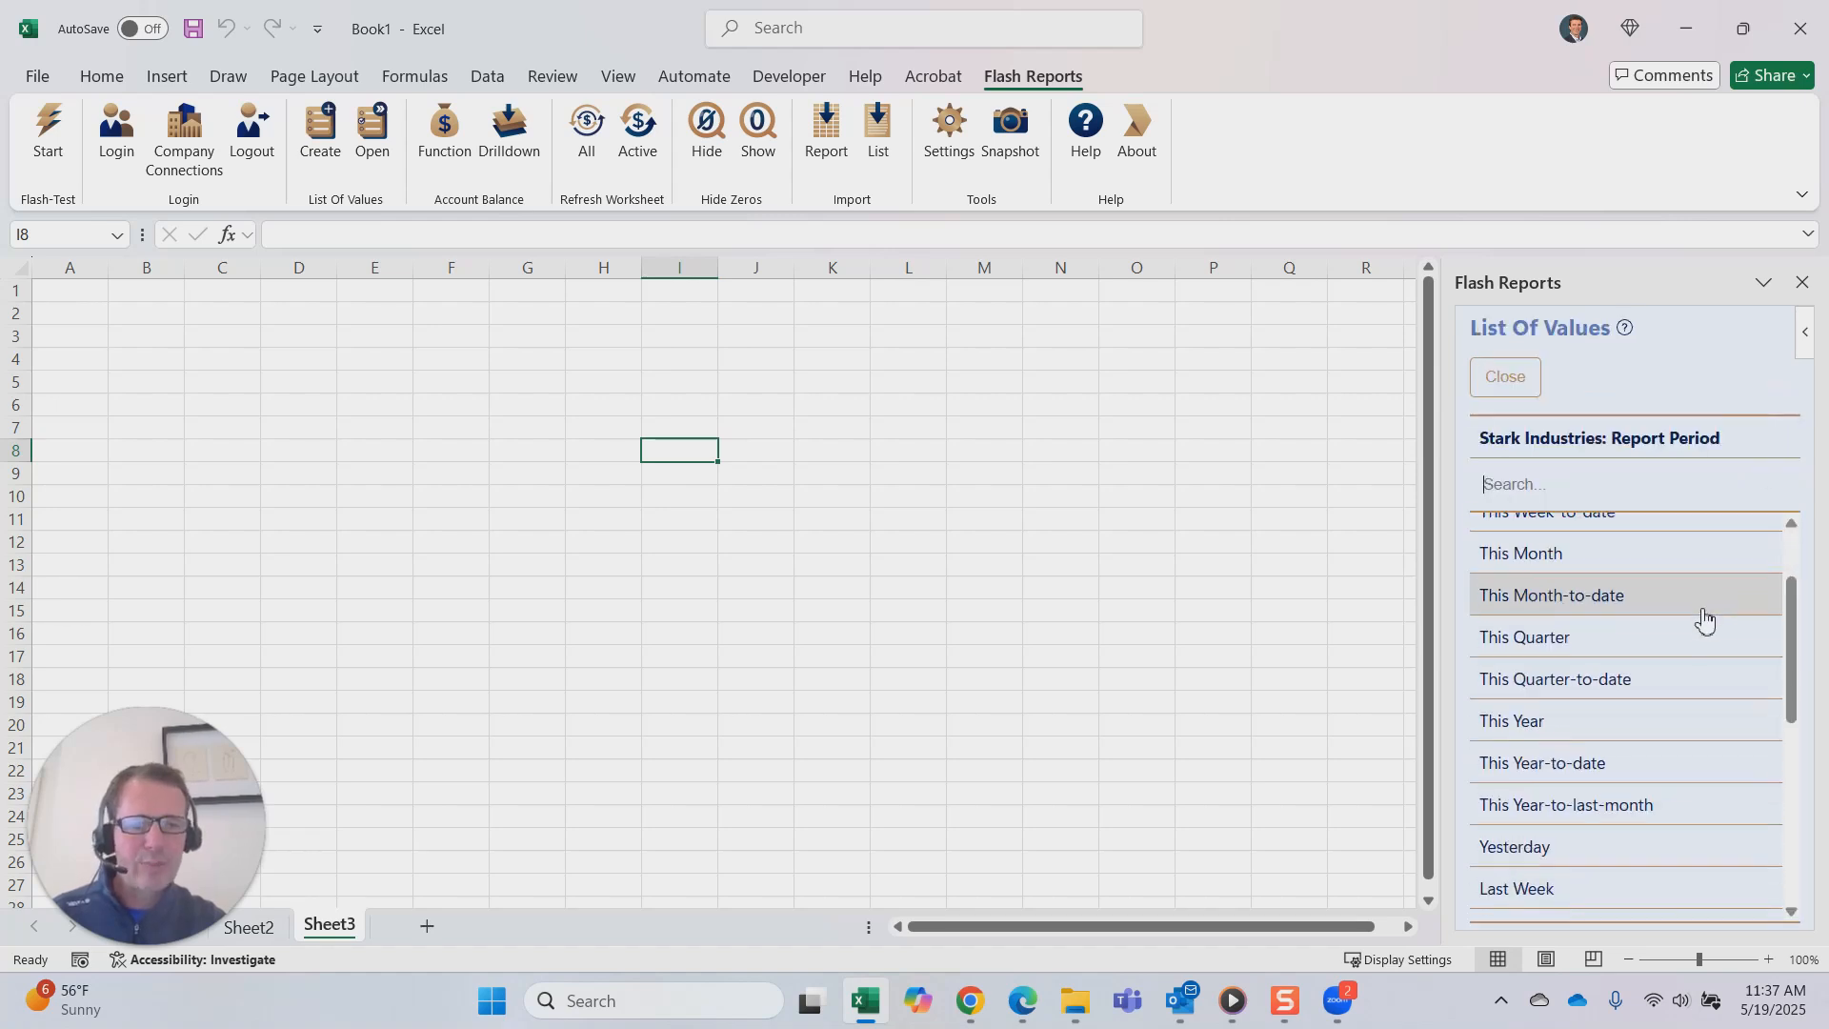
scroll(1631, 672, "down", 3)
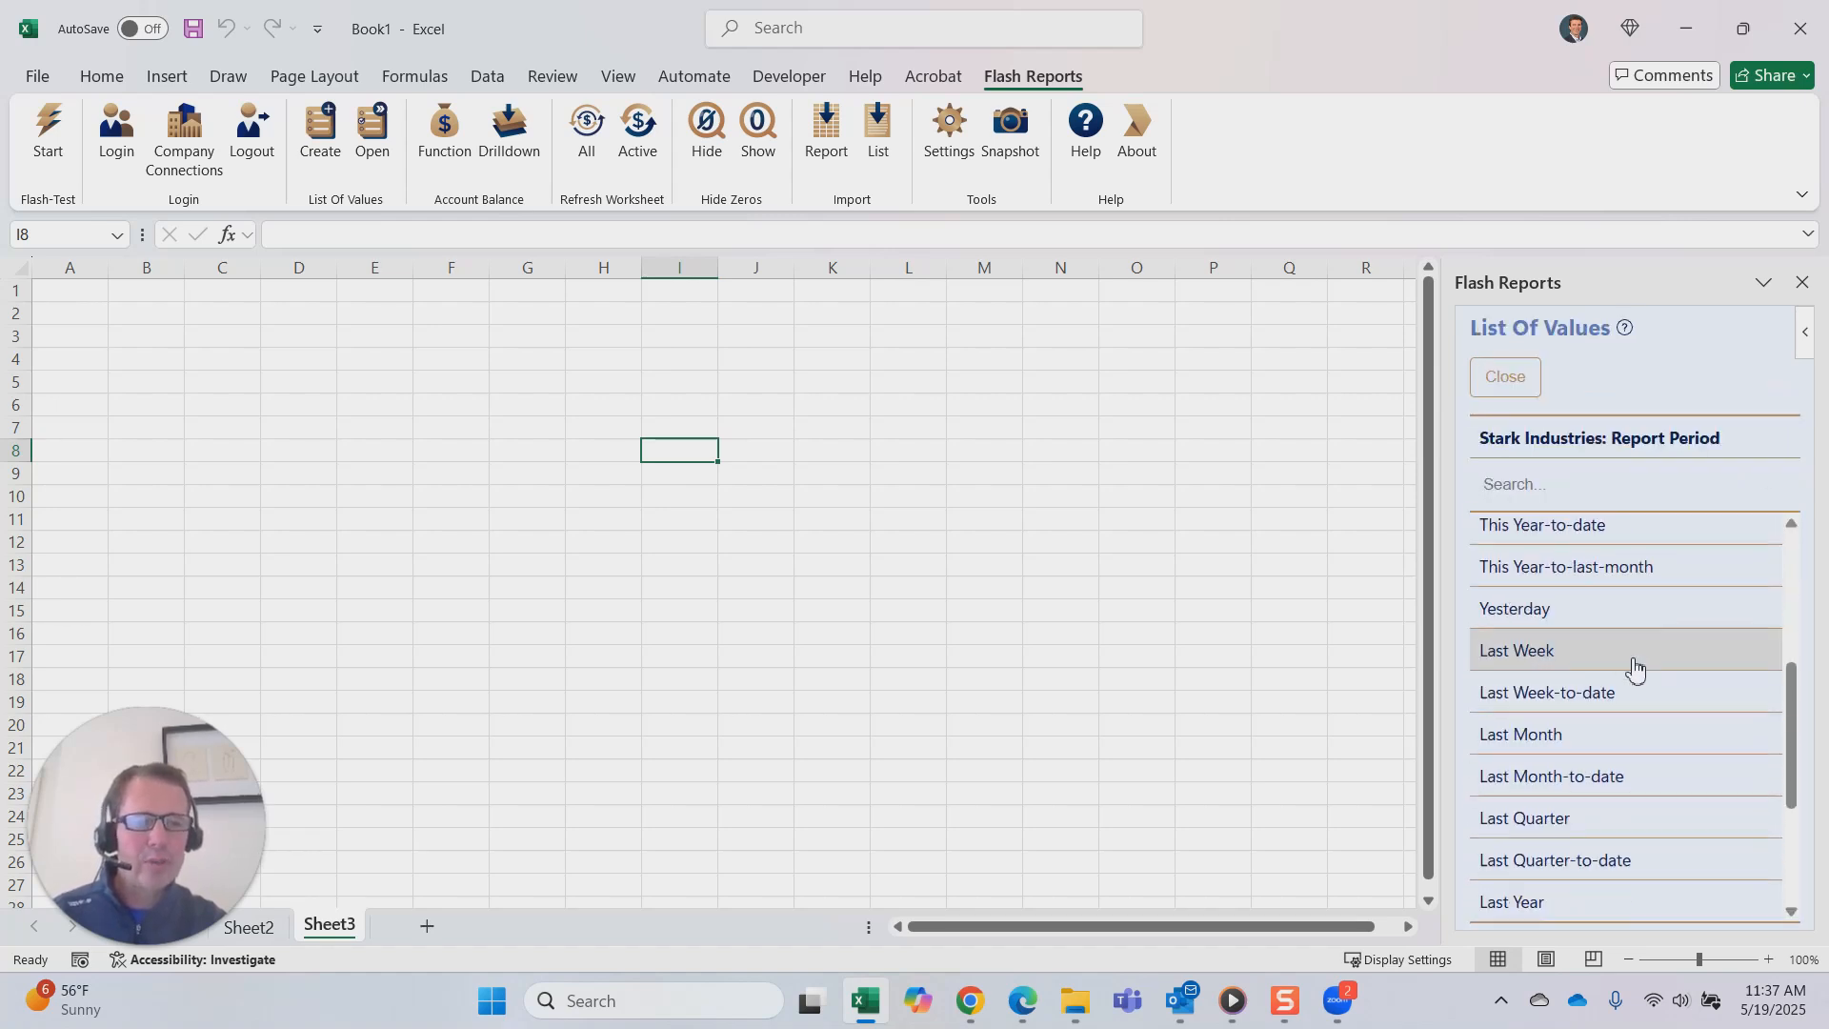
left_click(1620, 735)
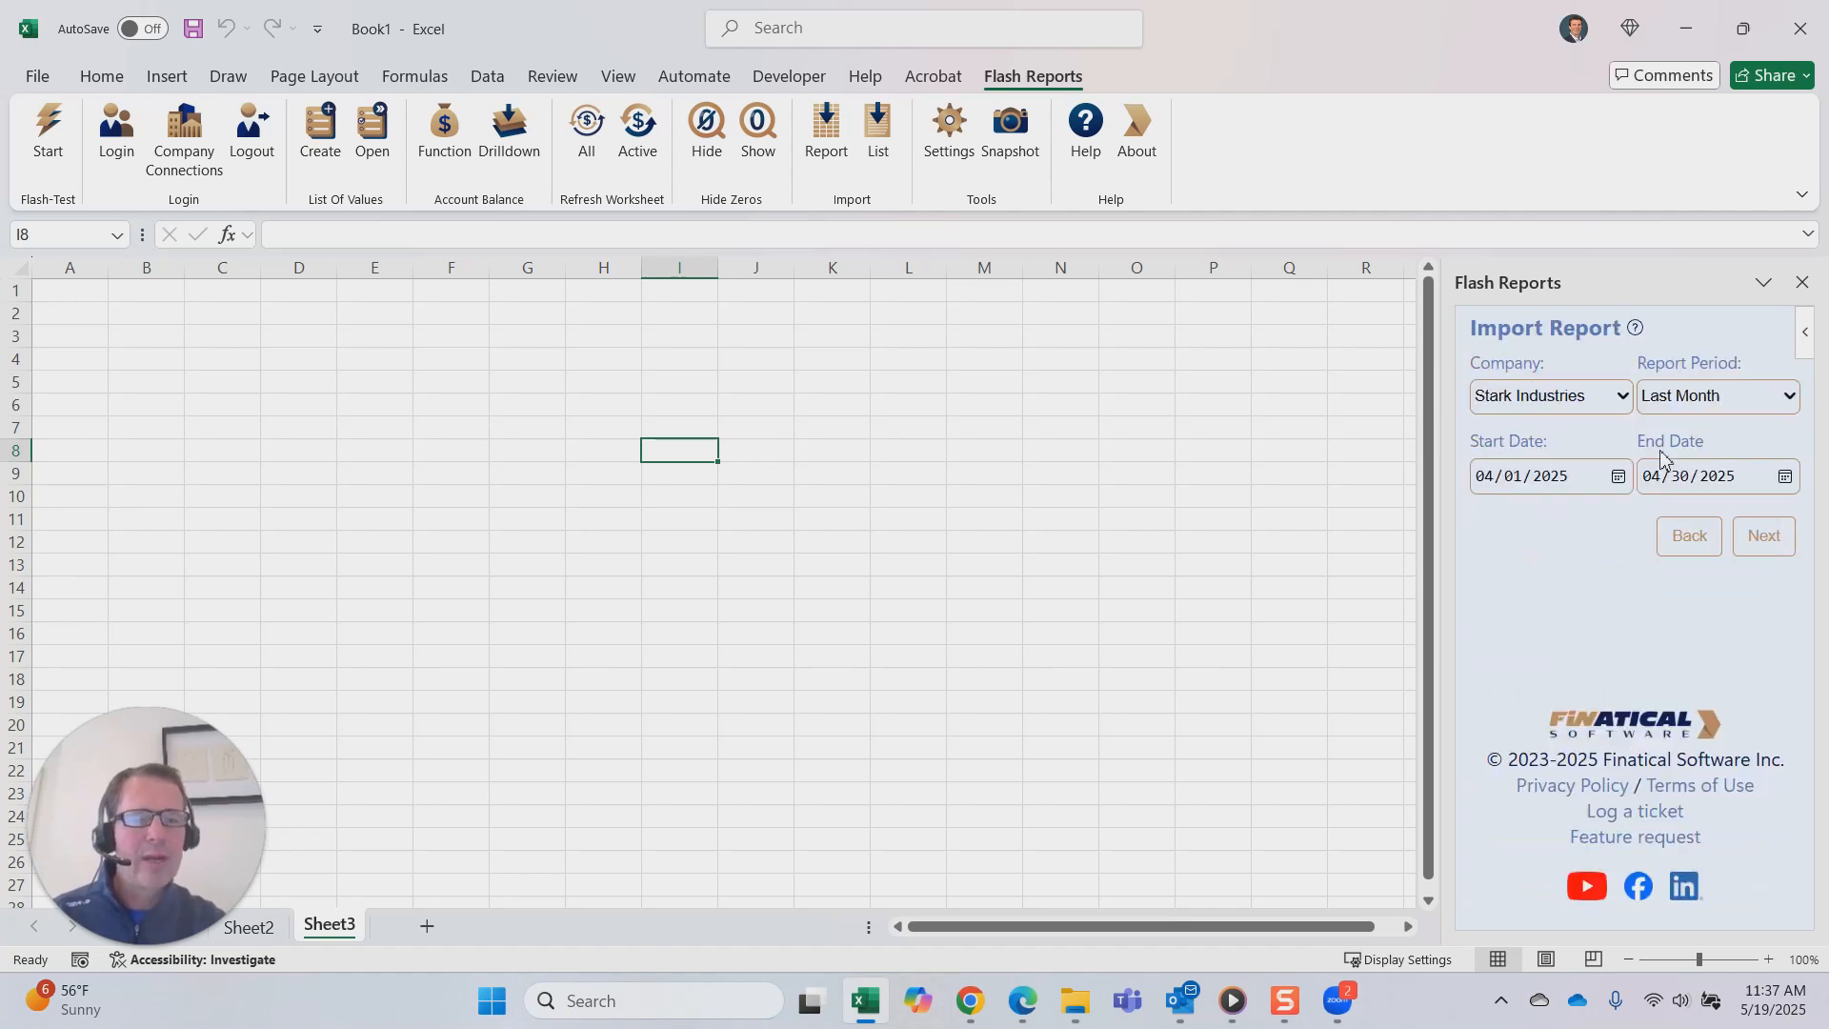
left_click(1763, 536)
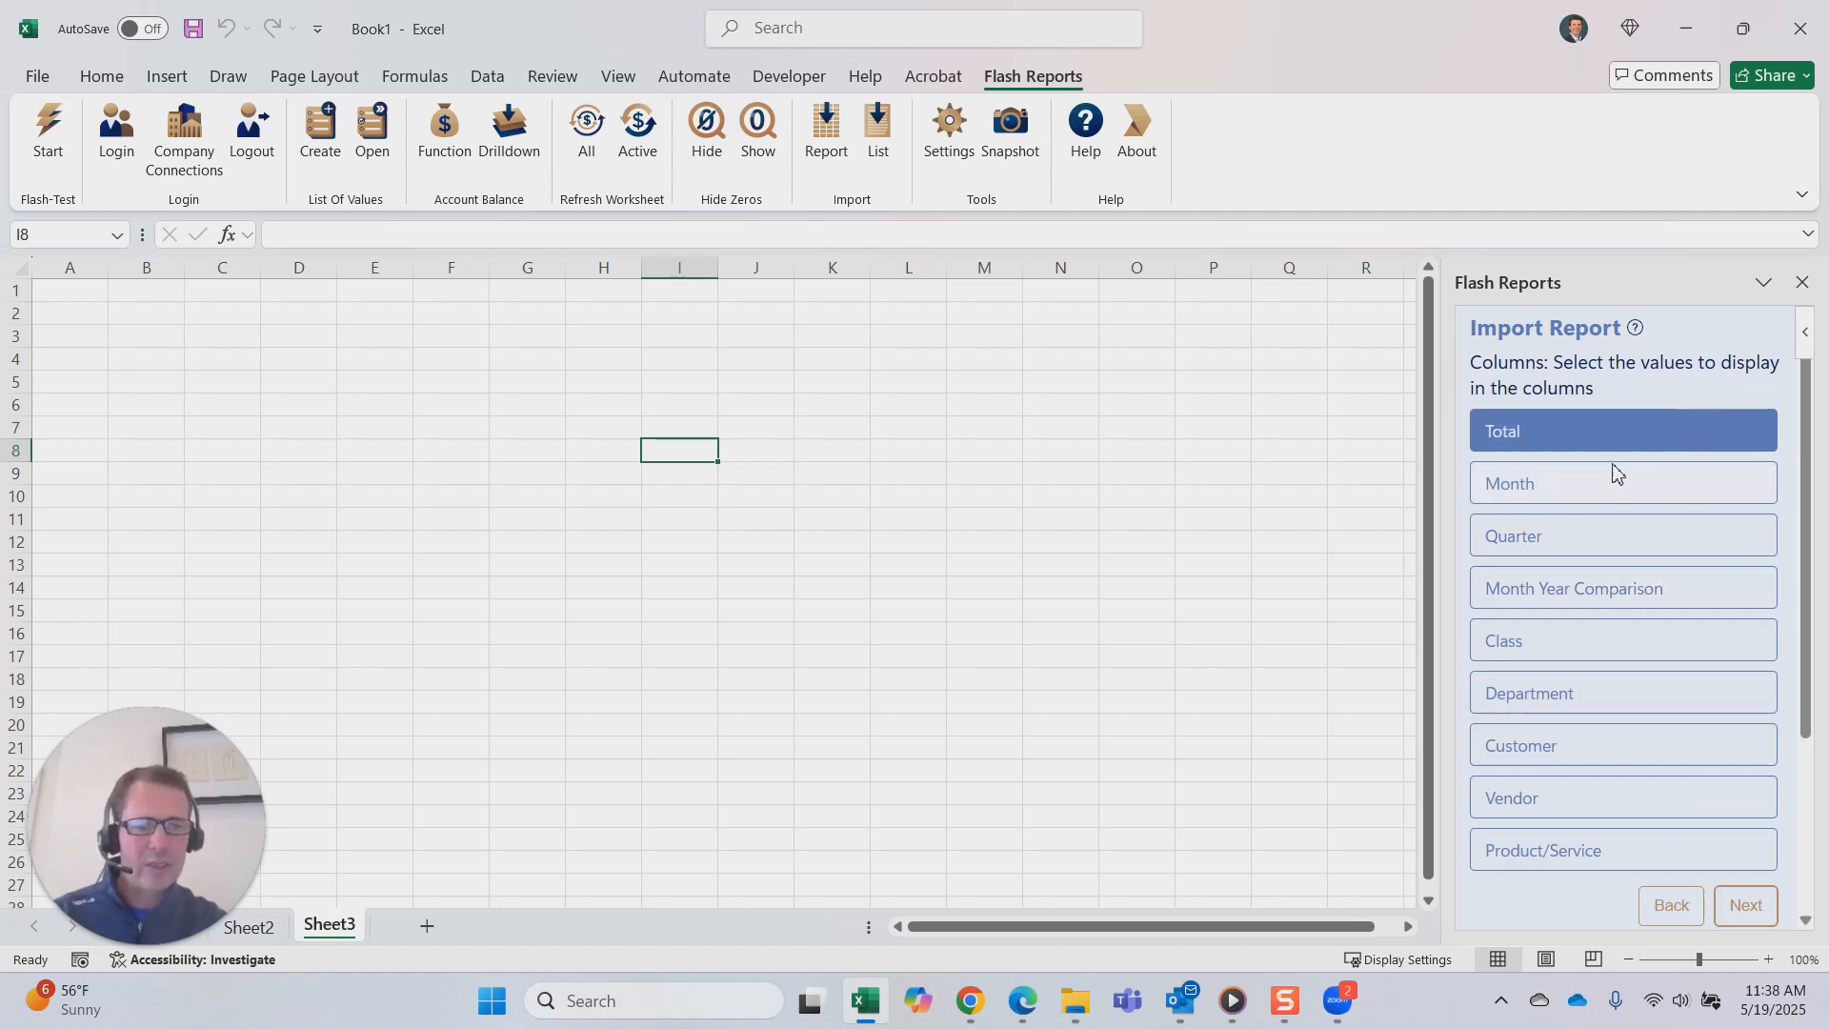
- Display Total in the report columns and choose Class as the report filter
scroll(1637, 555, "down", 2)
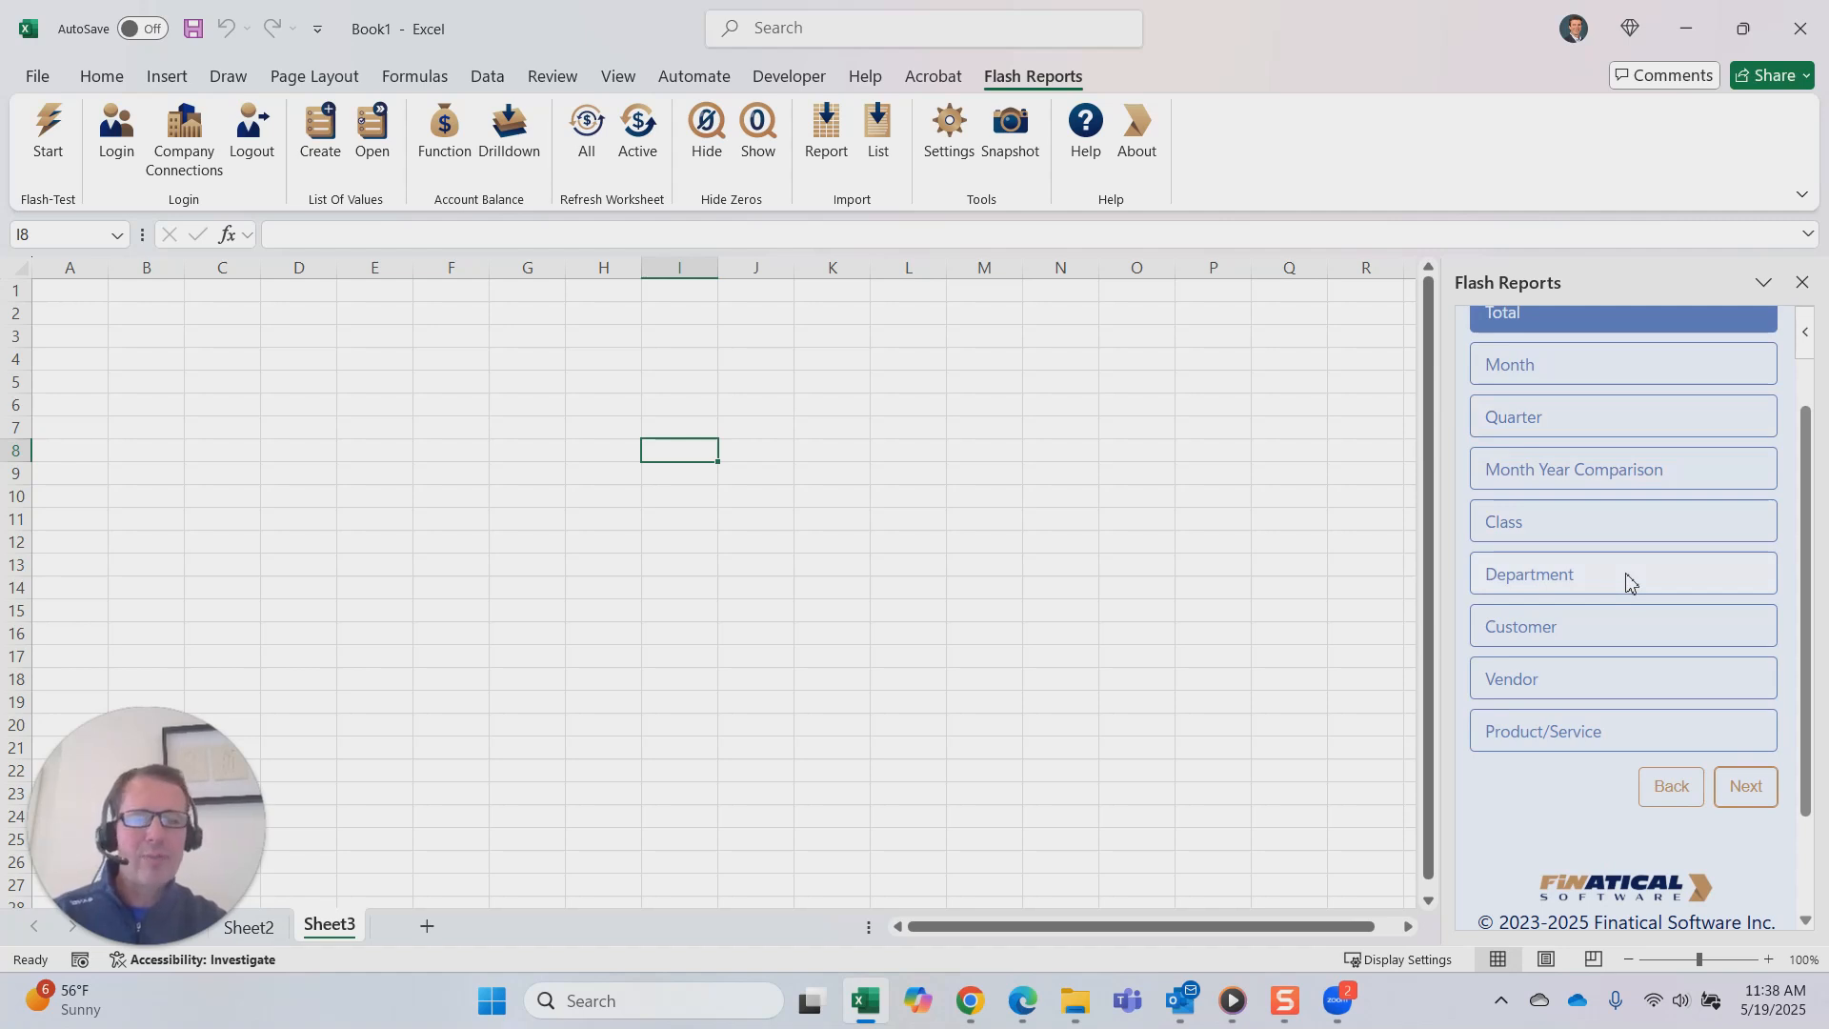
scroll(1625, 515, "up", 2)
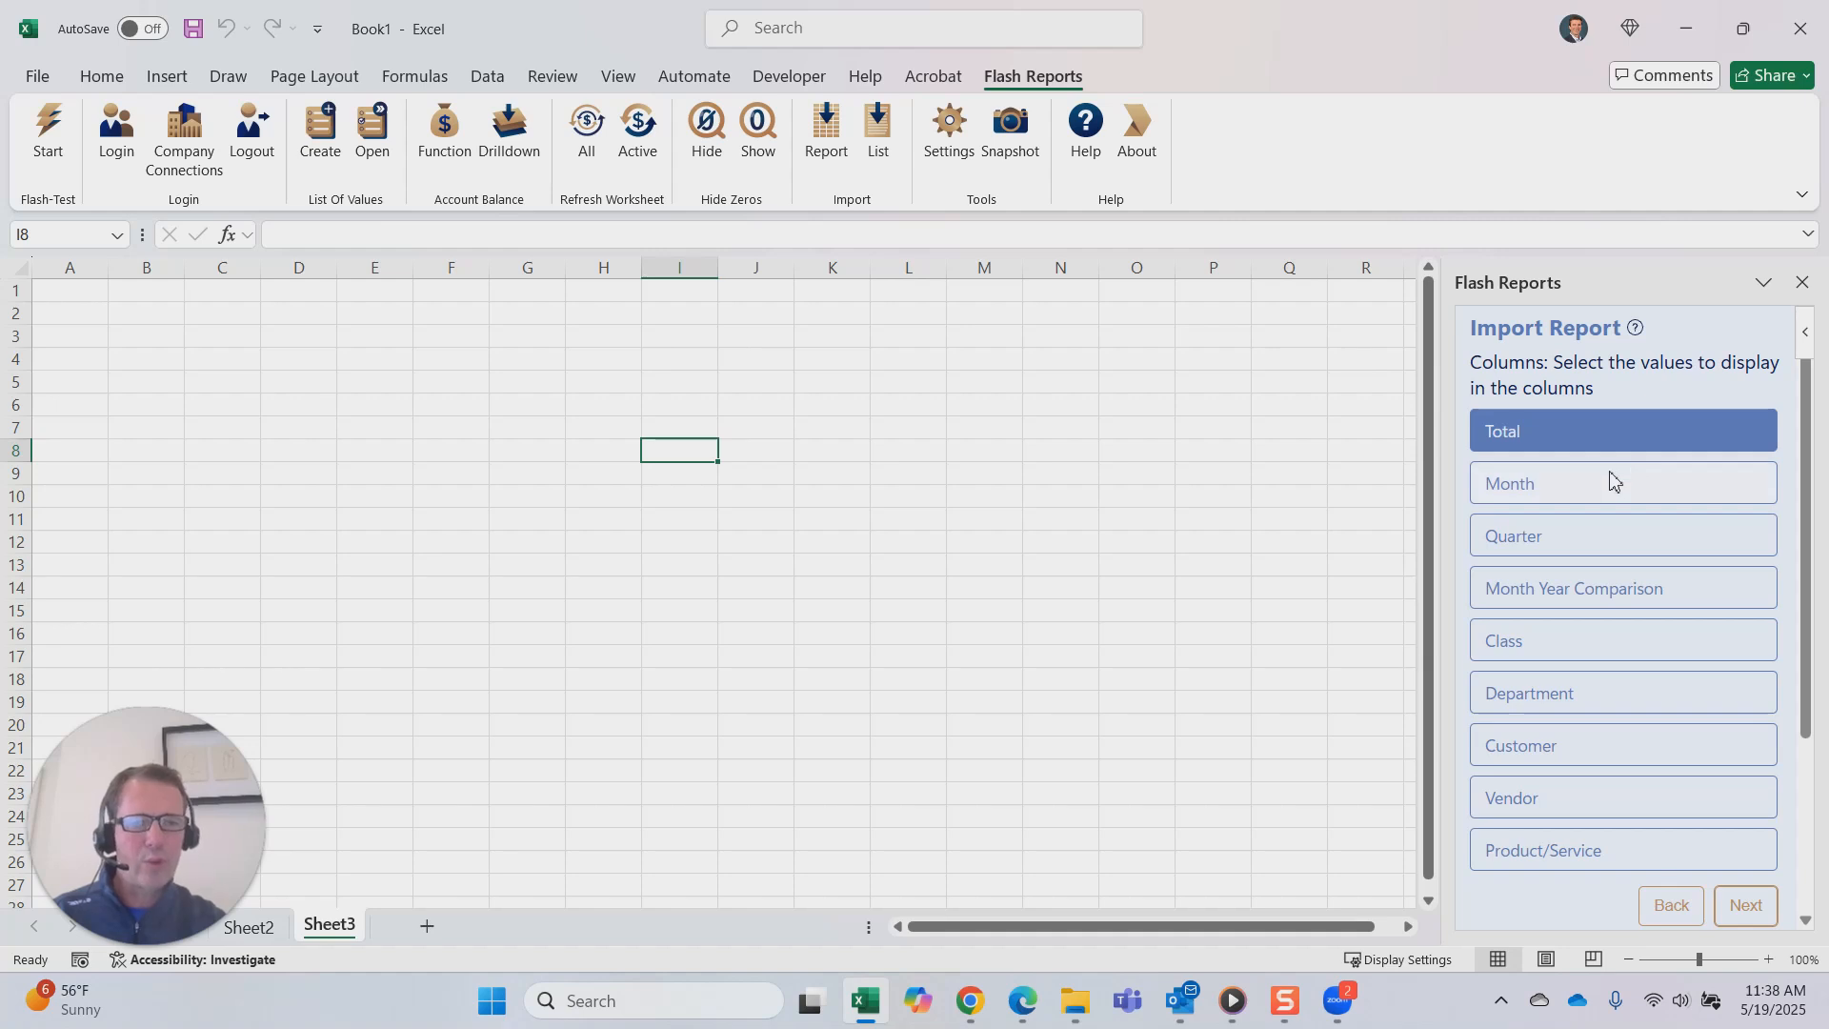
left_click(1612, 431)
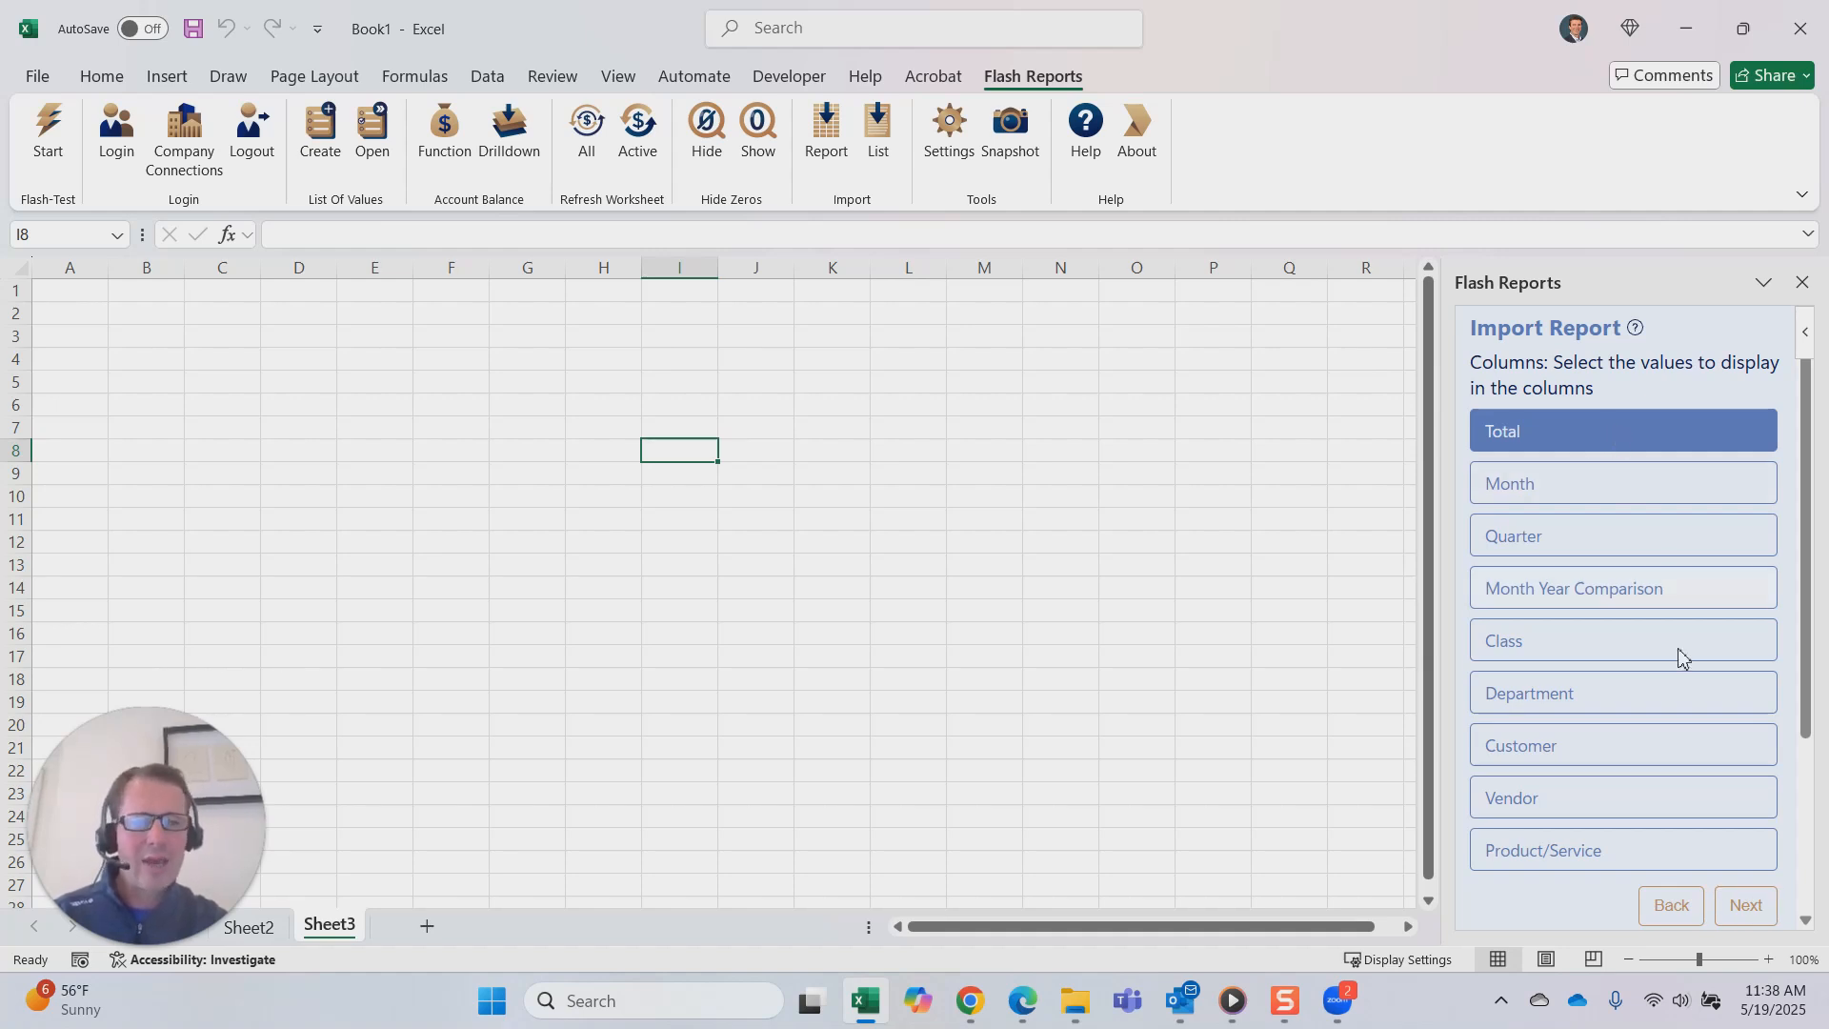
left_click(1746, 907)
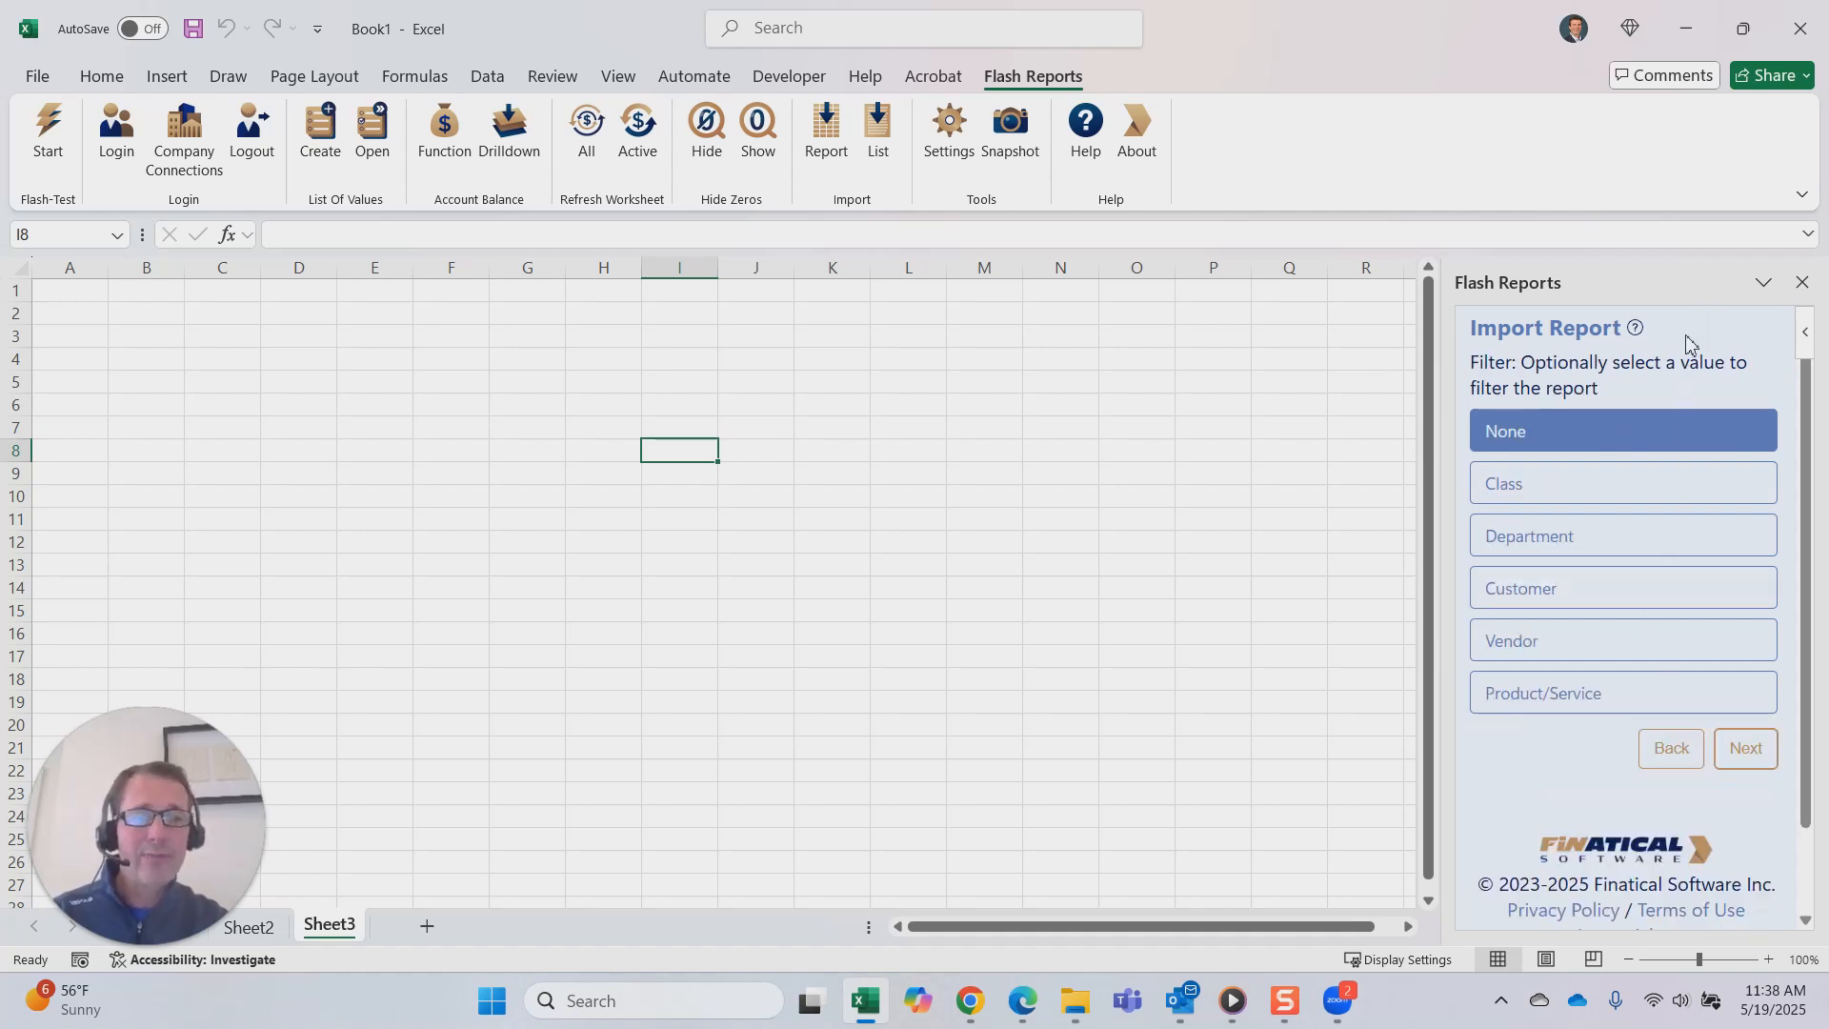
left_click(1593, 491)
left_click(1748, 750)
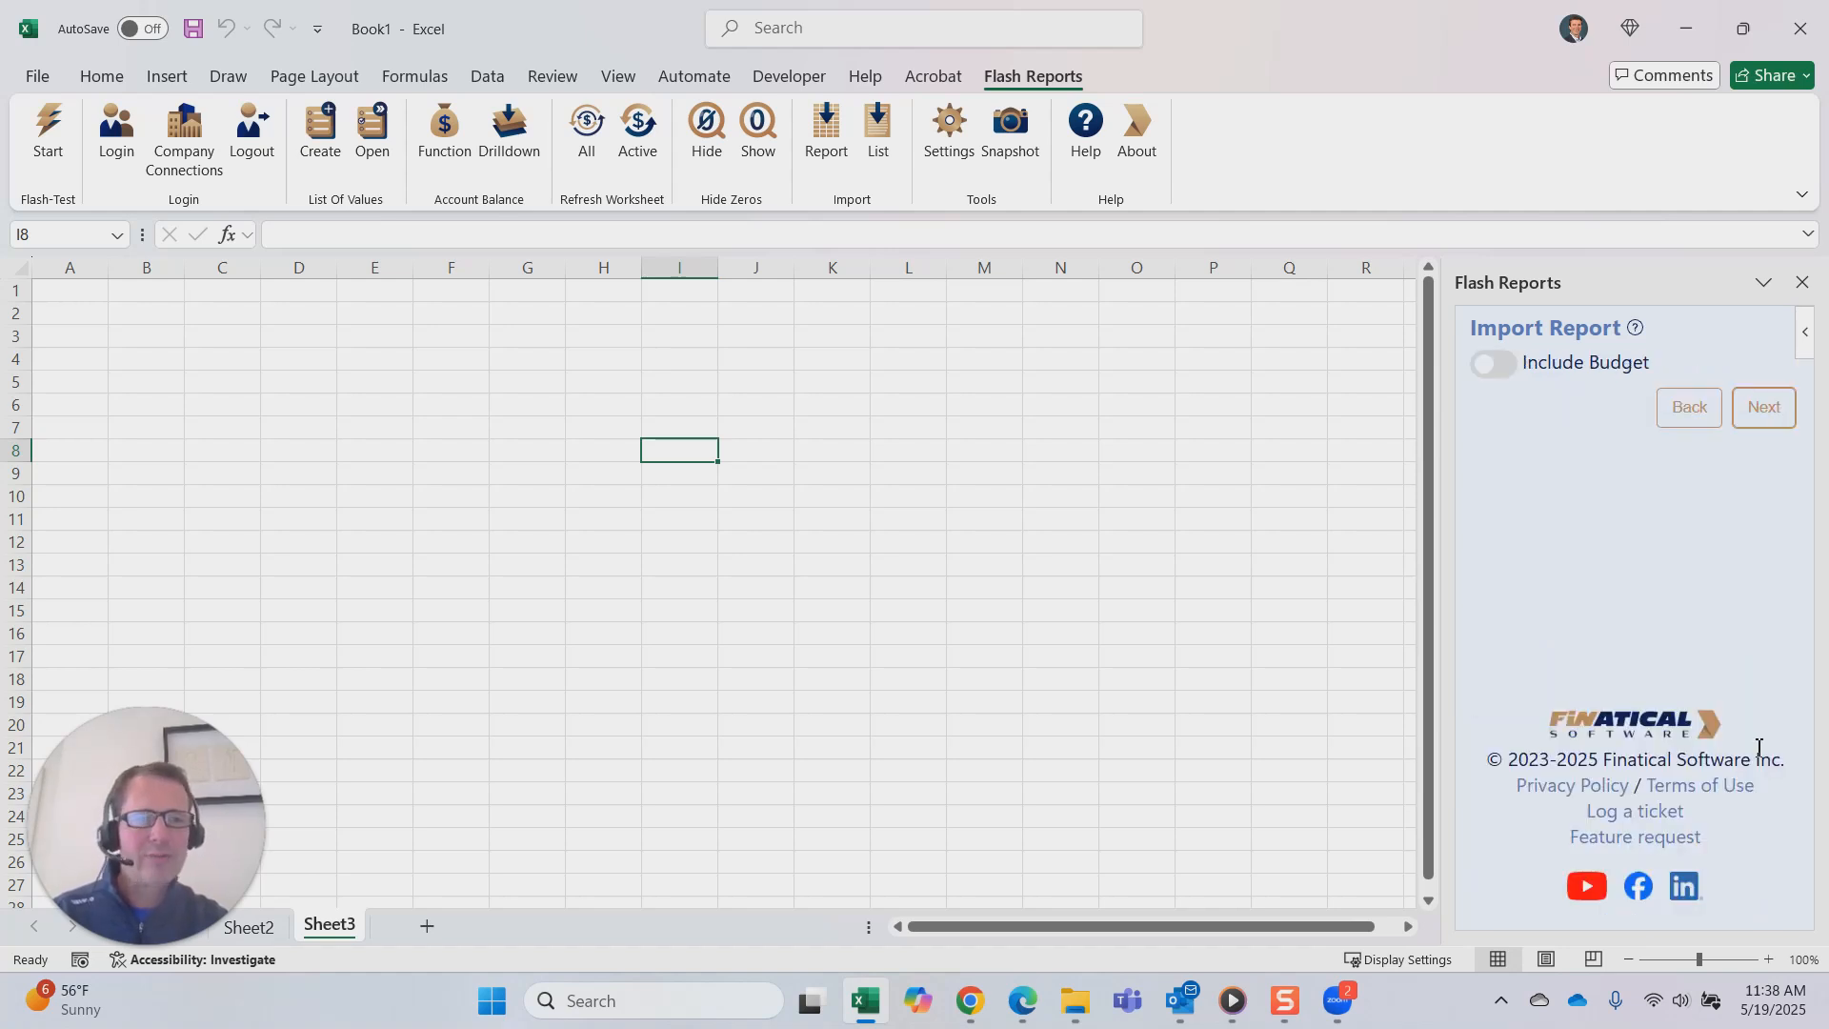
- Include the Budget_FY25_P&L budget in the report, with both Variance Value and Variance Percentage
left_click(1492, 369)
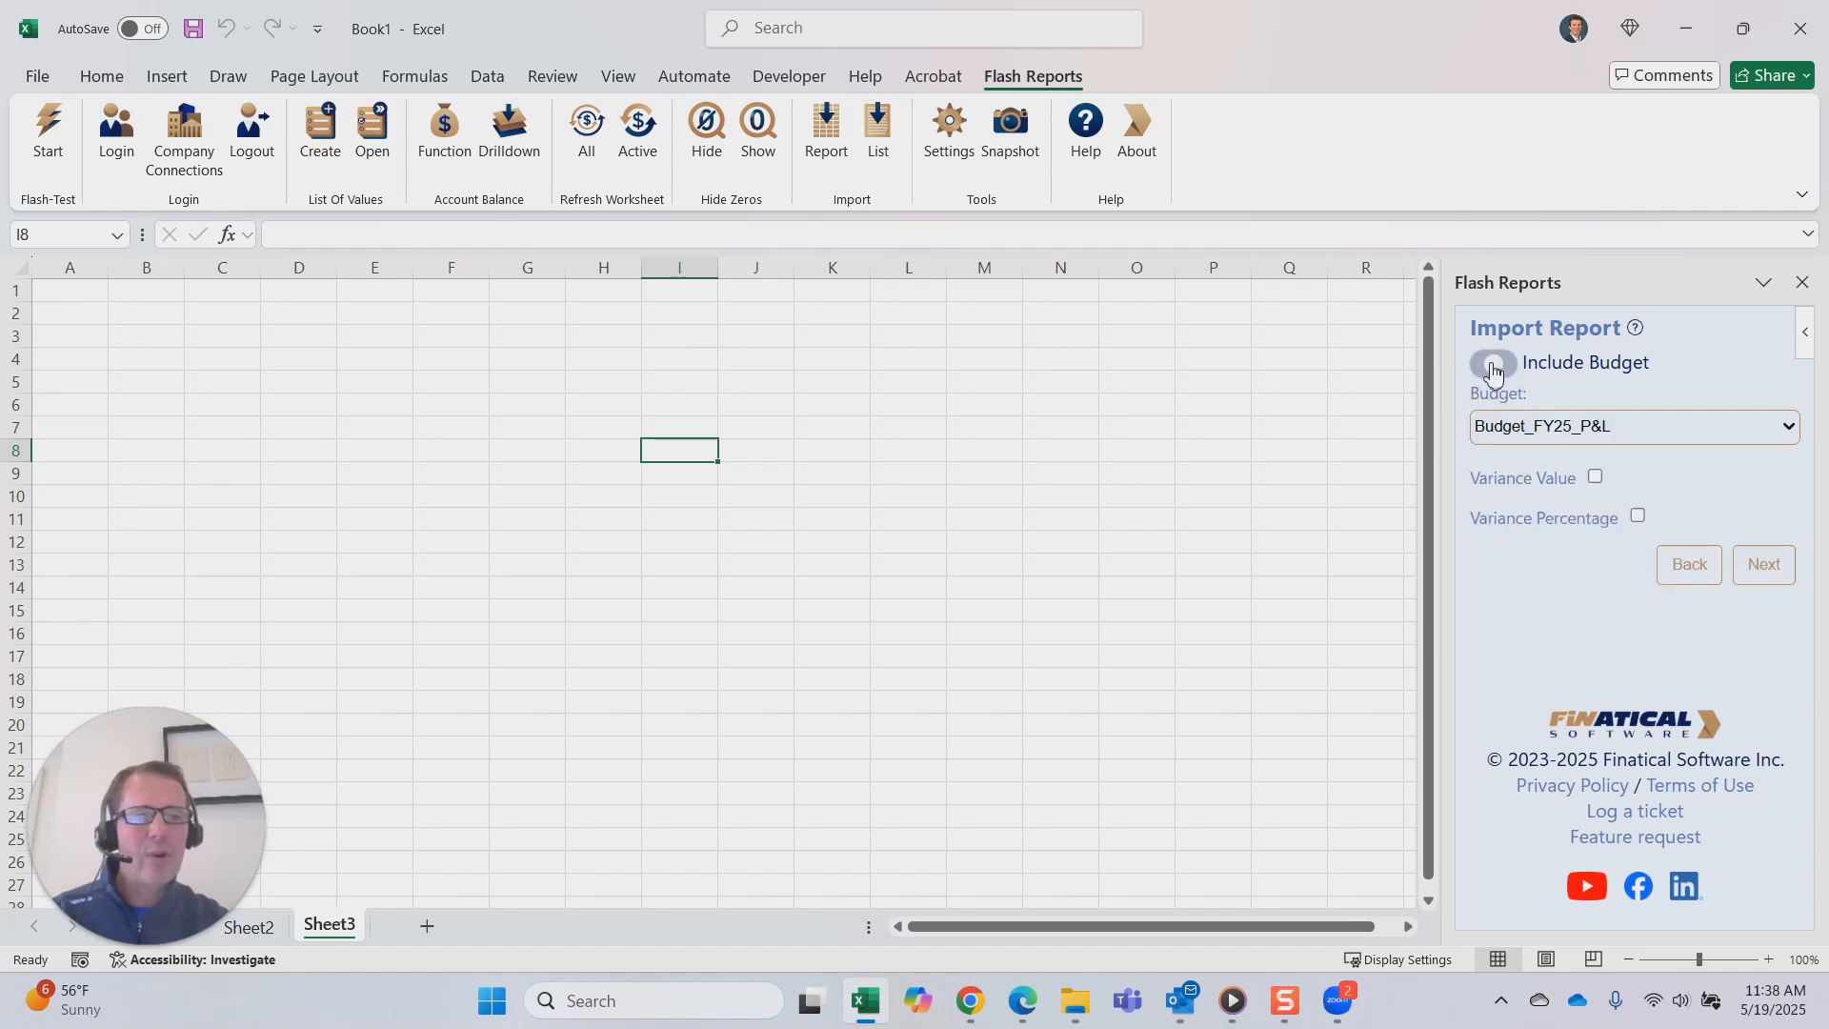
left_click(1774, 432)
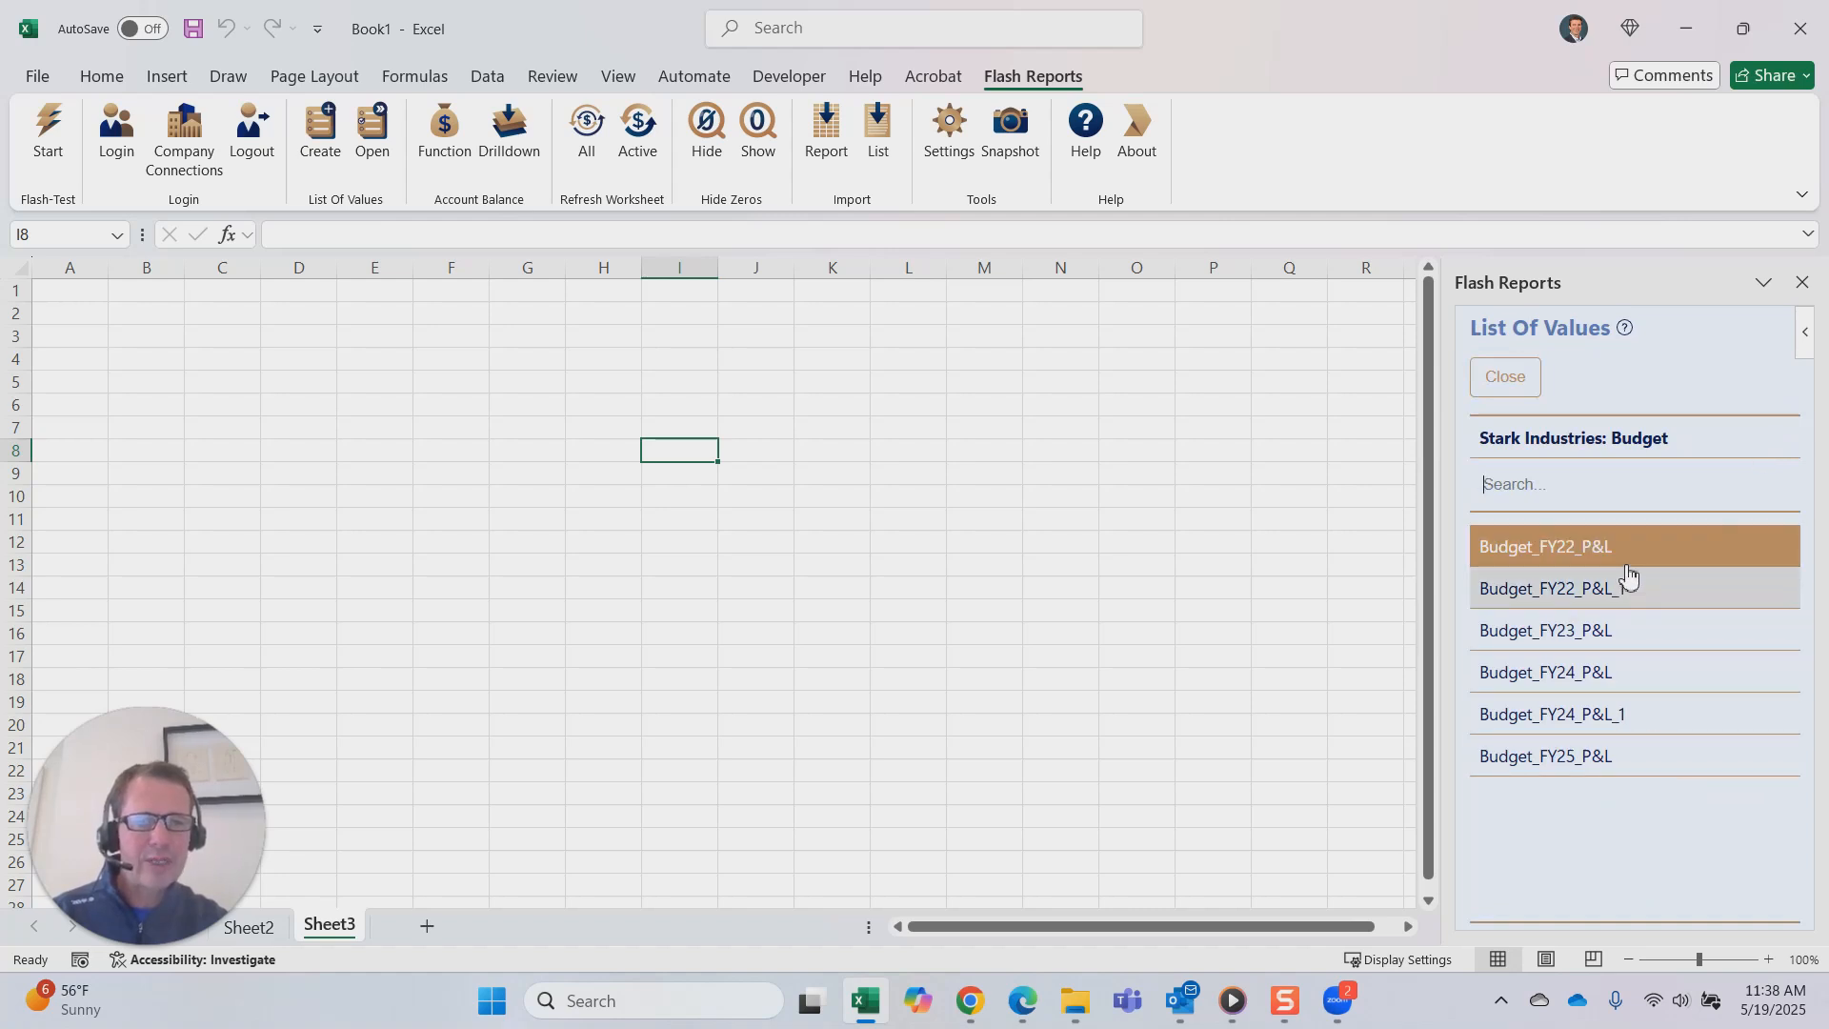
left_click(1649, 757)
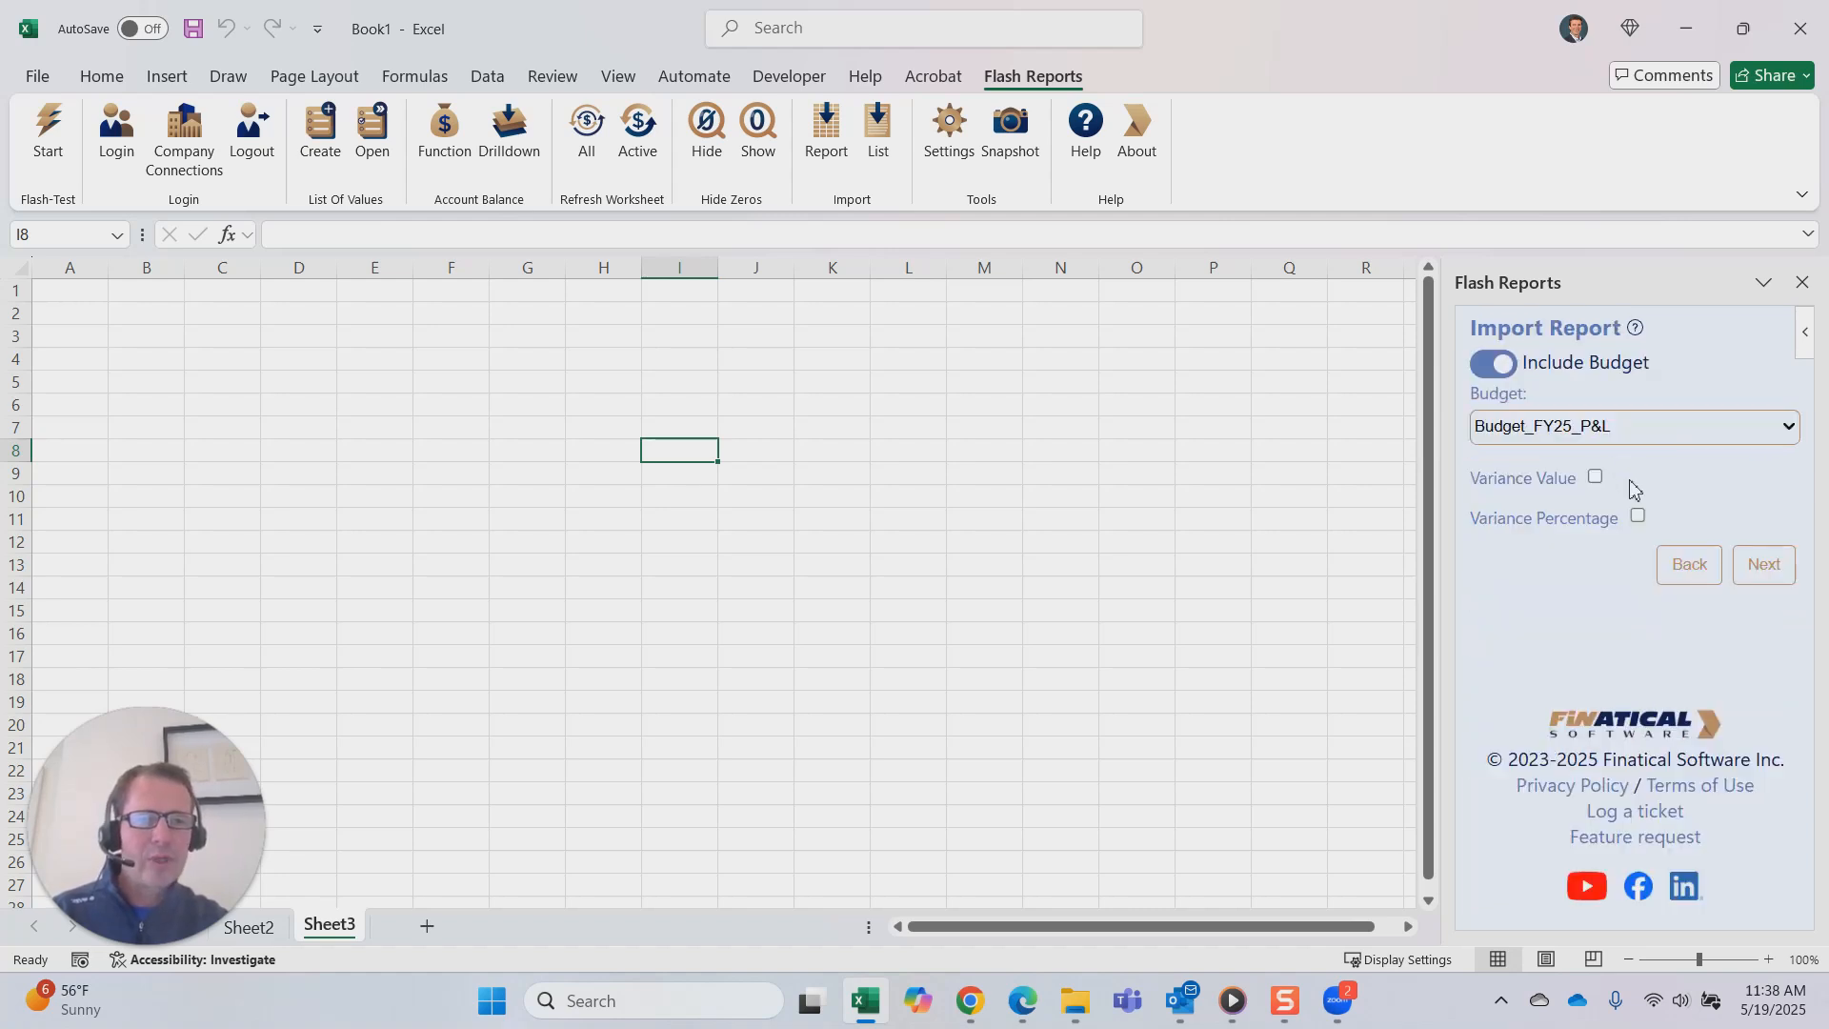
left_click(1597, 480)
left_click(1638, 517)
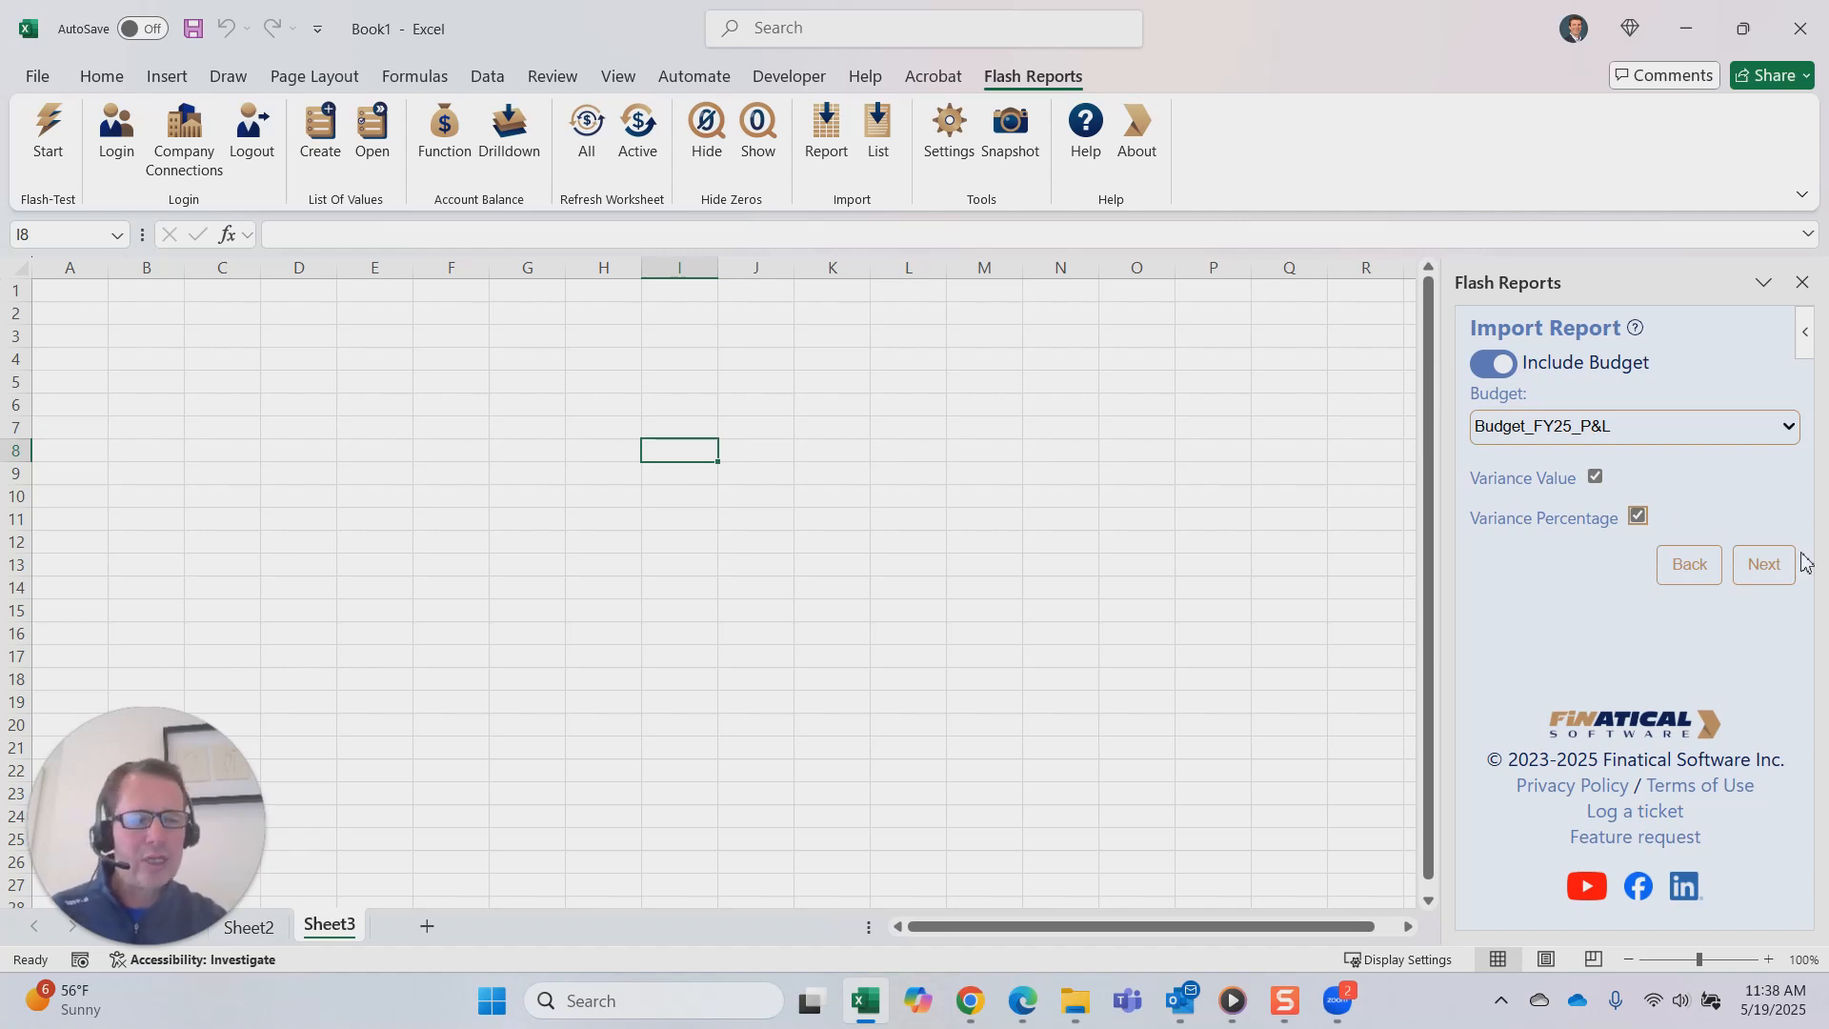
- Keep the default report options and import the Profit And Loss report into the workbook
left_click(1763, 566)
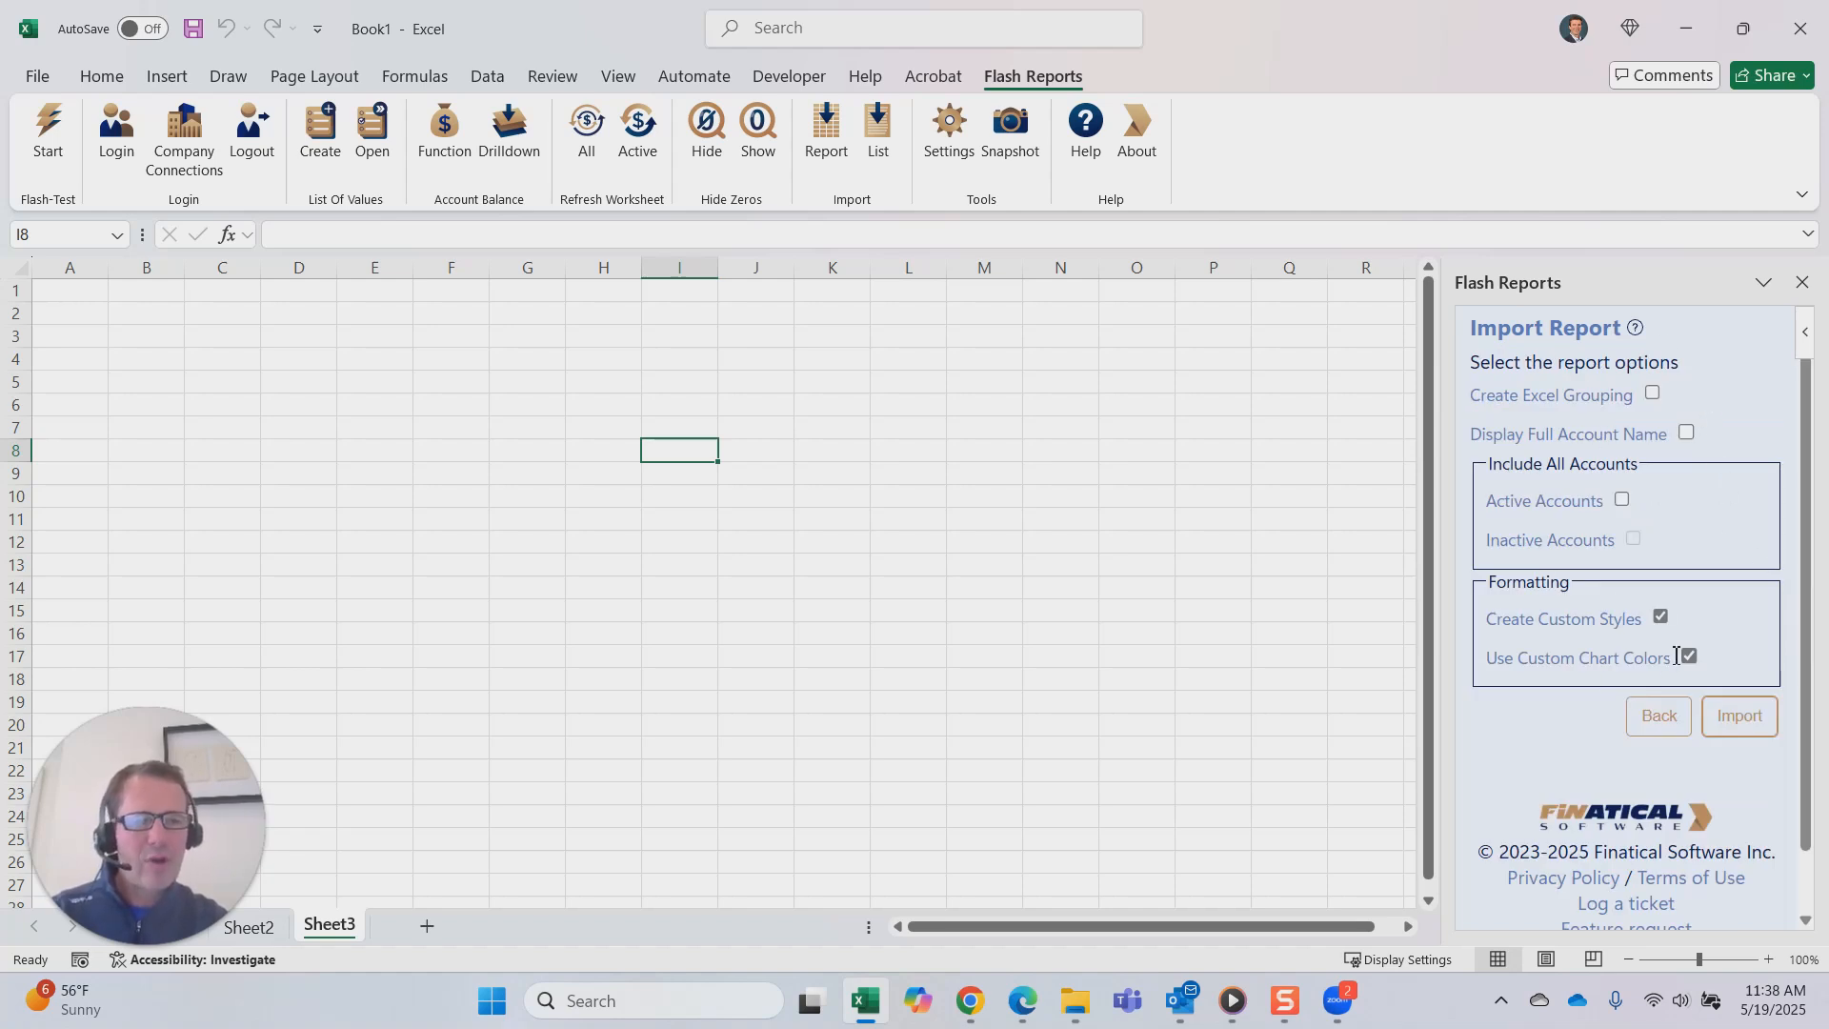
left_click(1745, 726)
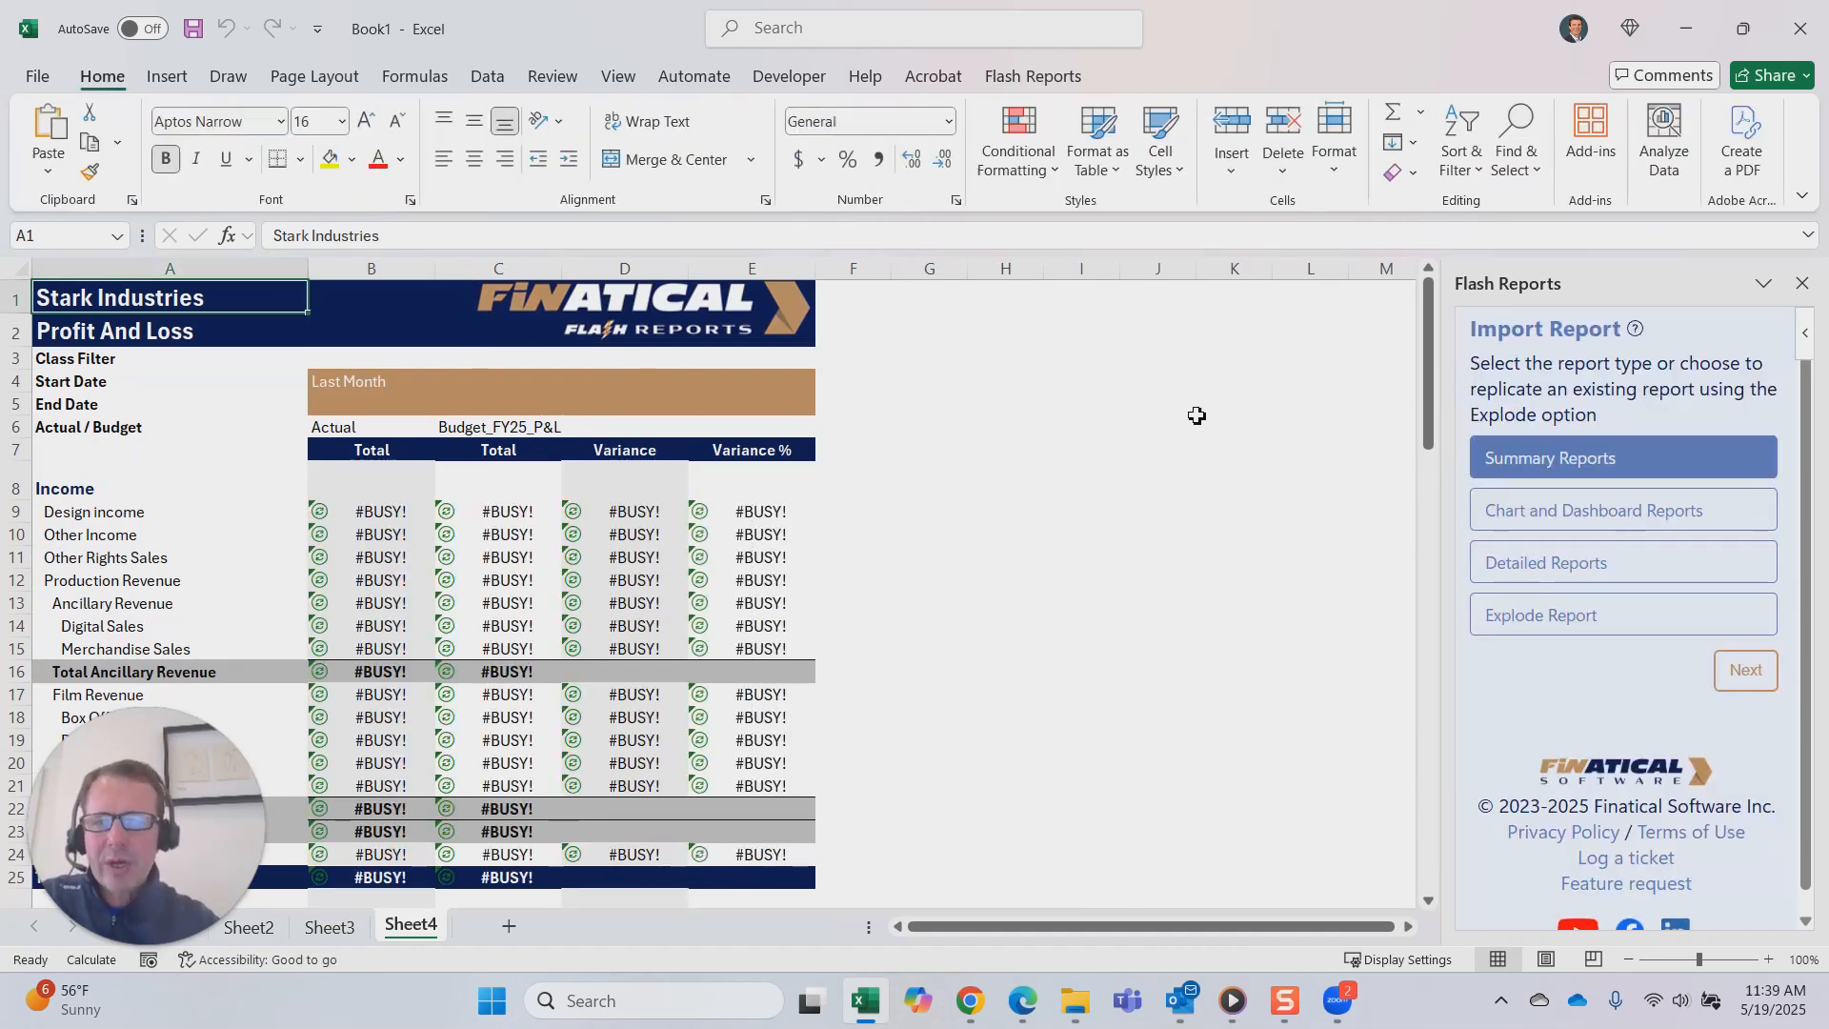
left_click(1039, 490)
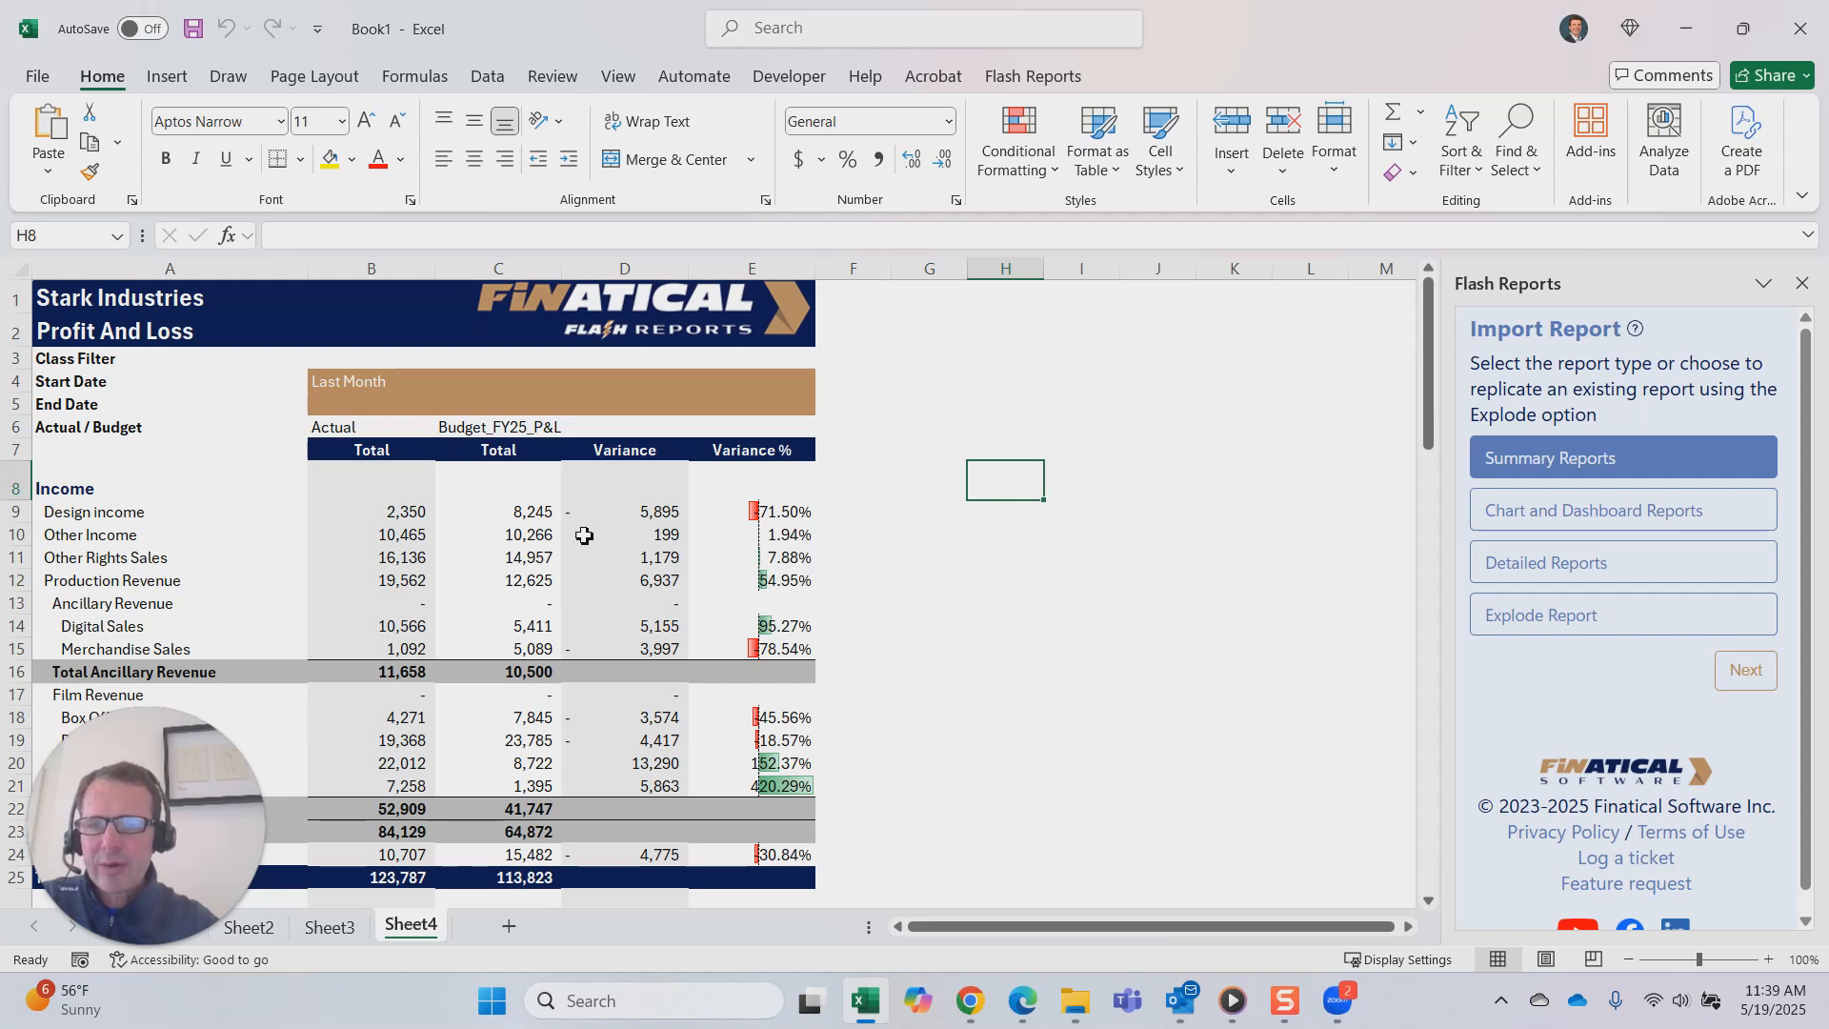
- Examine the formulas behind the actual, budget and variance amounts in the Design income row
left_click(407, 519)
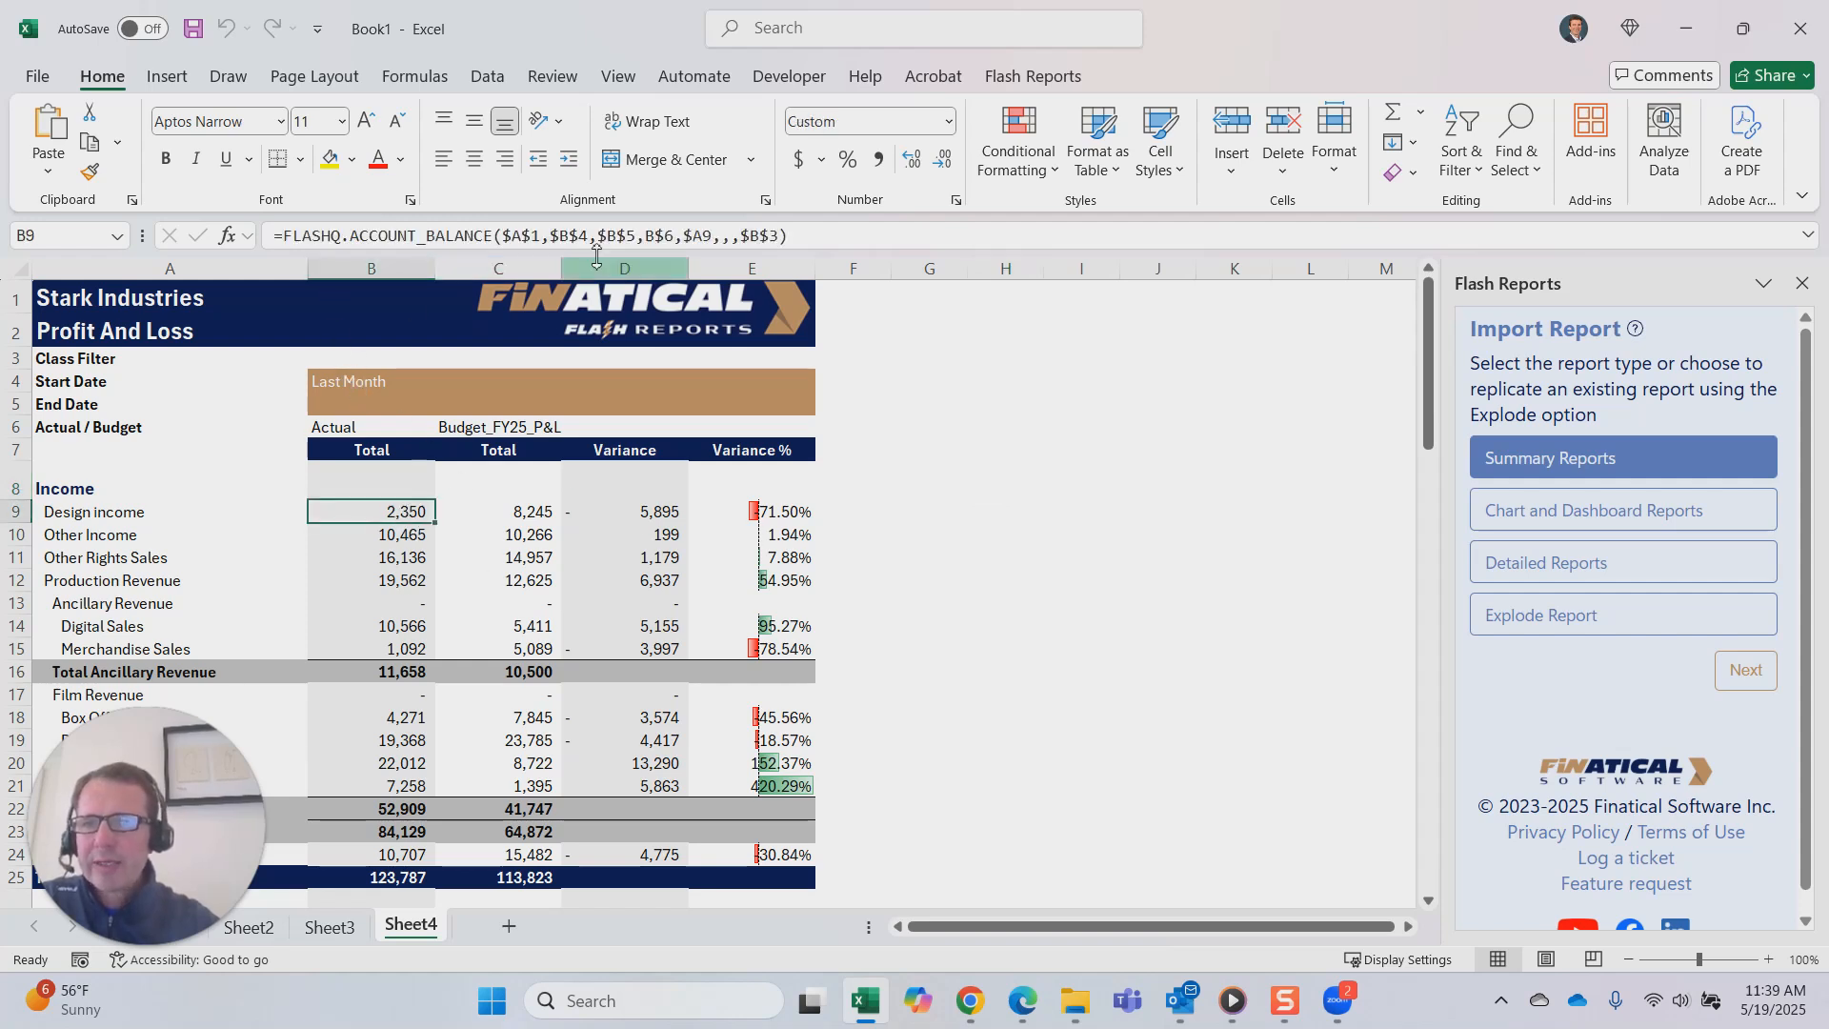
left_click(532, 519)
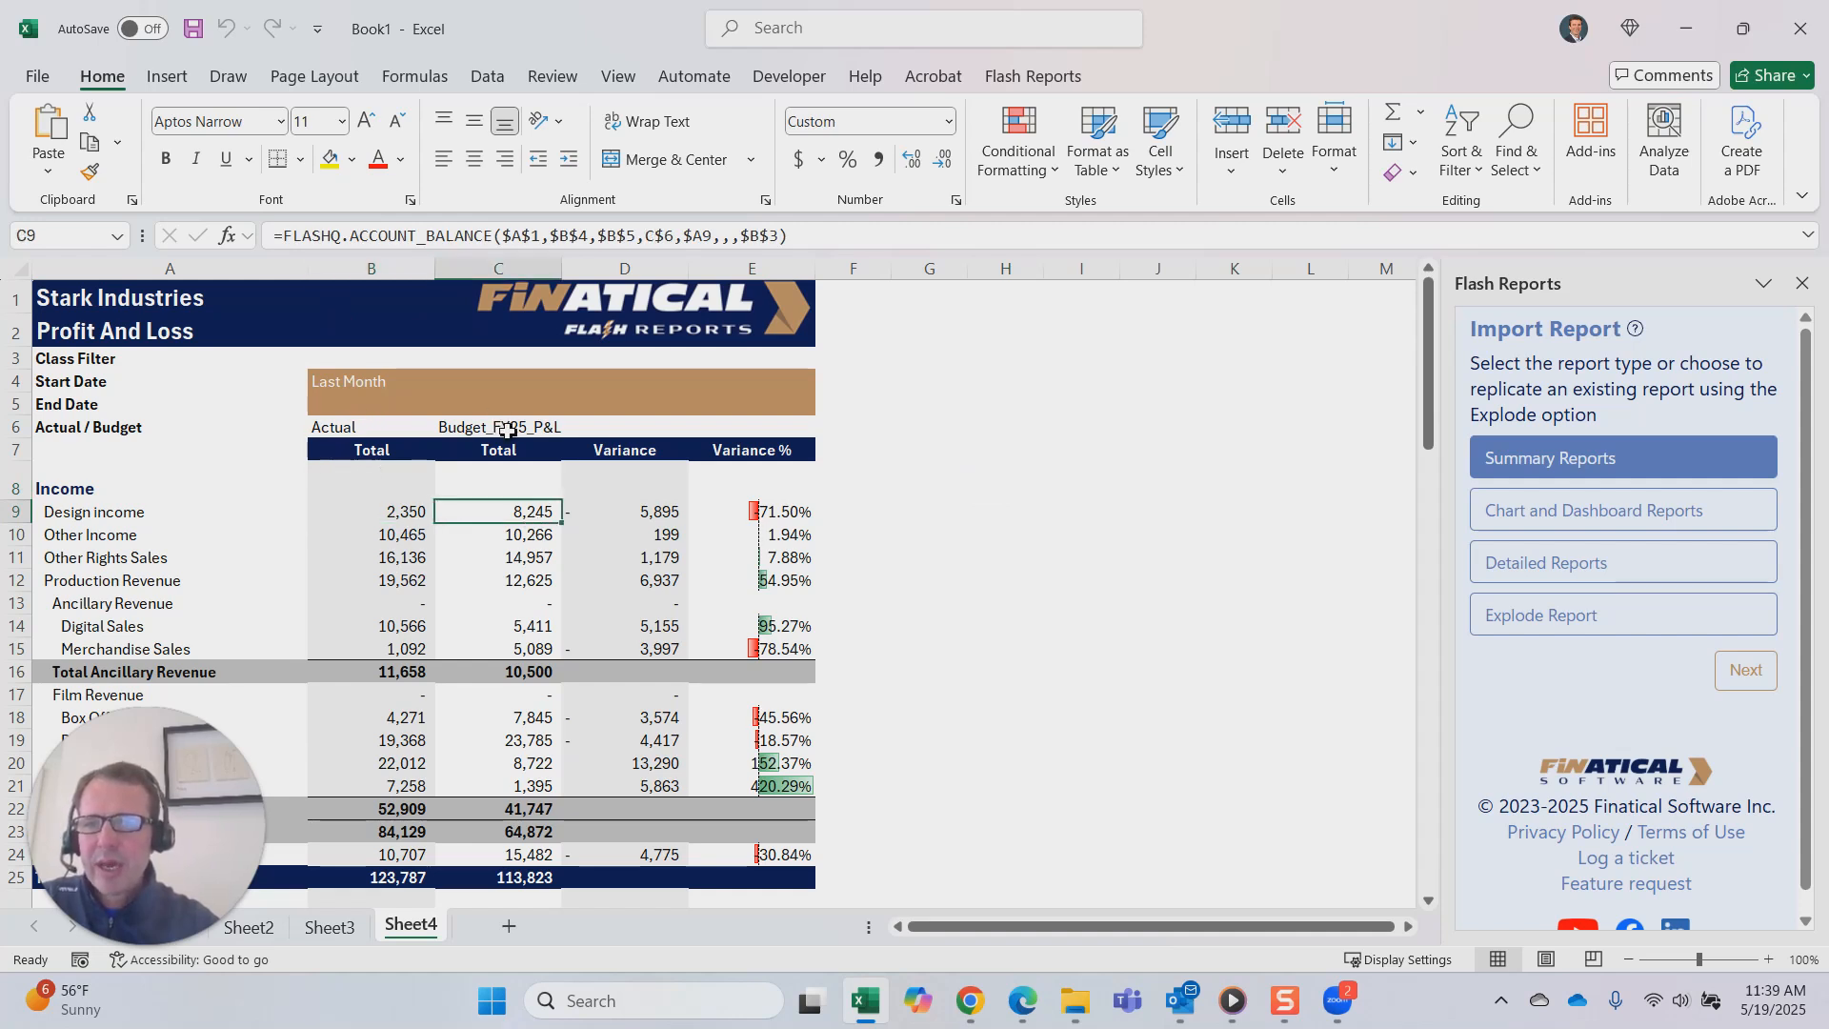
left_click(640, 516)
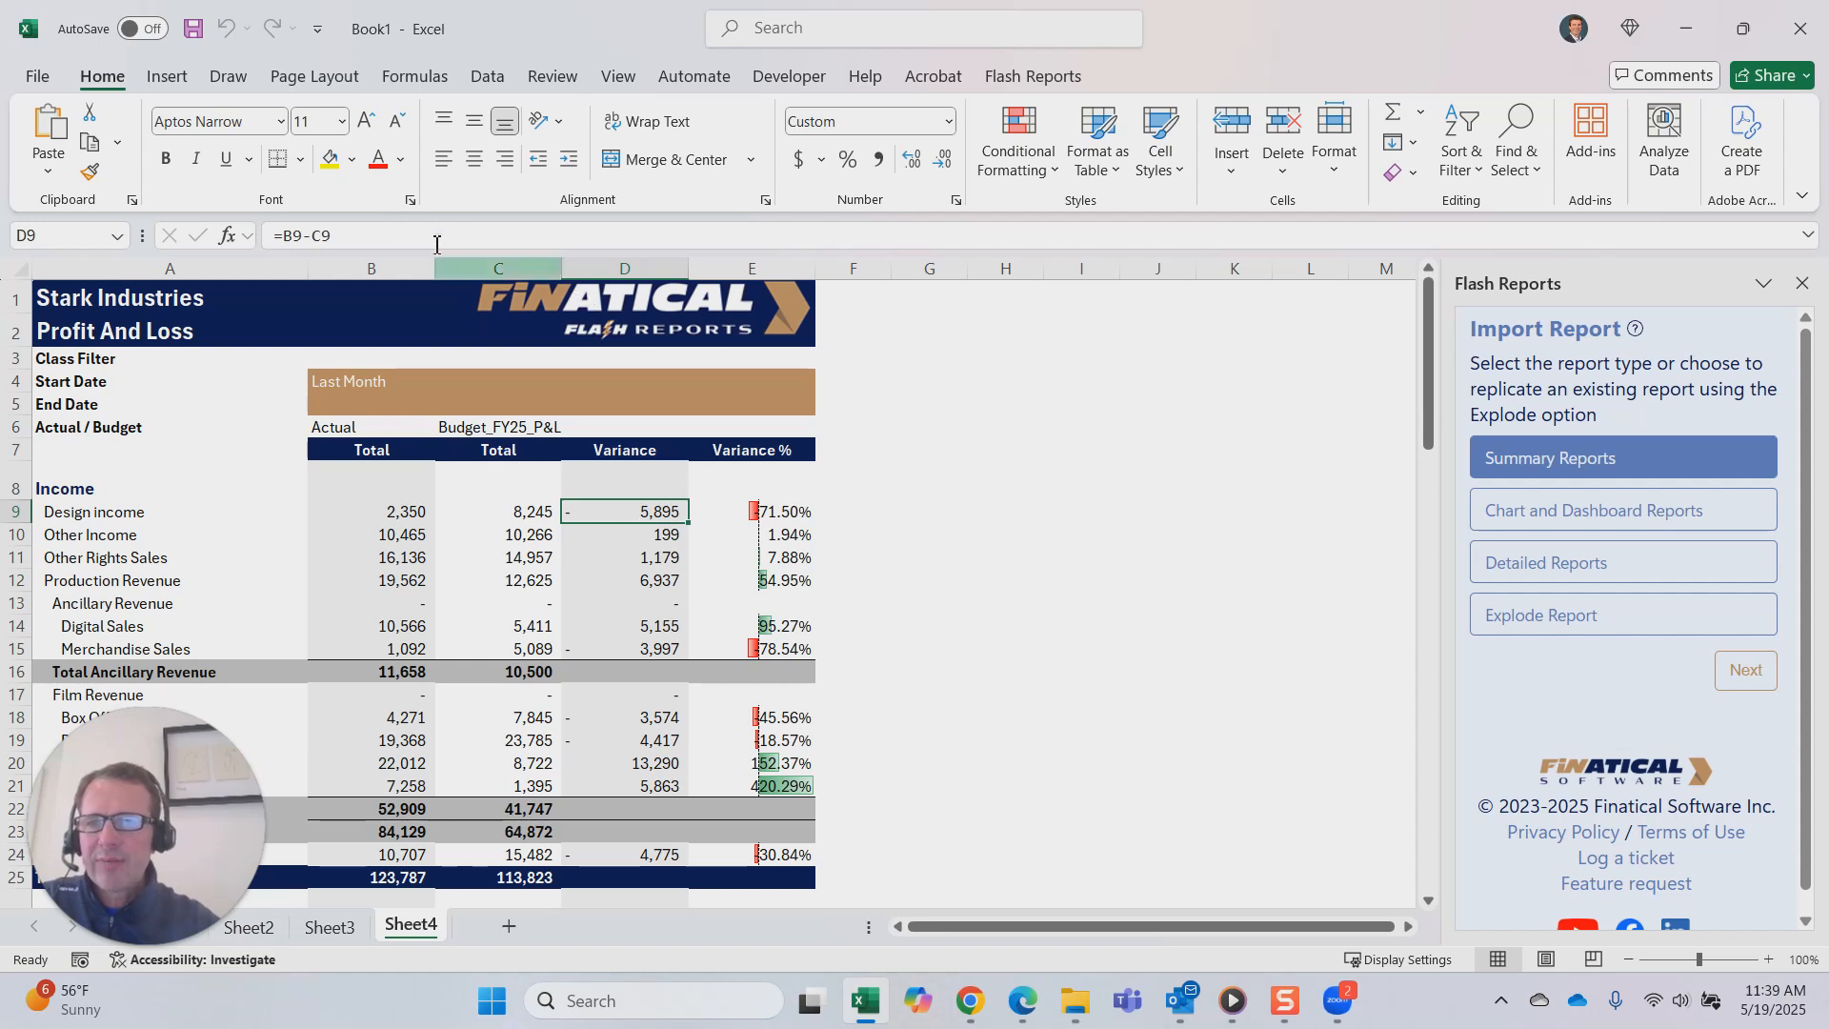
- Compare the actual, budget and variance percentage formulas in the Design income and Digital Sales rows
left_click(765, 519)
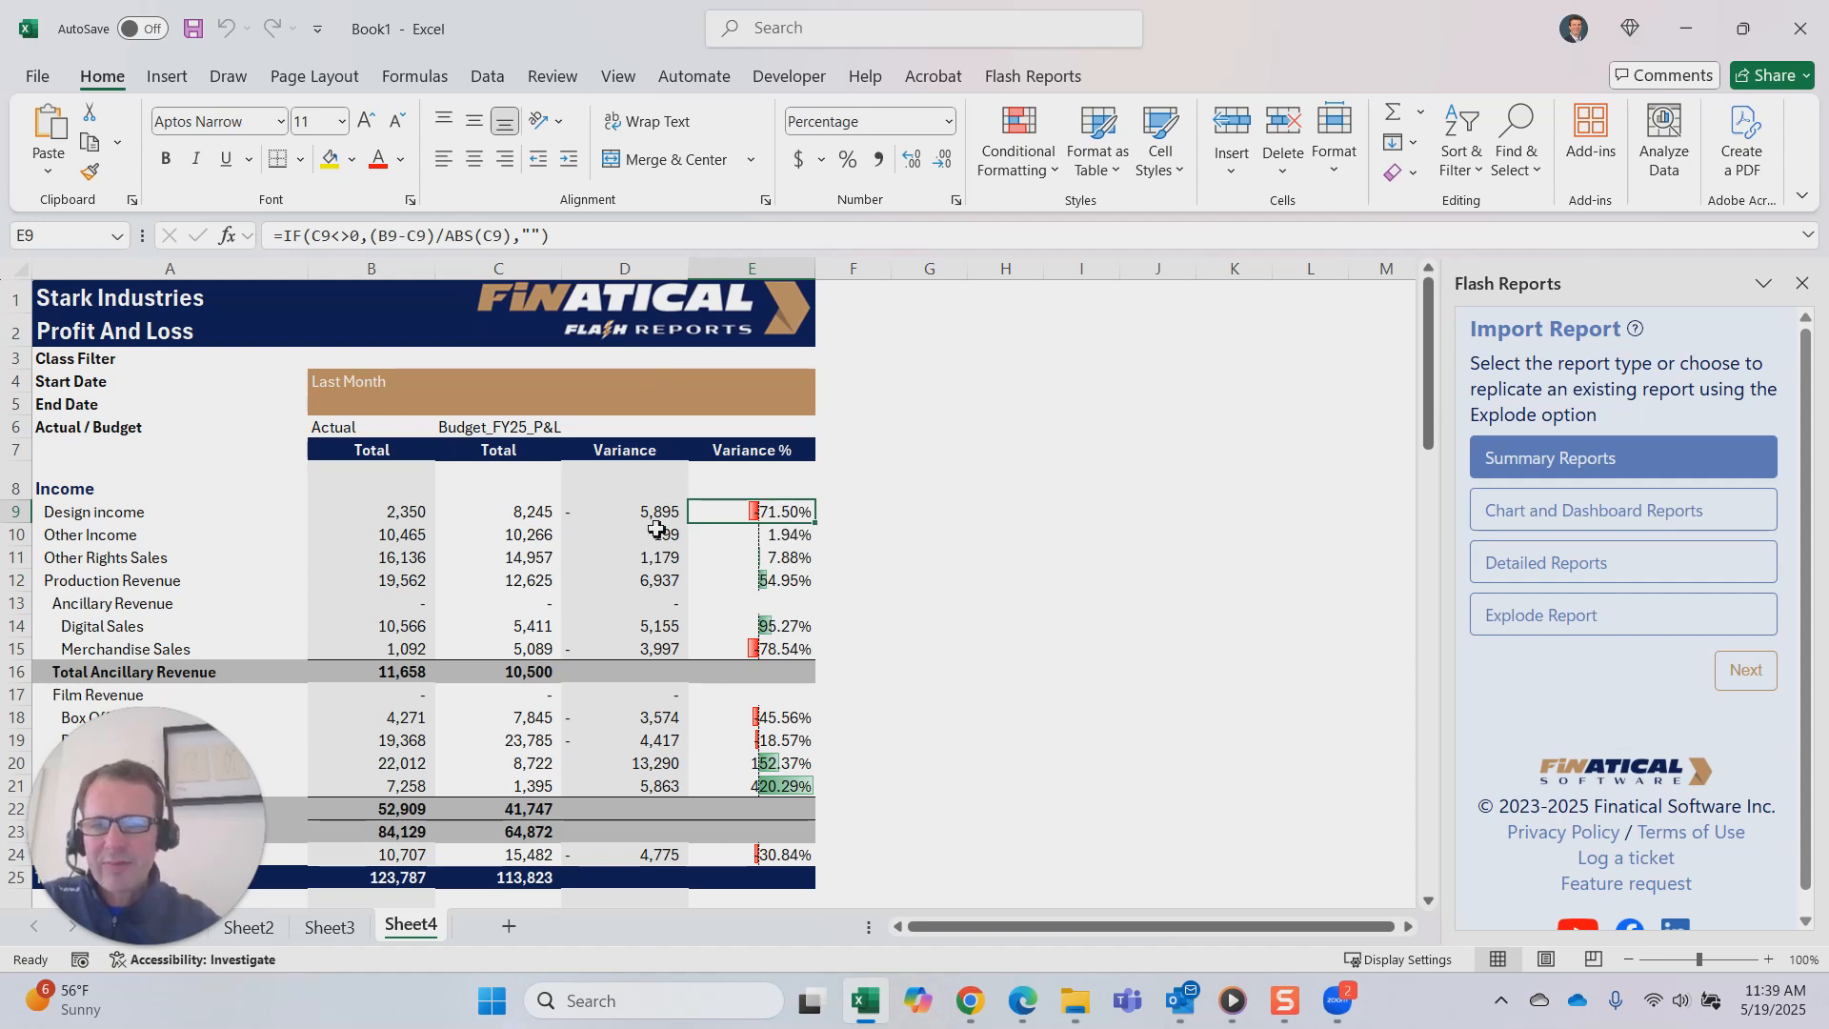
left_click(388, 514)
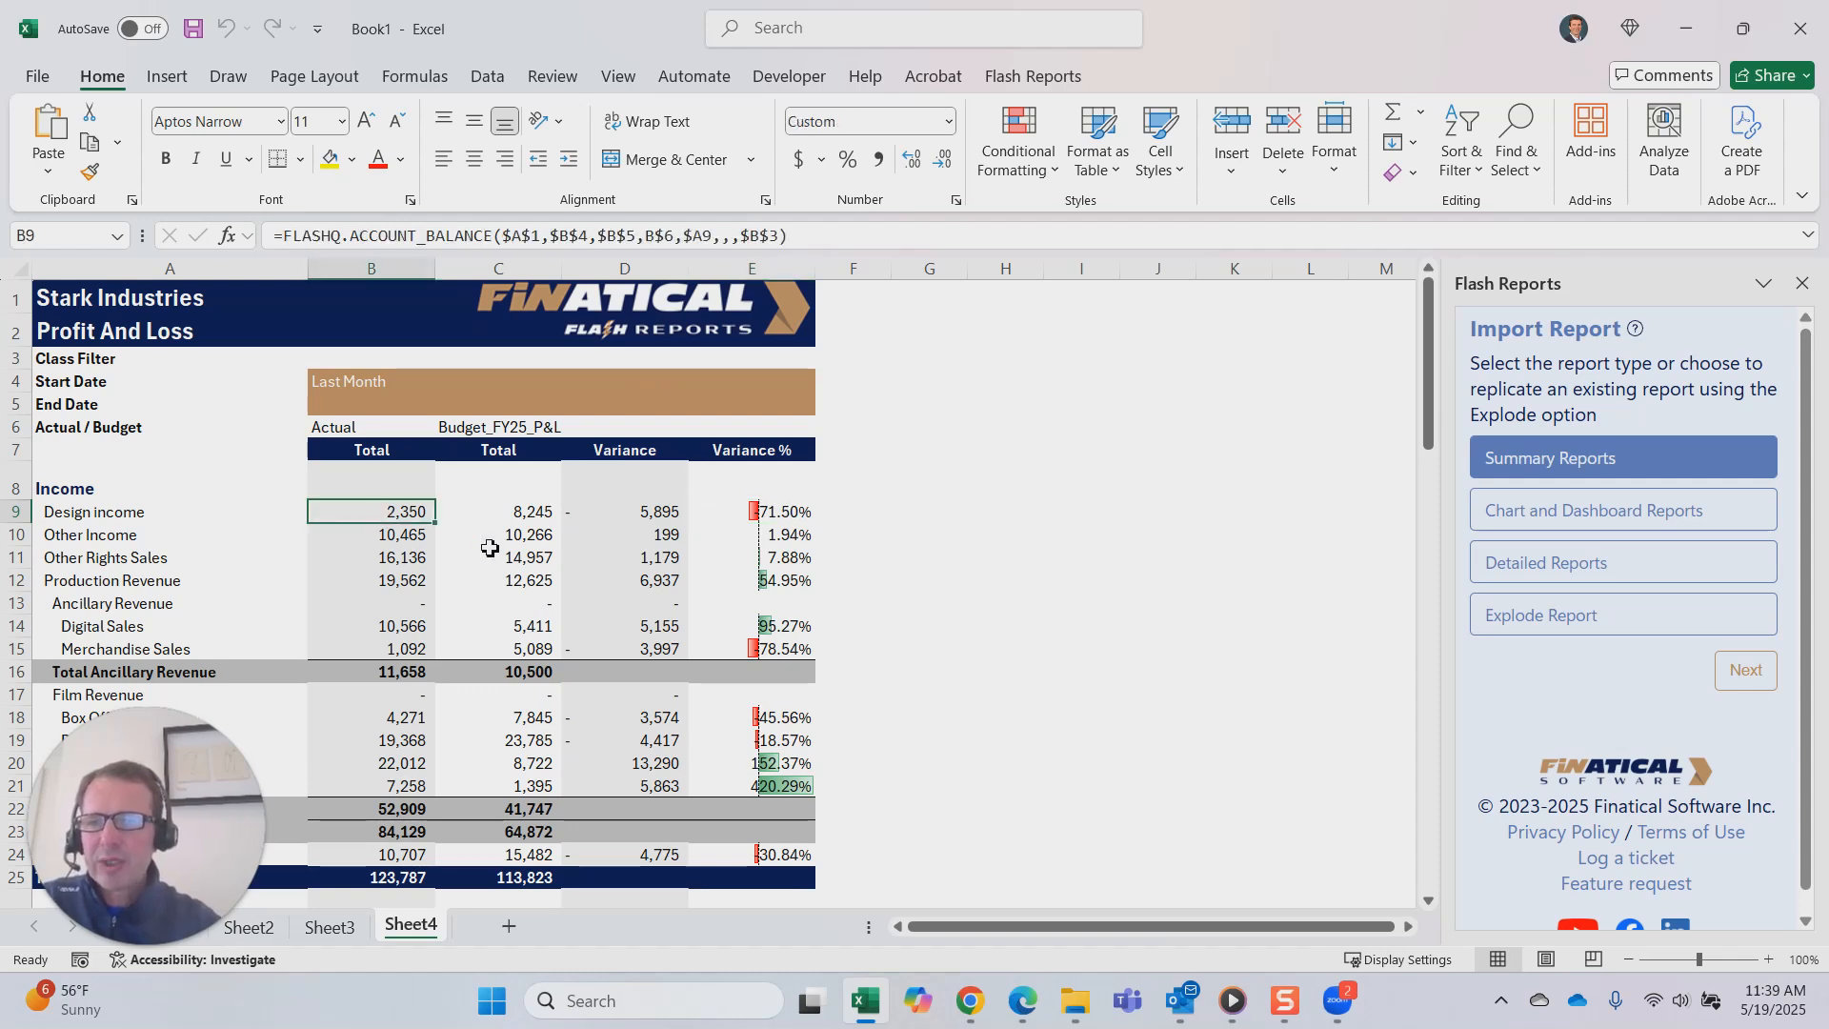
left_click(526, 515)
left_click(371, 519)
left_click(518, 517)
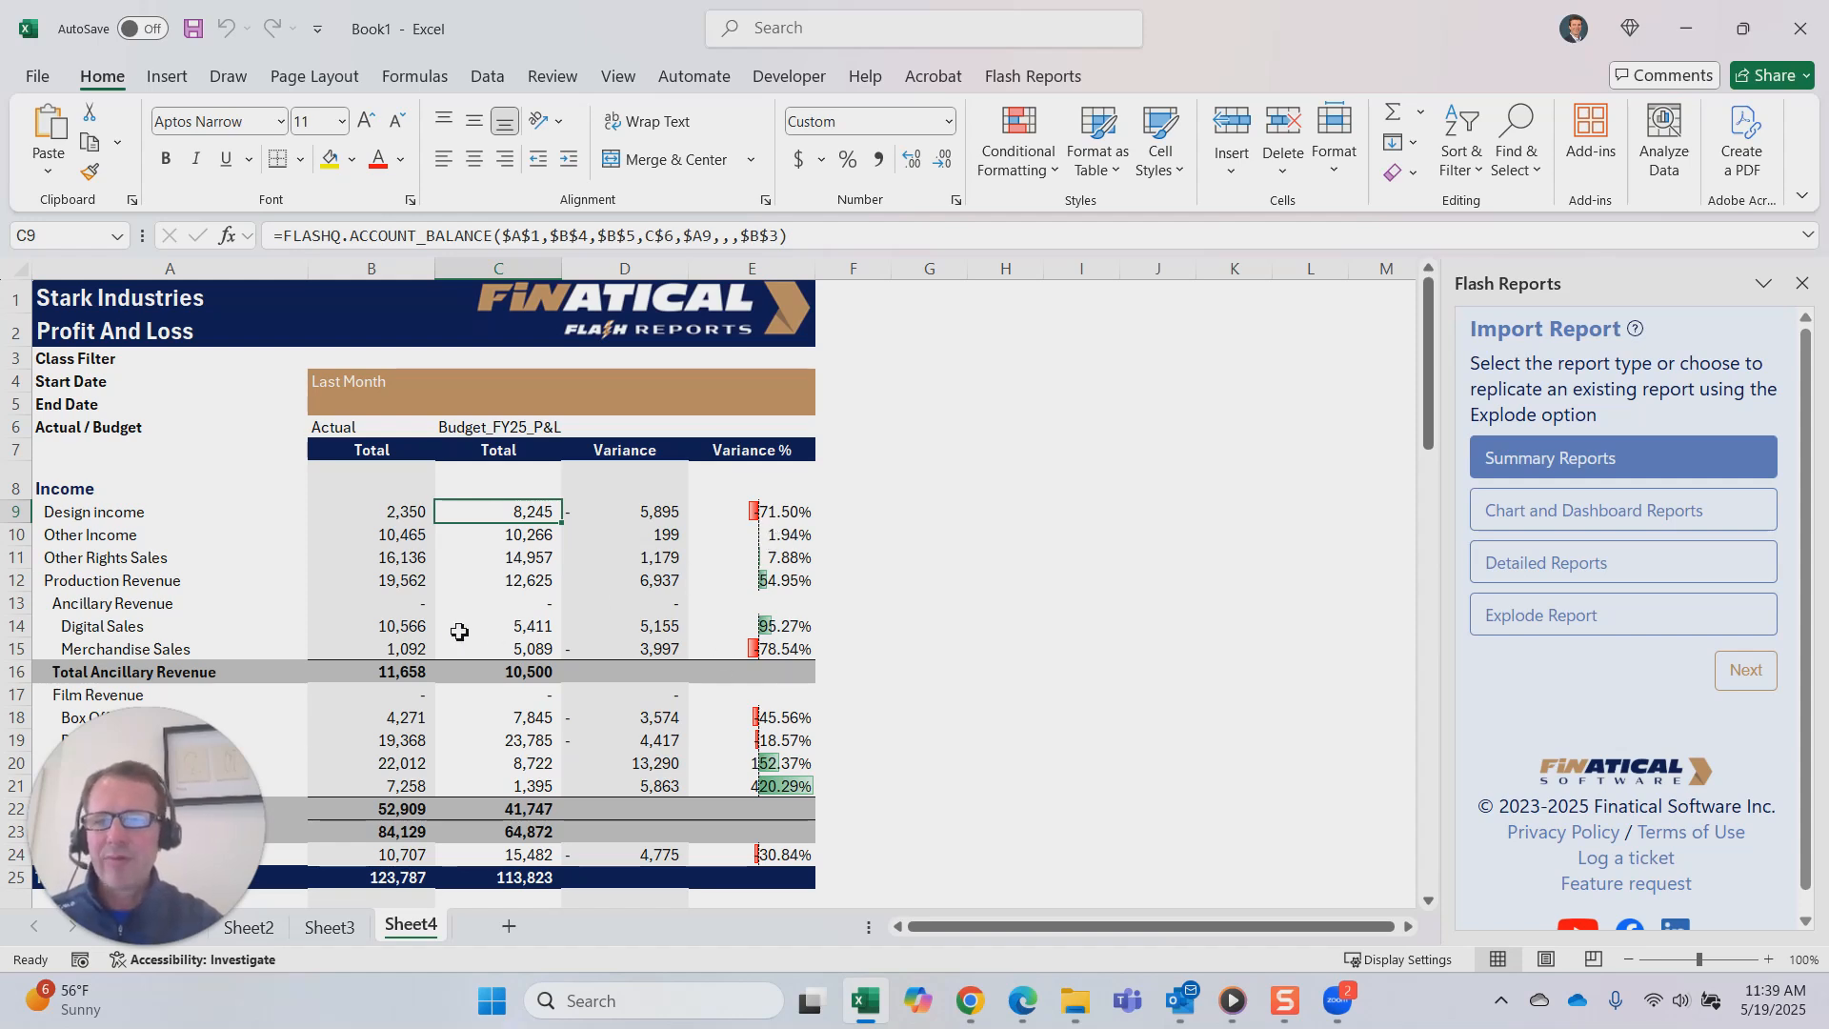
left_click(400, 627)
left_click(532, 638)
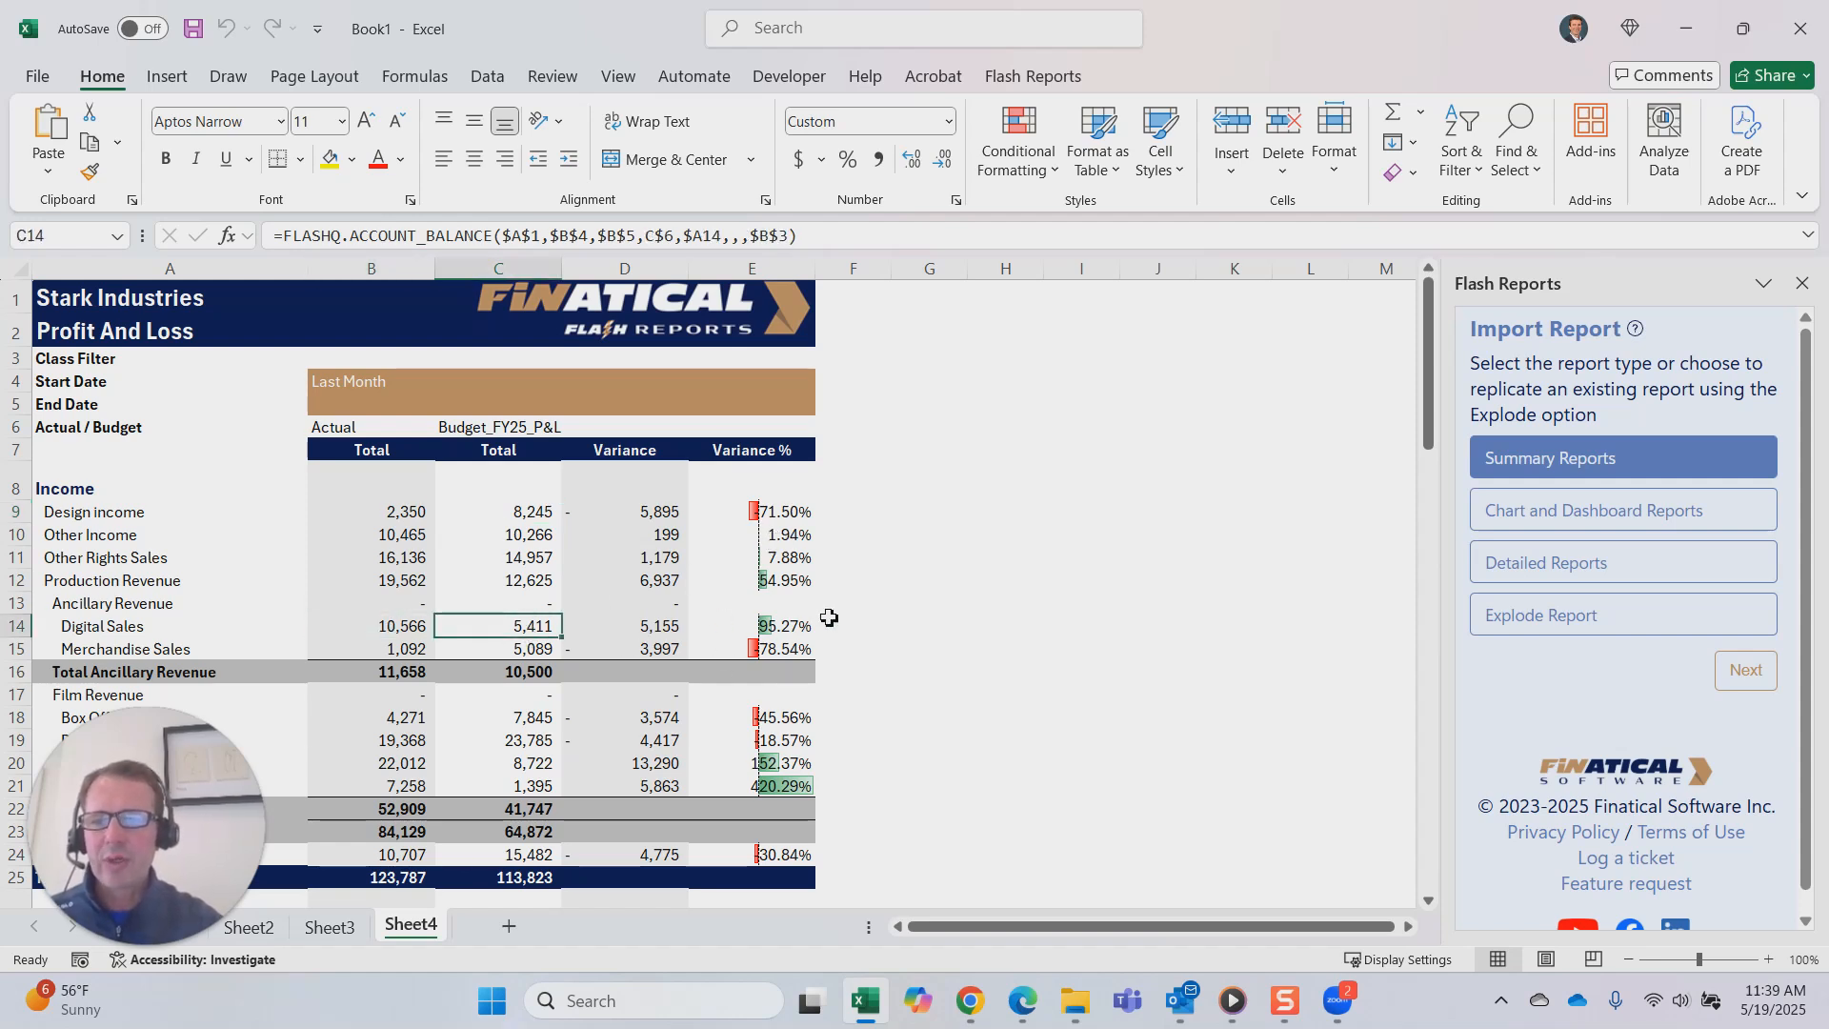
left_click(795, 630)
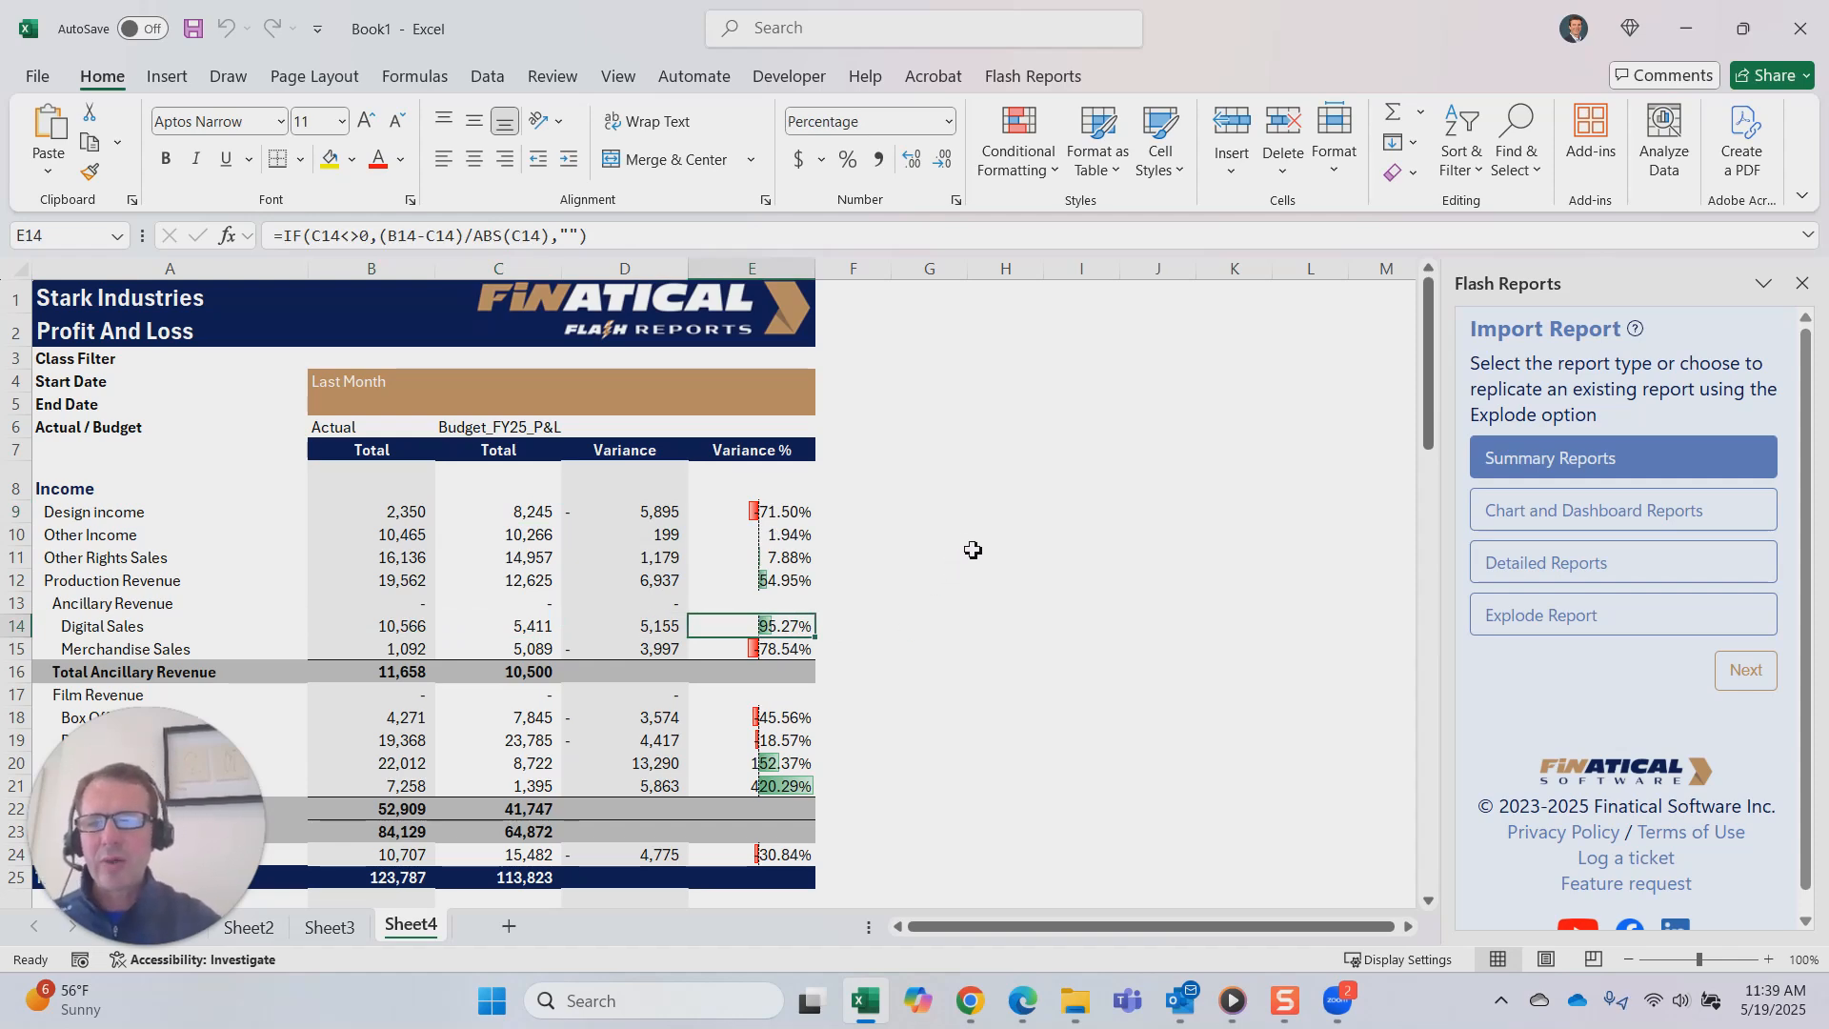
- Inspect the Company, Actual_Budget and Account function arguments behind the Design income actual amount
left_click(370, 515)
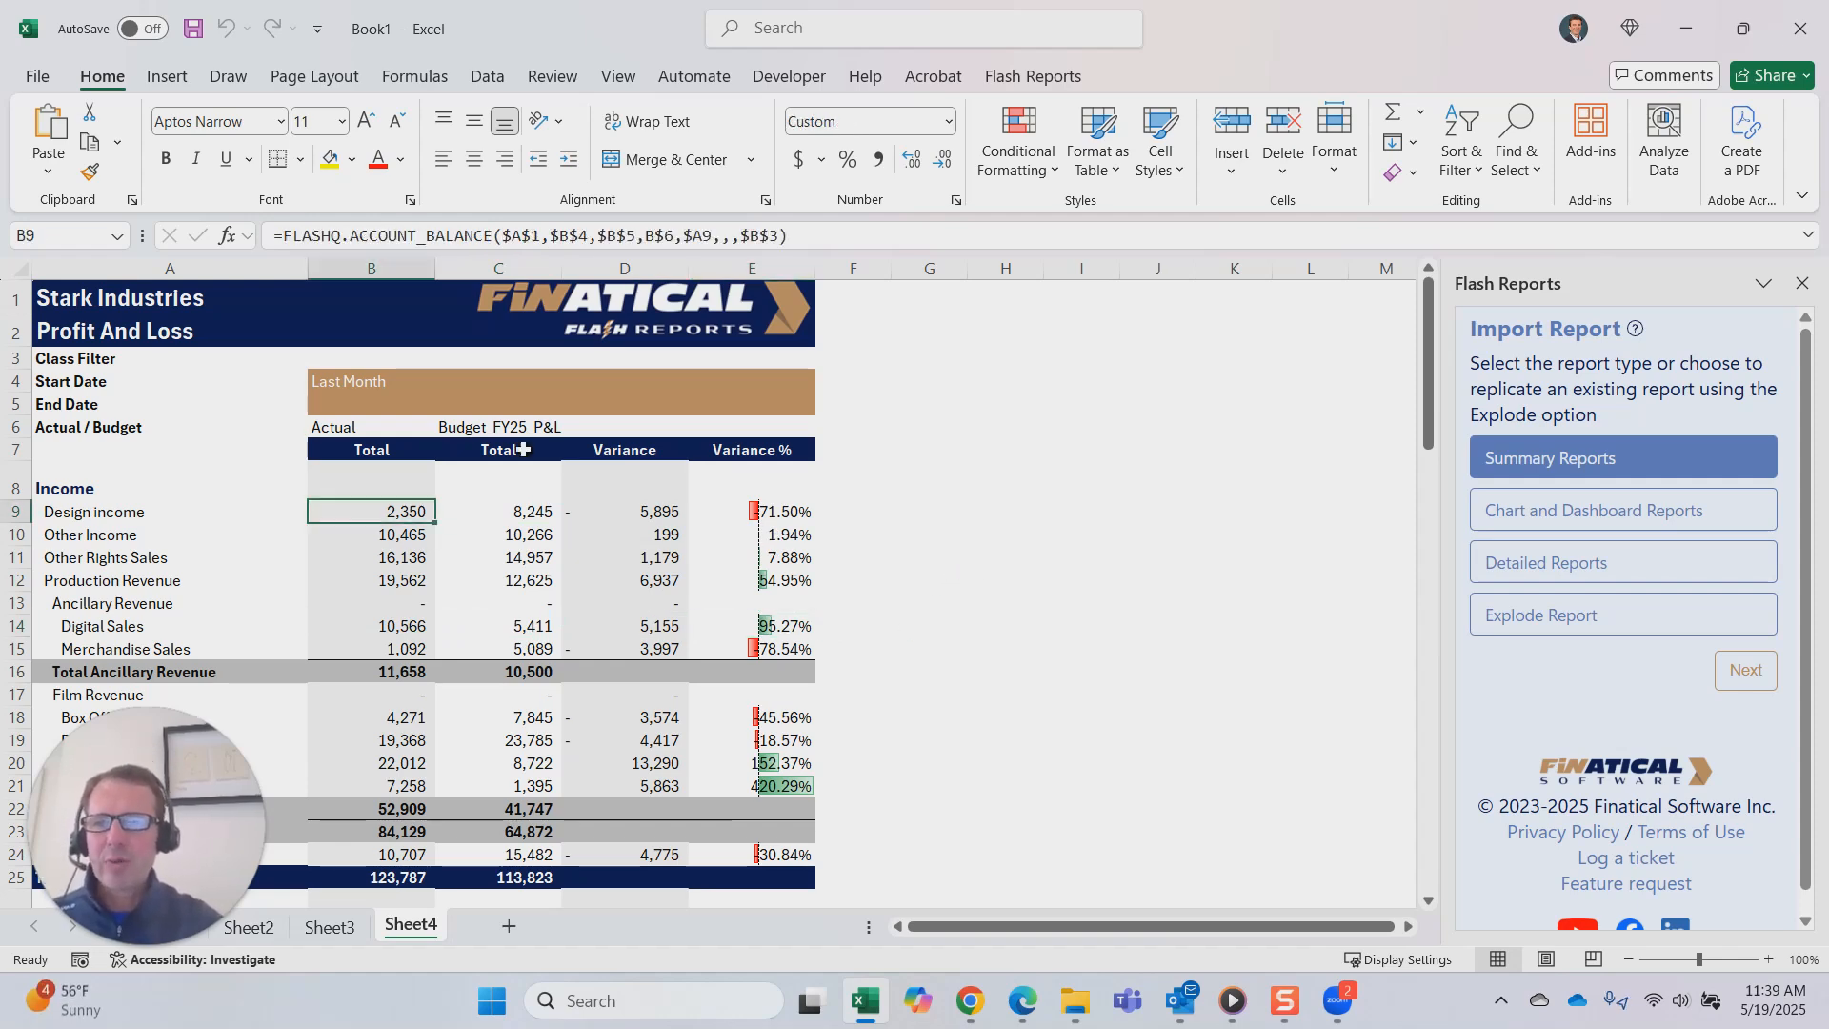
left_click(586, 236)
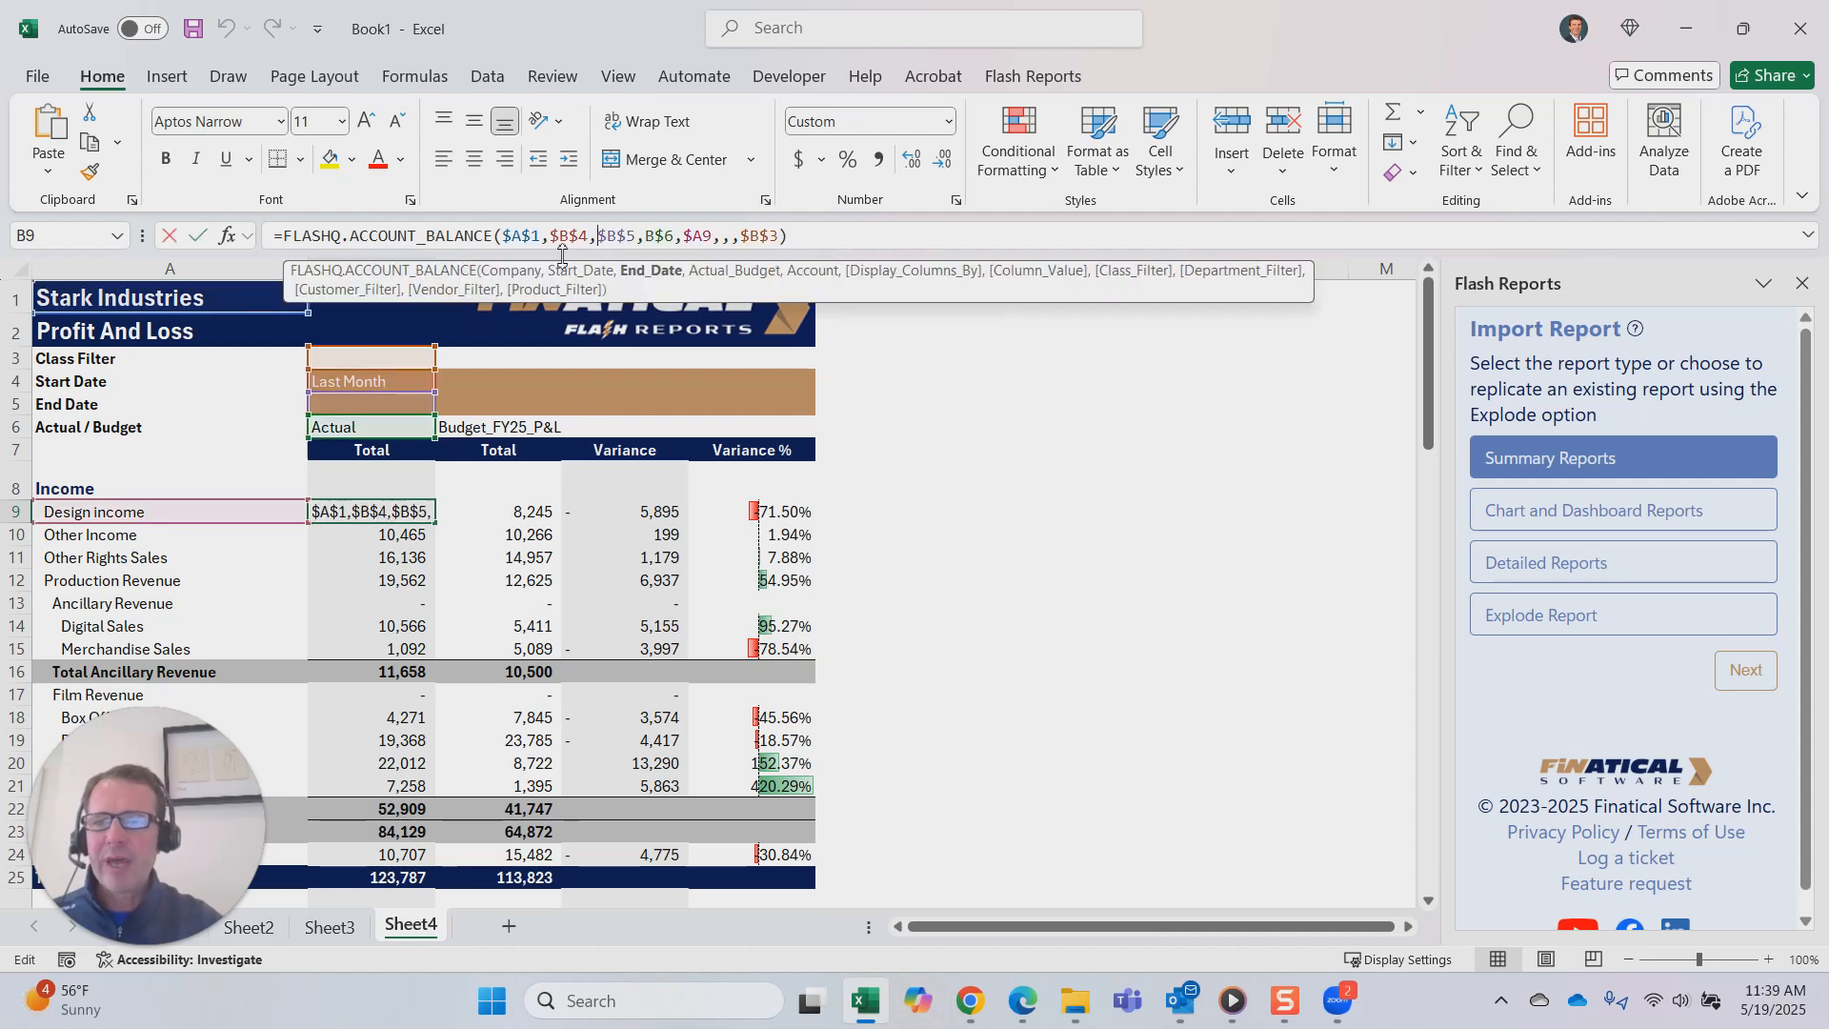
left_click(1033, 76)
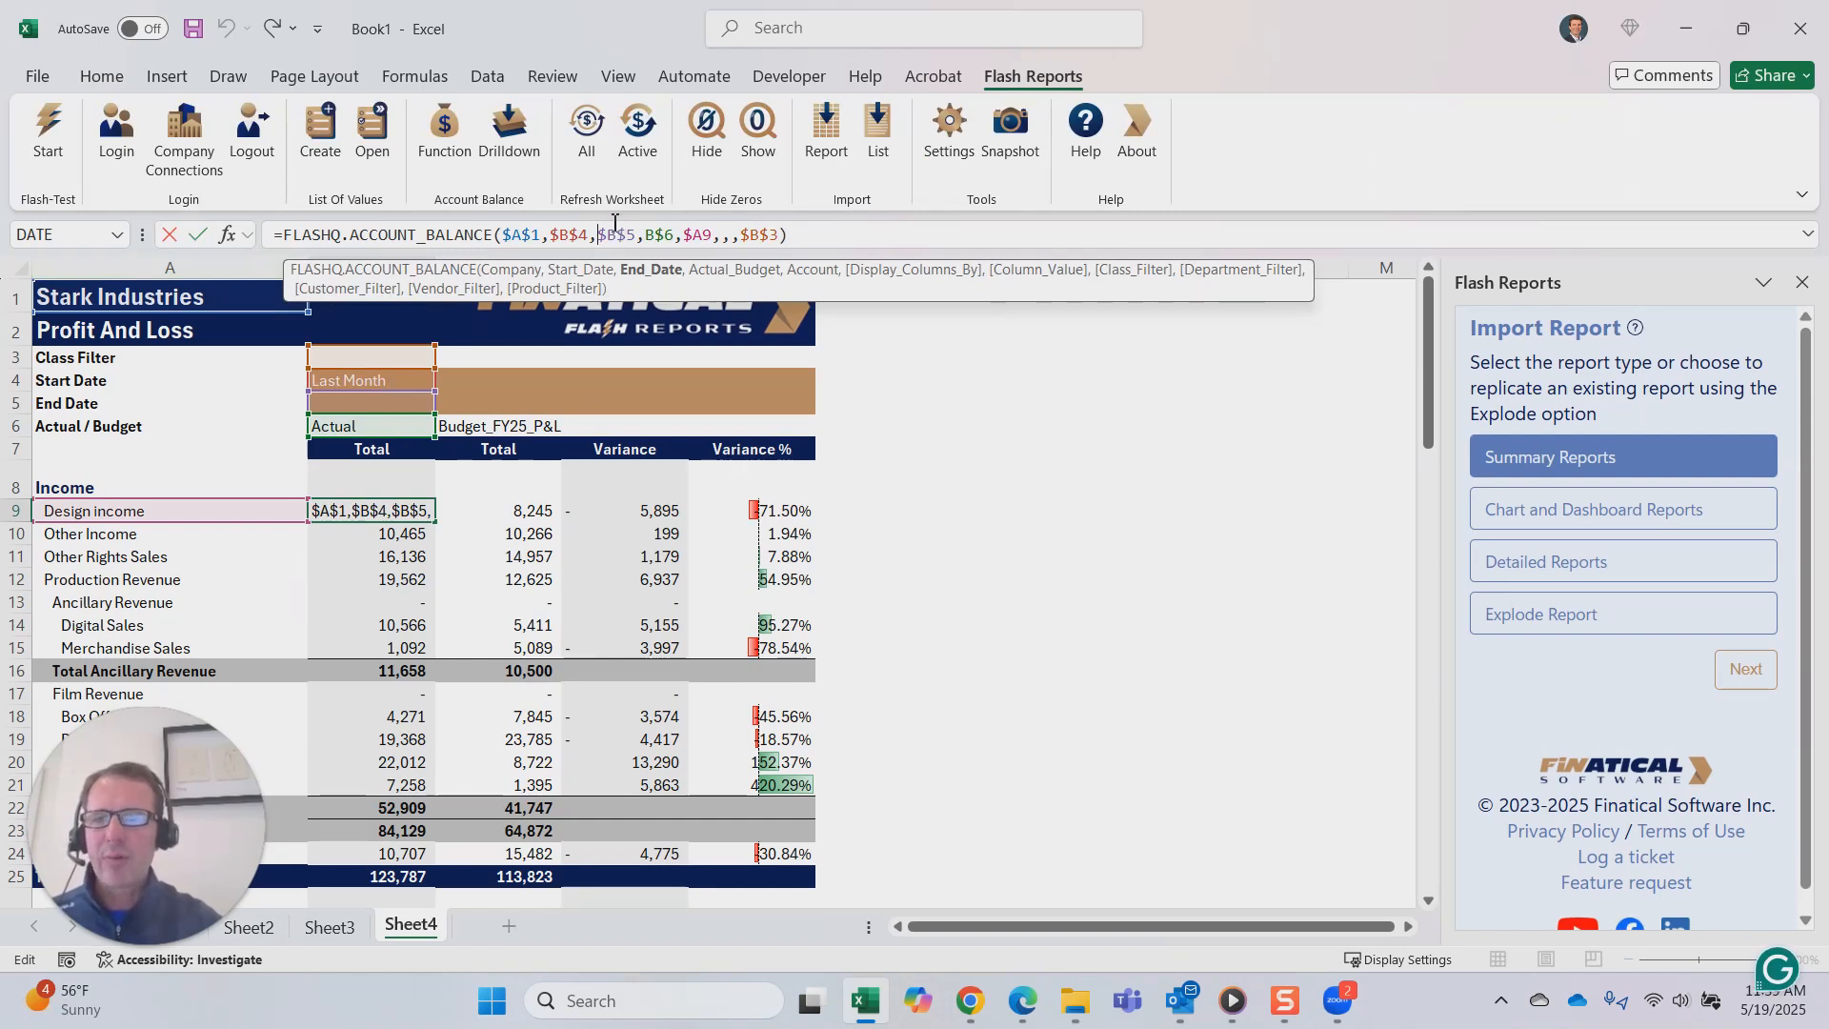
left_click(227, 235)
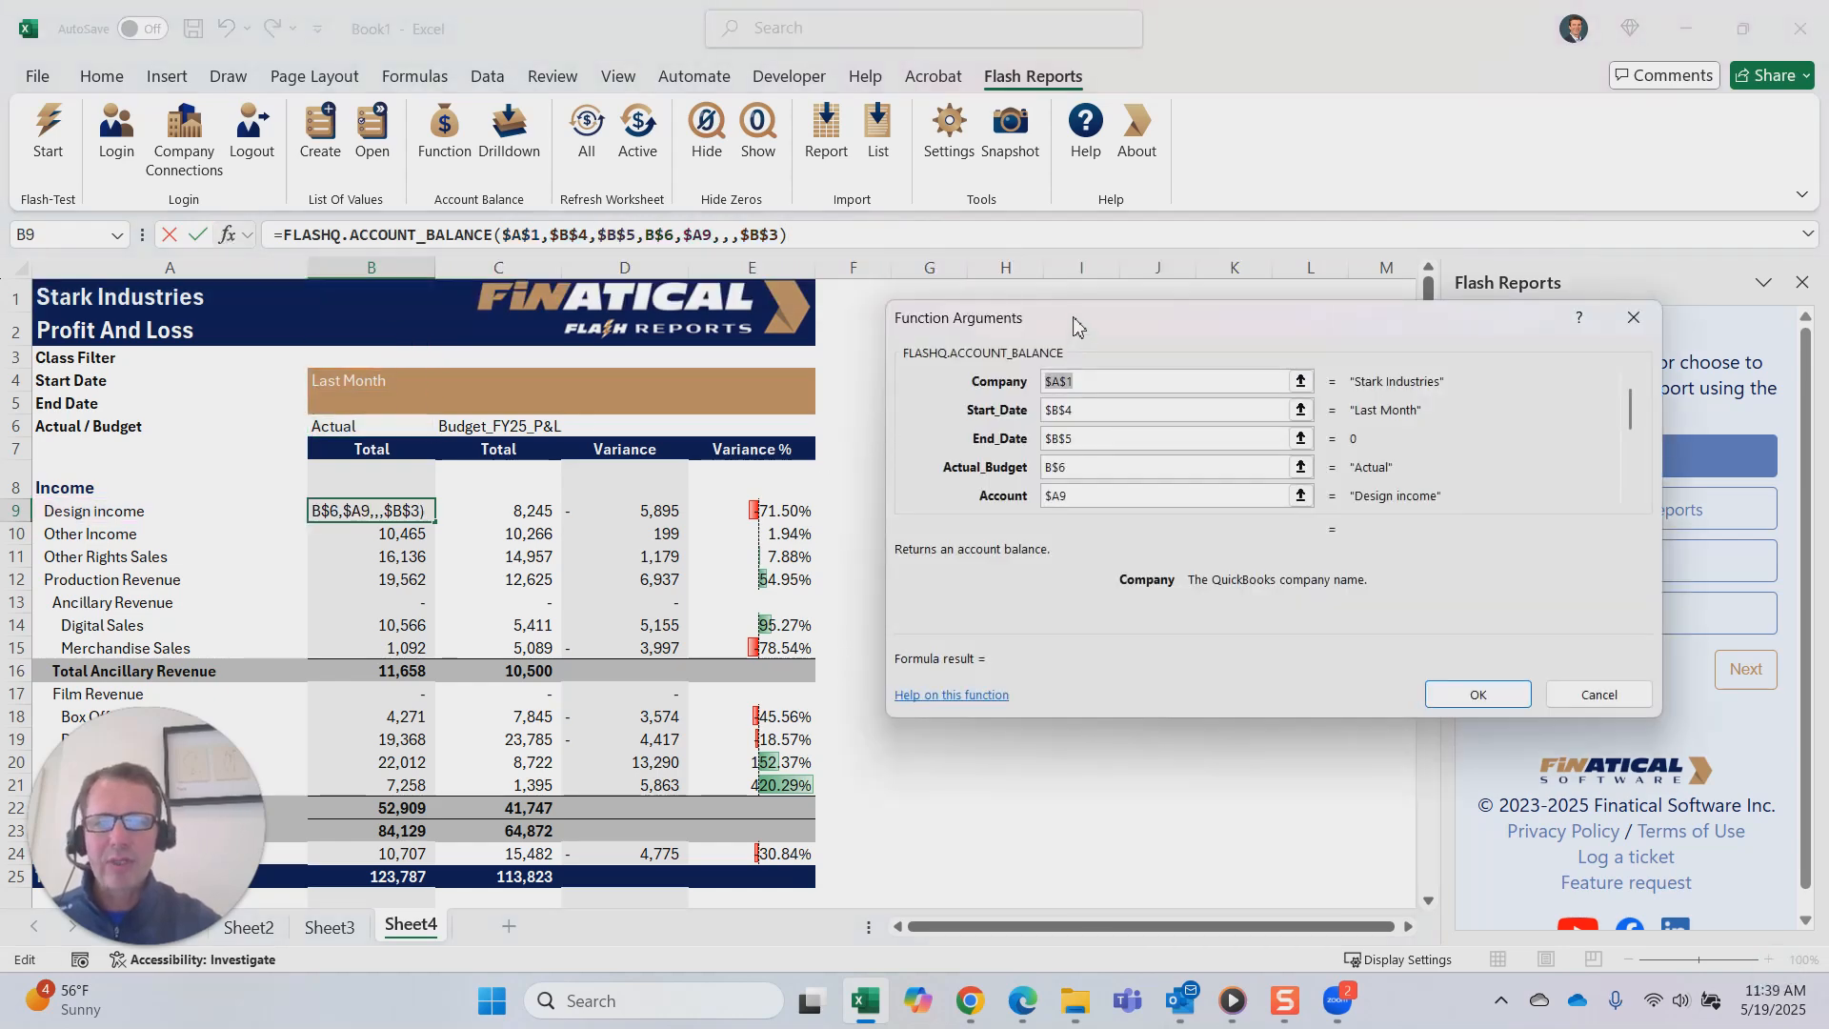
left_click_drag(1075, 326, 1002, 336)
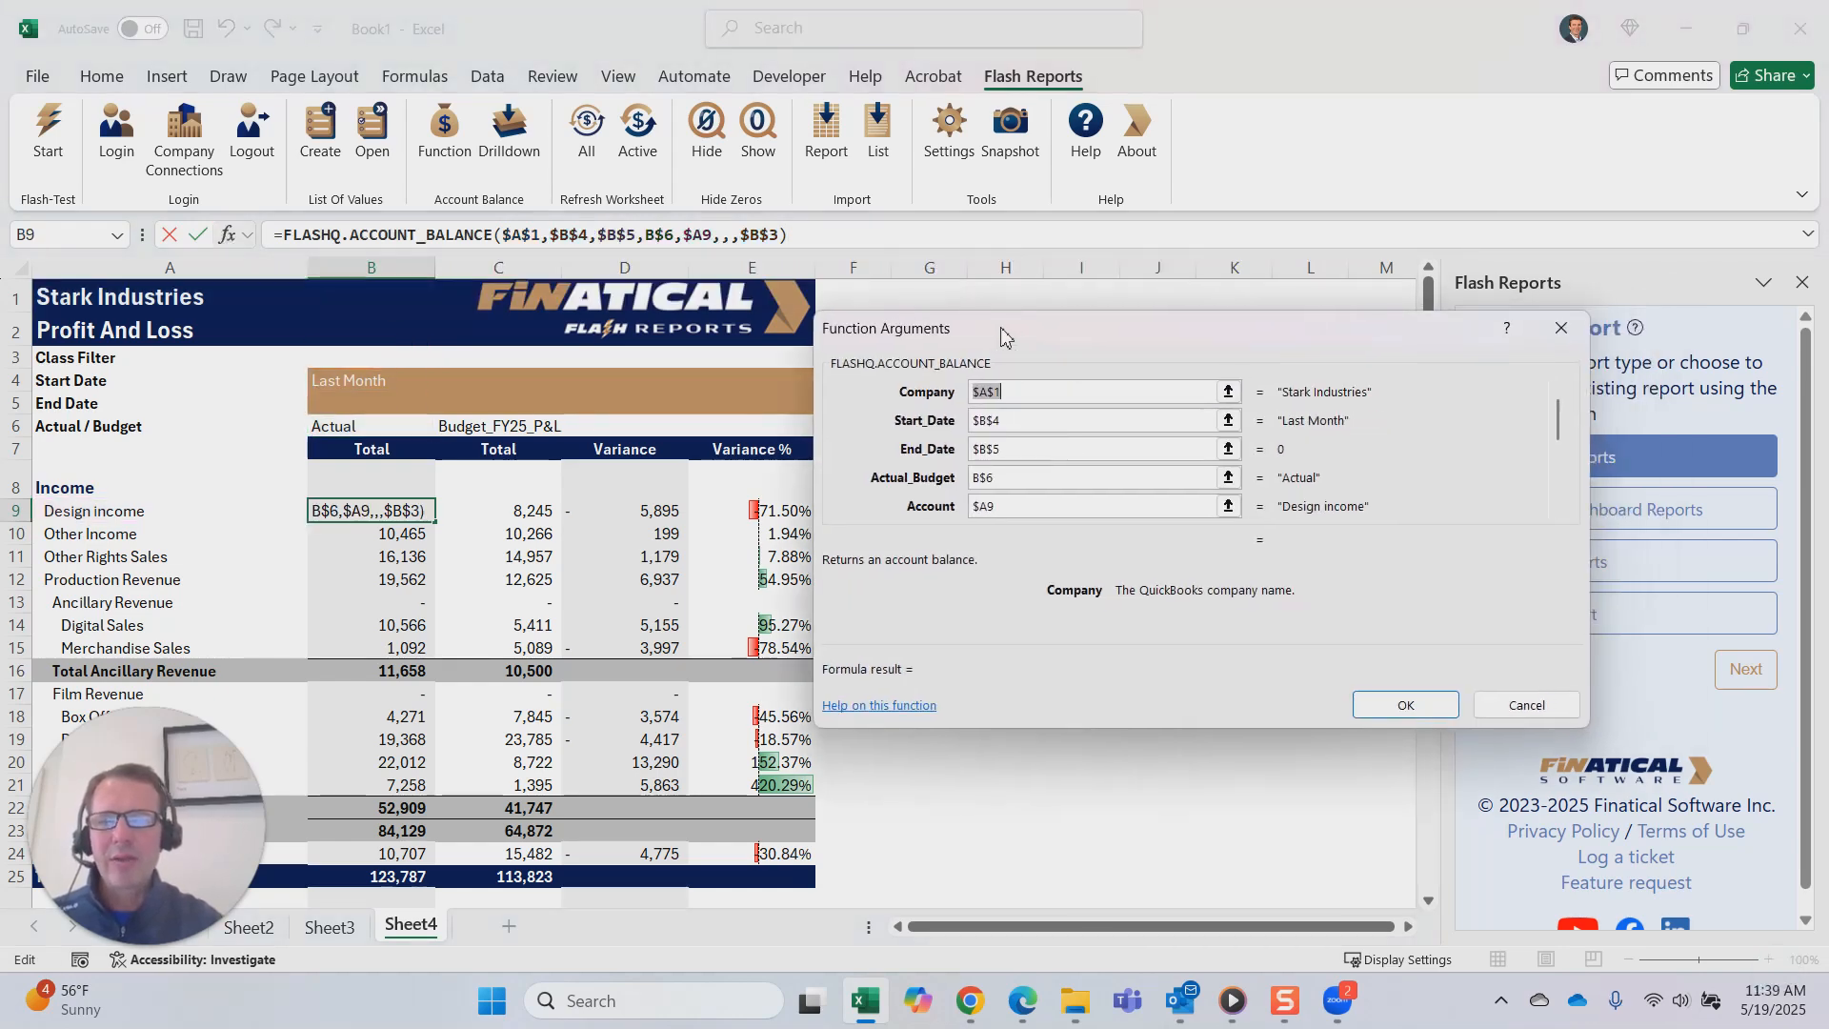
left_click(1041, 393)
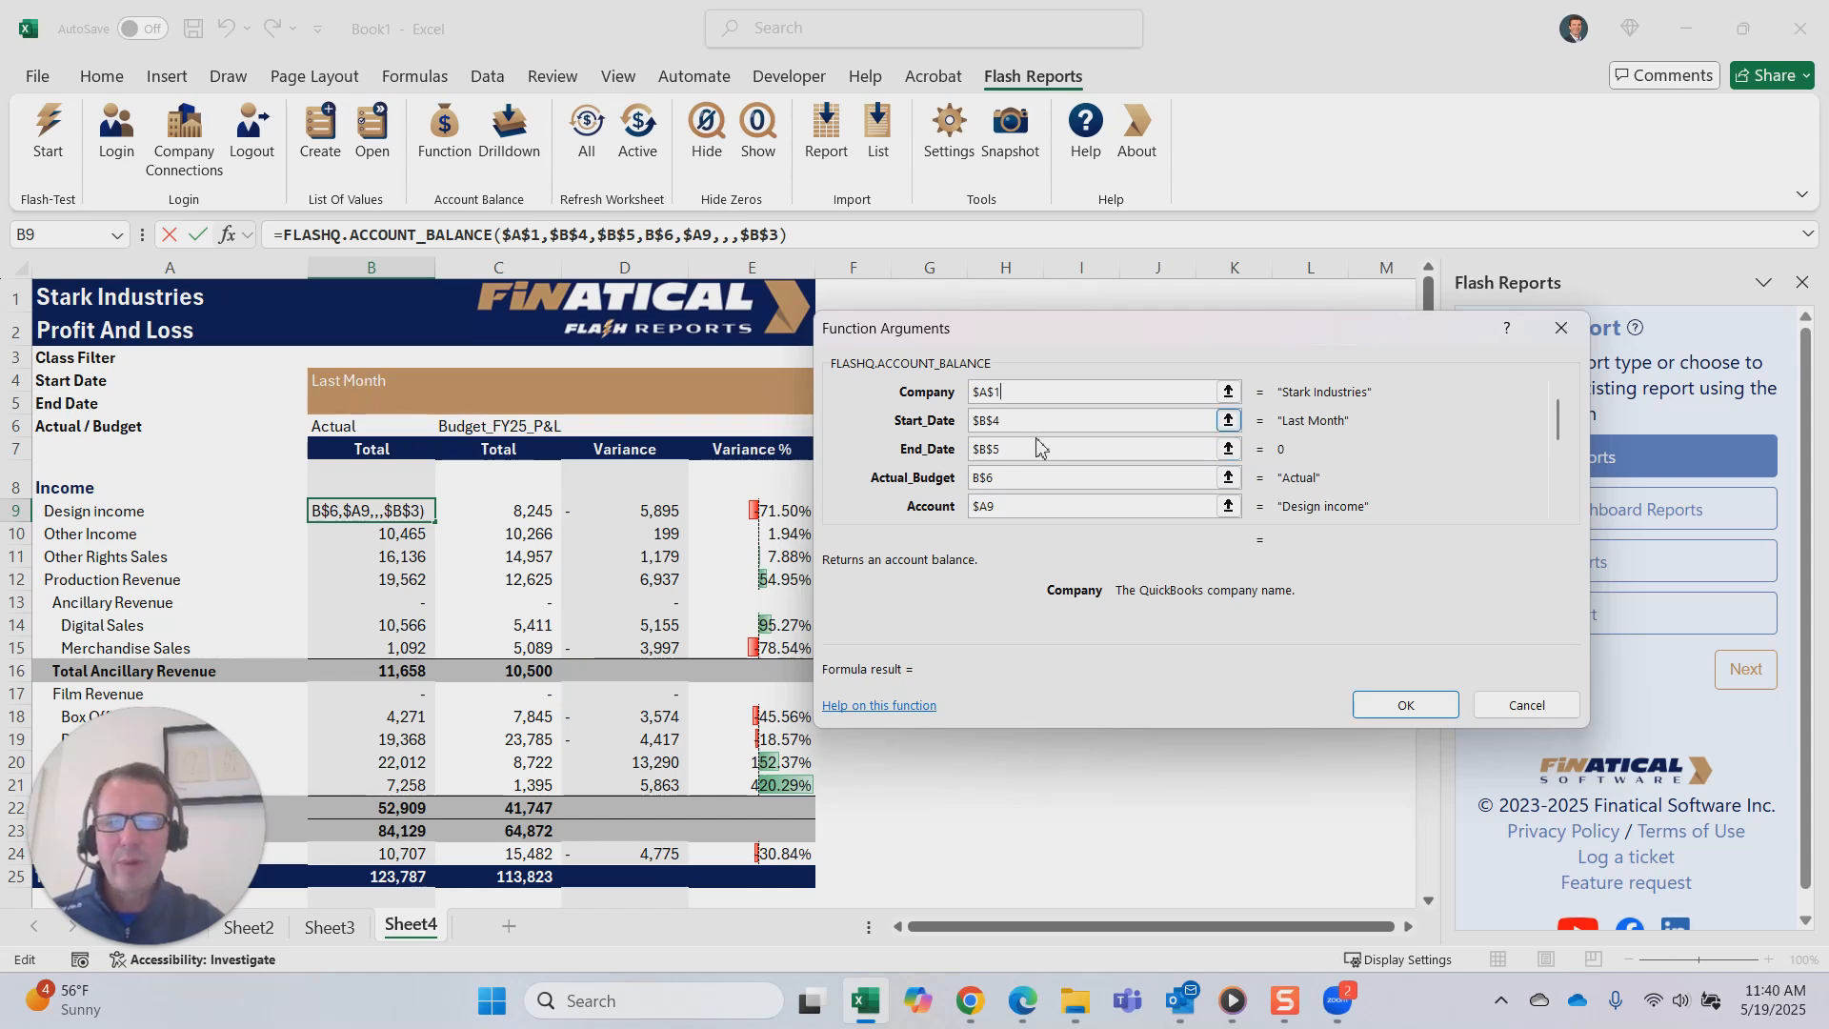
left_click(1024, 480)
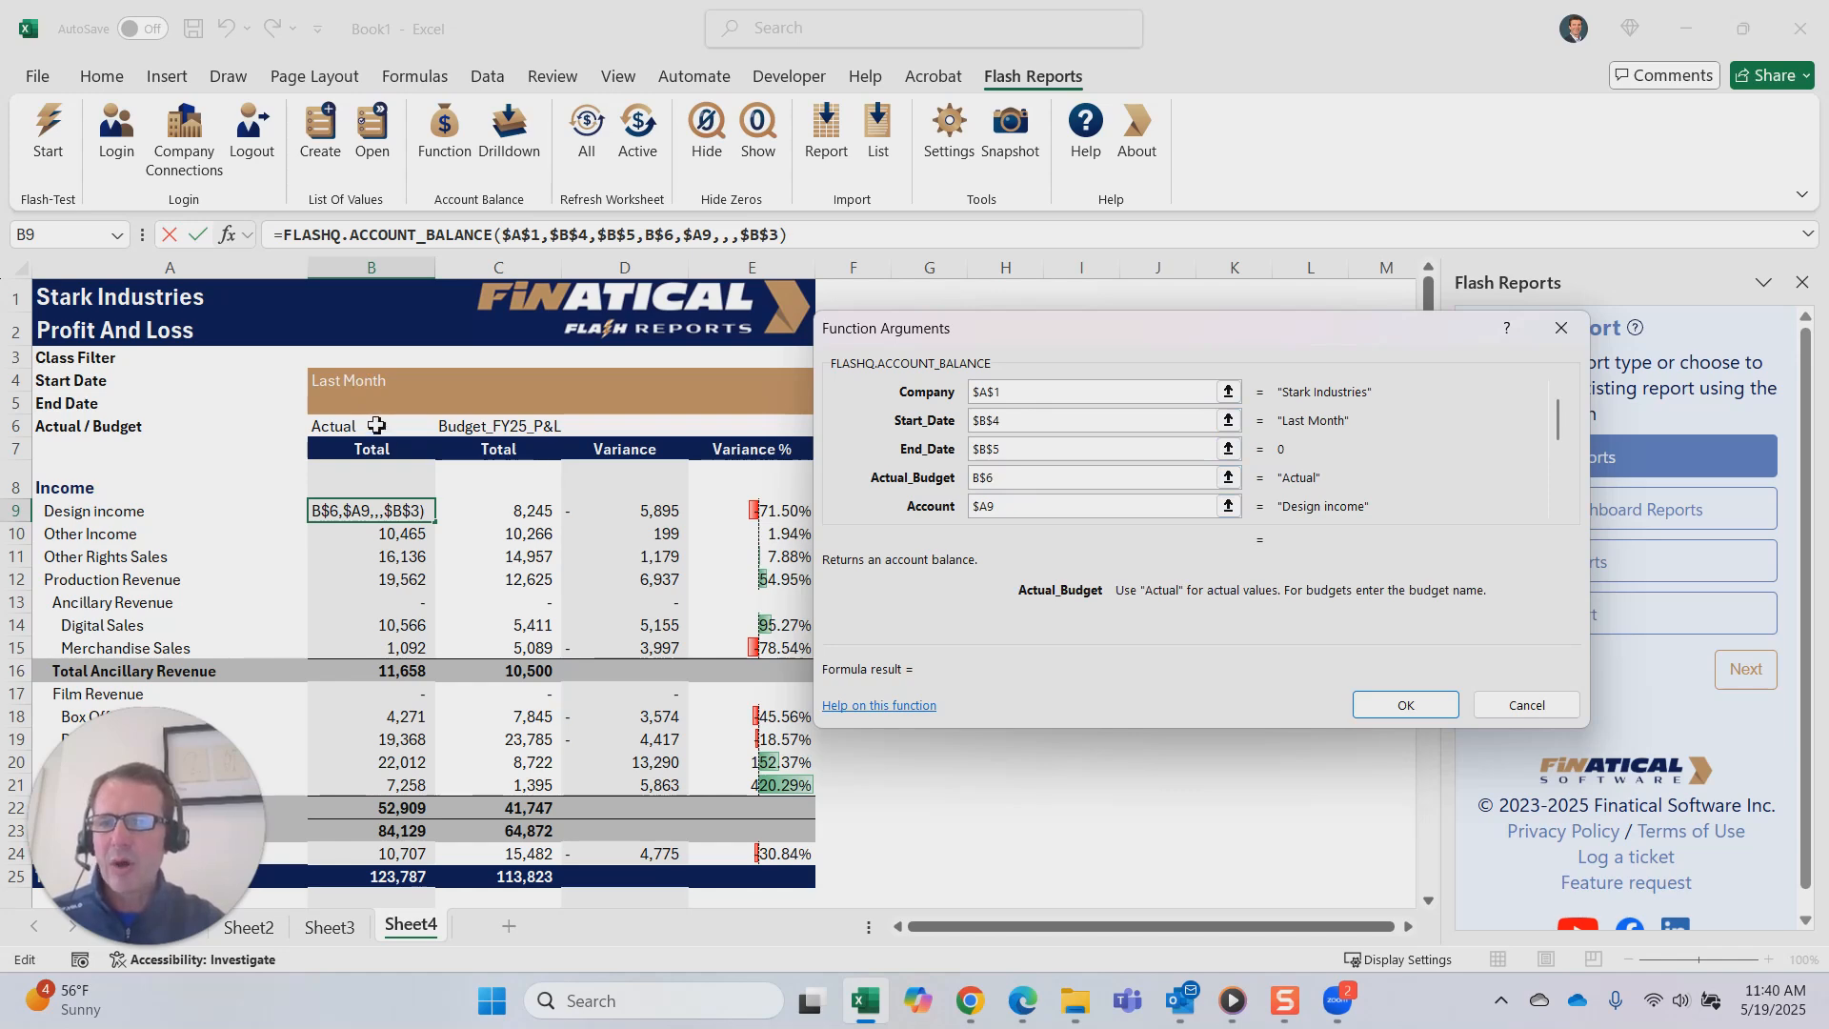
left_click(1000, 507)
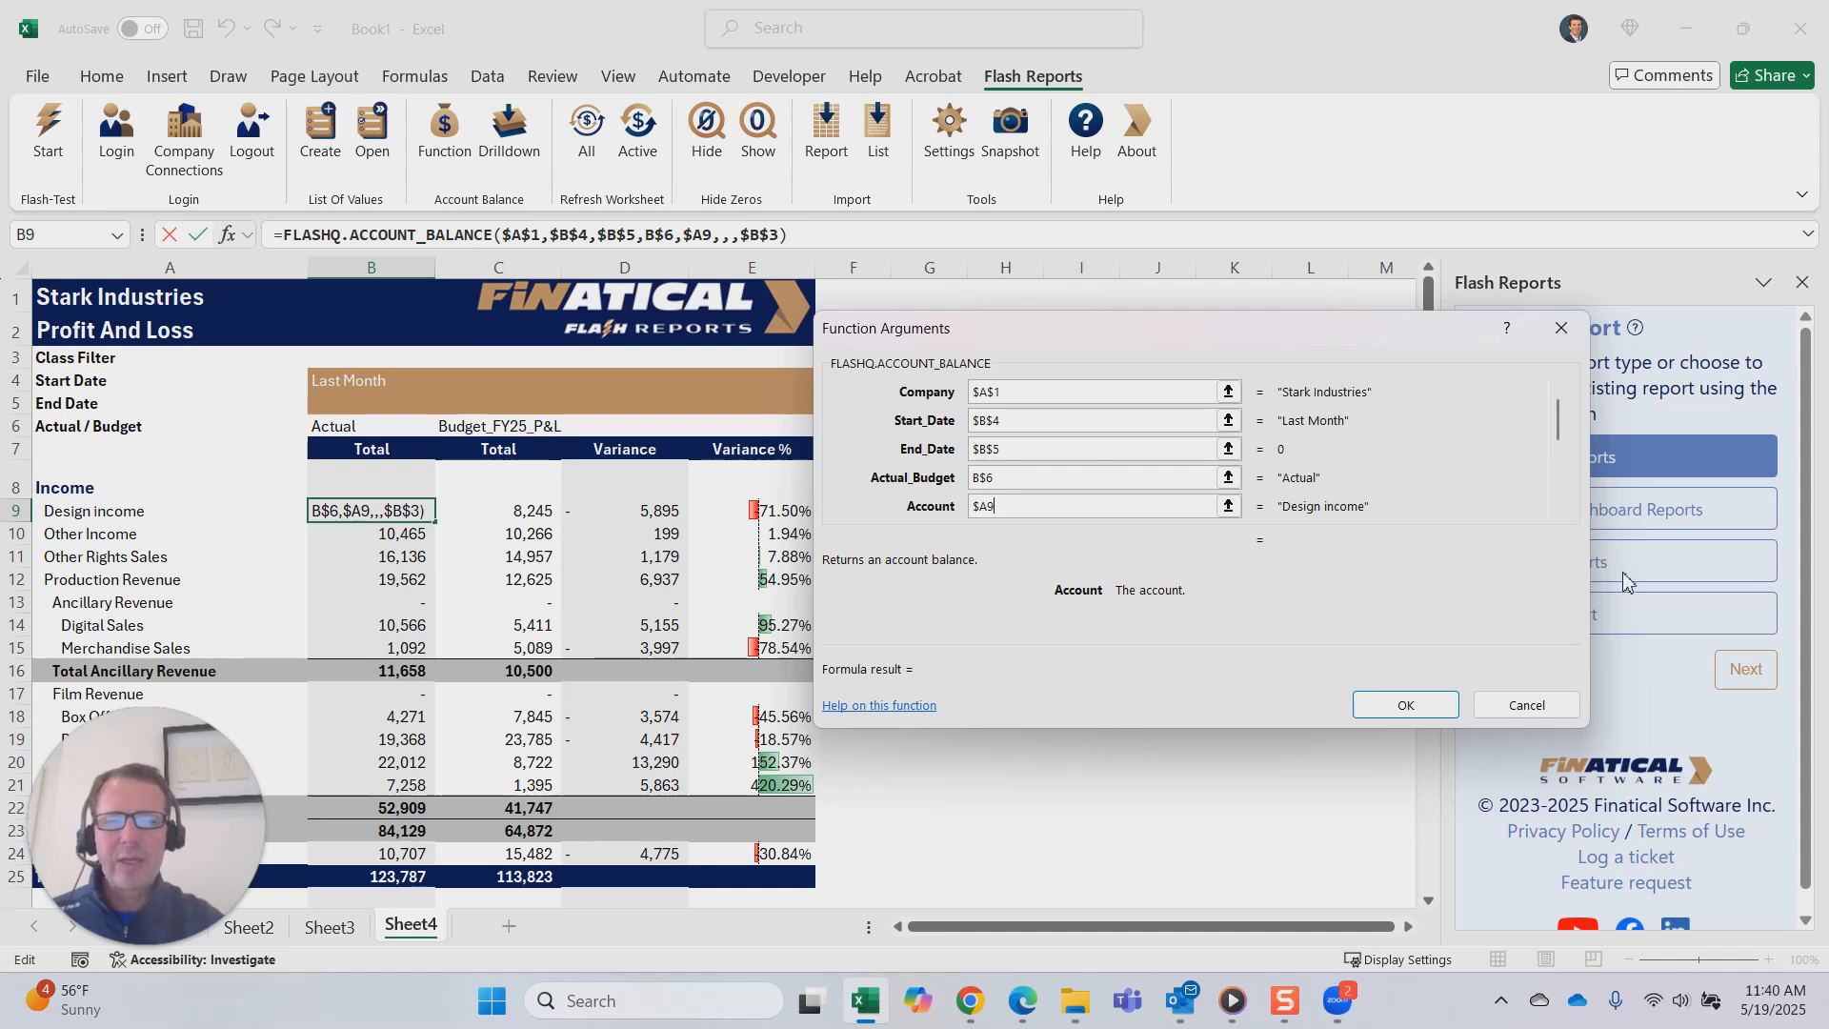
- Inspect the Class_Filter argument of the same account balance function and close its arguments without changes
left_click(1559, 510)
left_click(1559, 510)
left_click(1559, 510)
left_click(1558, 510)
left_click(1559, 509)
left_click(1021, 450)
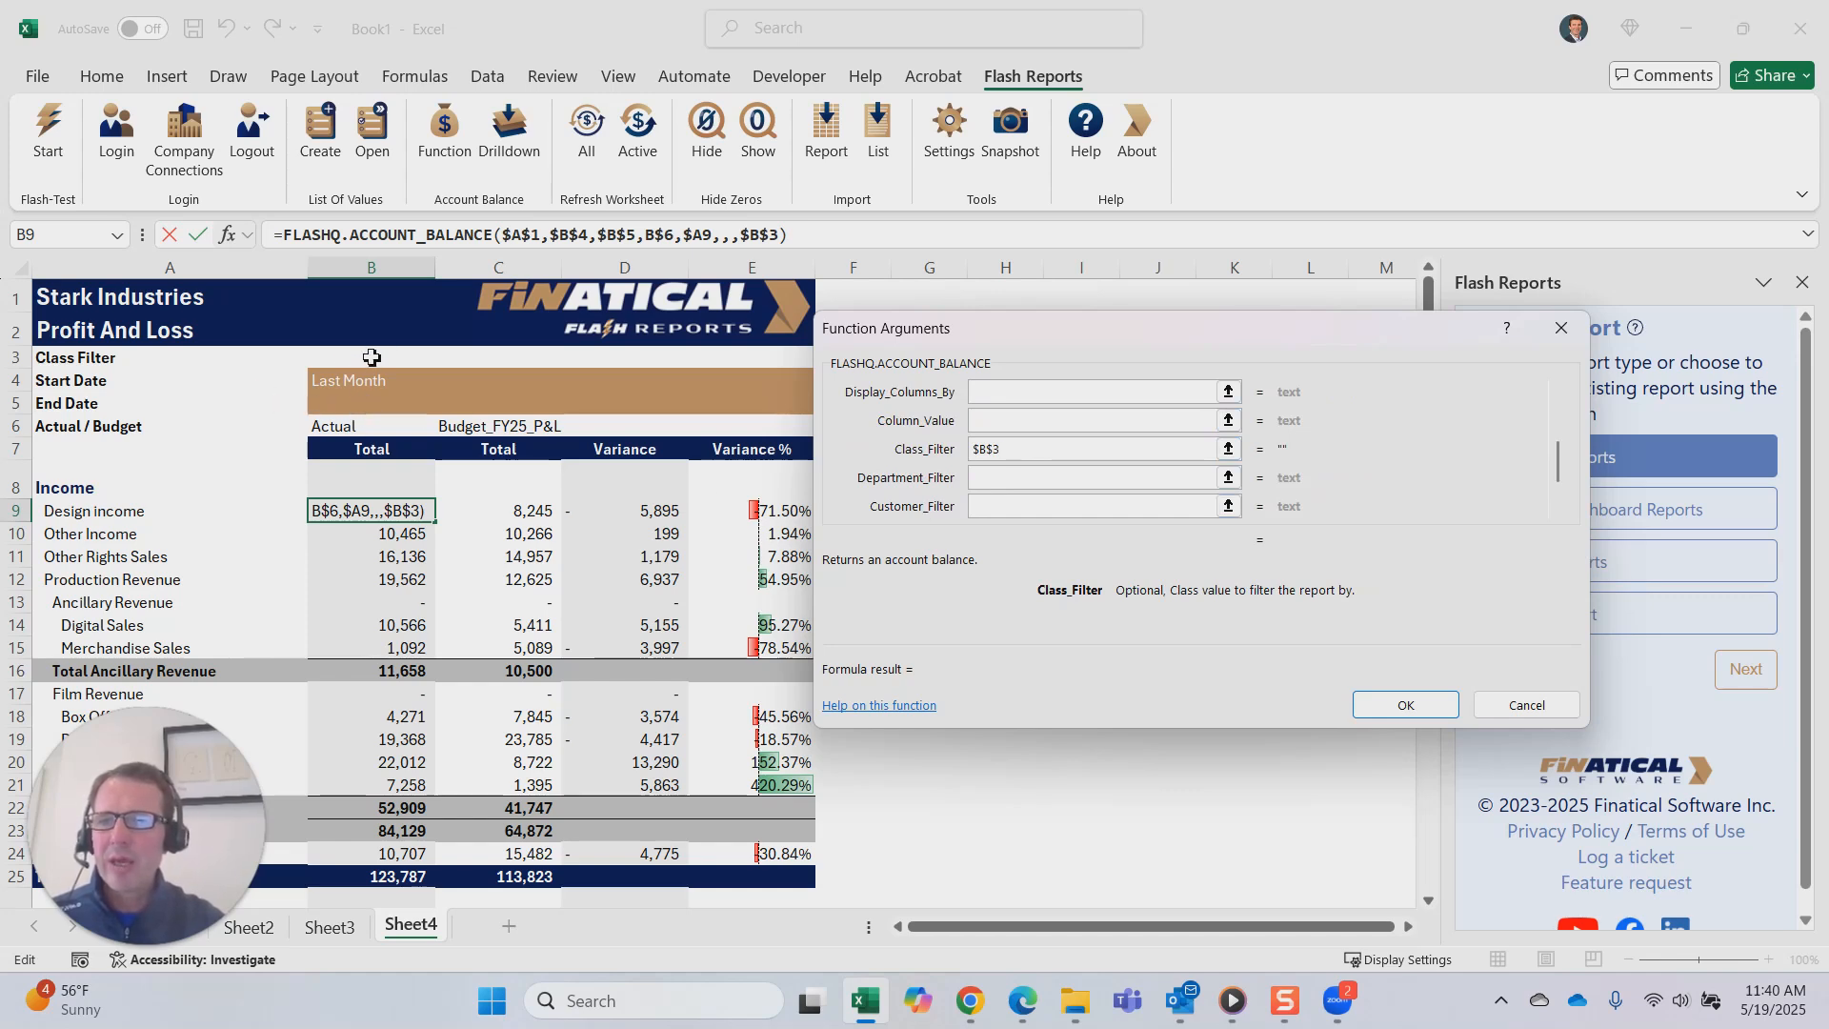
left_click(1426, 711)
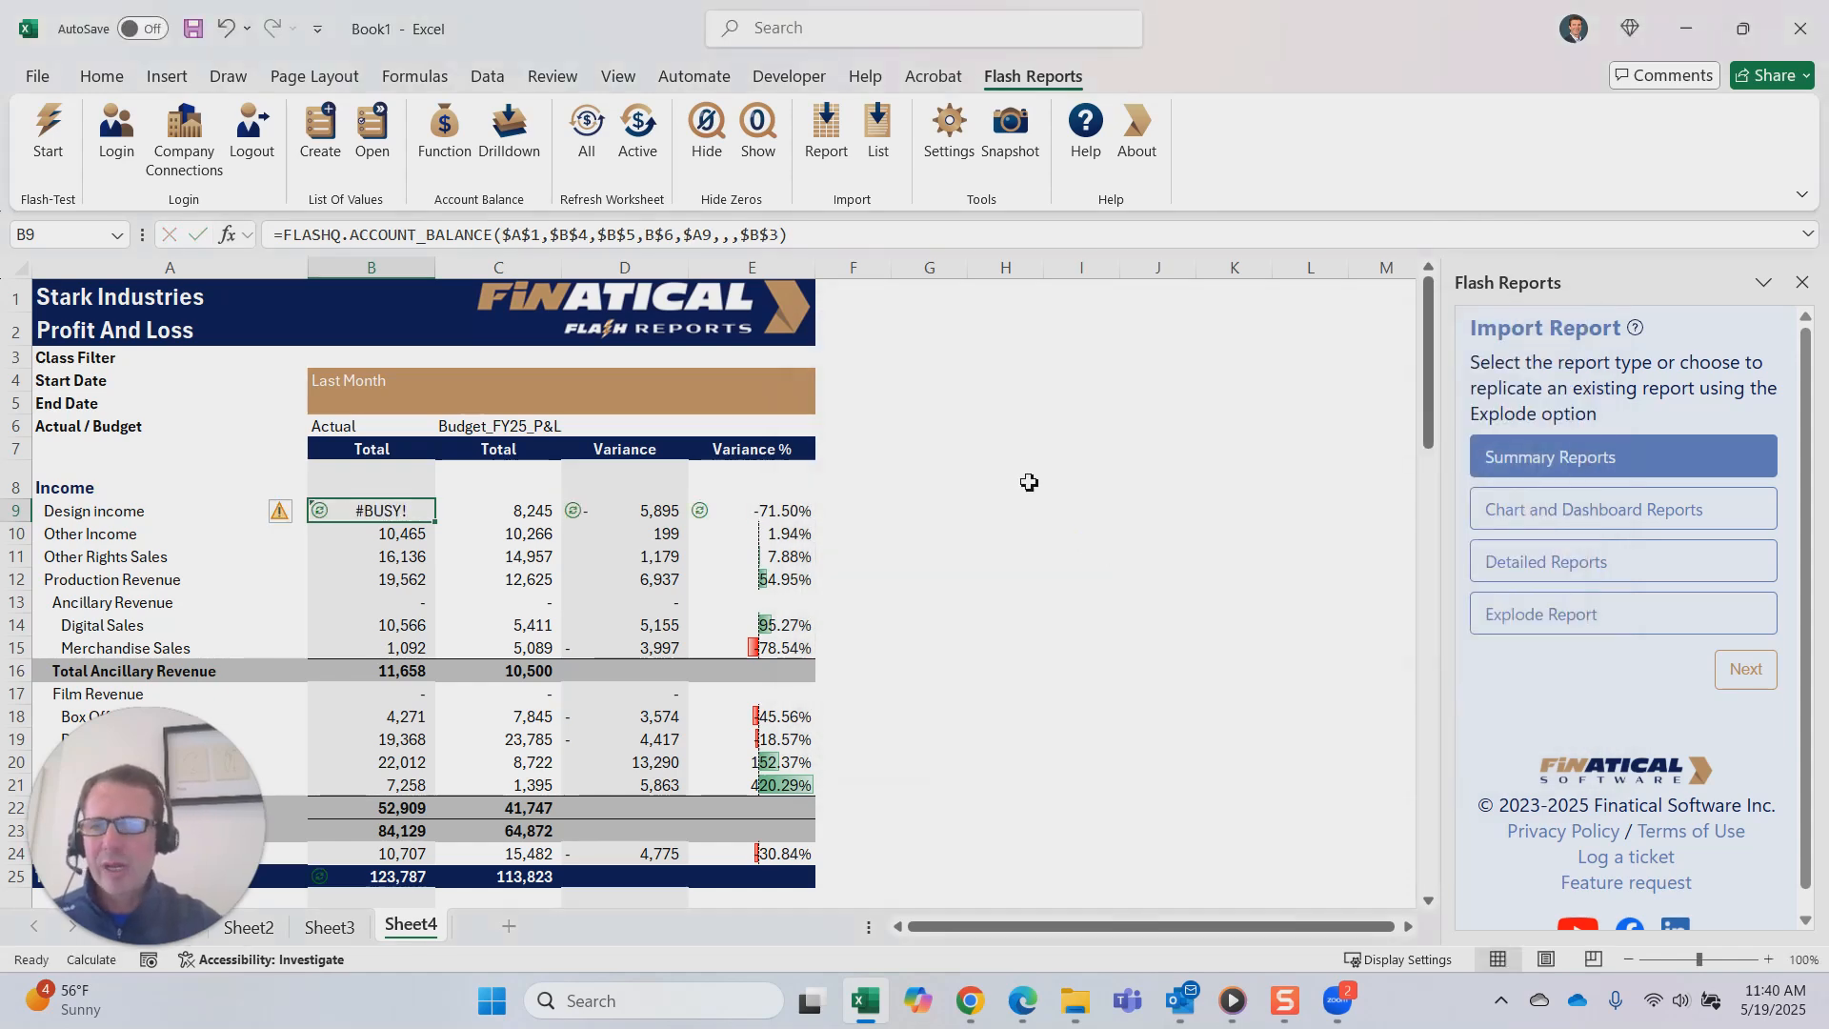
left_click(1005, 486)
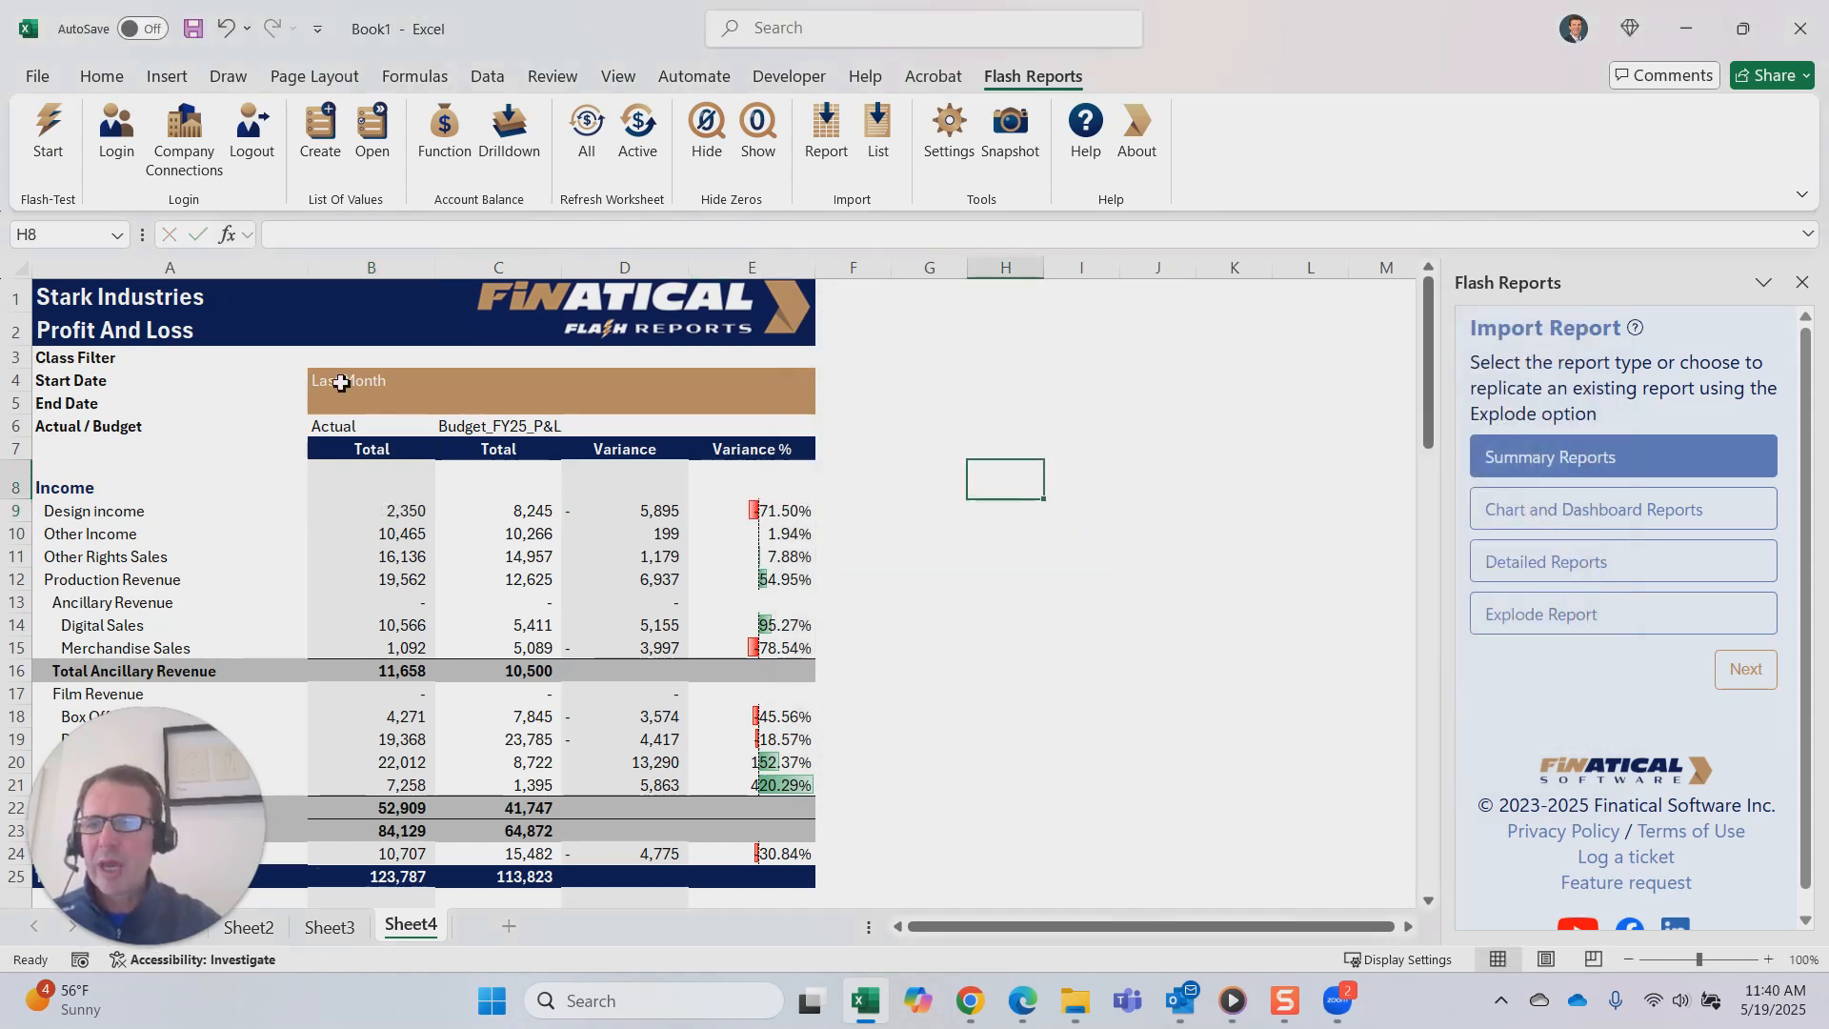
- Set the report's start date period to Last Quarter from its list of values and review the updated figures
left_click(341, 383)
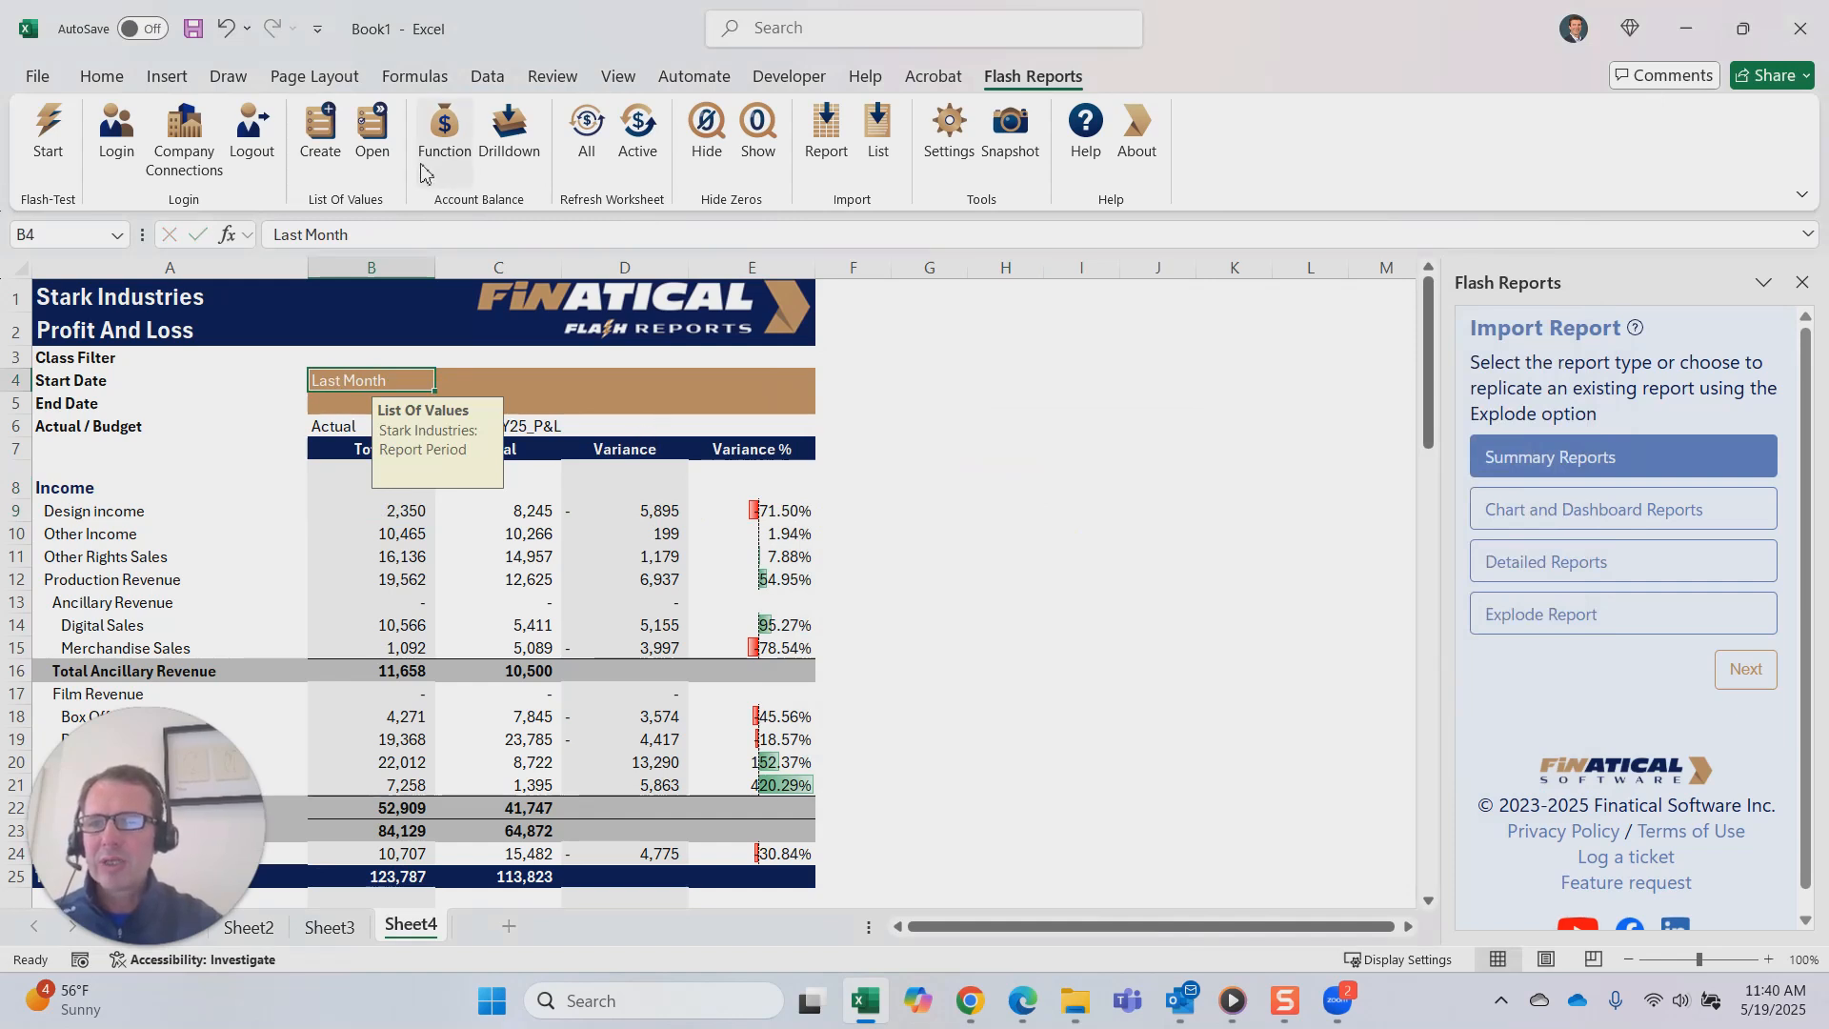
left_click(374, 134)
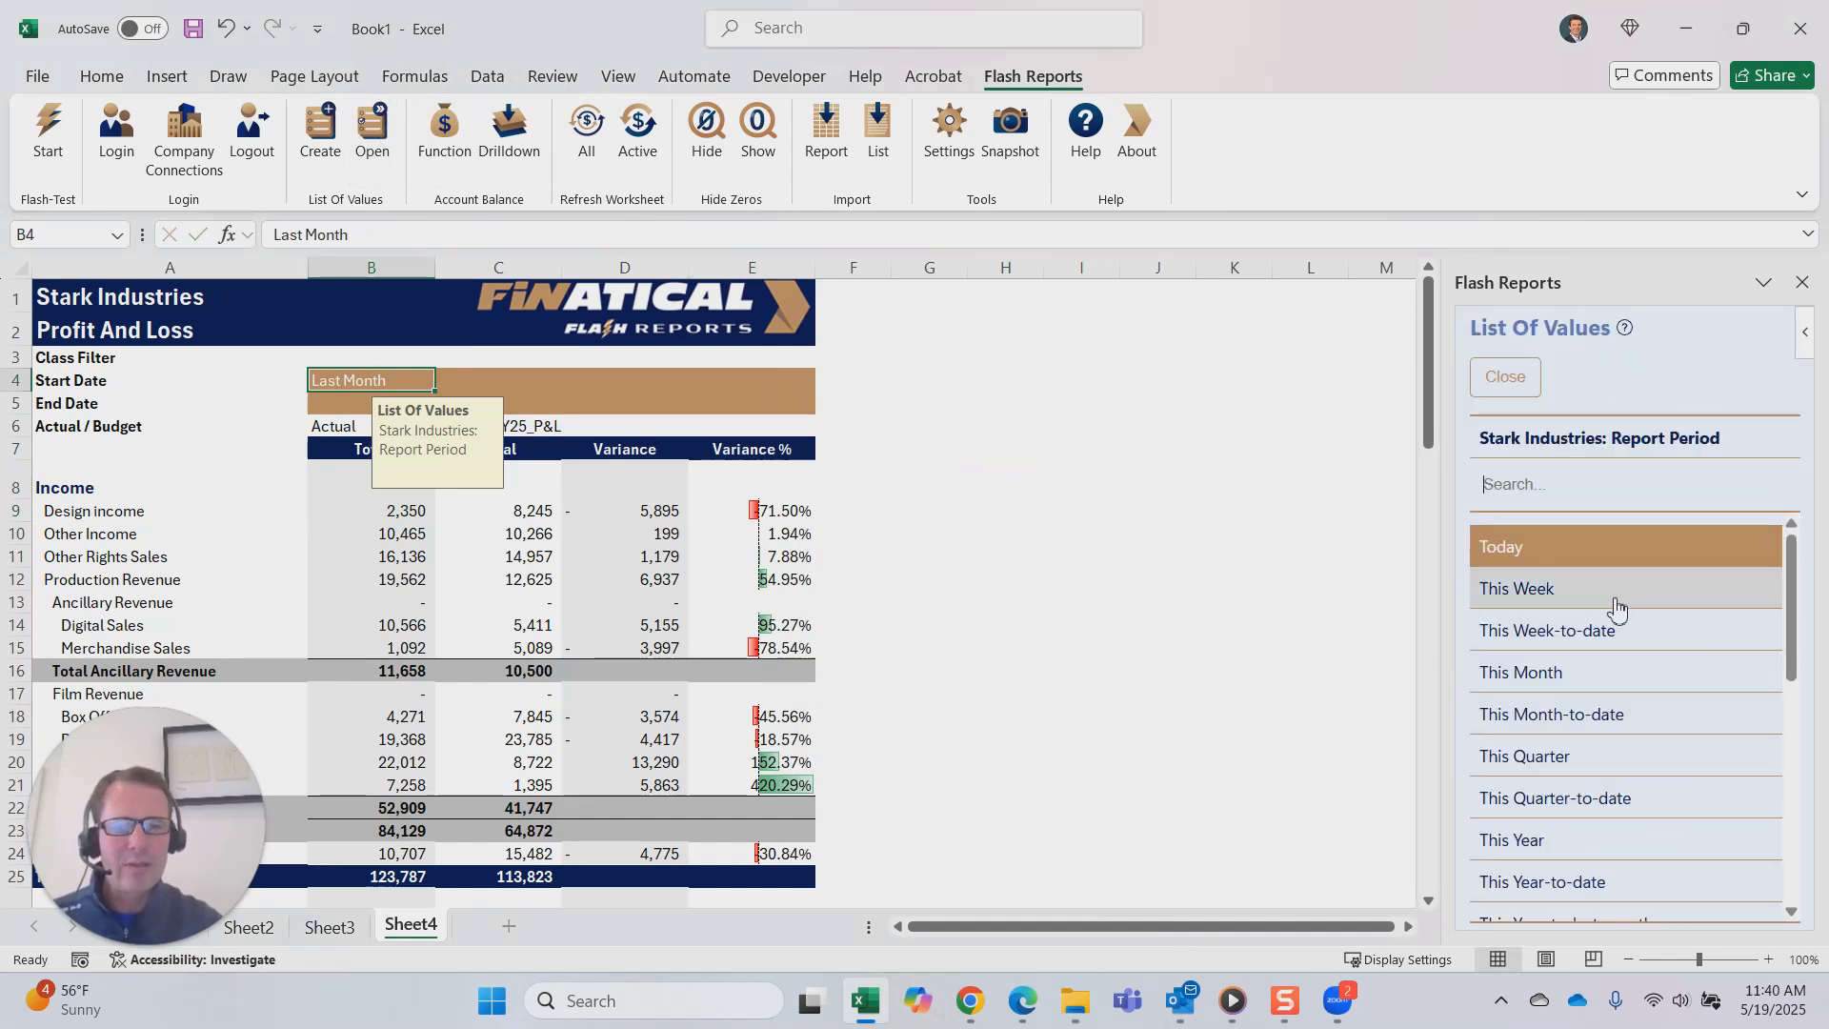
scroll(1630, 667, "down", 1)
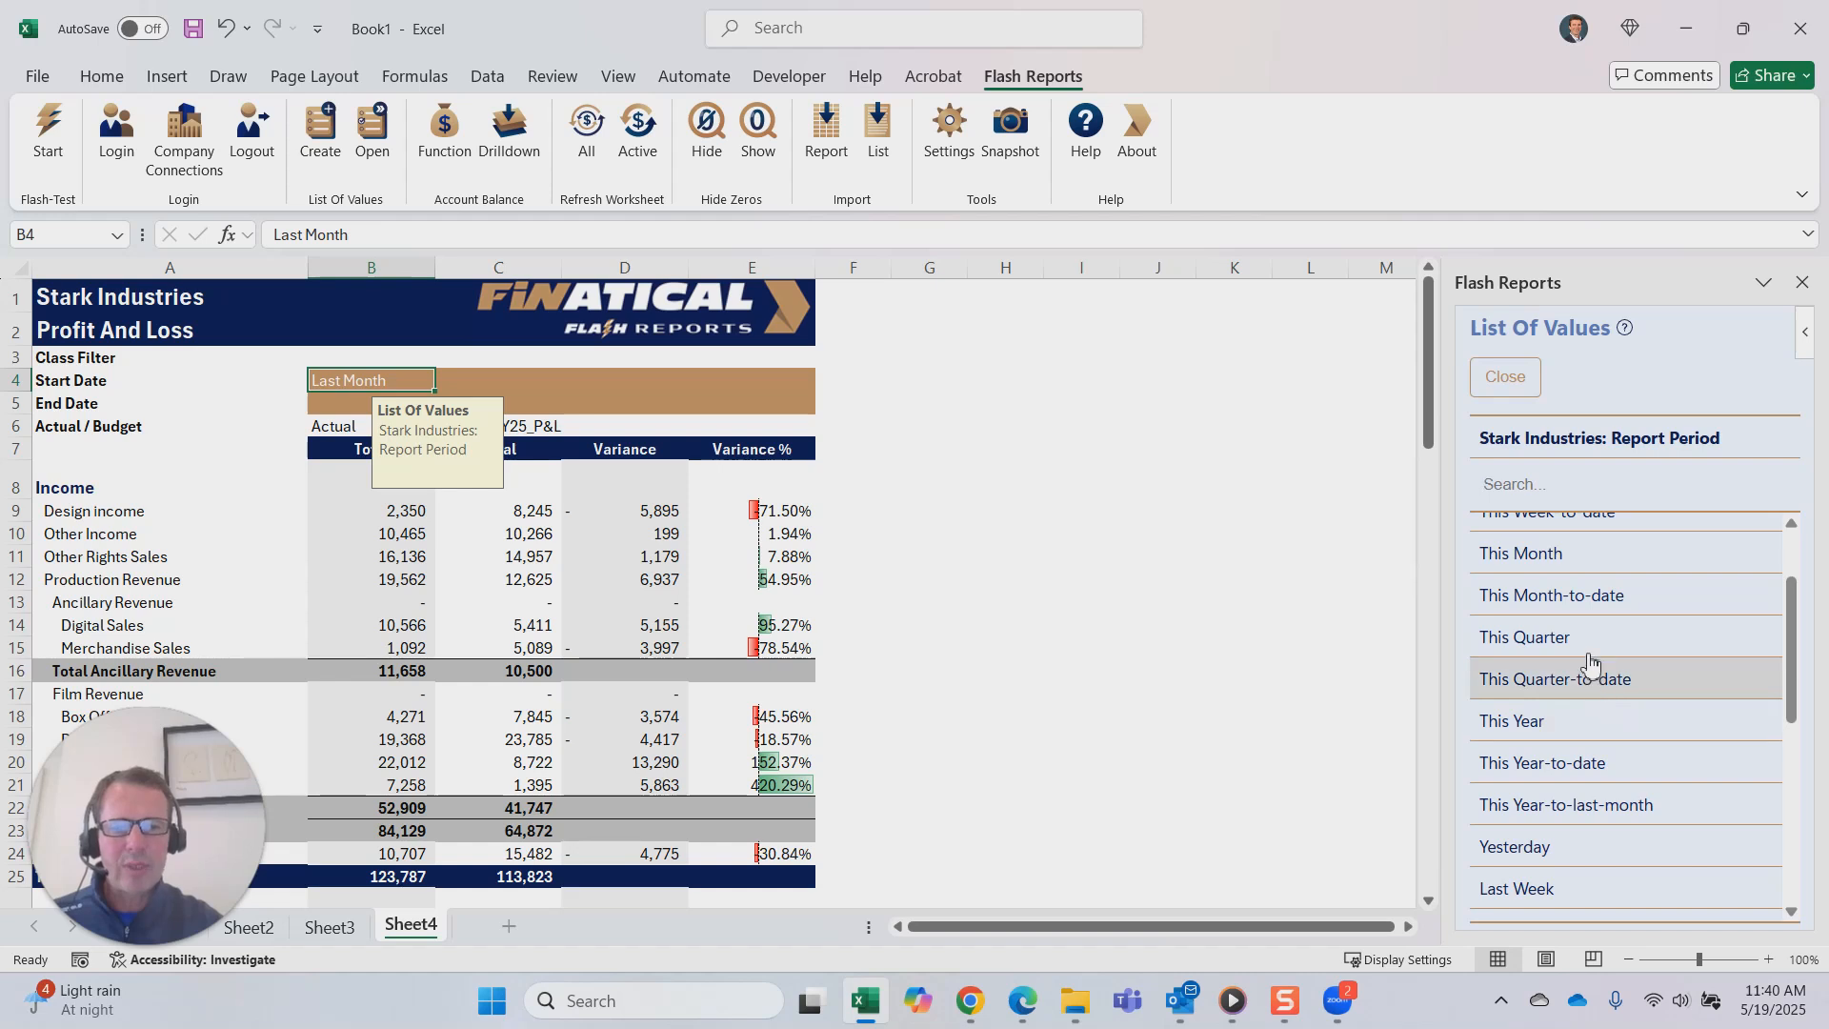
scroll(1580, 650, "down", 3)
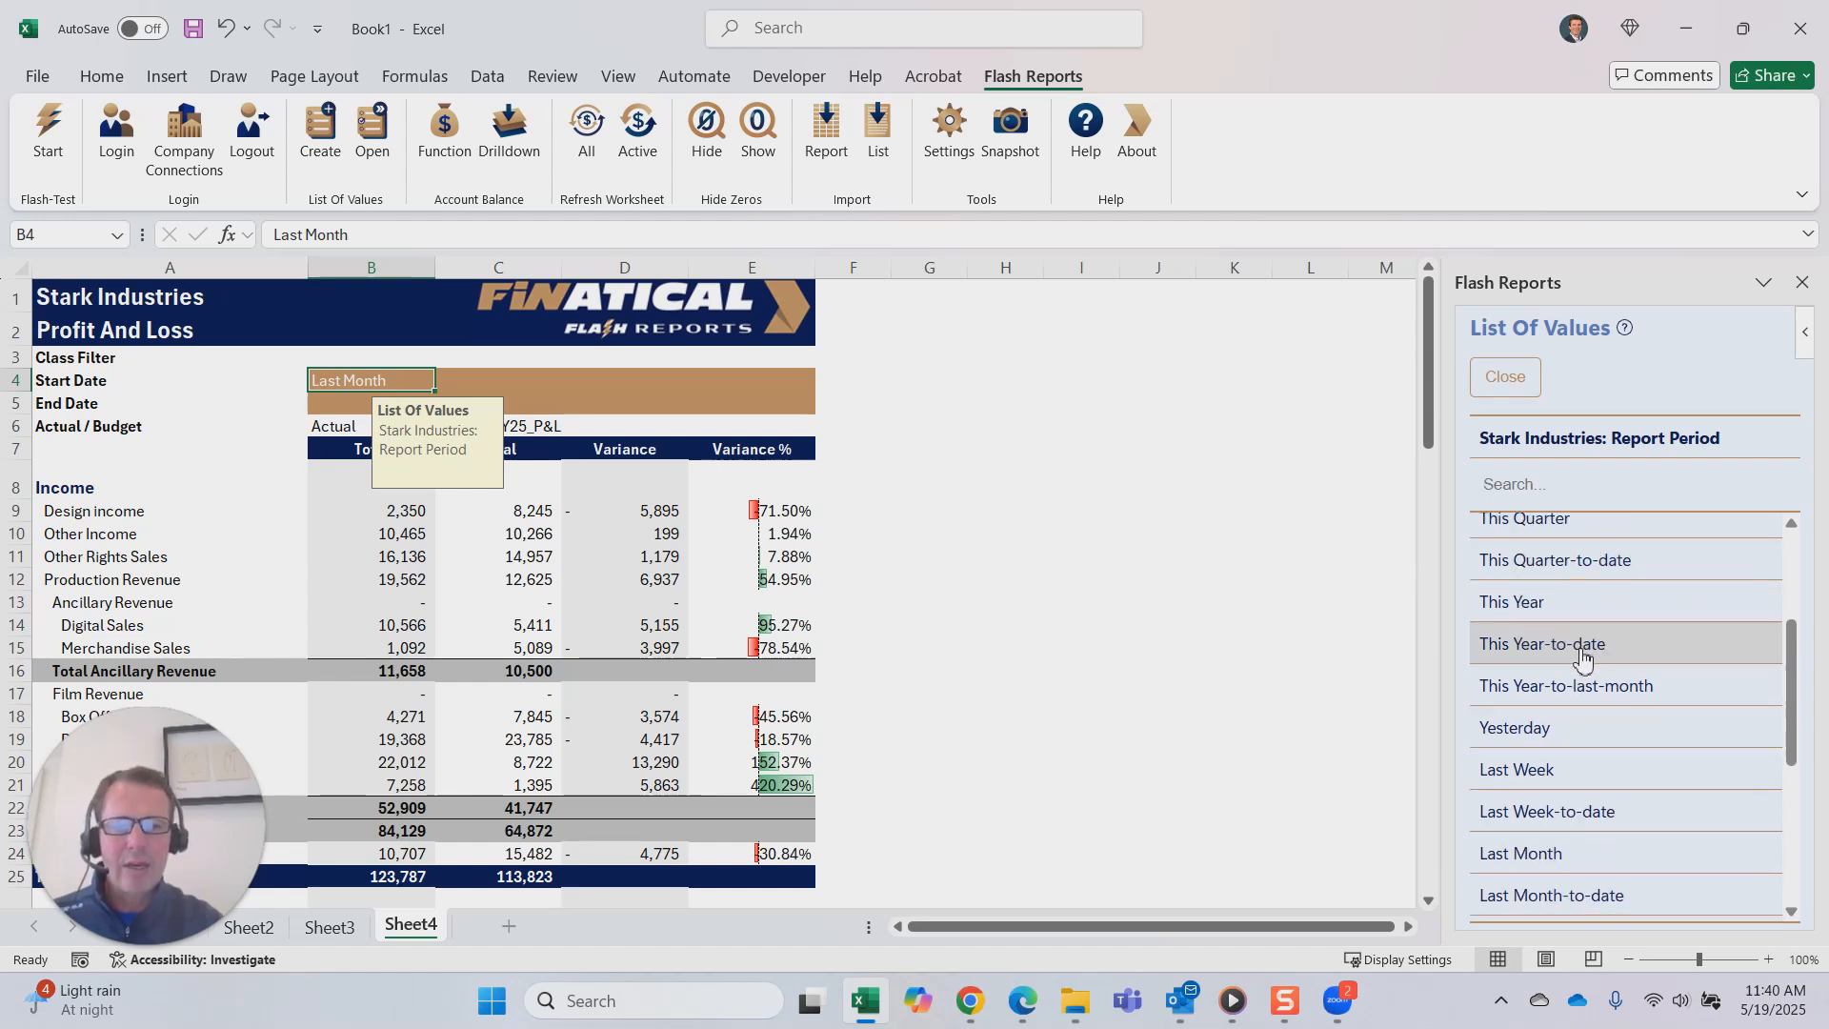
left_click(1586, 715)
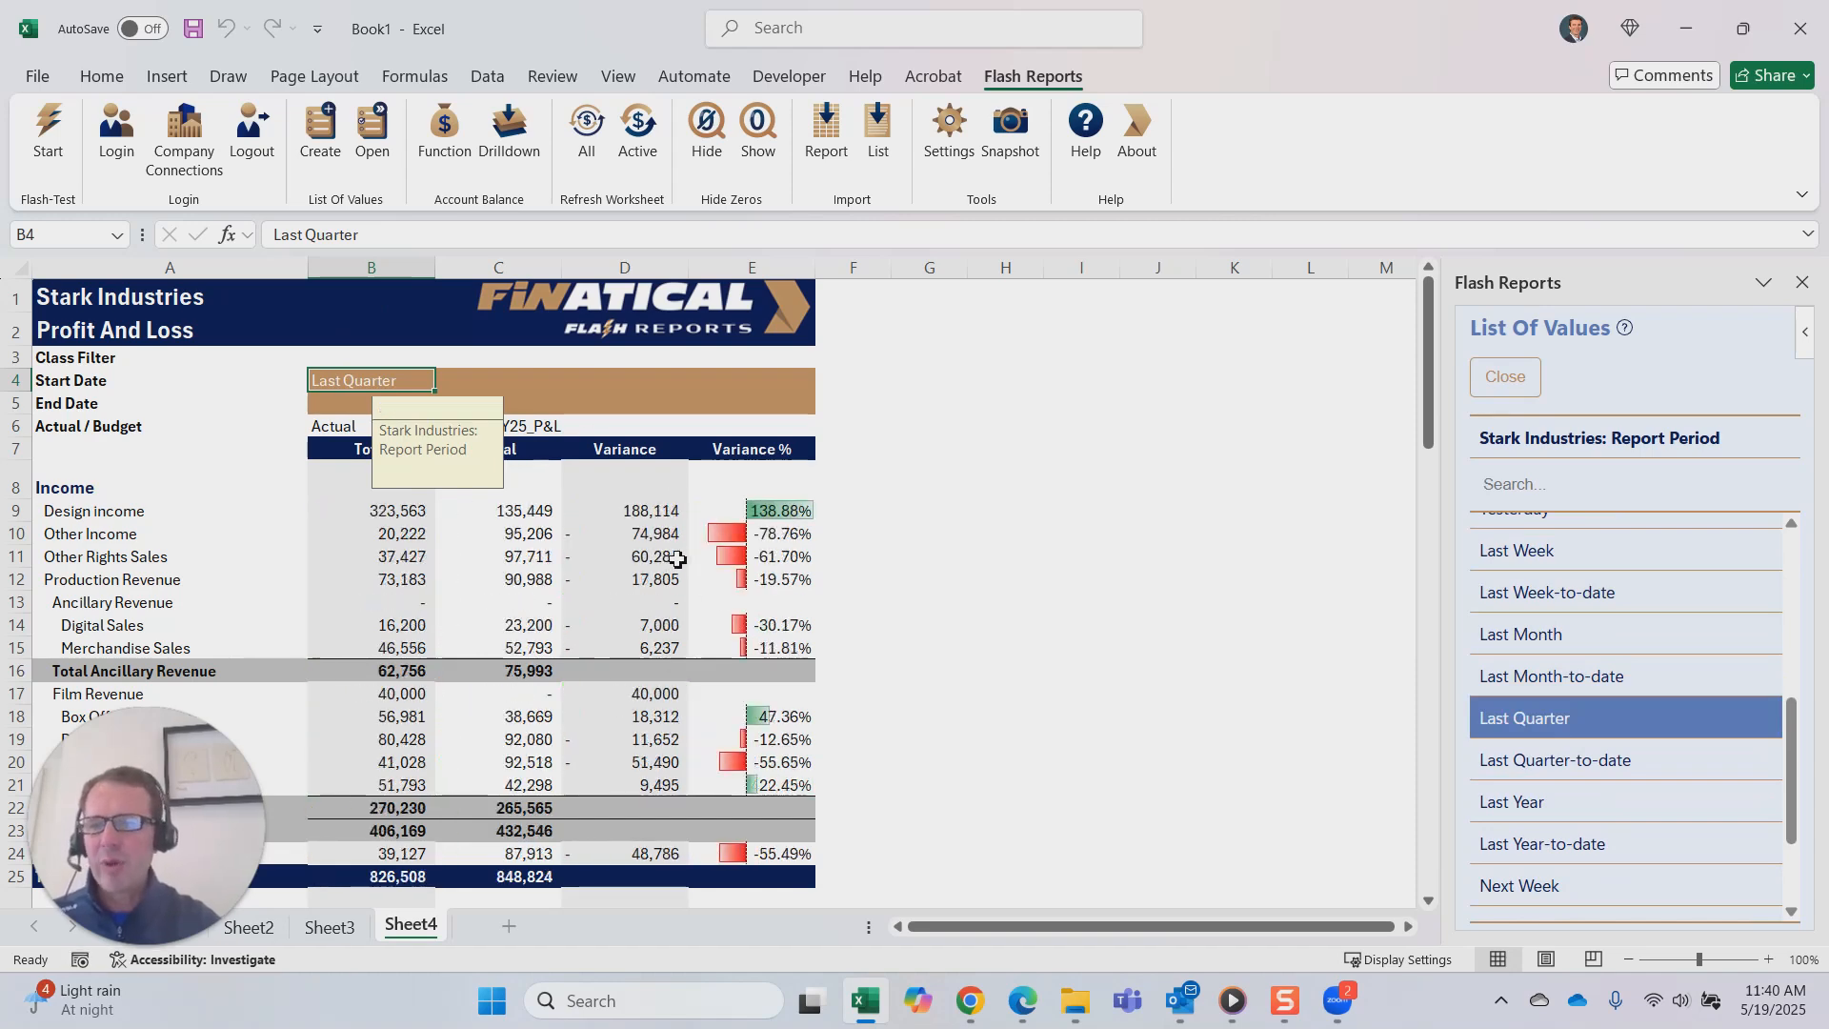
scroll(678, 559, "down", 3)
scroll(672, 562, "up", 3)
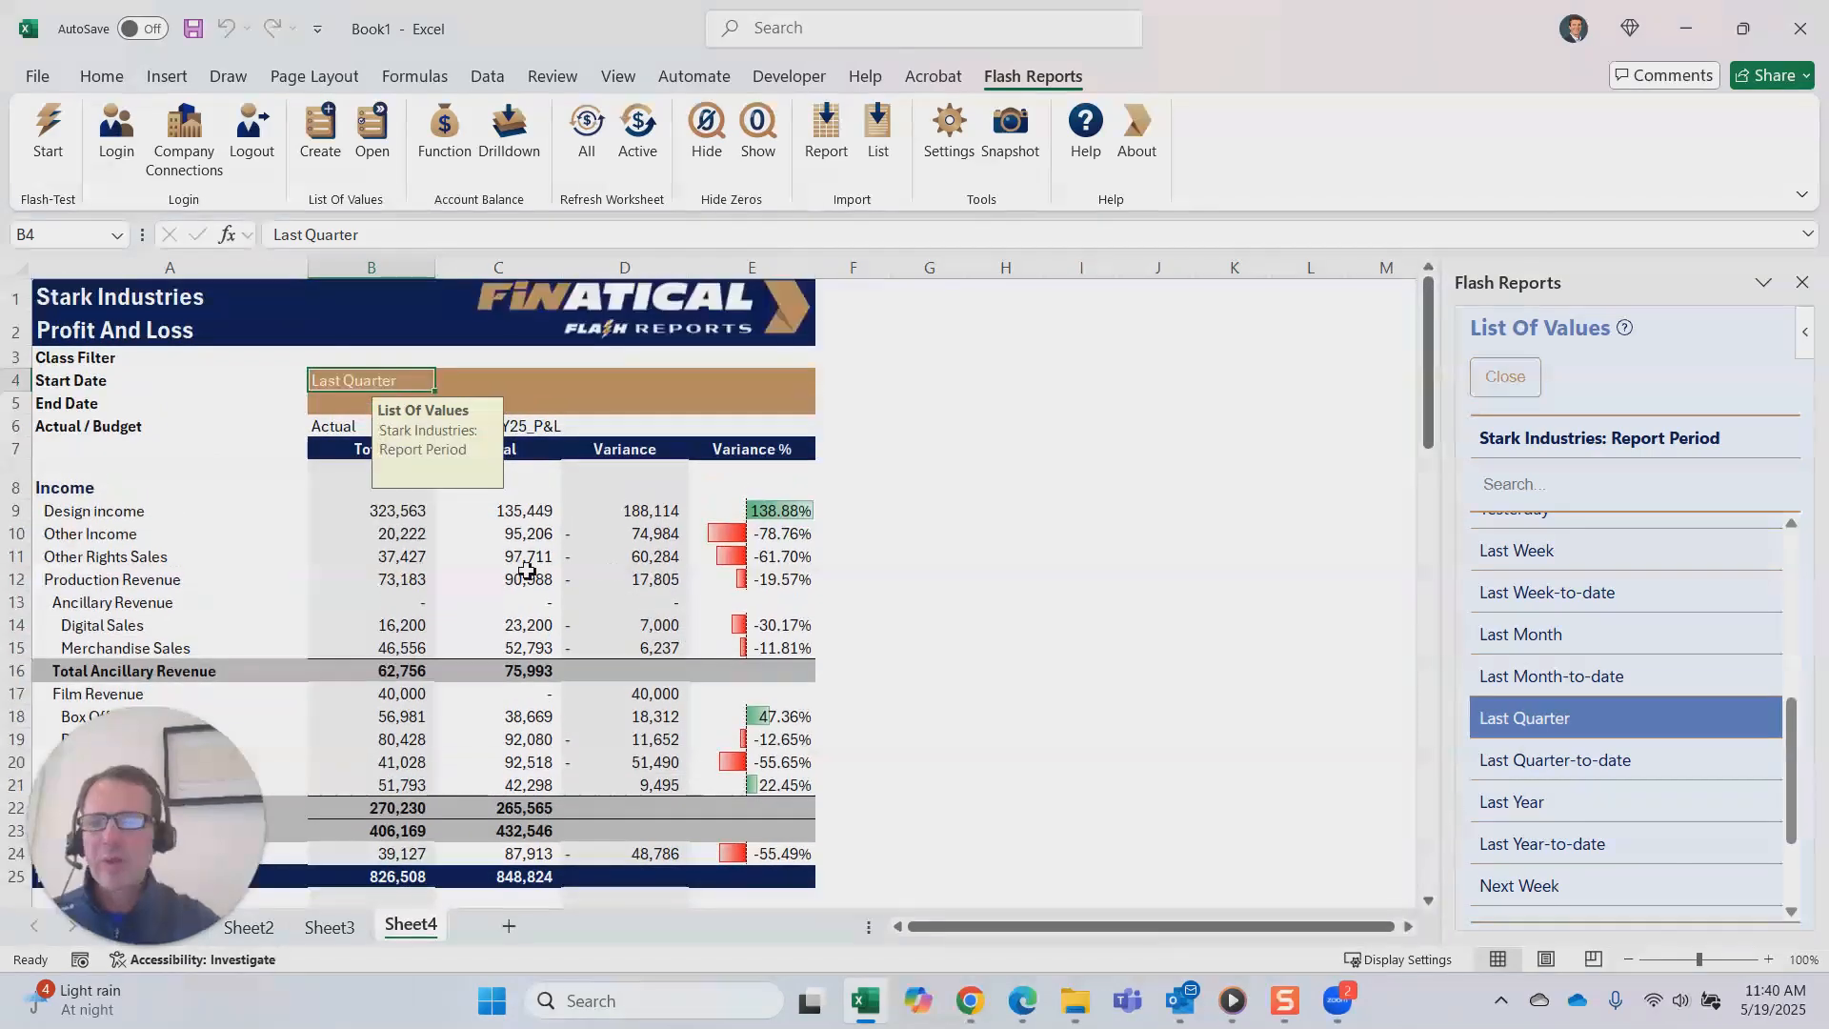
left_click(400, 520)
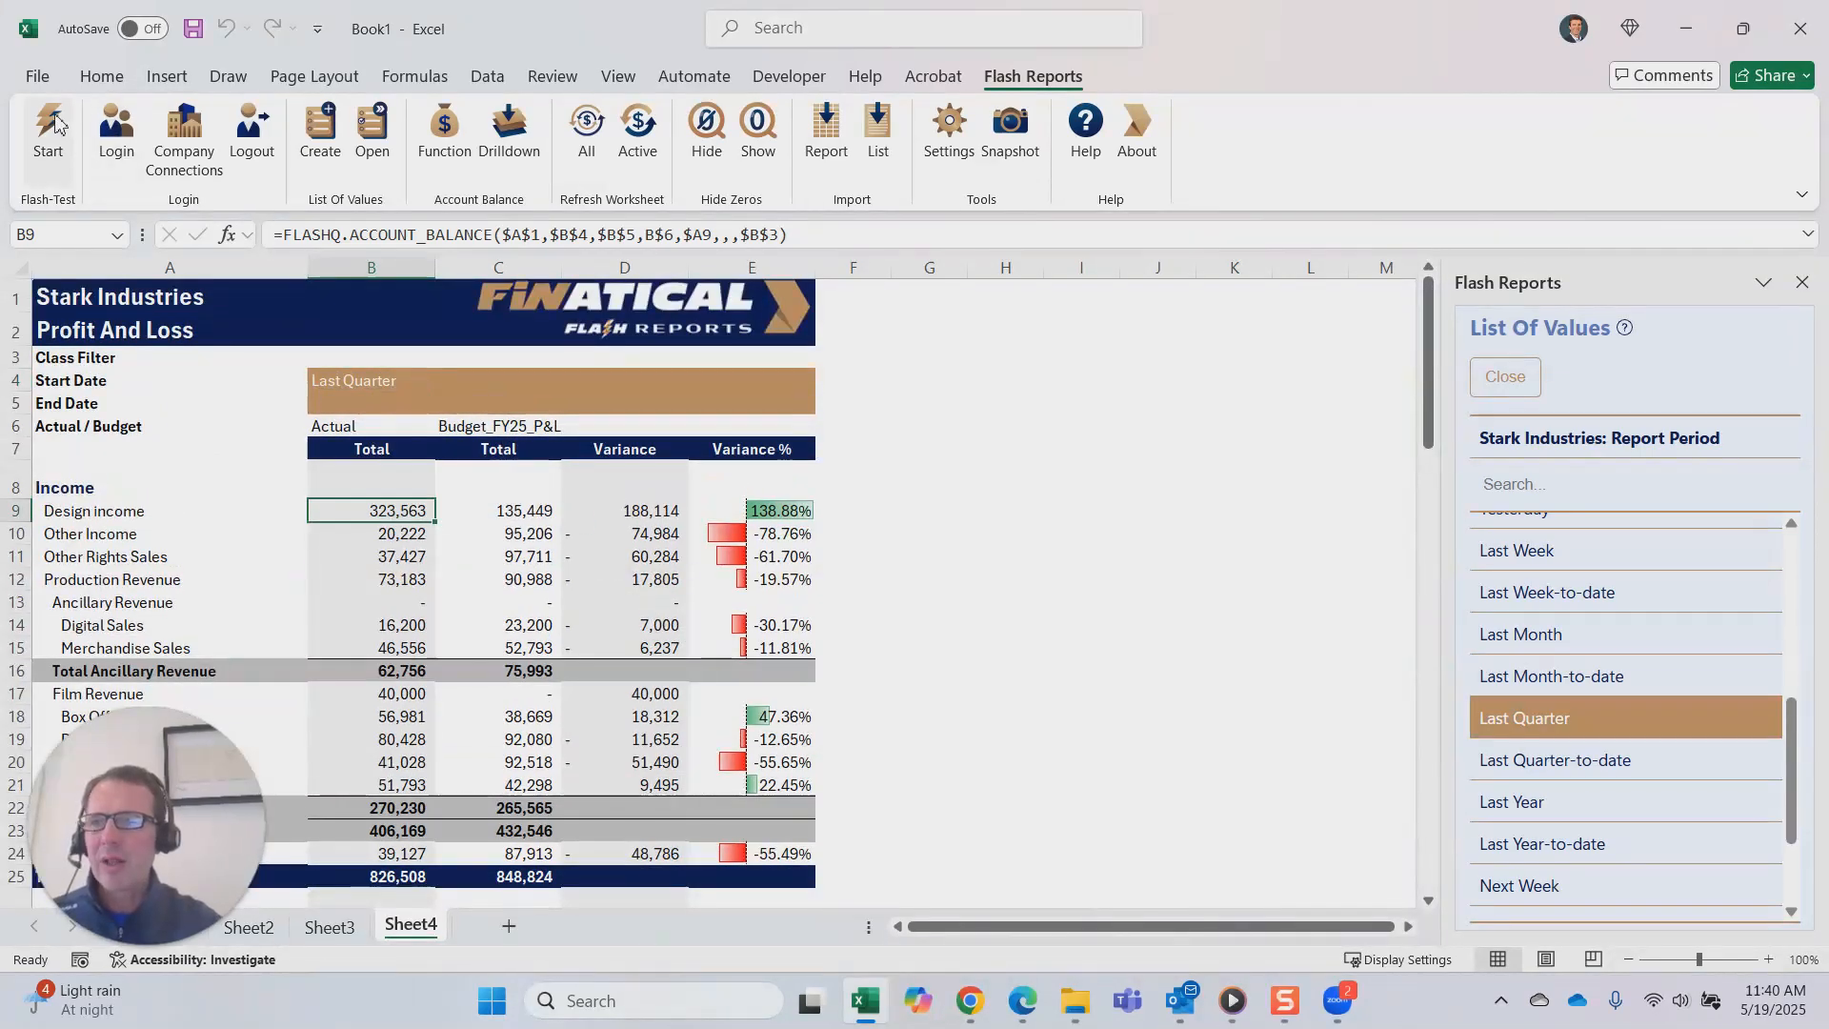
left_click(37, 76)
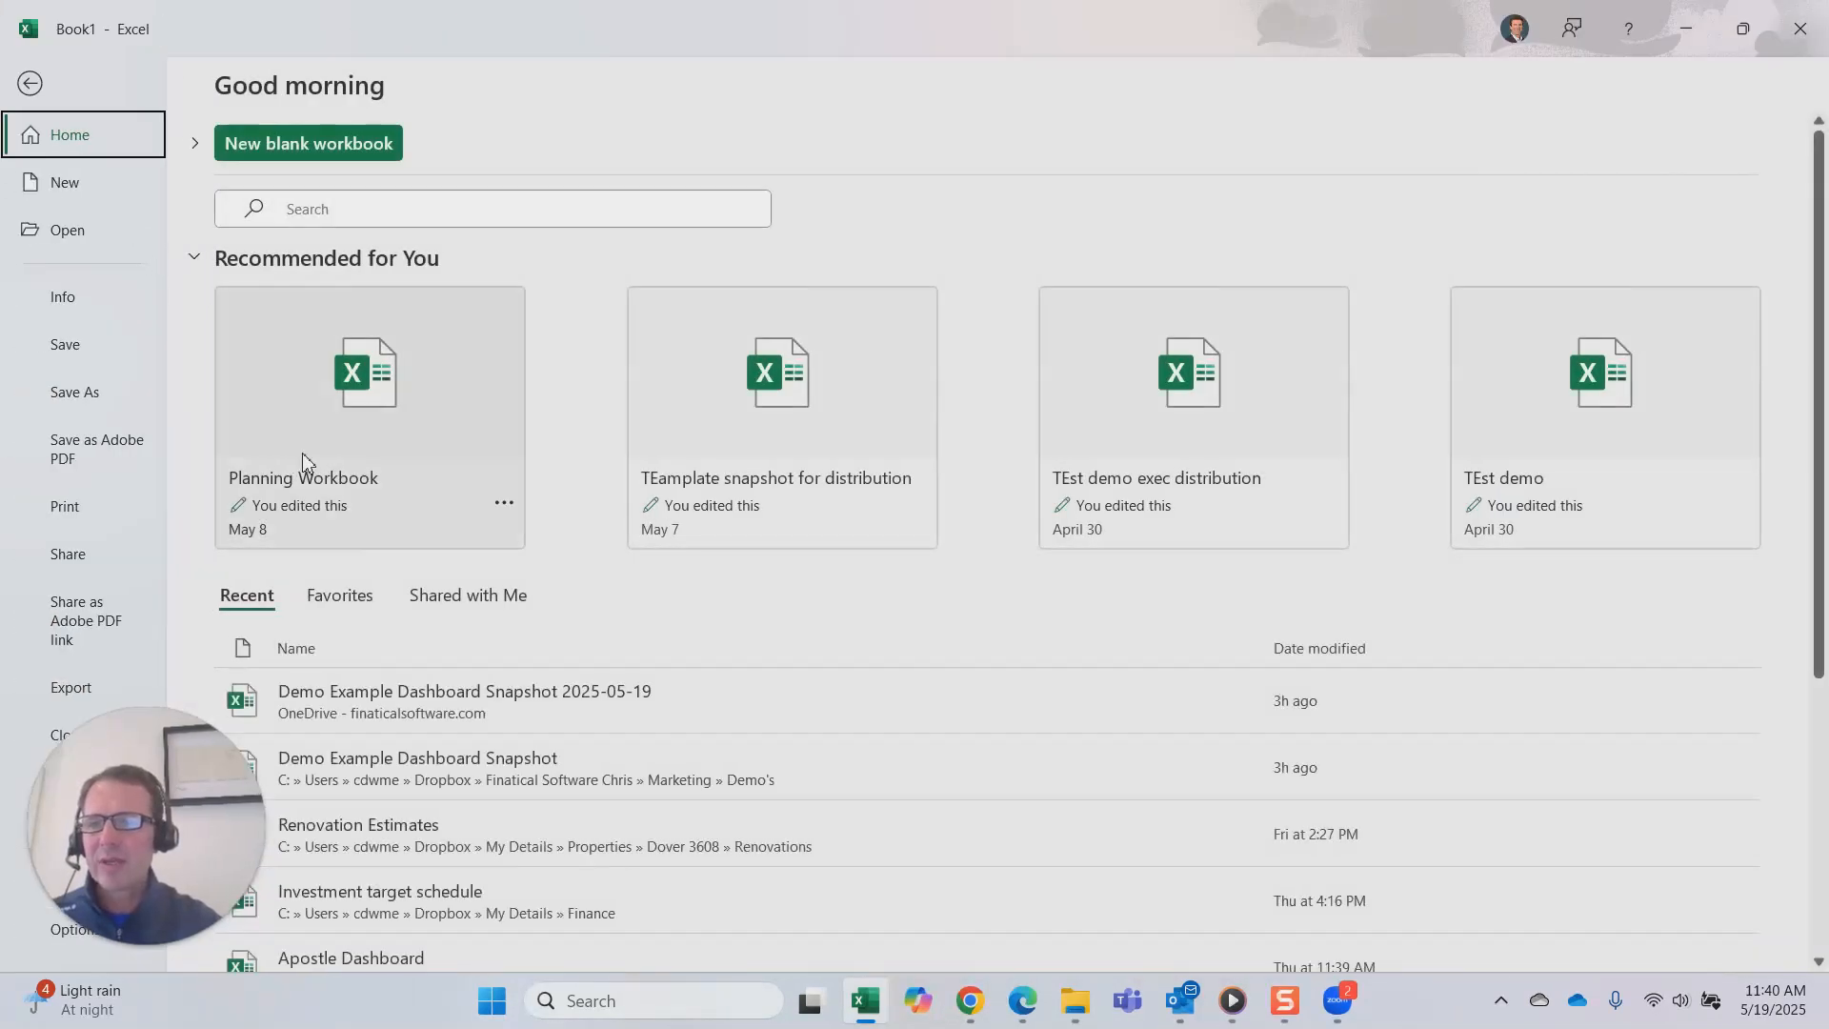
left_click(29, 85)
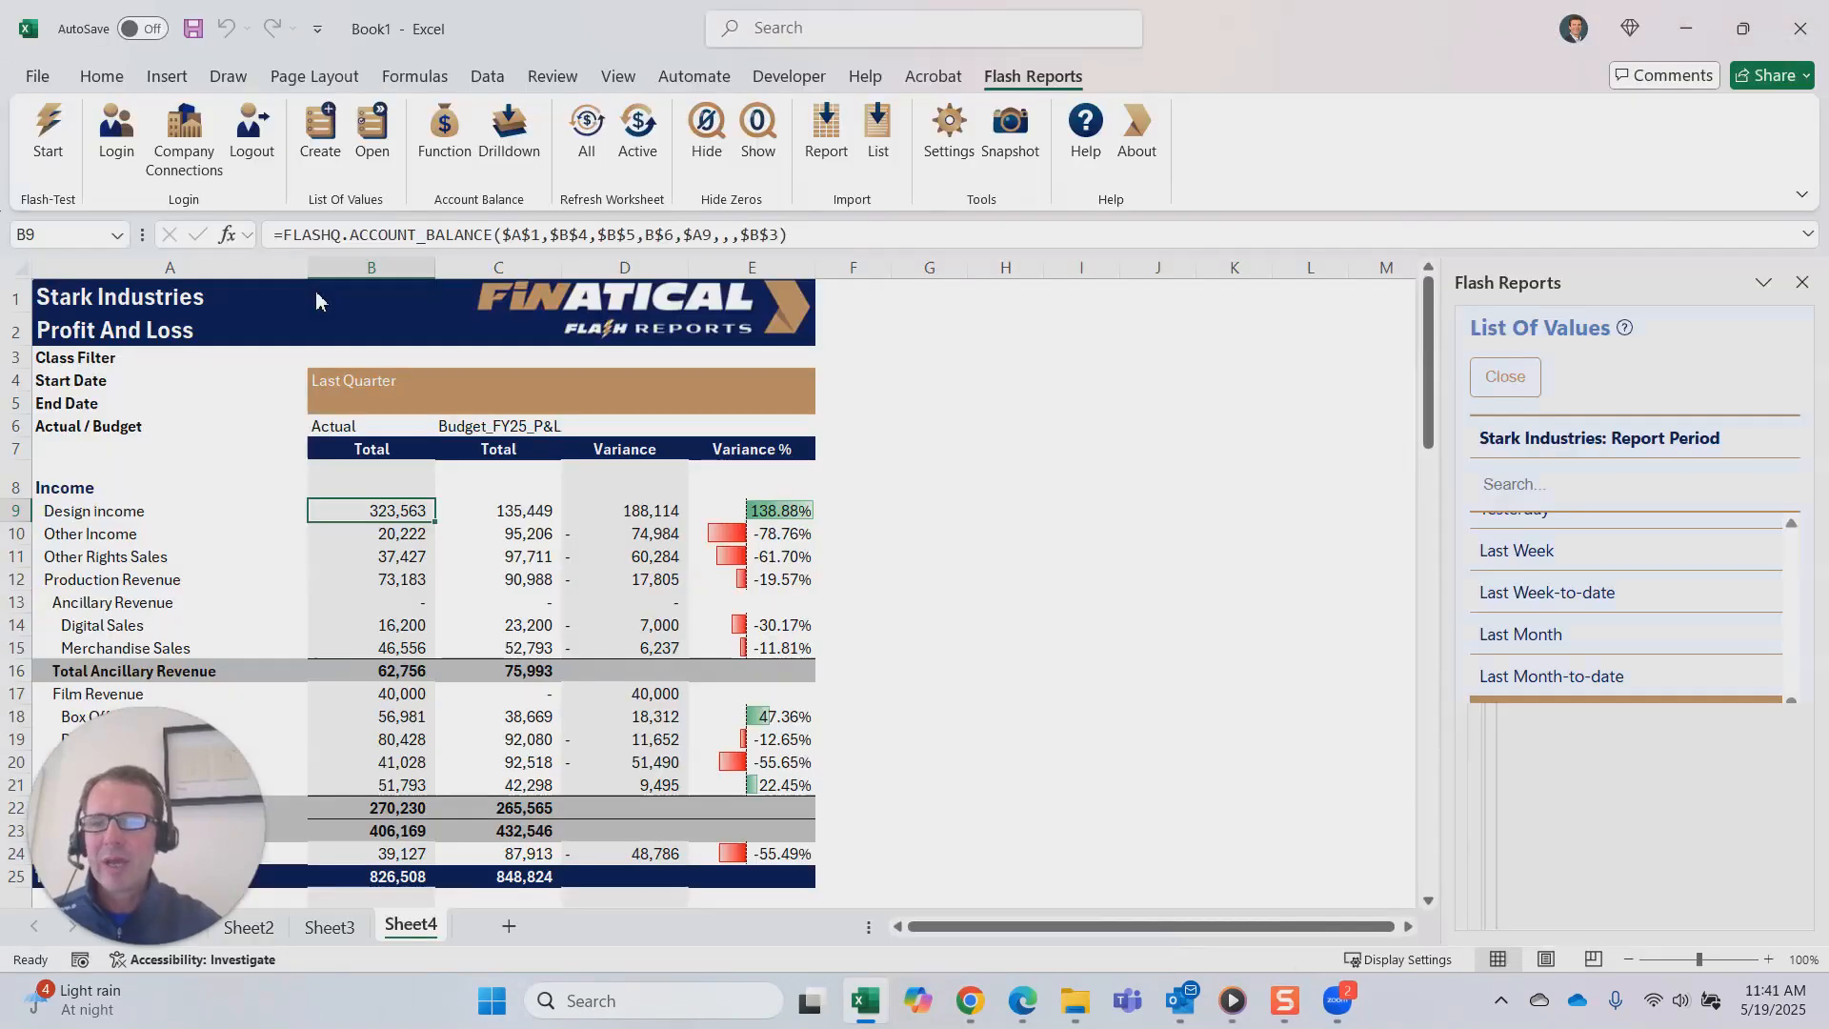
left_click(901, 449)
scroll(903, 565, "down", 2)
scroll(891, 591, "up", 2)
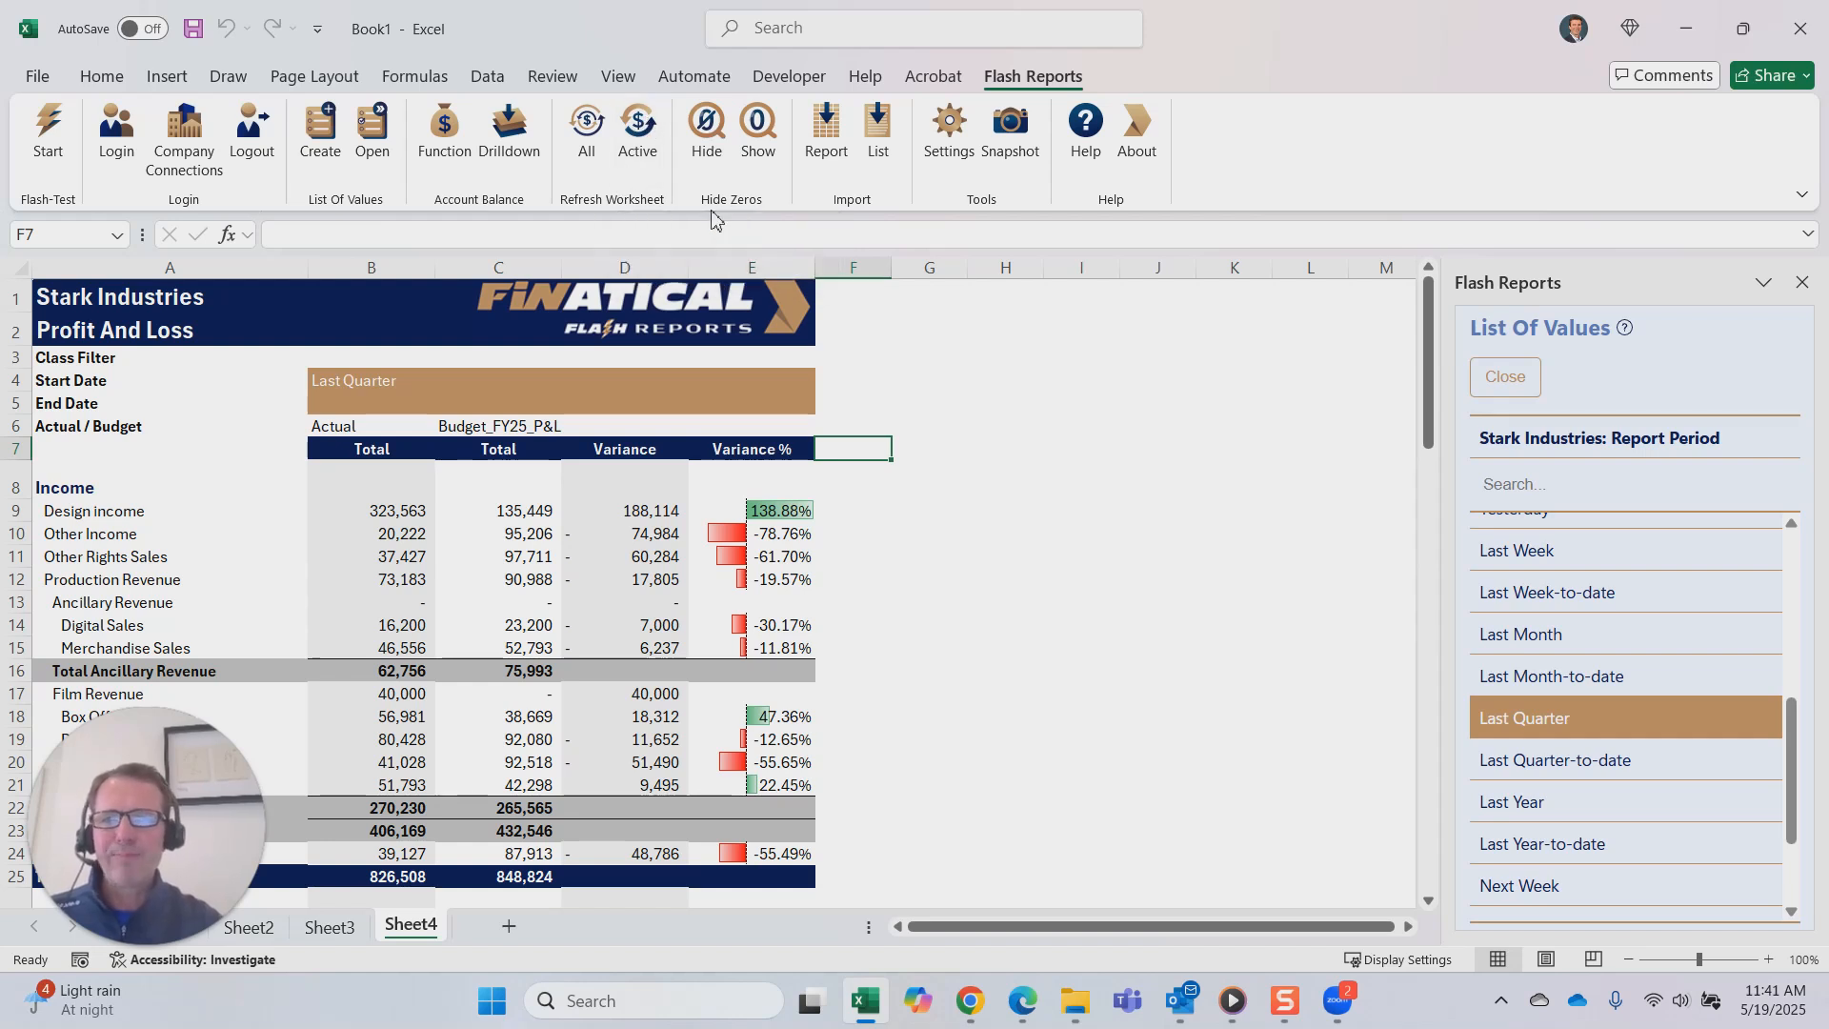
left_click(825, 138)
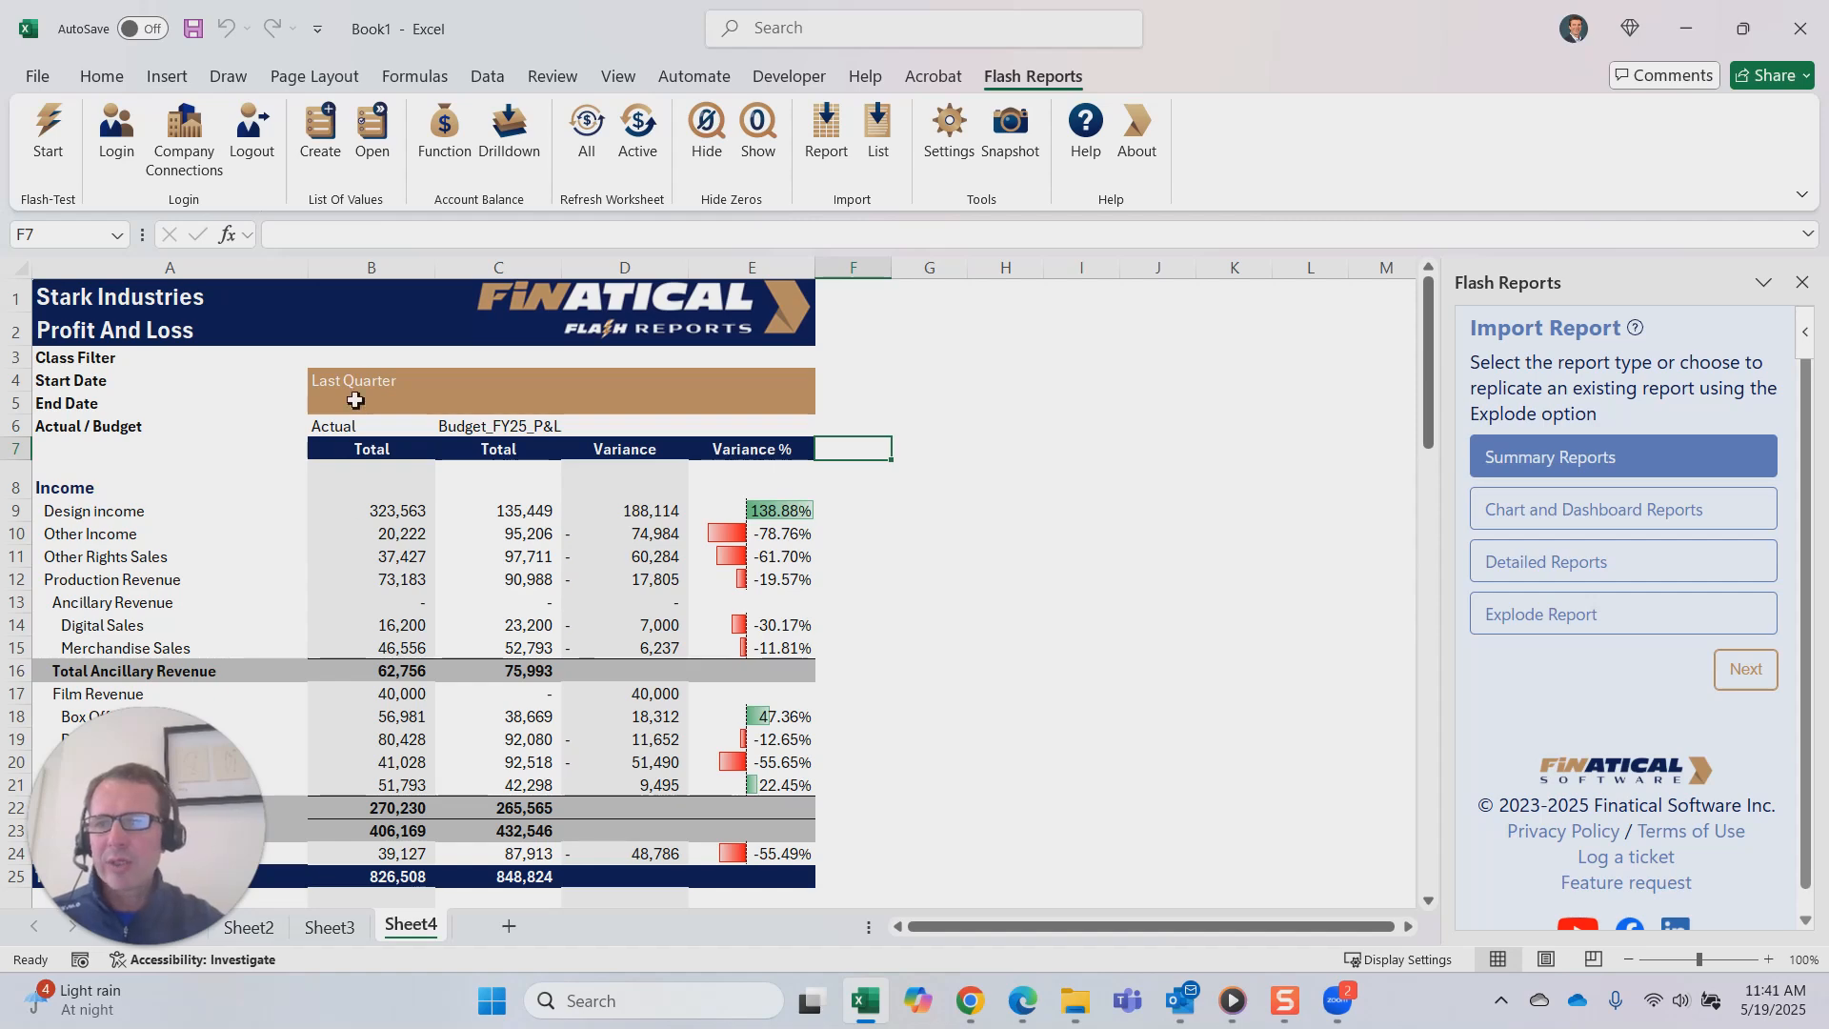
- Filter the Profit And Loss report by the Avengers class using the Class Filter cell's list of values
left_click(363, 360)
left_click(370, 164)
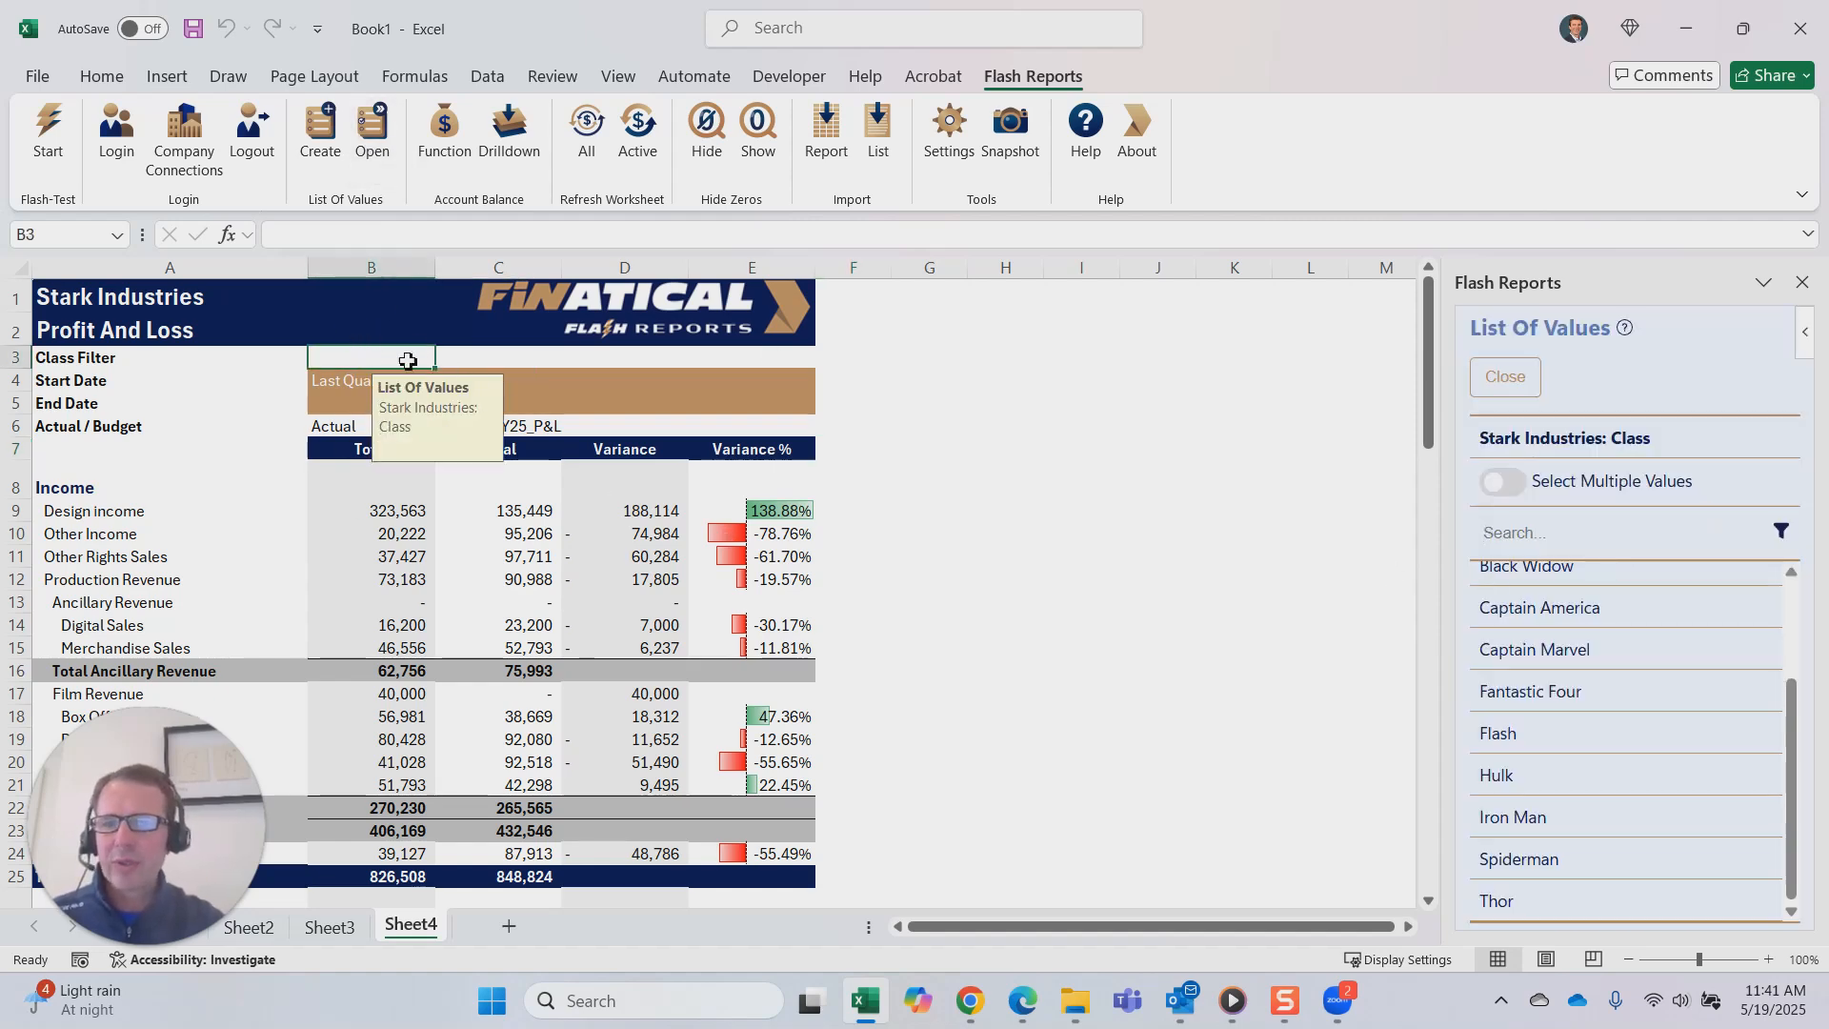
scroll(1650, 730, "up", 1)
scroll(1650, 730, "up", 2)
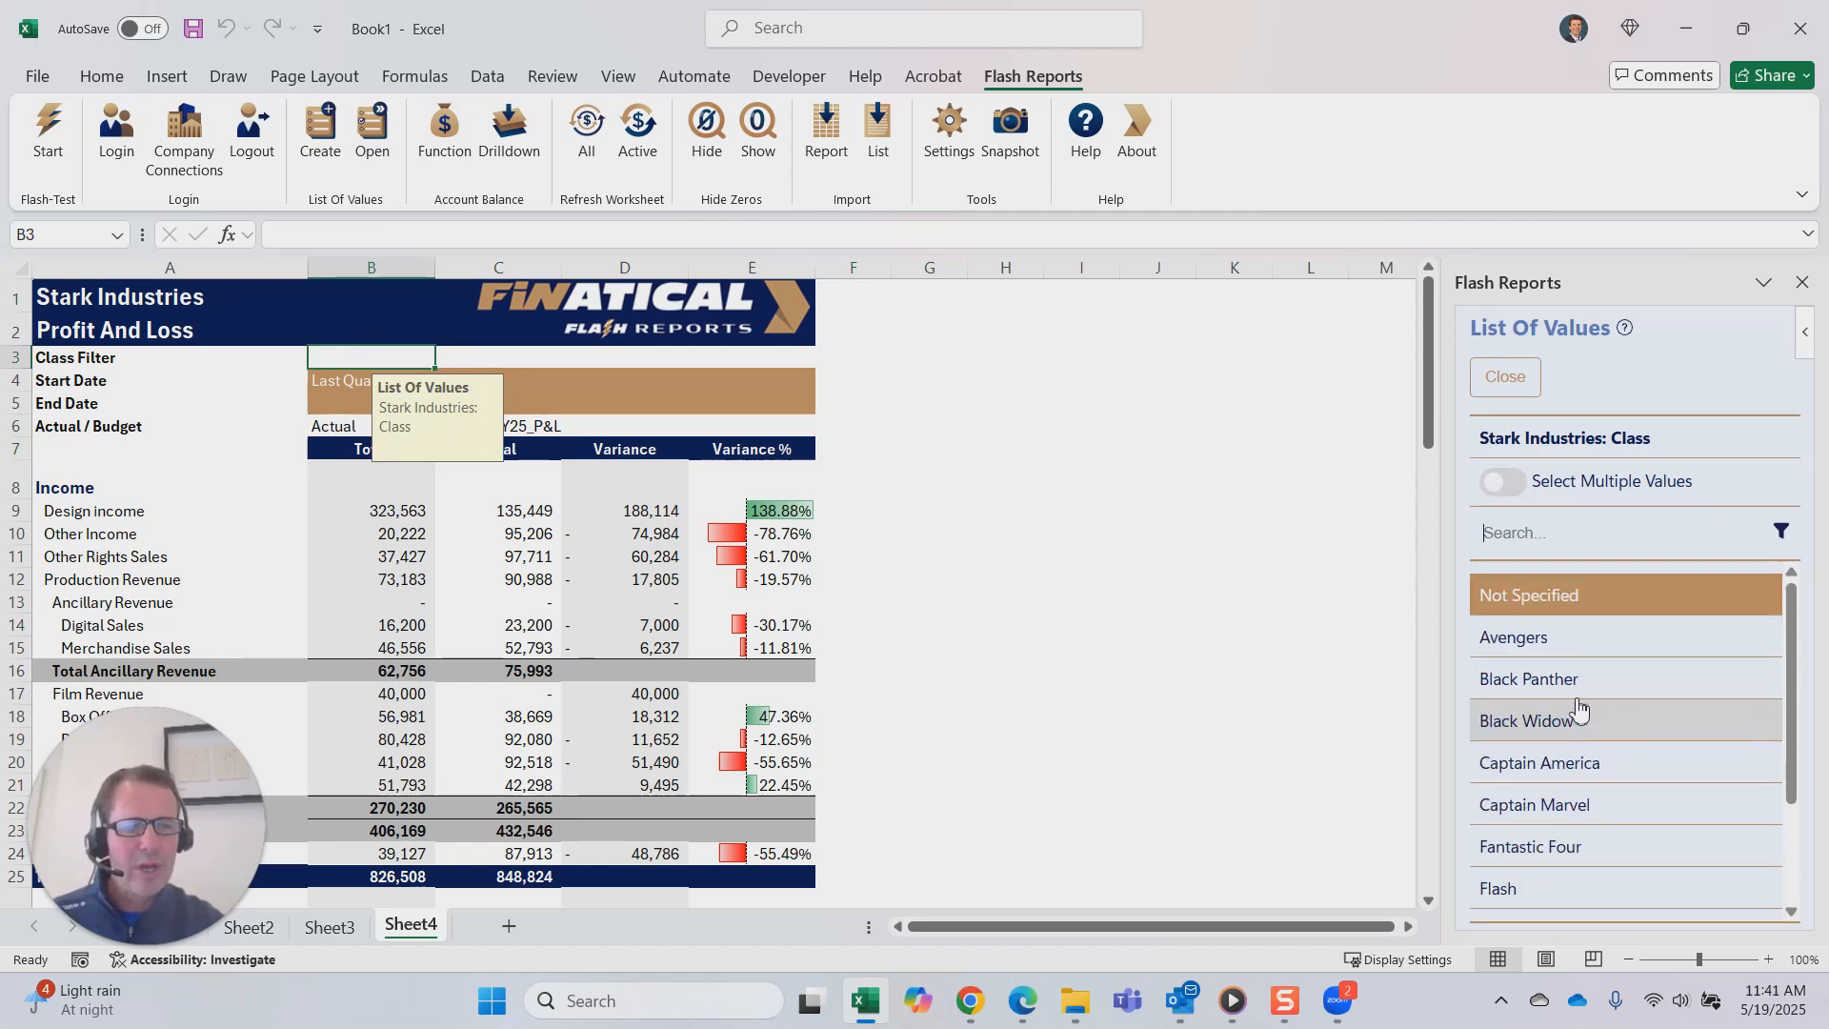
left_click(1534, 638)
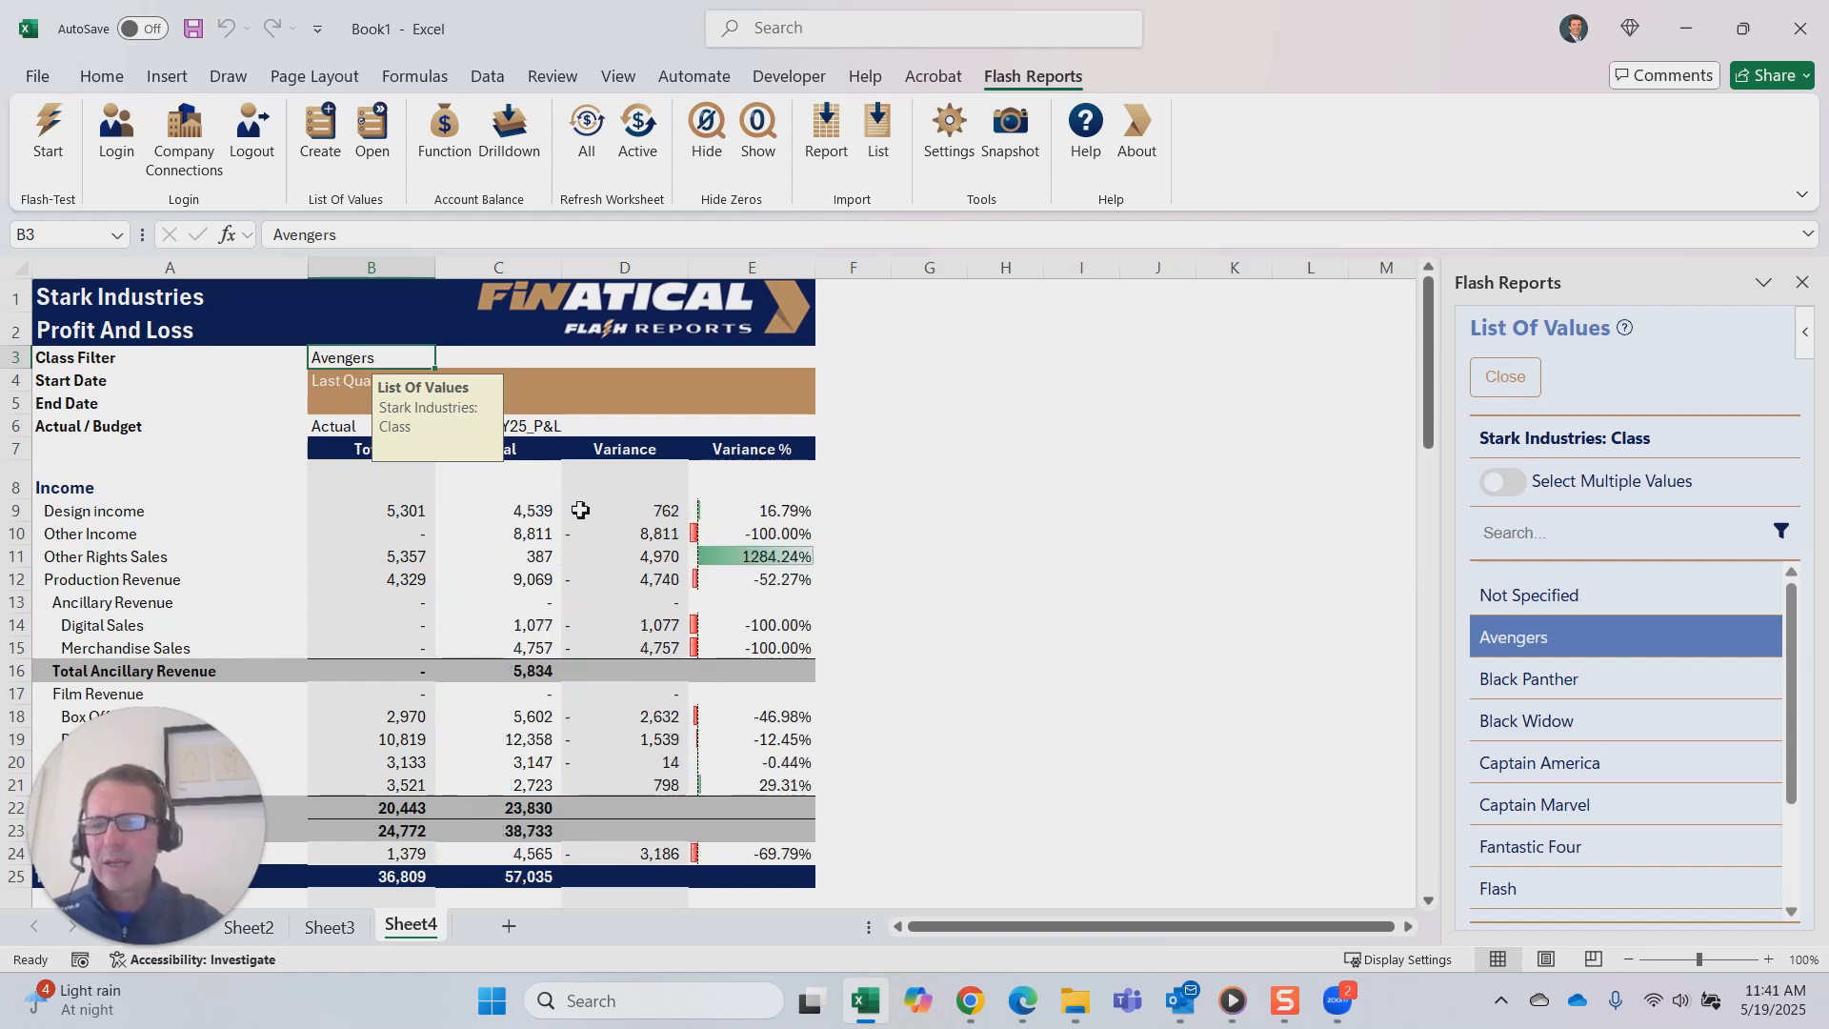
- Check how the actual amount formulas for Design income and Other Rights Sales reference the Class Filter cell
left_click(414, 514)
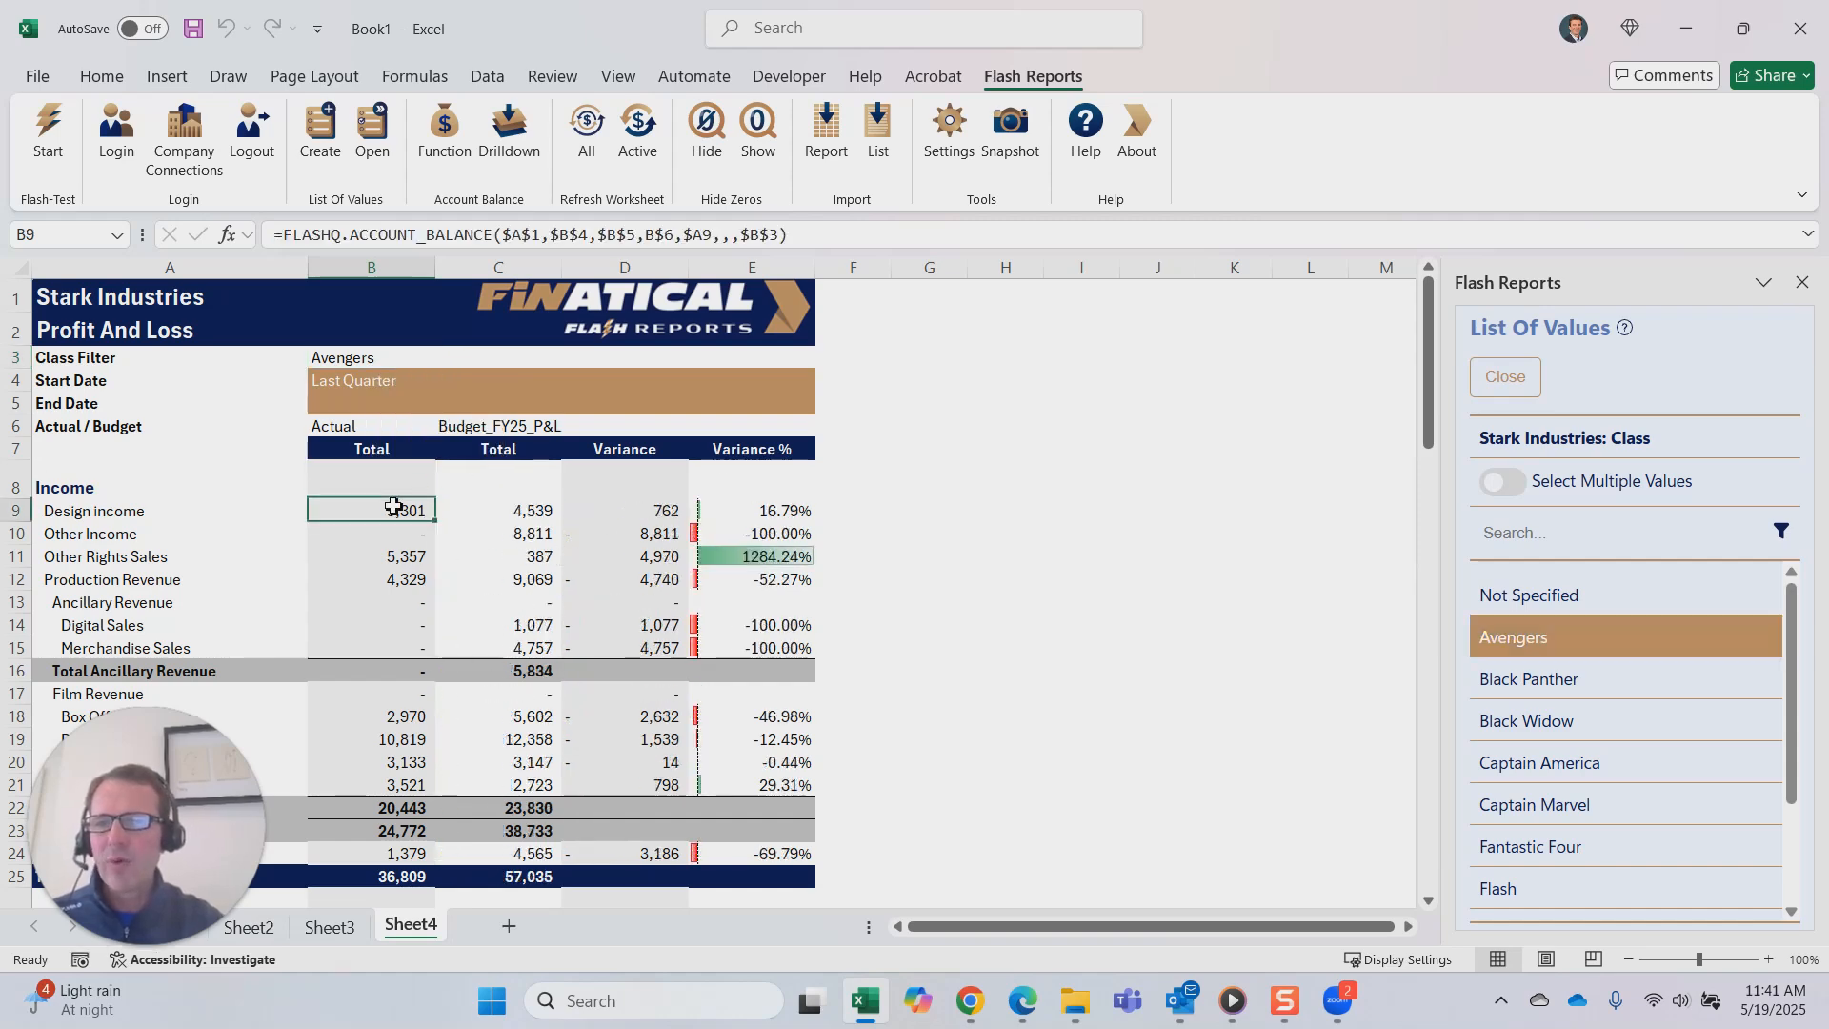
left_click(720, 235)
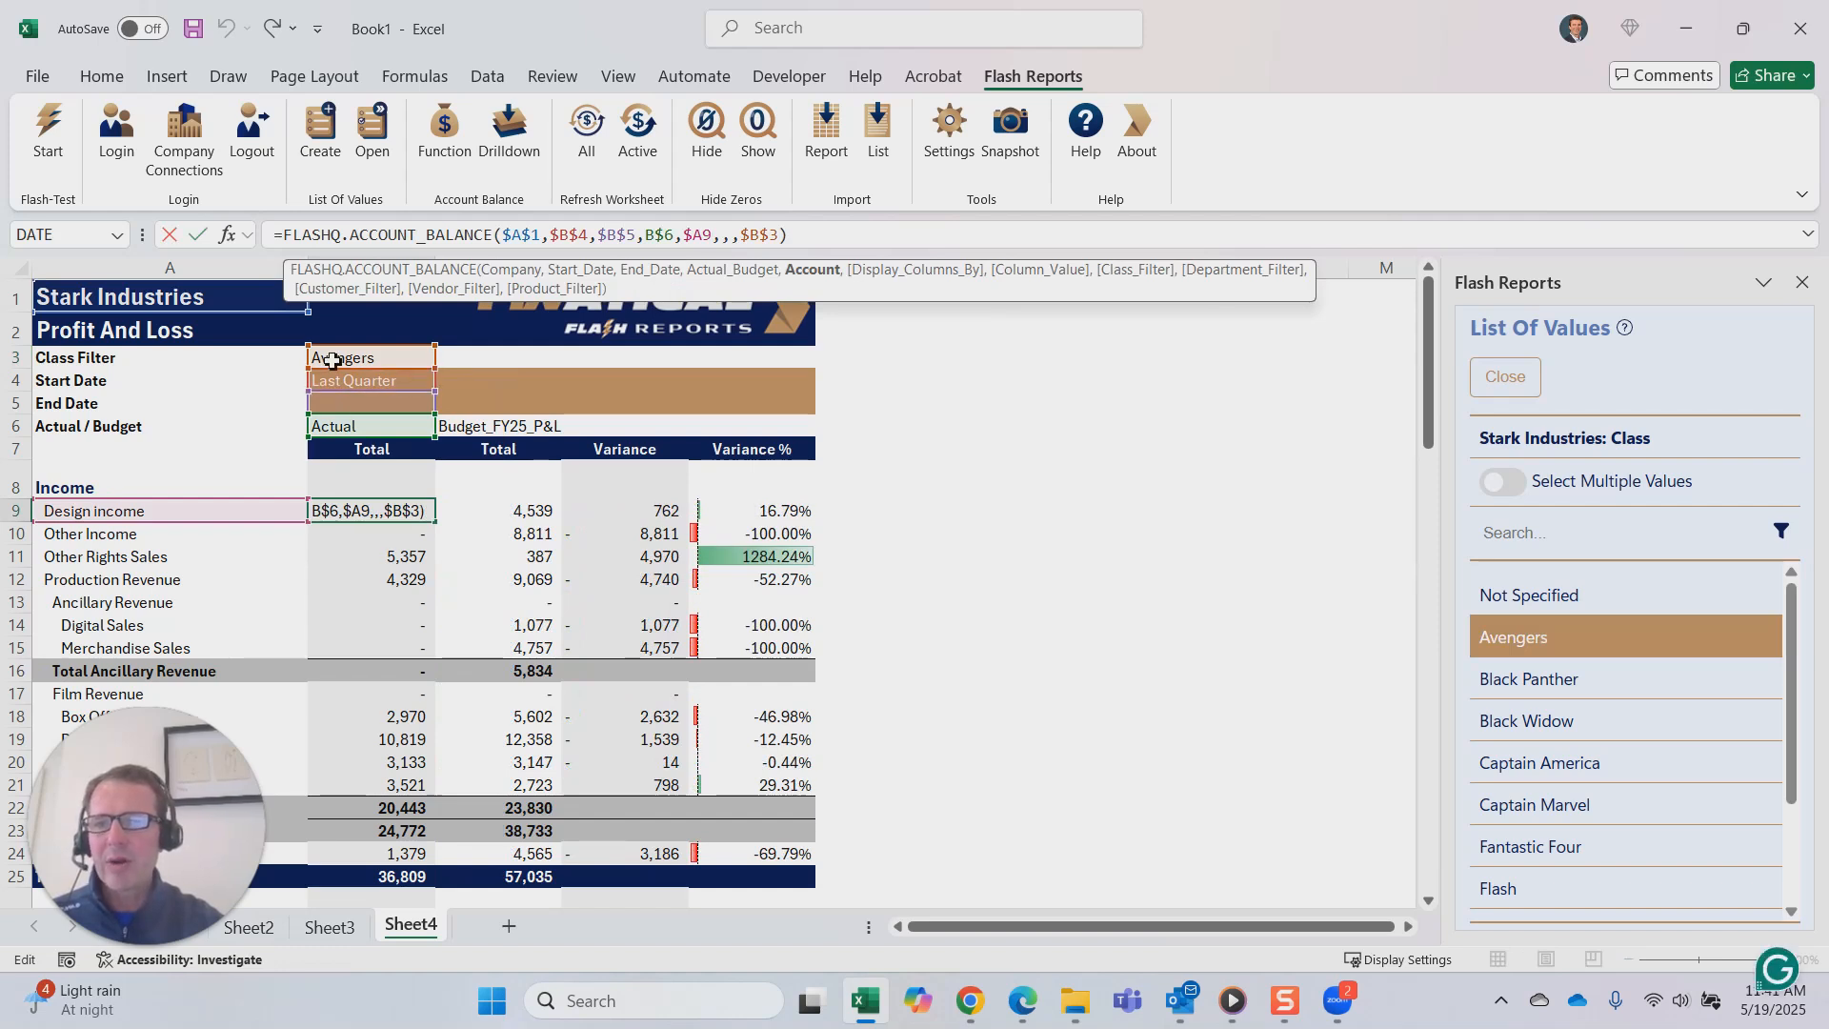
key("Return")
left_click(924, 533)
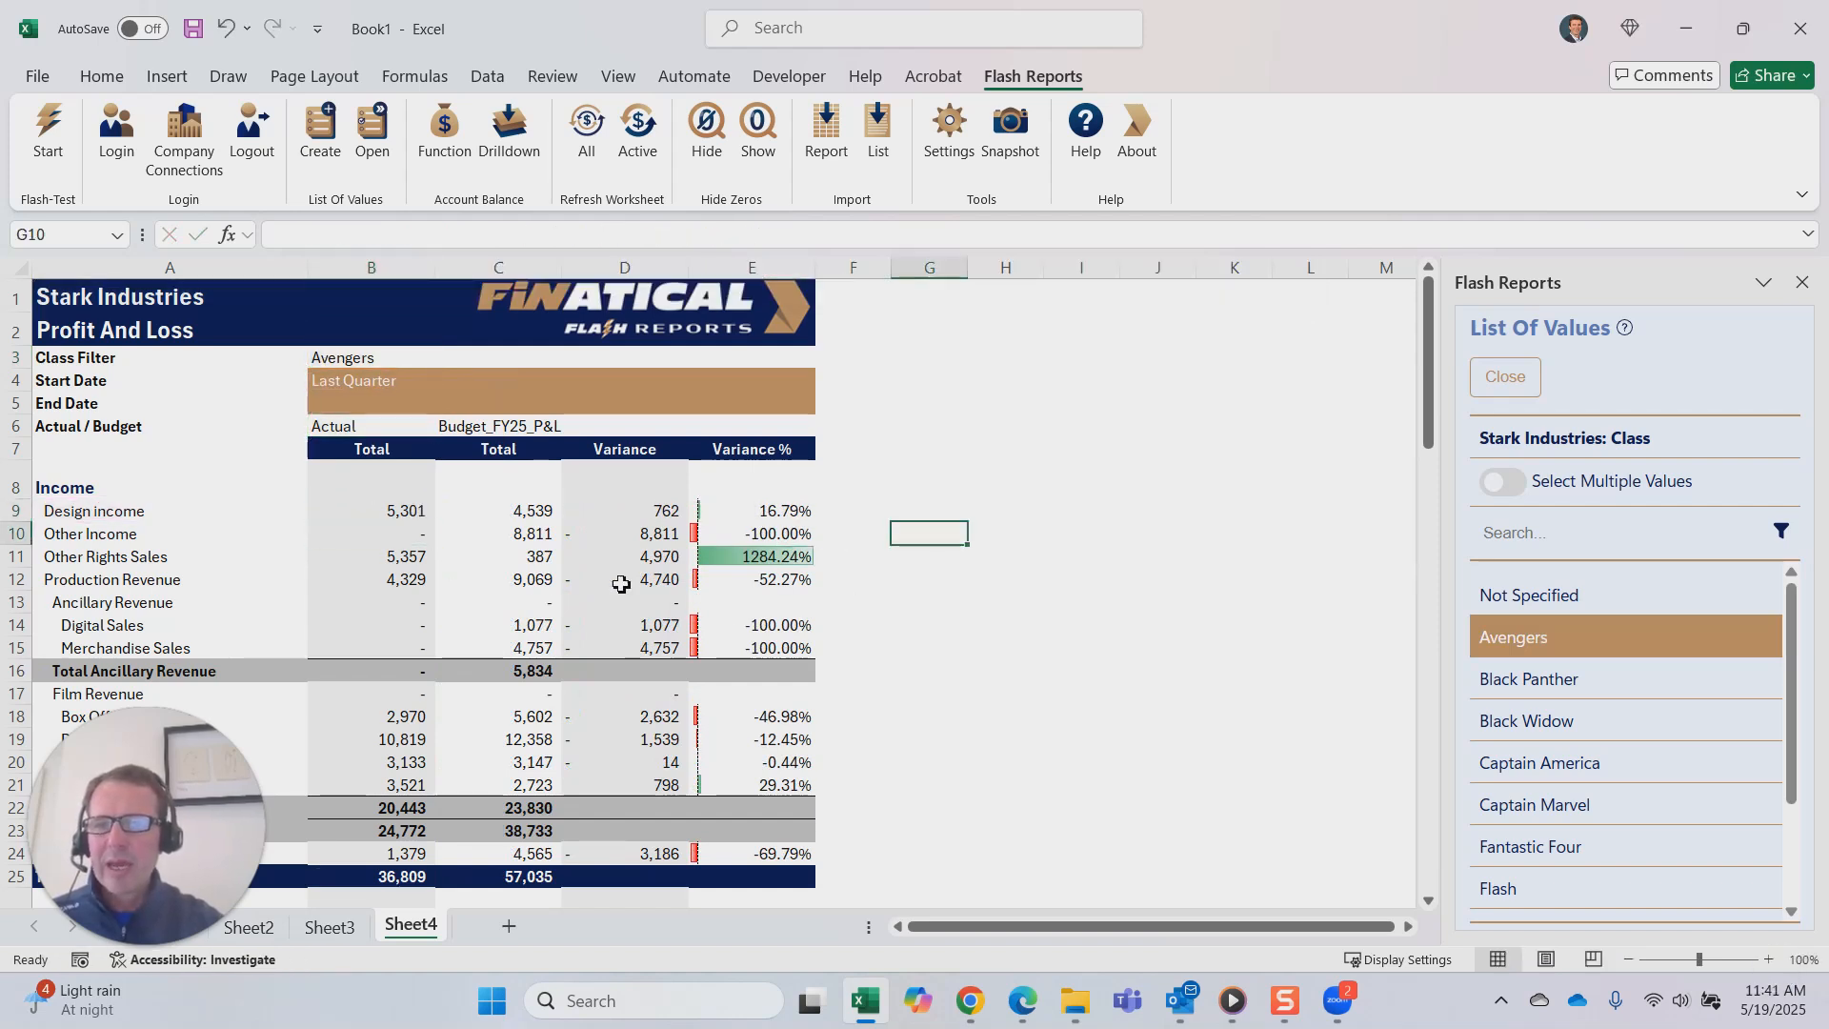
left_click(429, 556)
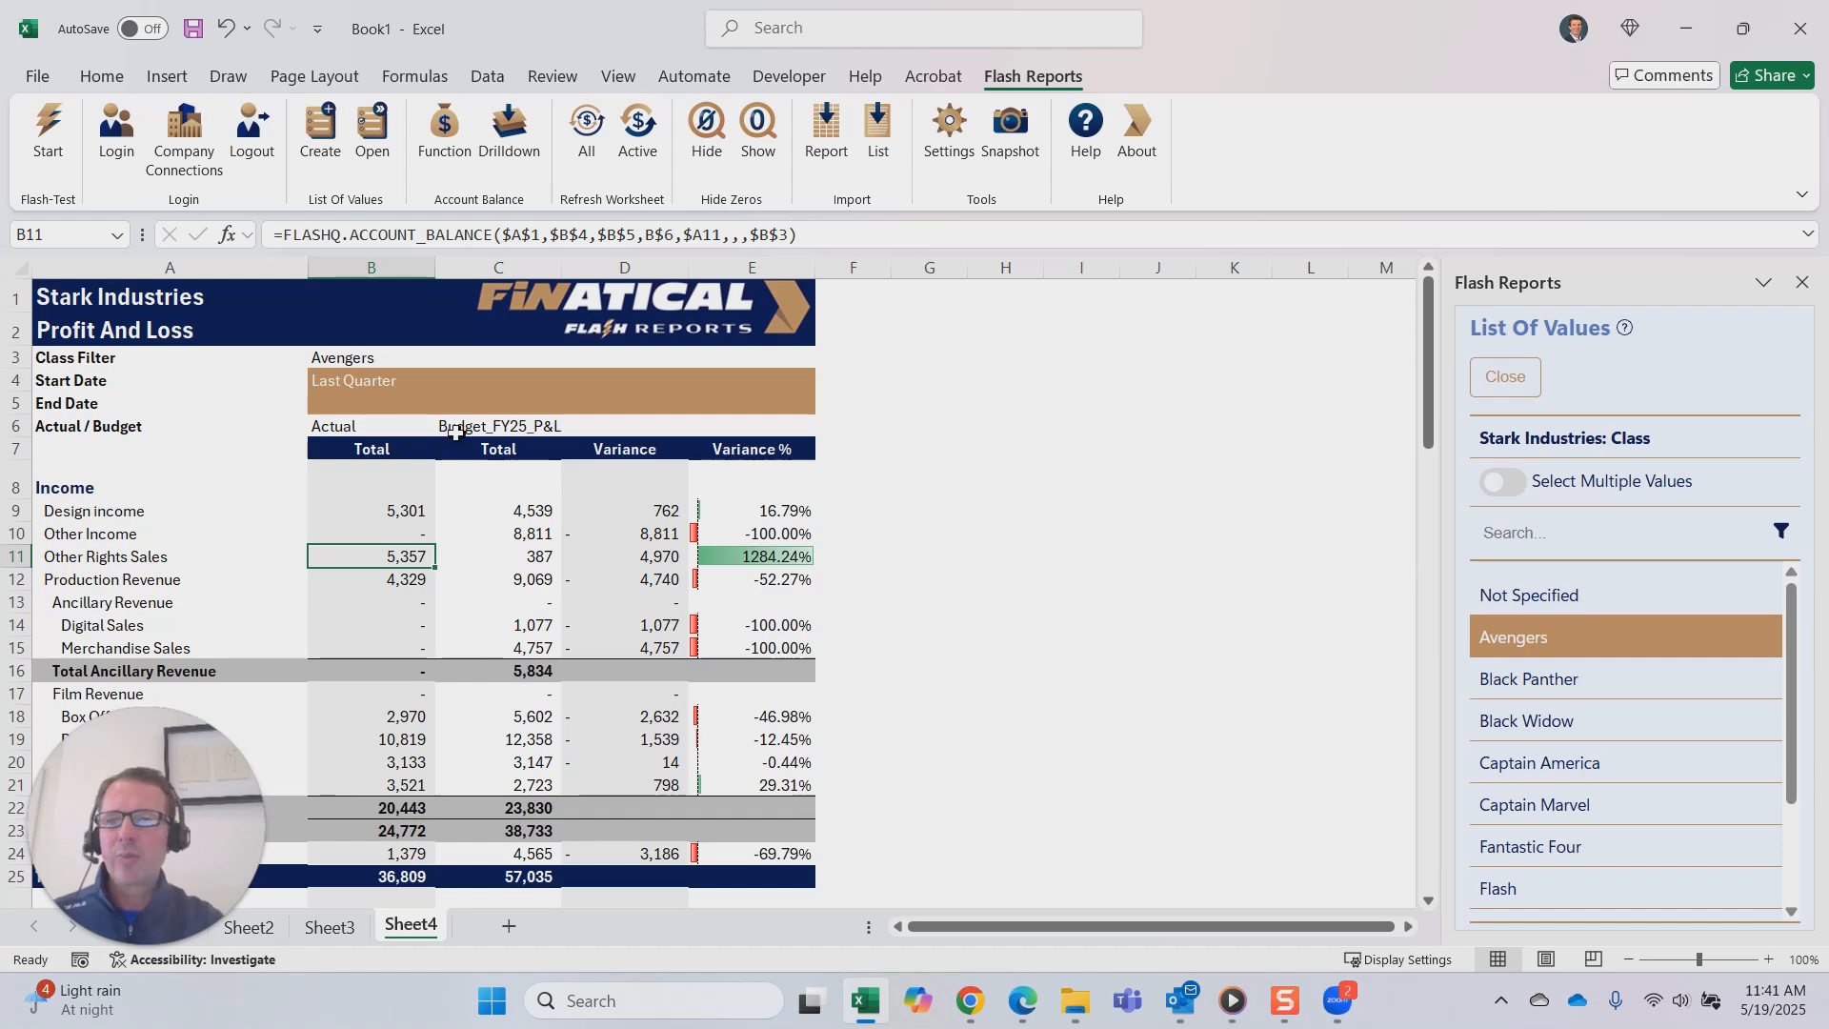
left_click(340, 353)
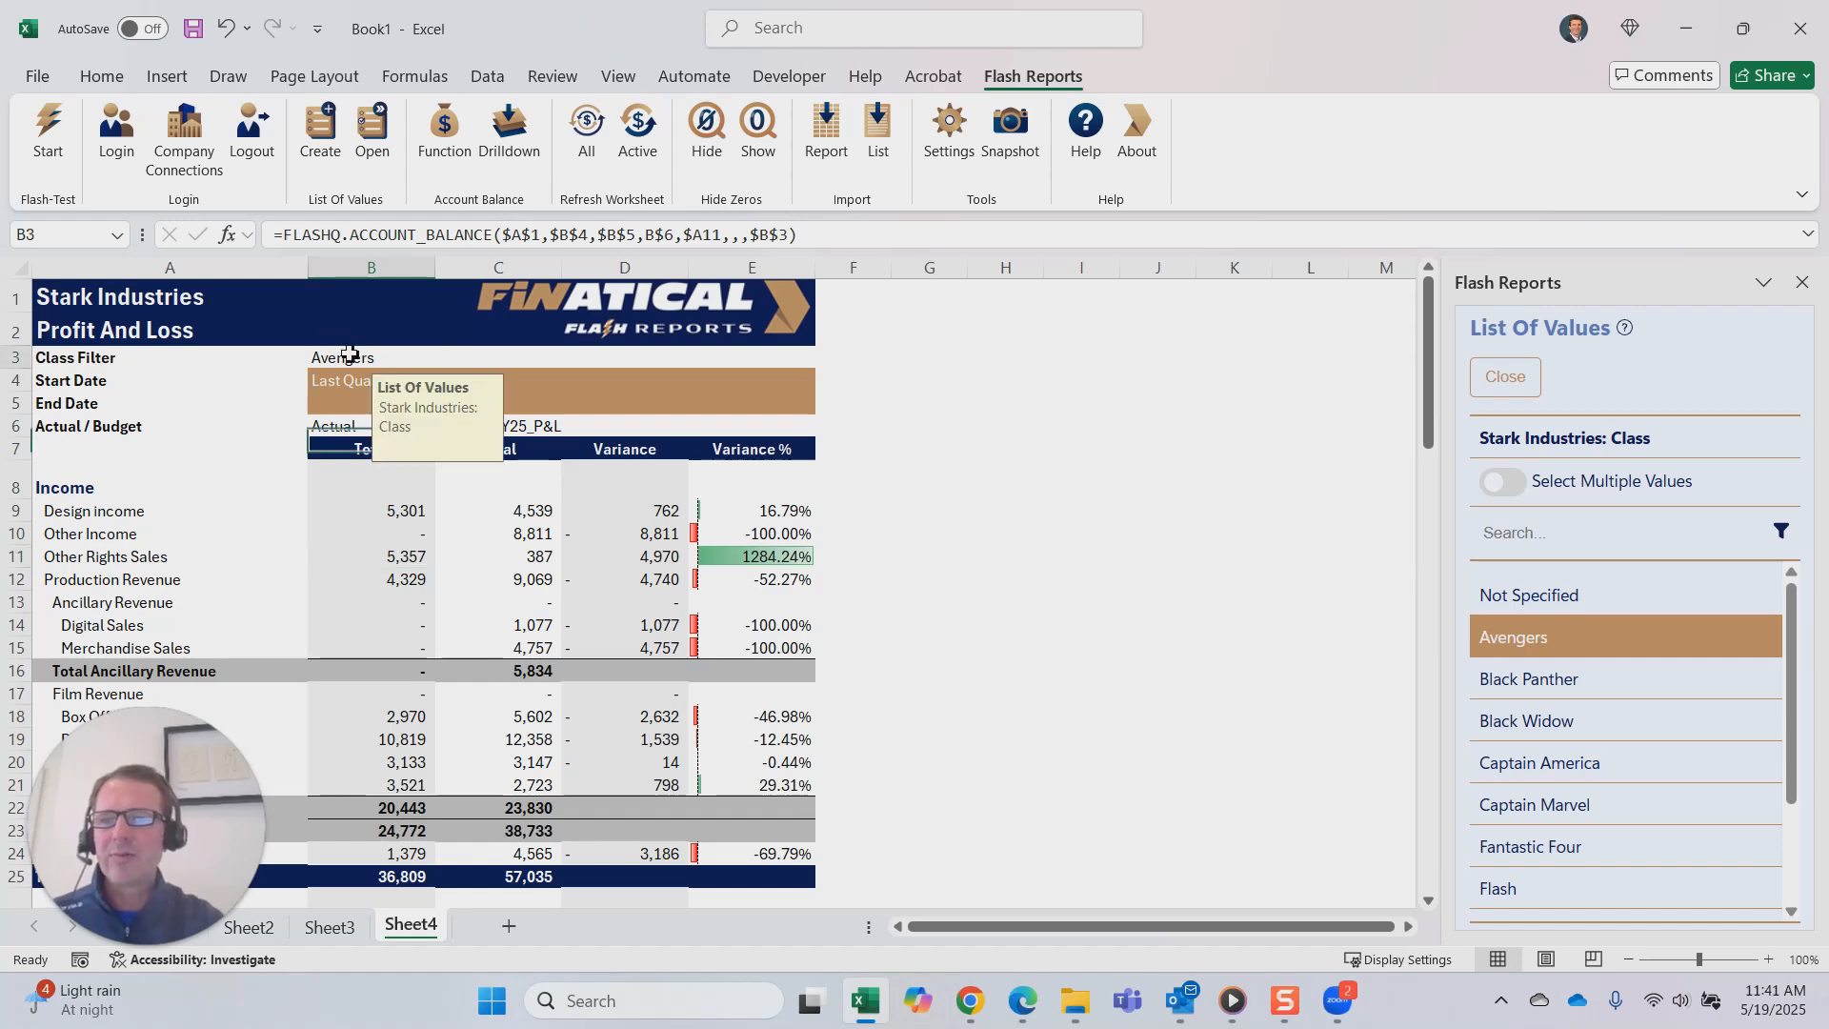
- Change the Profit And Loss report's class filter to Captain America from the list of values
left_click(1601, 765)
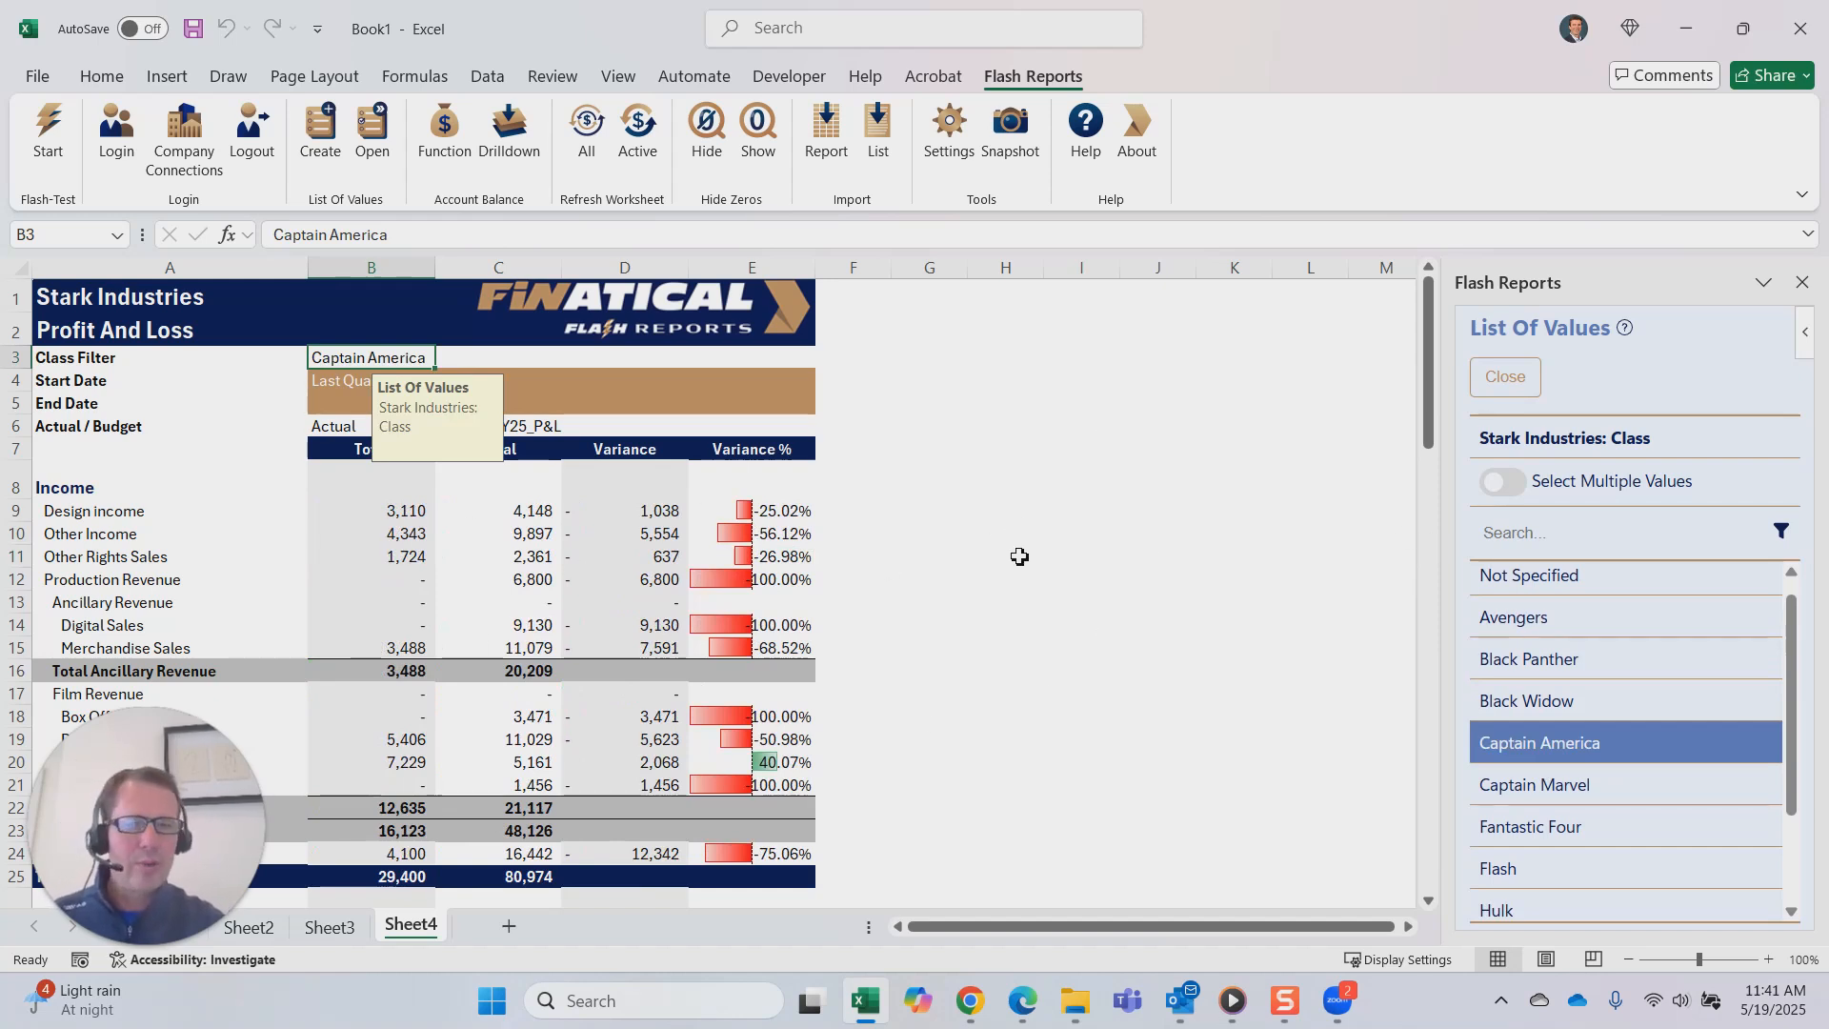
- Start a new report import and choose Income and Expenses Trend from the Chart and Dashboard Reports type
left_click(826, 133)
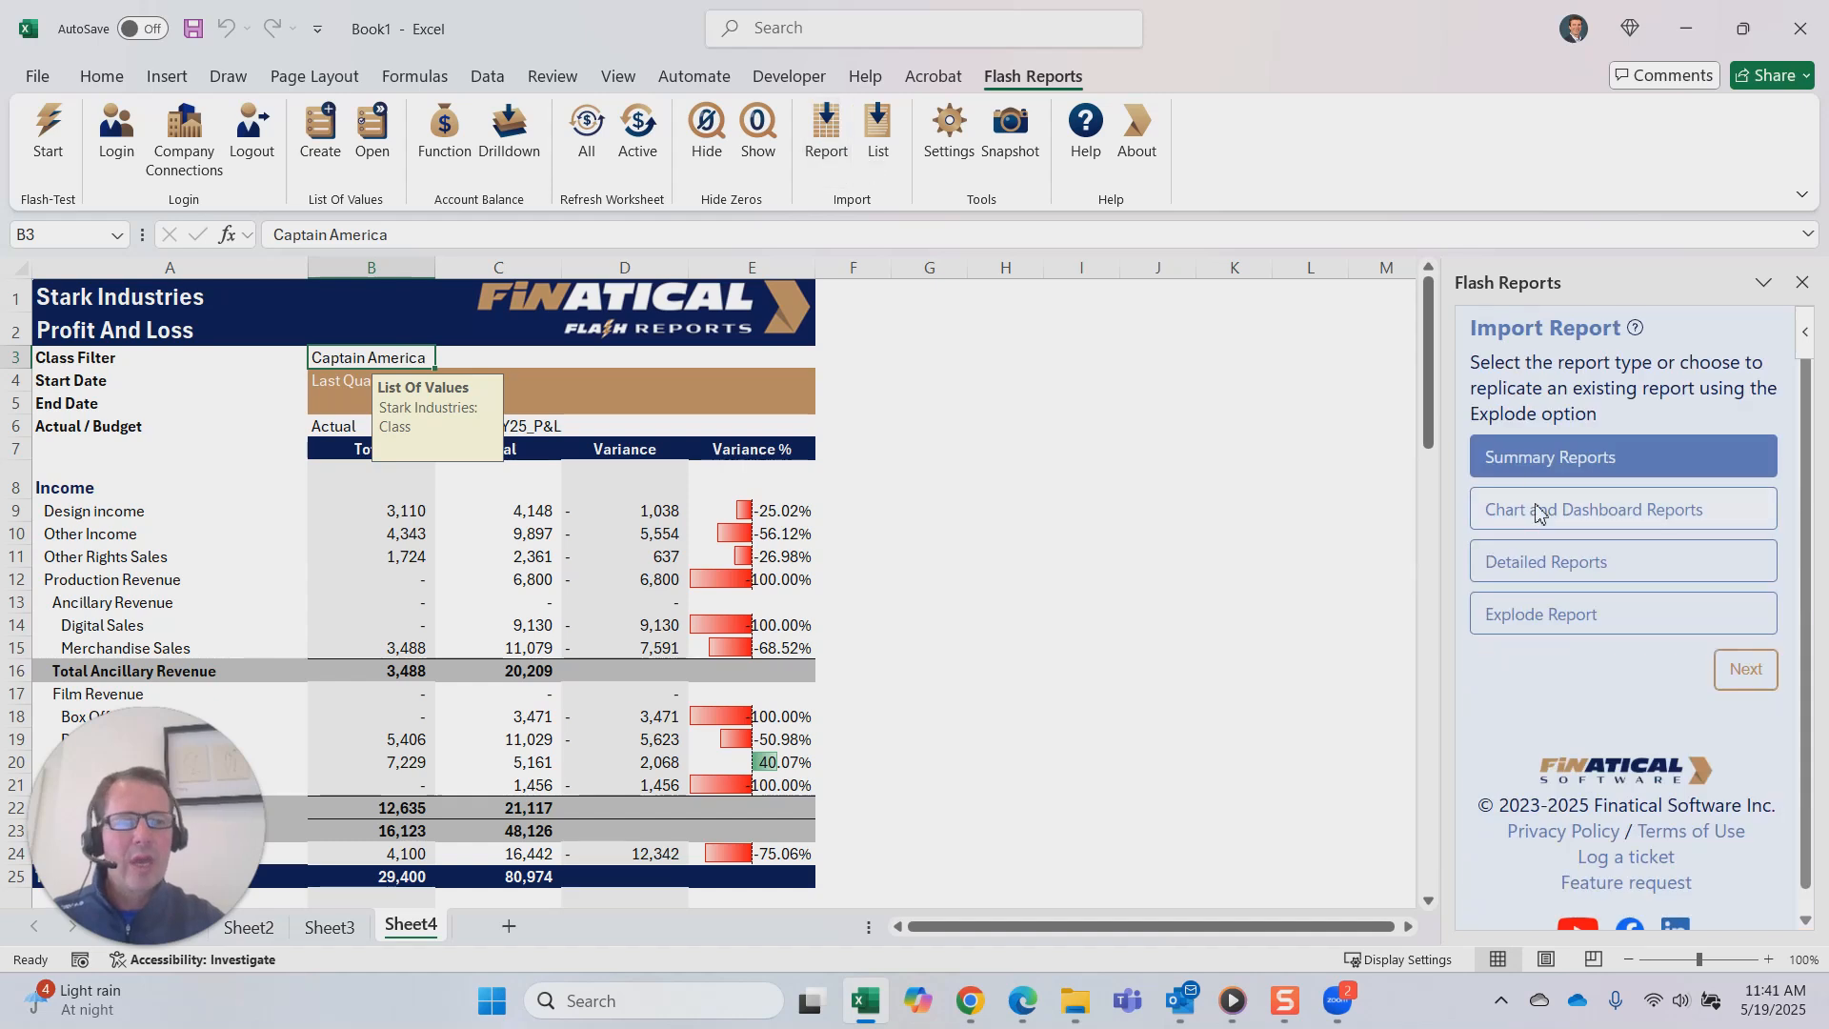
left_click(1747, 672)
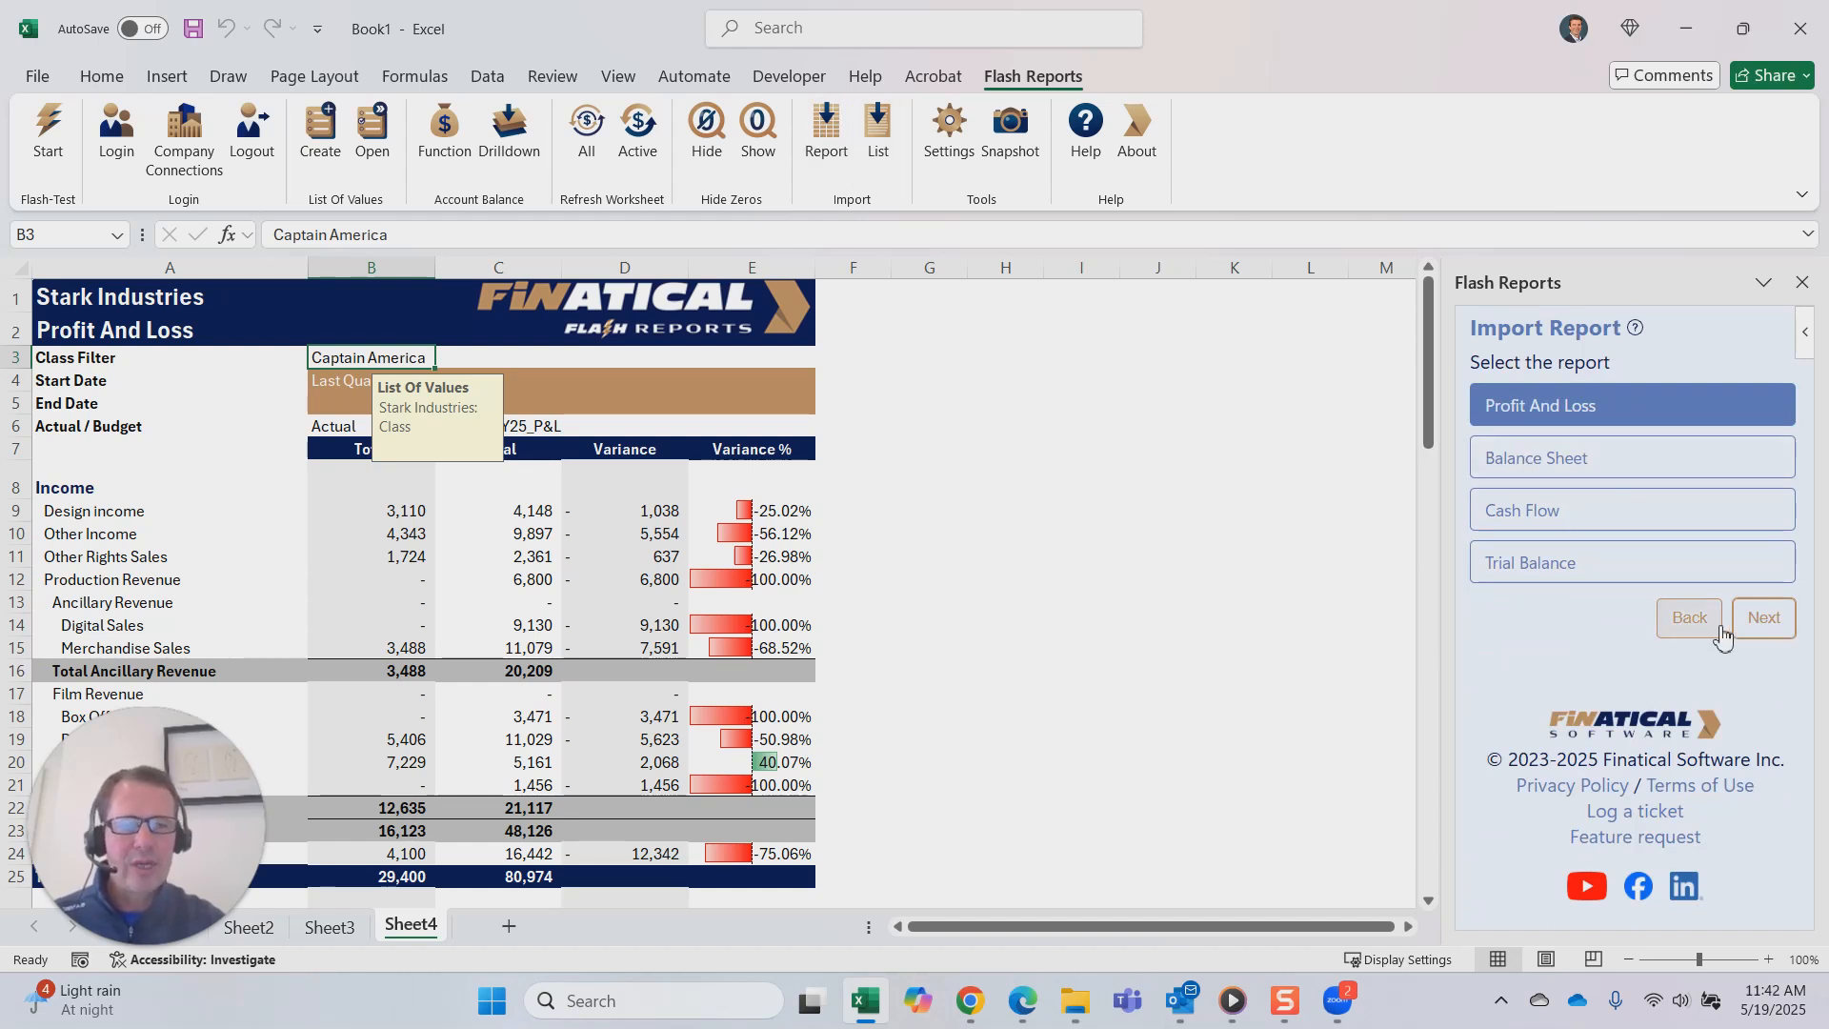
left_click(1688, 620)
left_click(1606, 508)
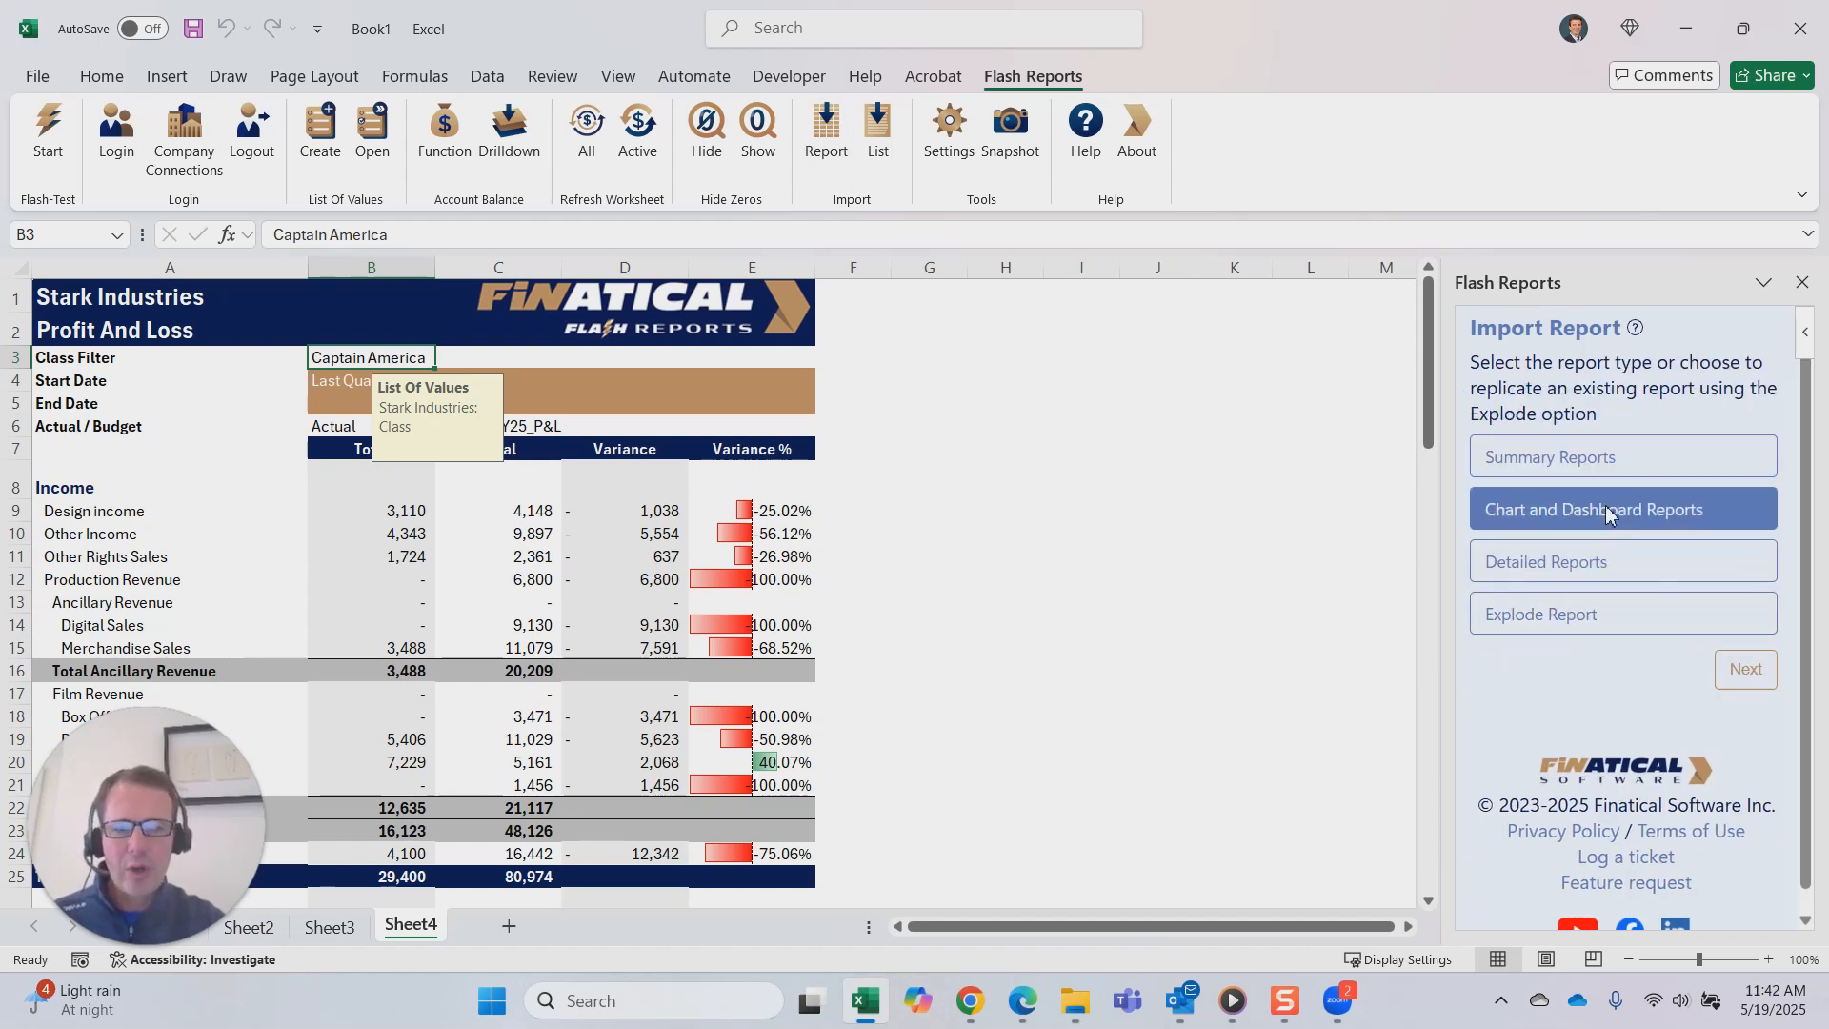
left_click(1747, 669)
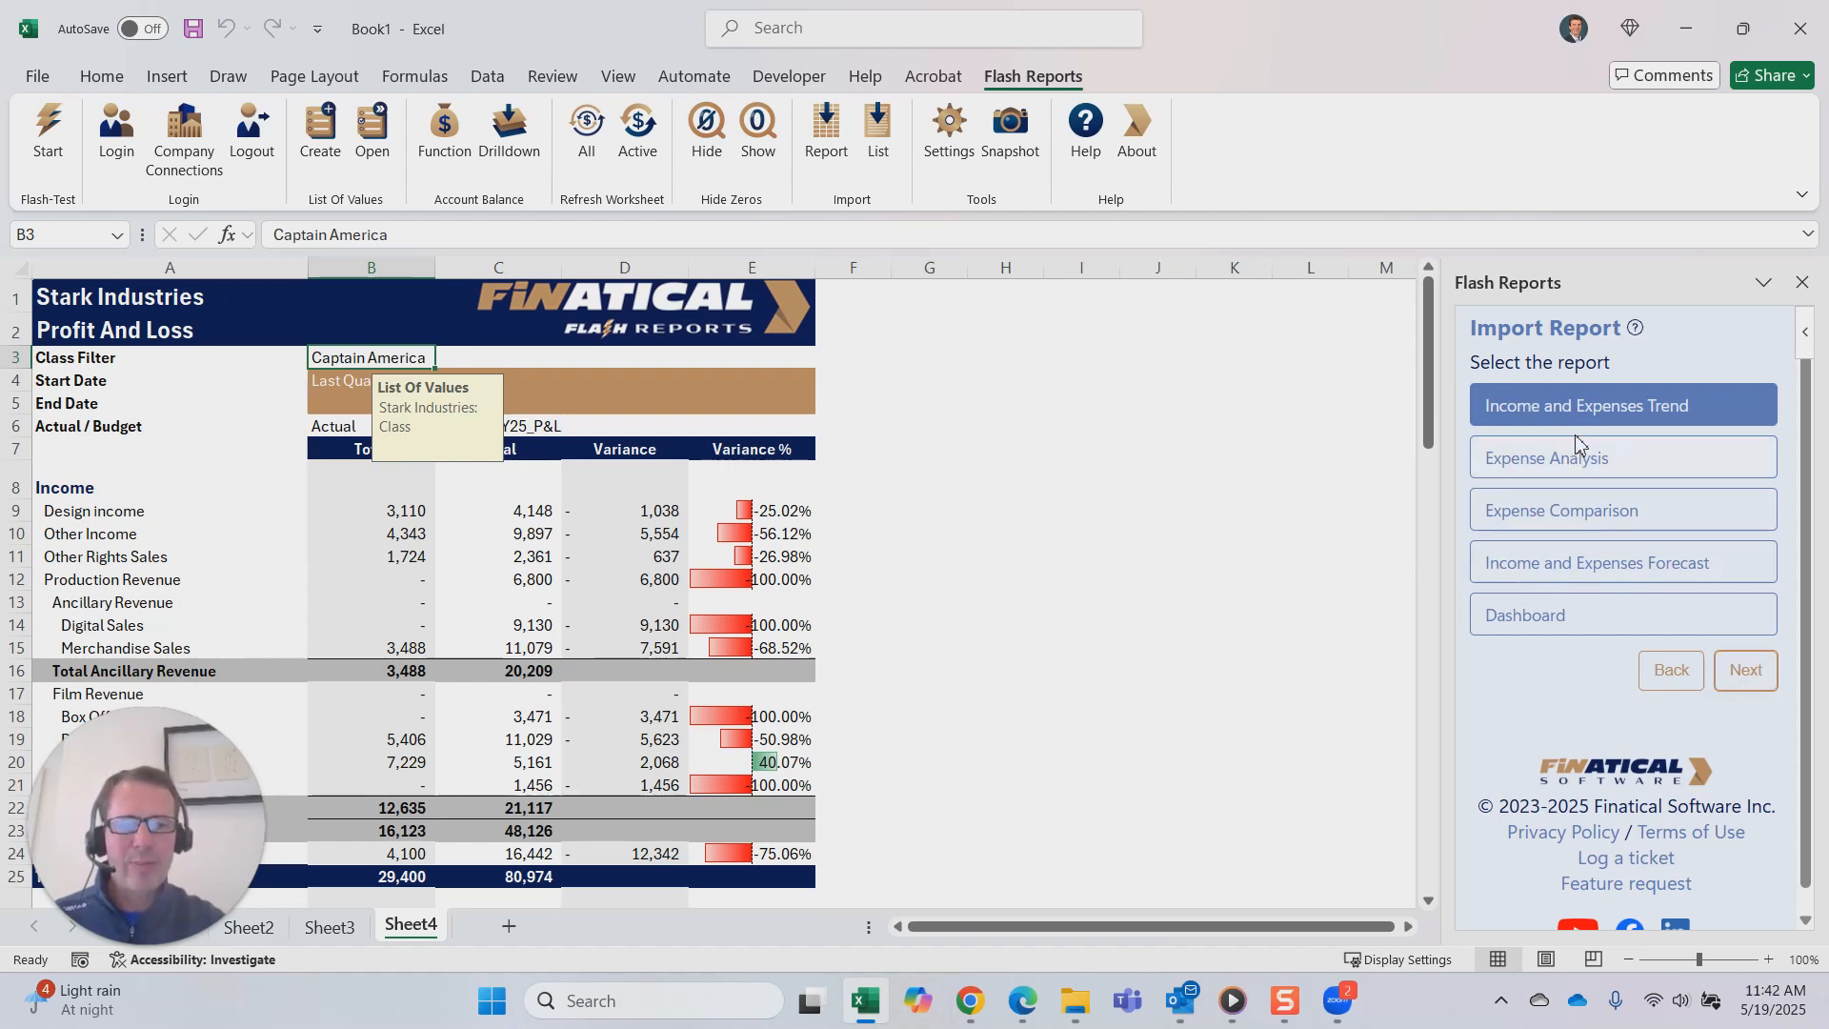
left_click(1746, 670)
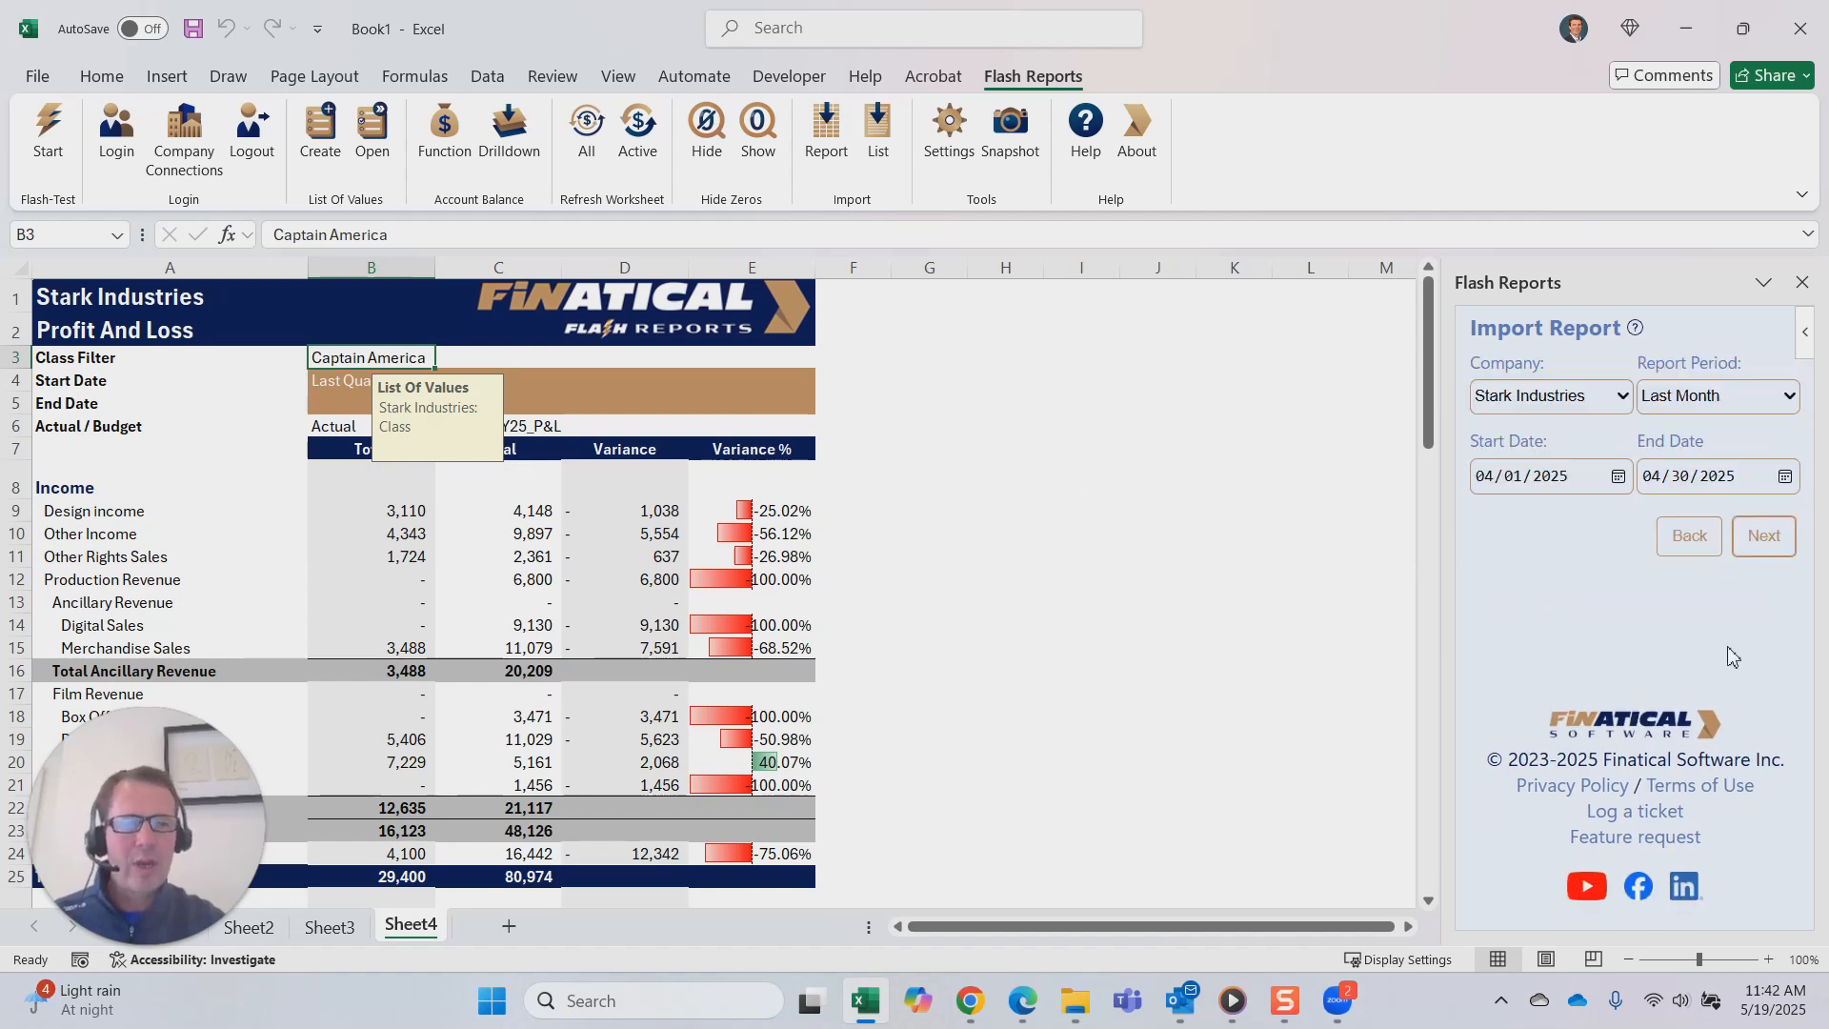
- Import the Income and Expenses Trend report for Stark Industries with the This Year period and no filter
left_click(1790, 404)
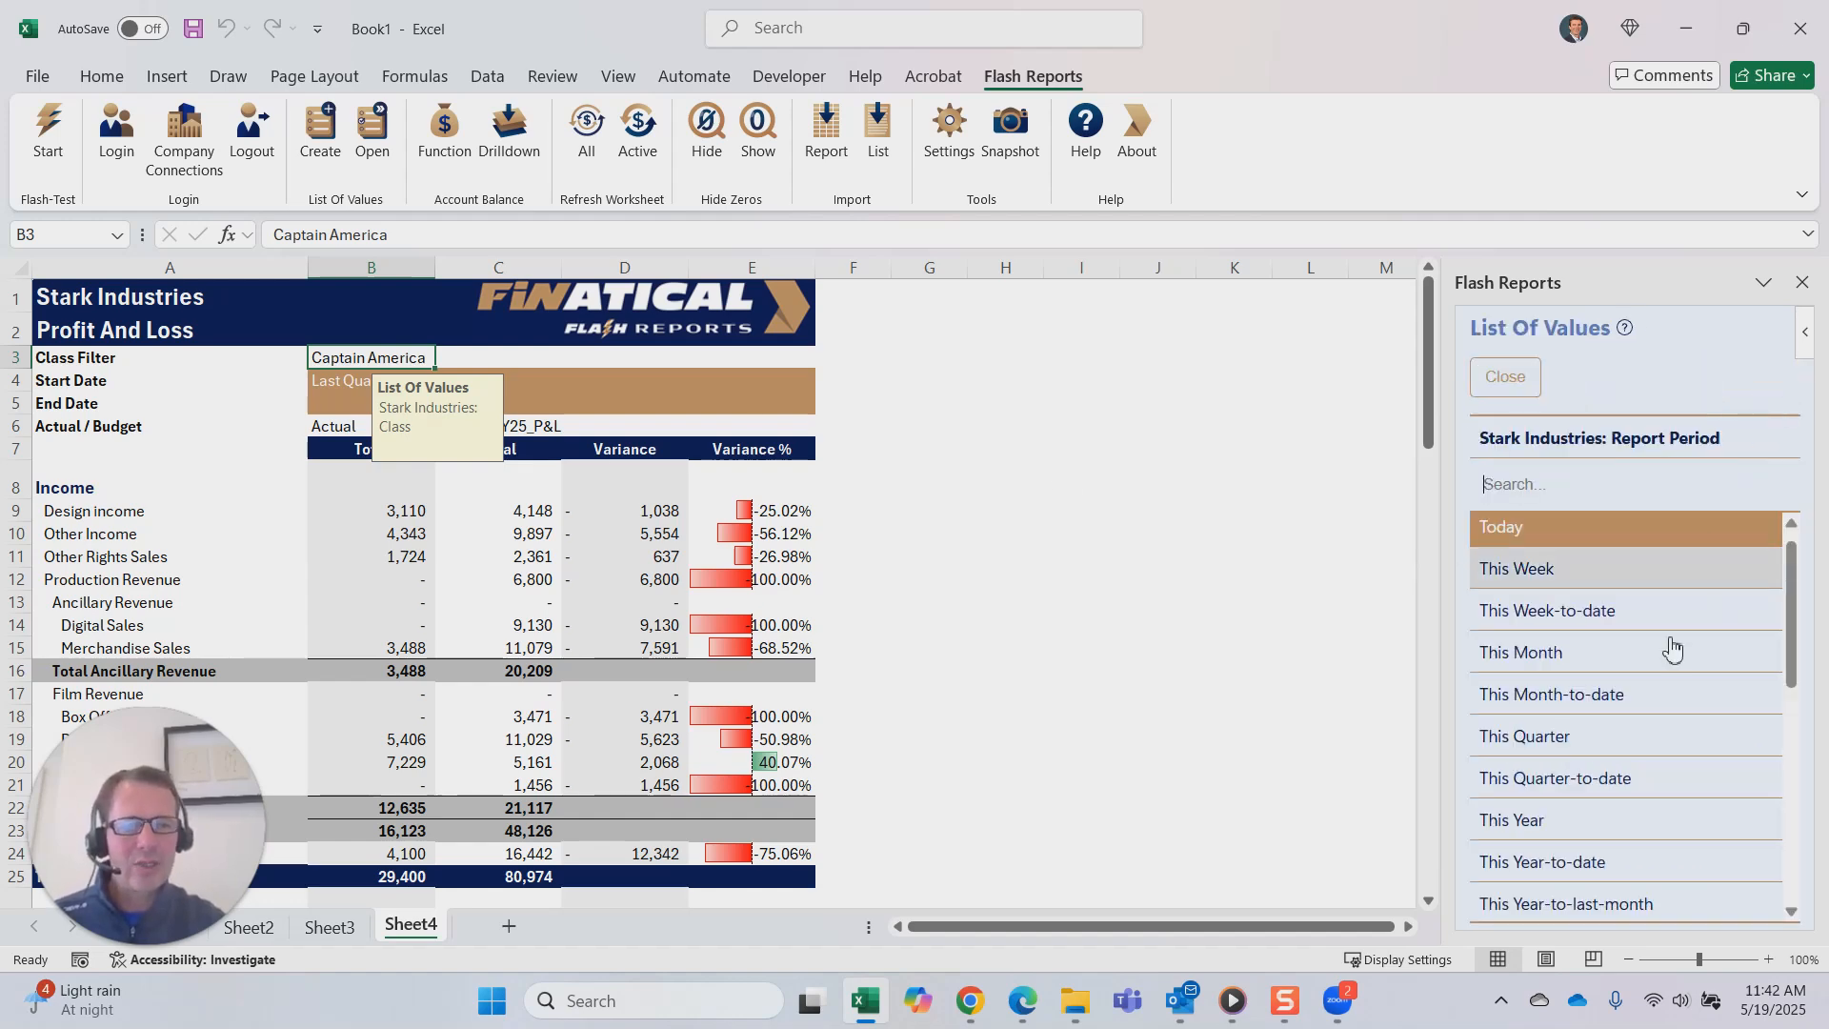
scroll(1610, 708, "down", 1)
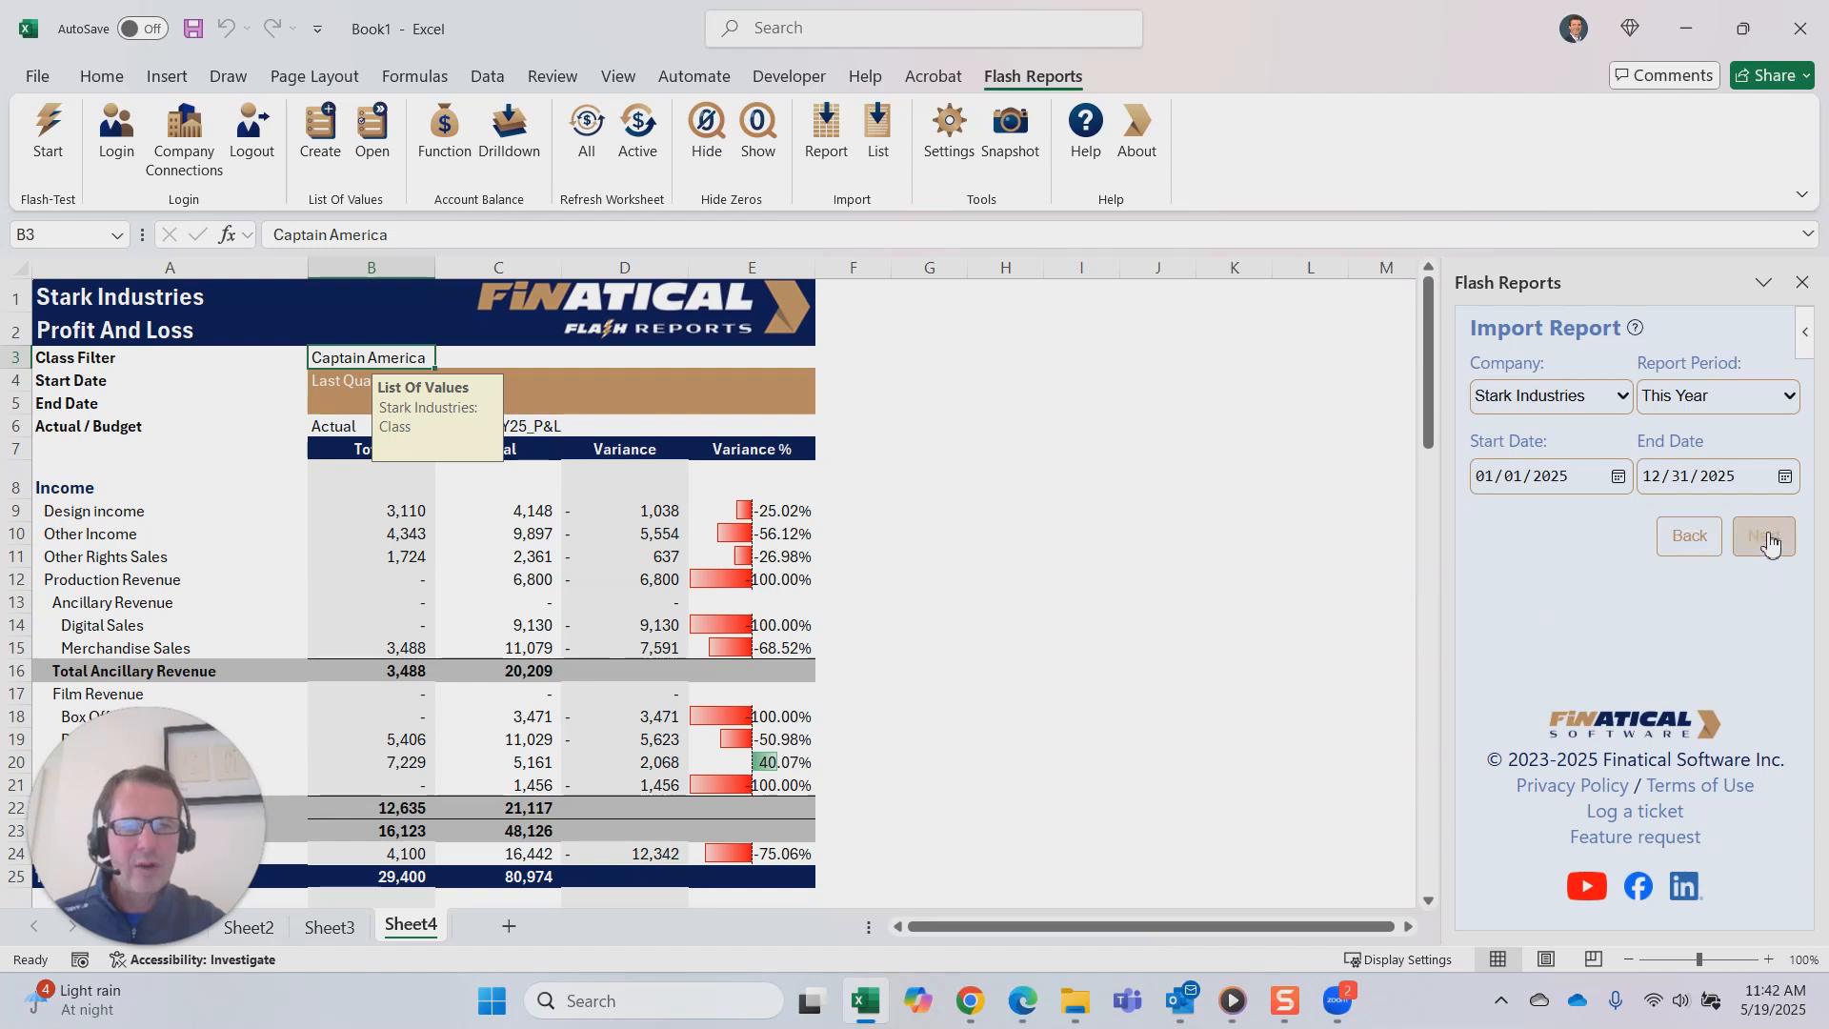
left_click(1765, 538)
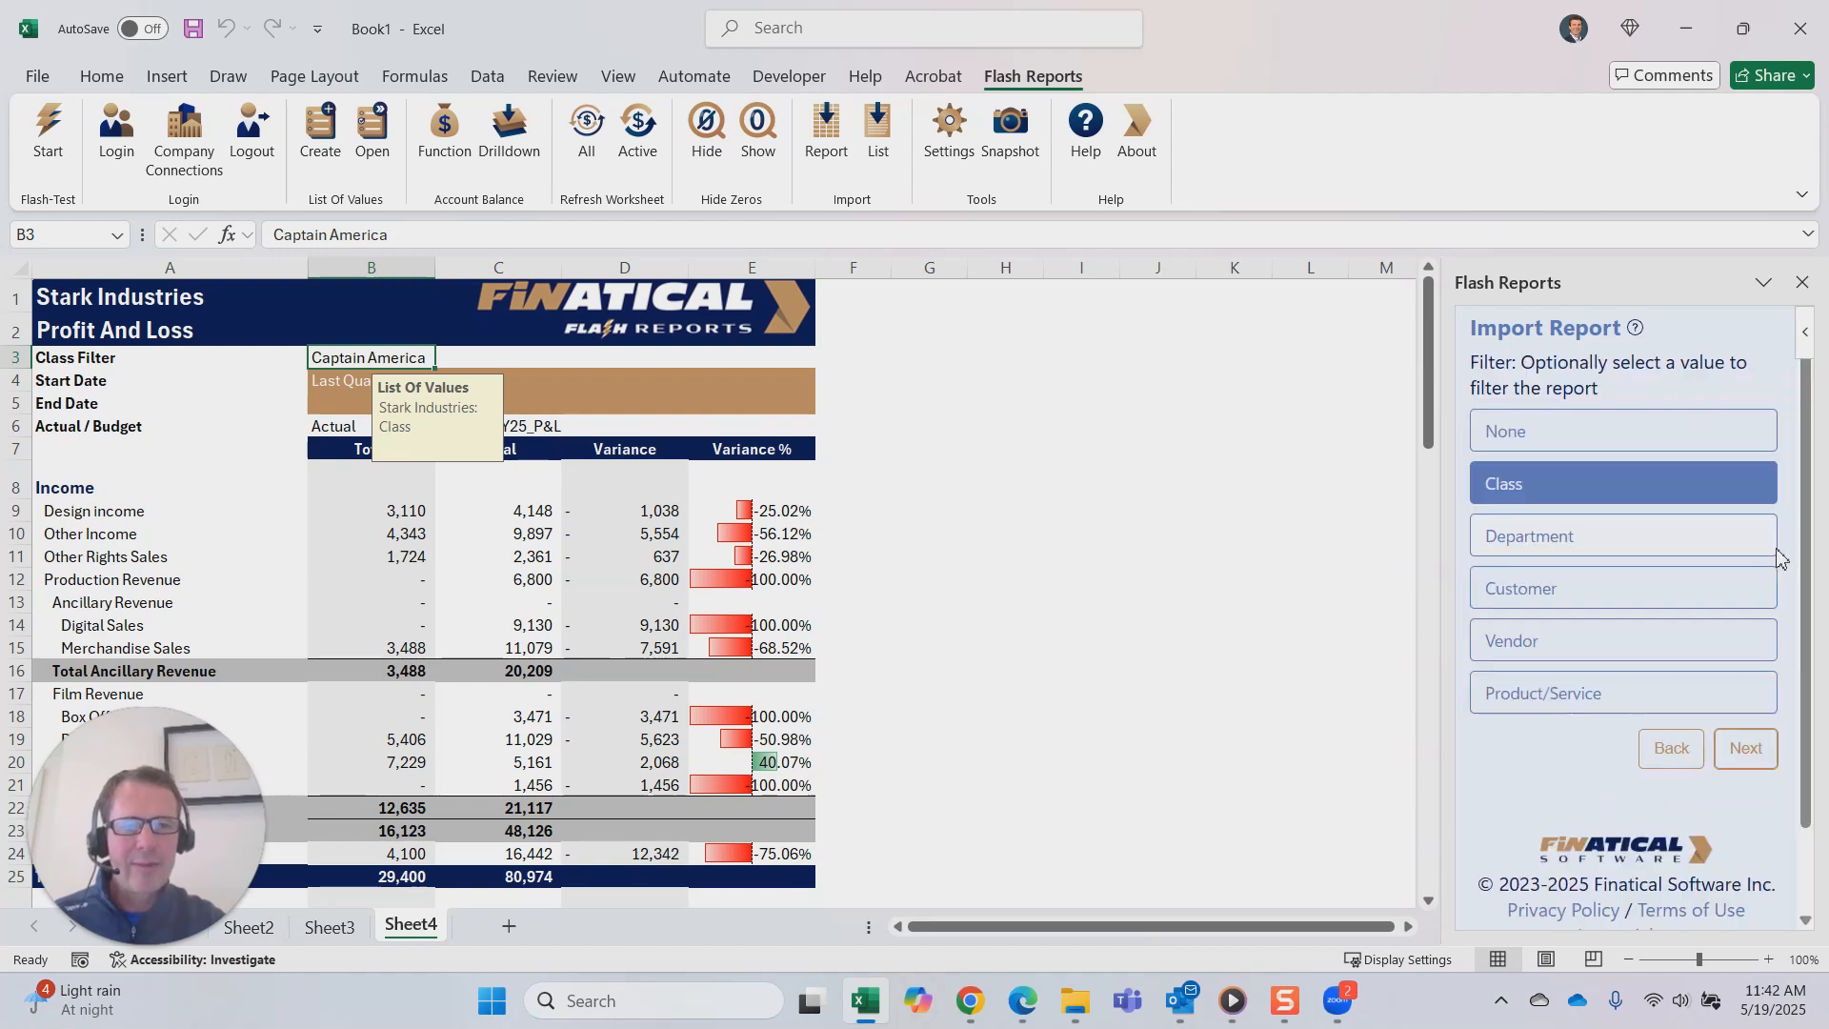
left_click(1581, 440)
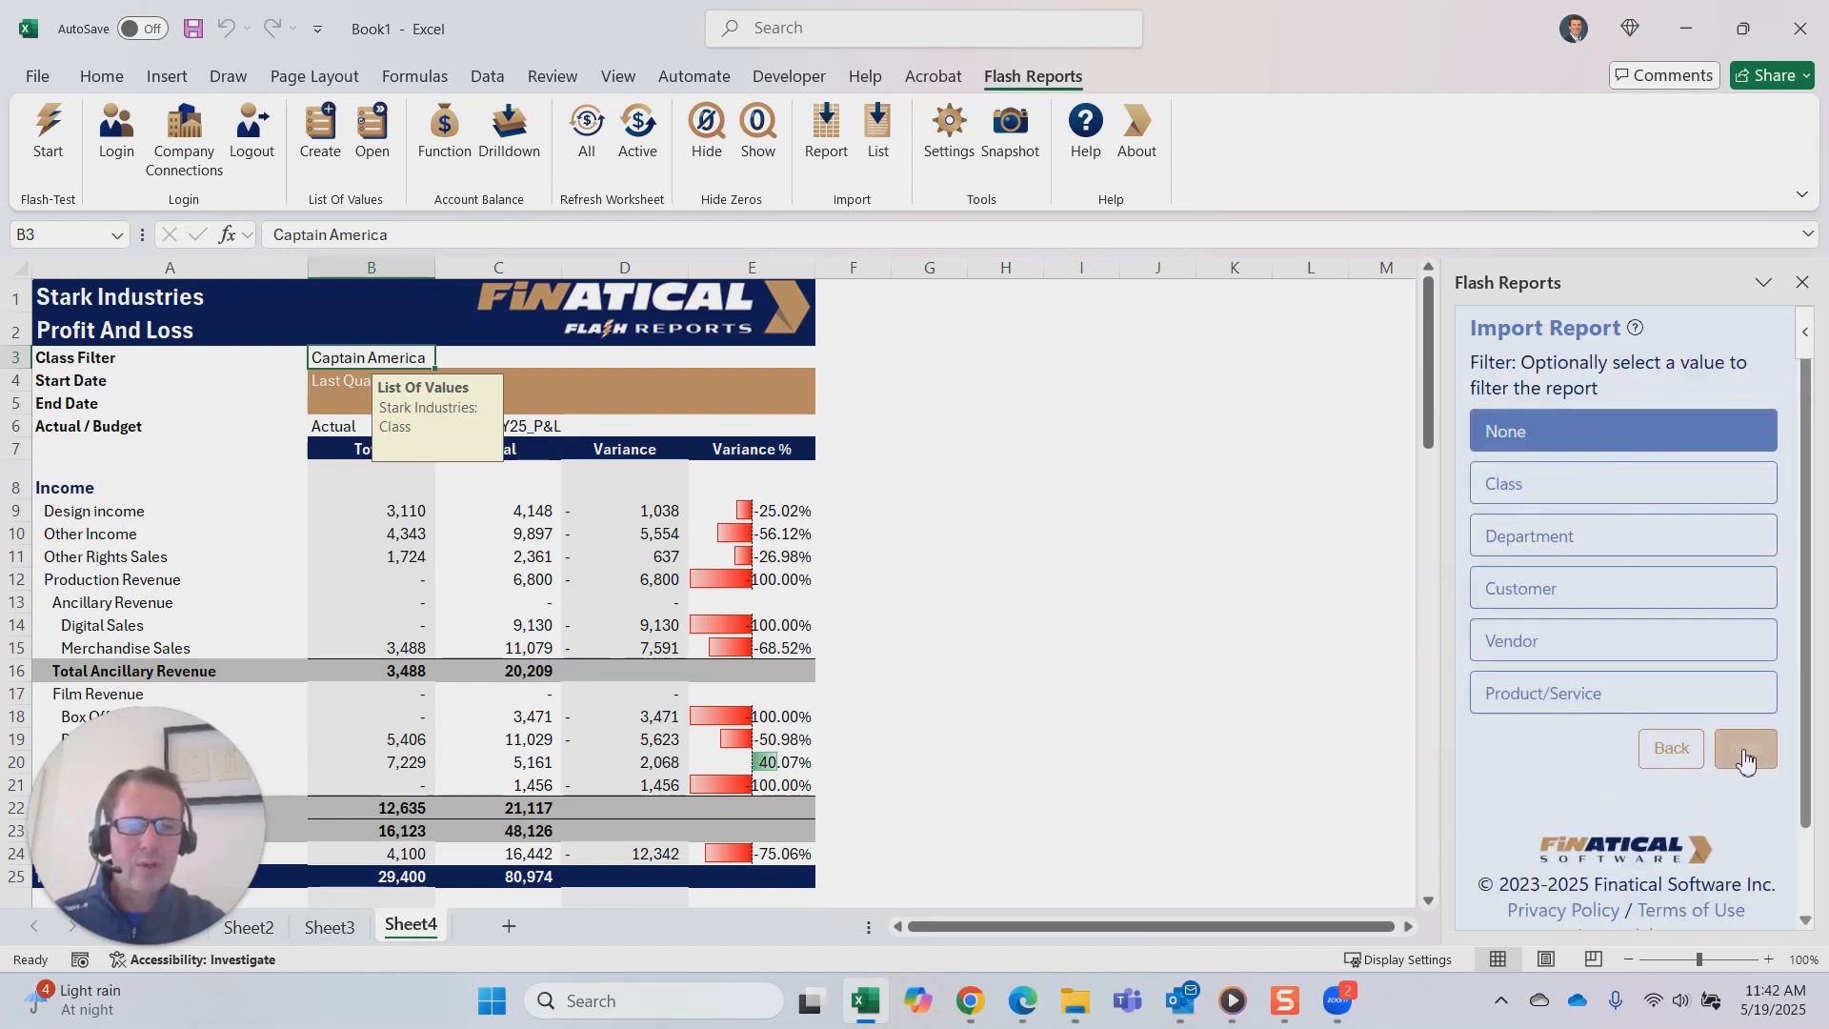
left_click(1743, 749)
left_click(1759, 522)
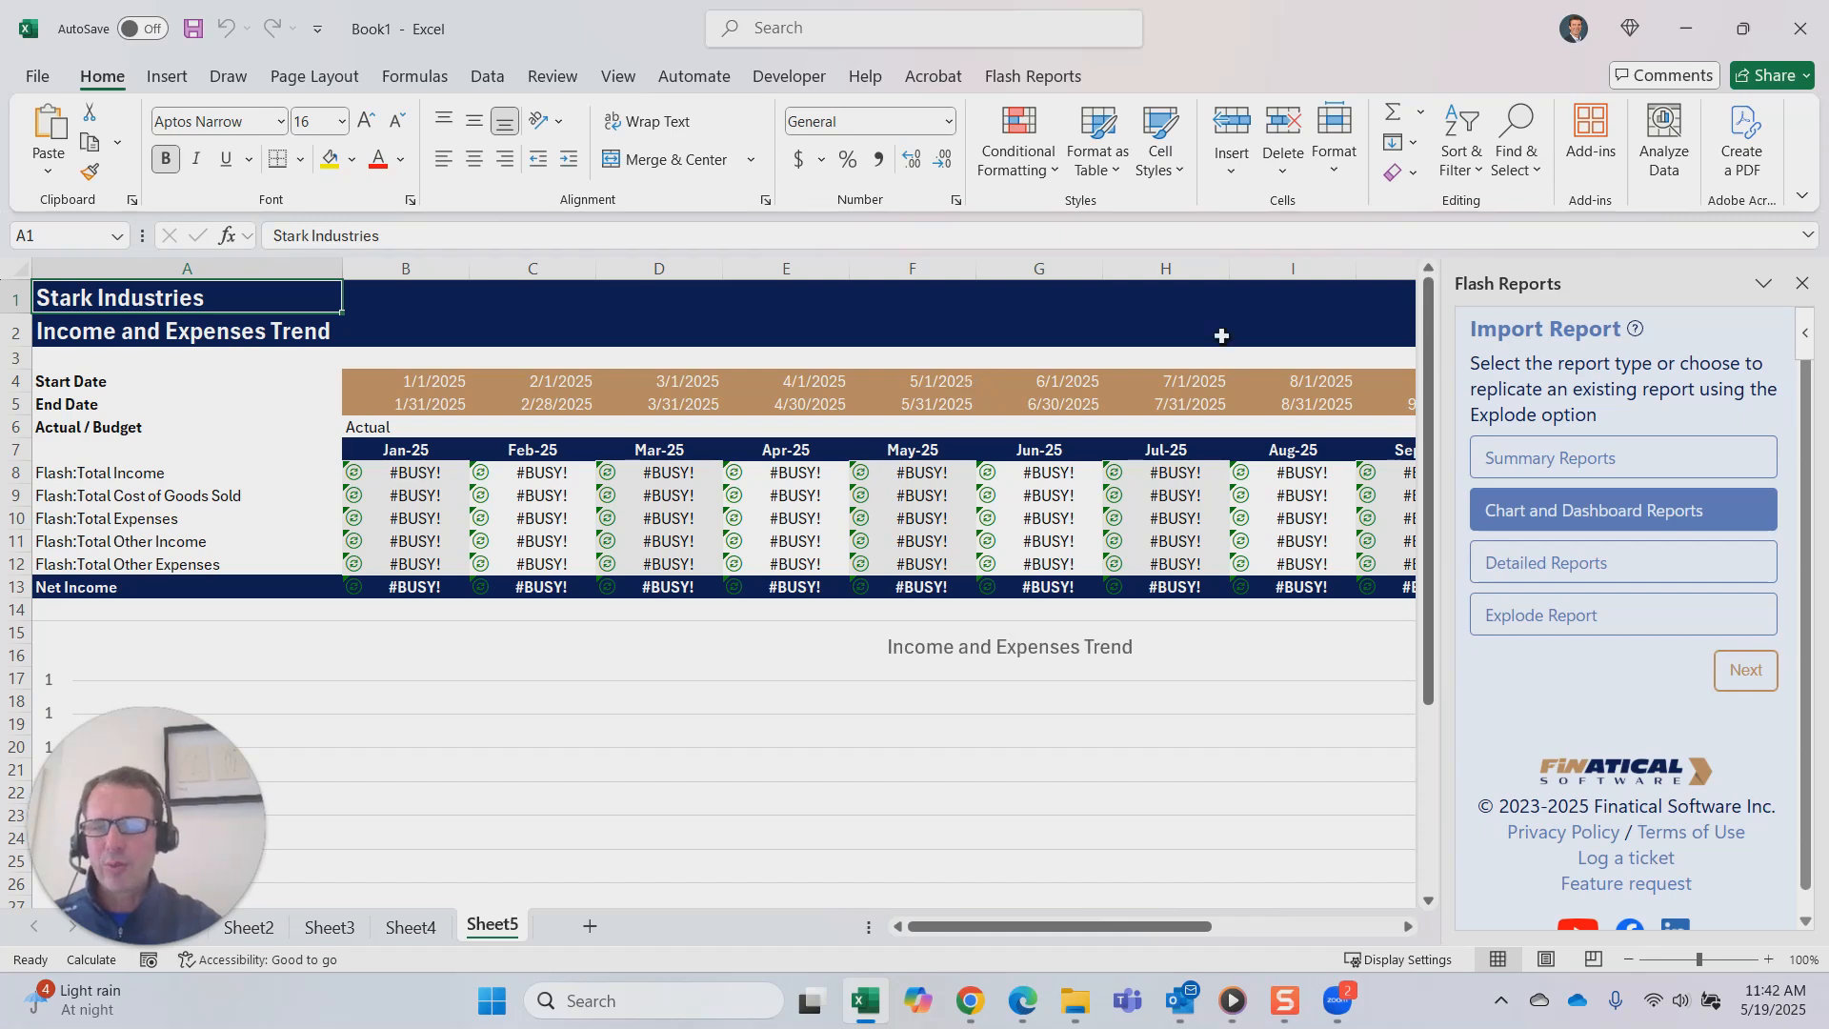
- Close the import pane and examine the monthly figures and line chart of the Income and Expenses Trend report
left_click(1803, 286)
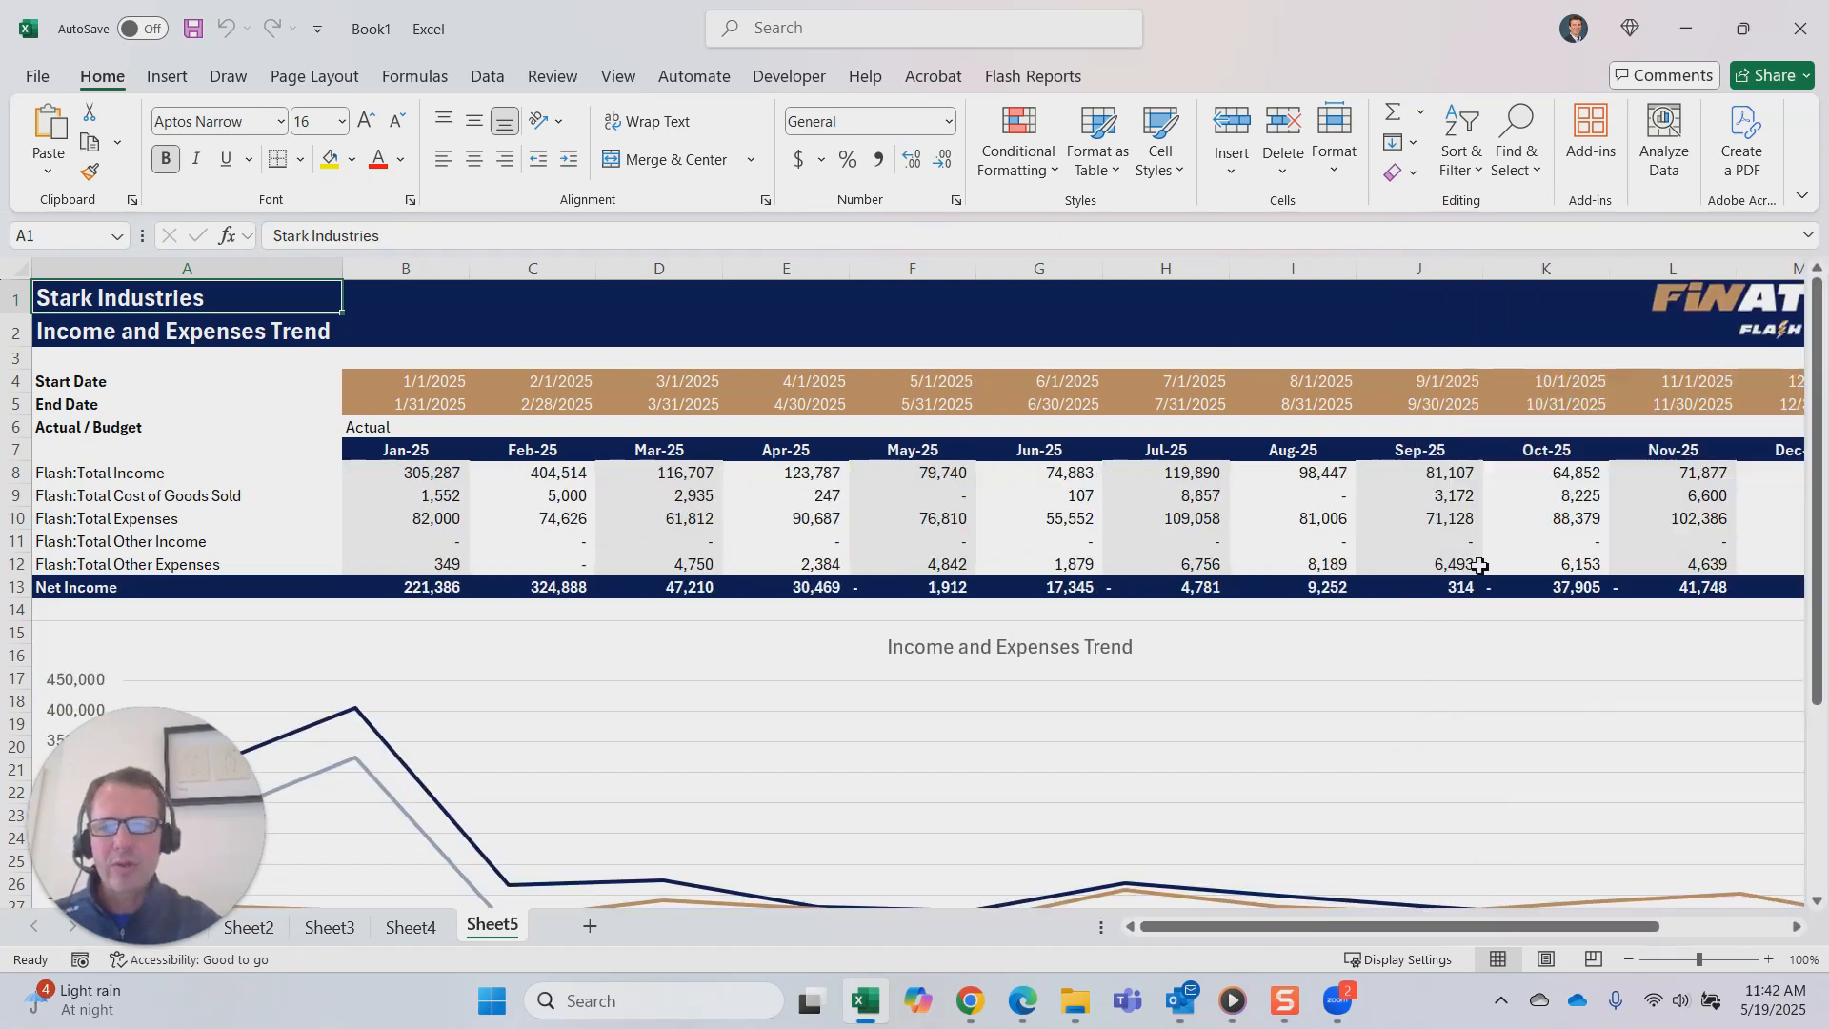
scroll(1470, 563, "down", 3)
scroll(1156, 575, "down", 1)
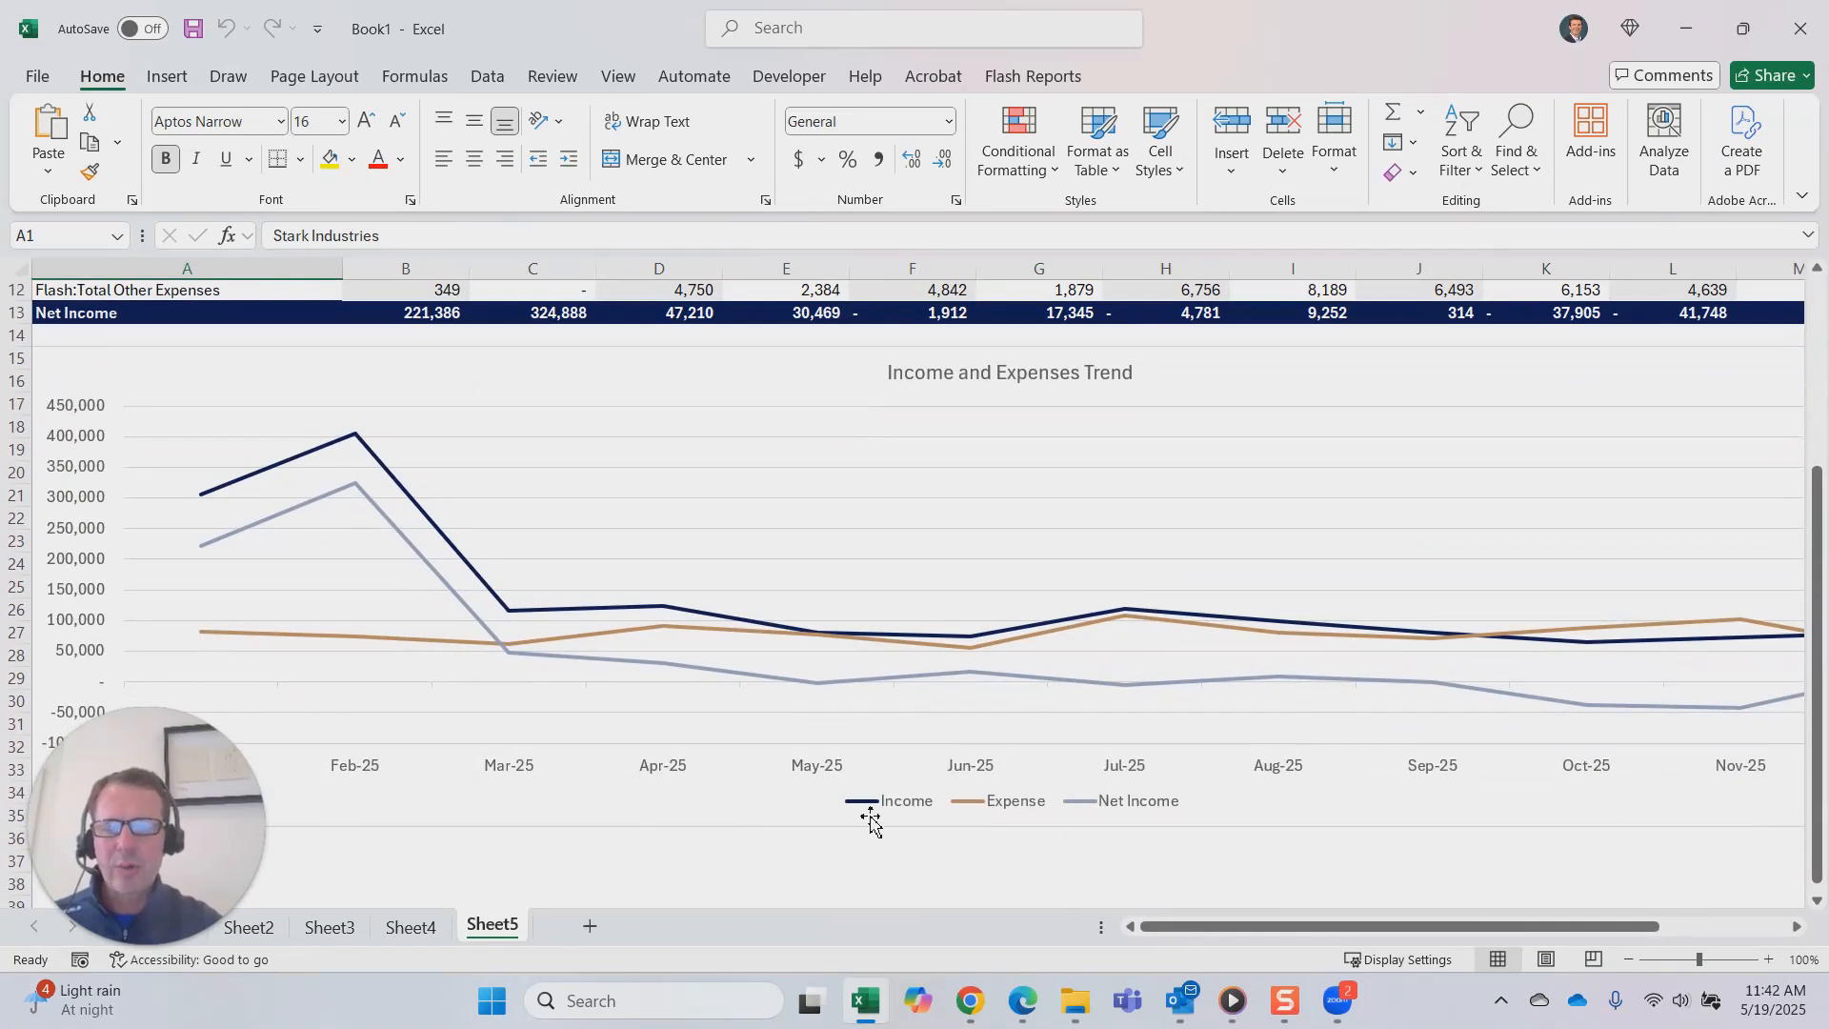
scroll(1102, 712, "down", 2)
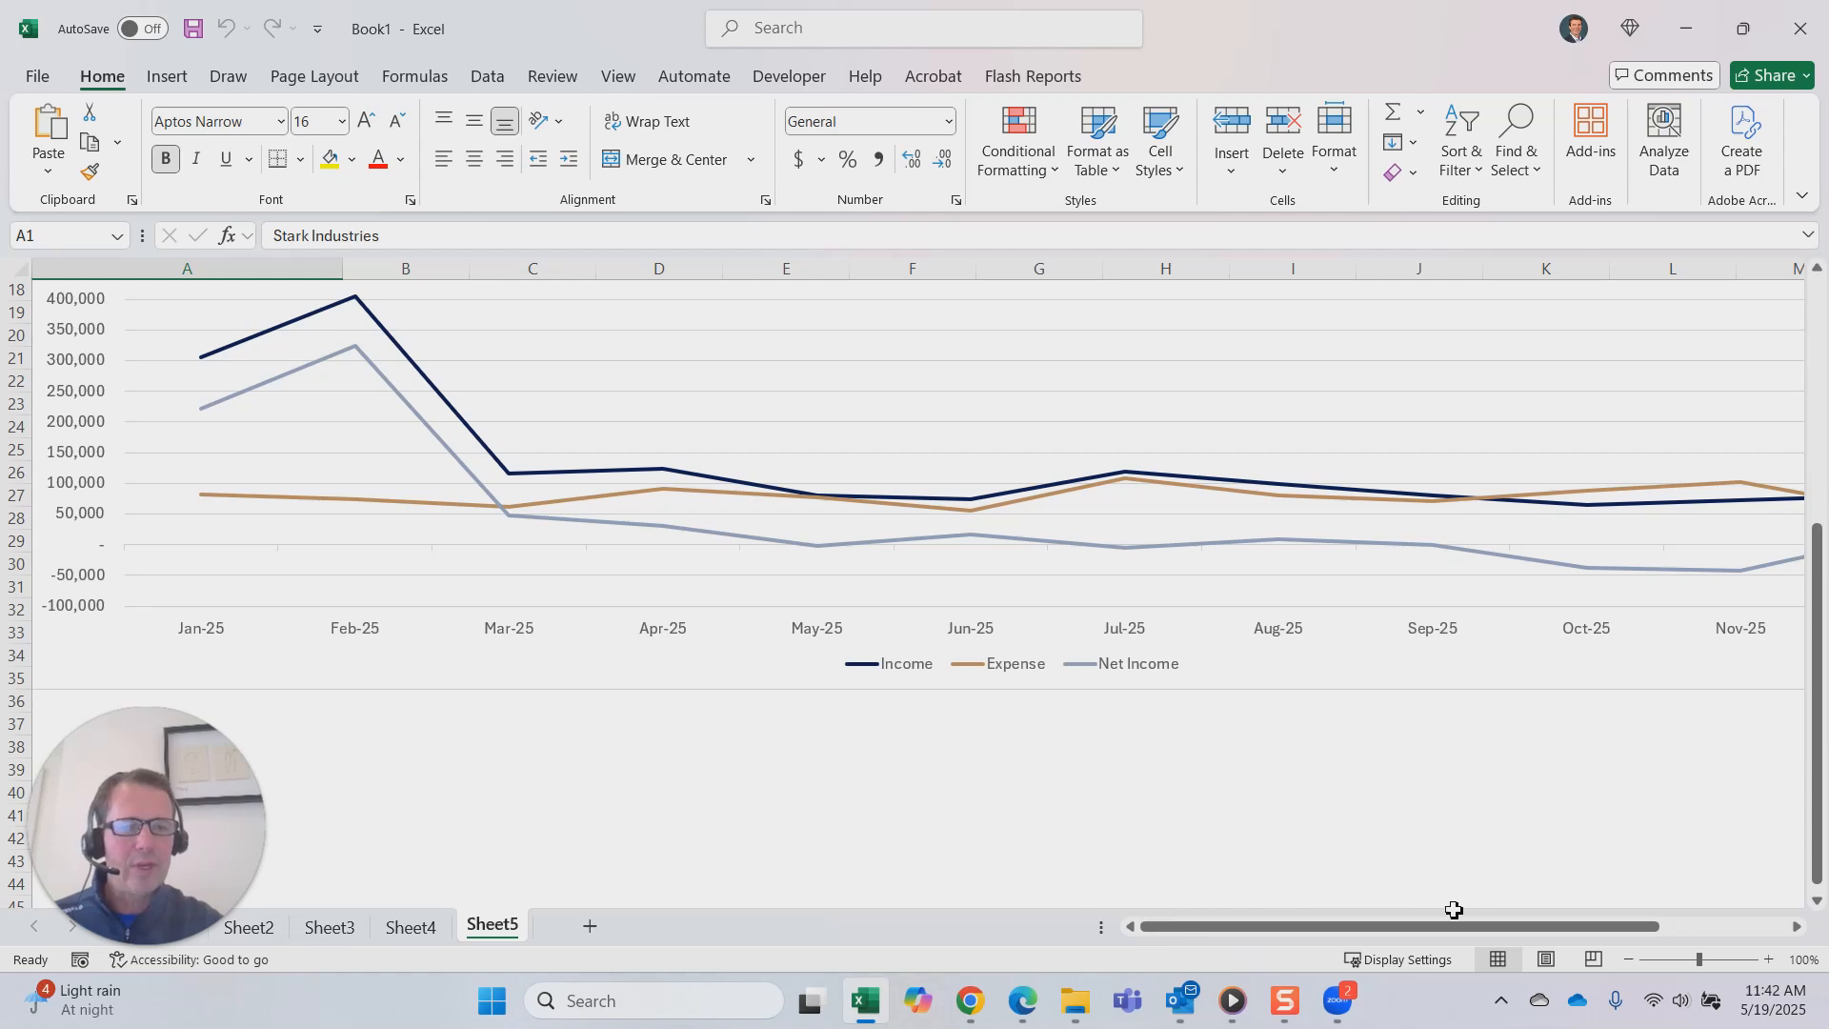
left_click_drag(1456, 932, 1216, 727)
scroll(1128, 557, "up", 3)
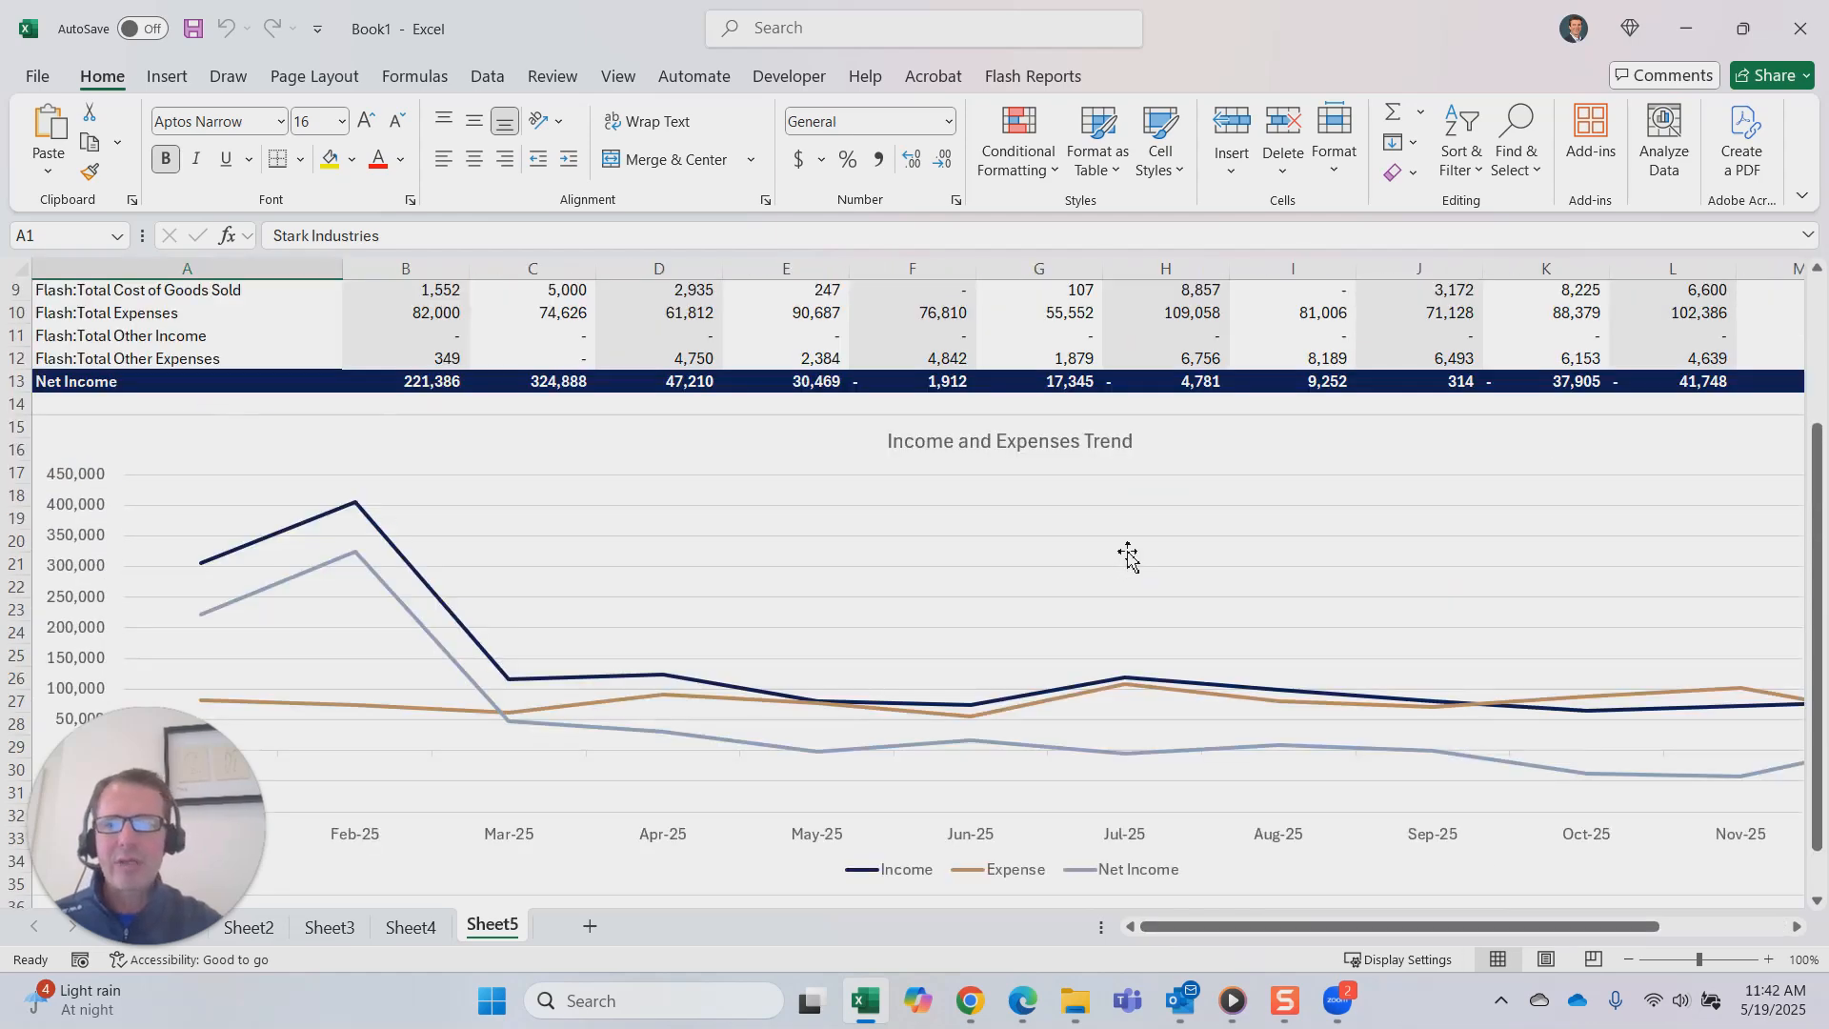
scroll(1128, 557, "up", 3)
left_click(973, 678)
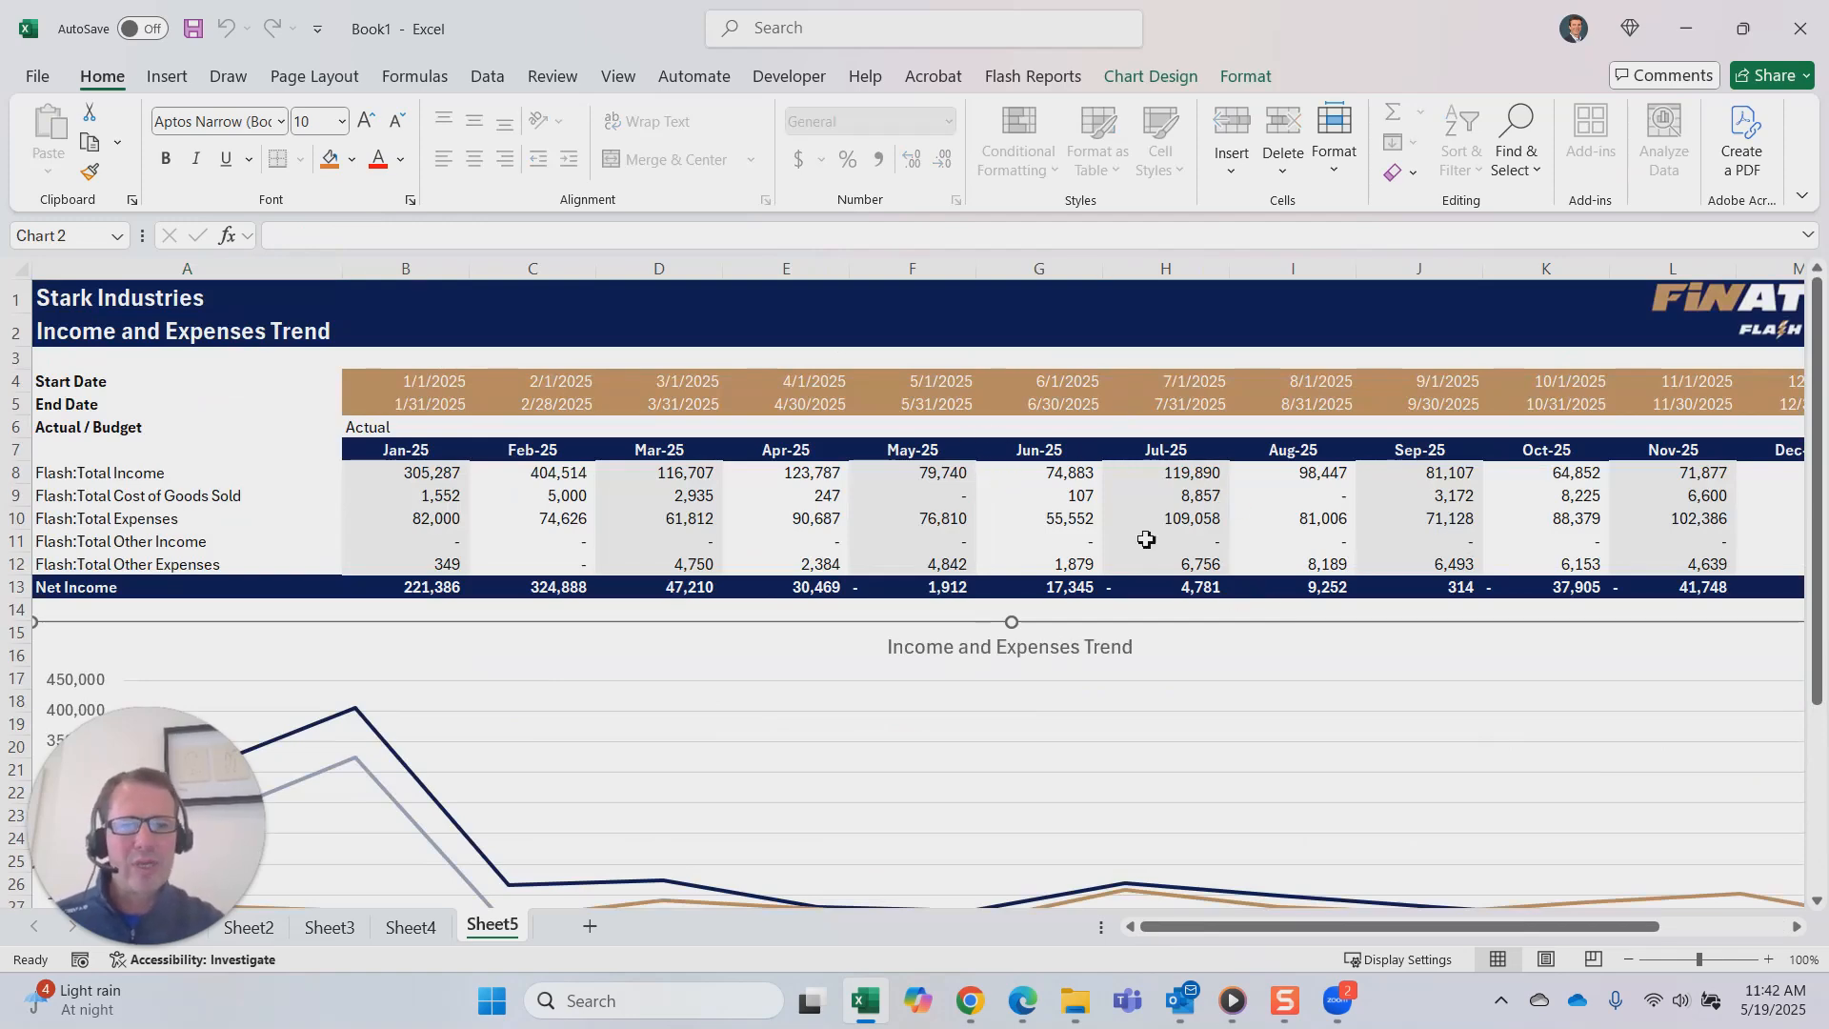
mouse_move(1399, 929)
left_mouse_down()
mouse_move(1525, 932)
mouse_move(1398, 930)
left_mouse_up()
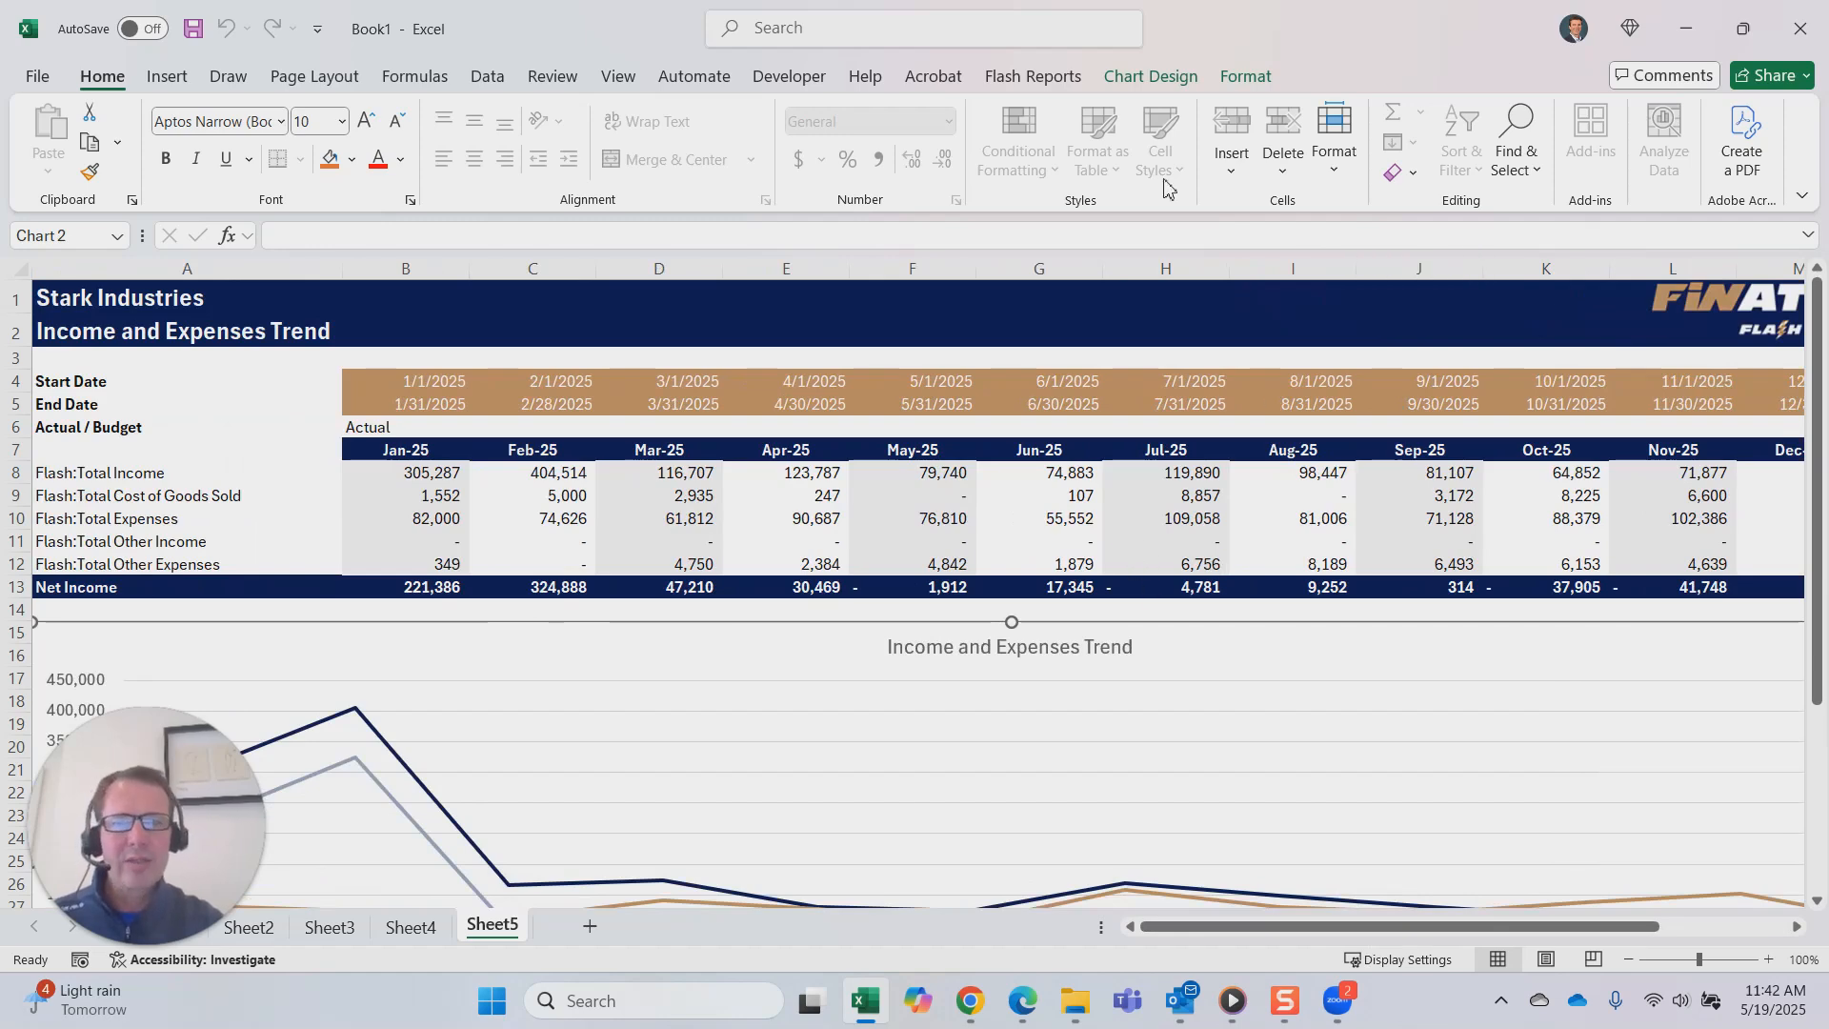
- Start another report import and choose Dashboard from the Chart and Dashboard Reports type
left_click(1048, 77)
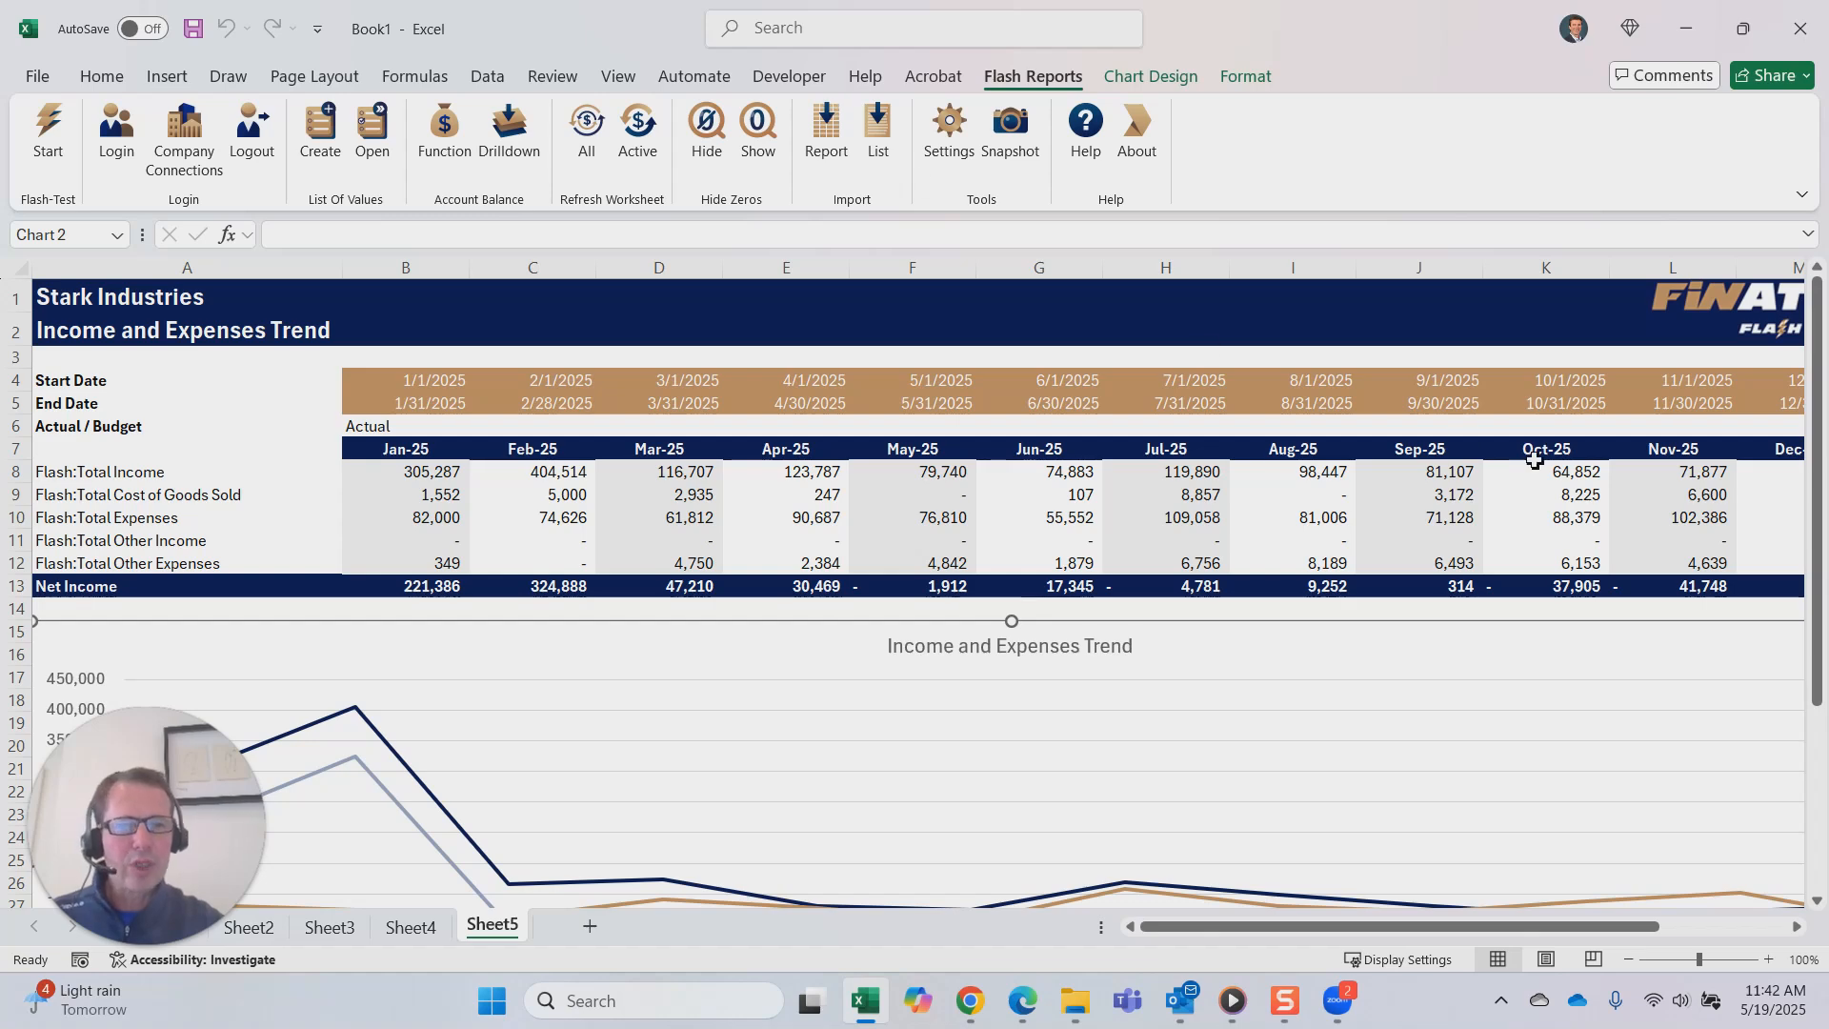
left_click(826, 133)
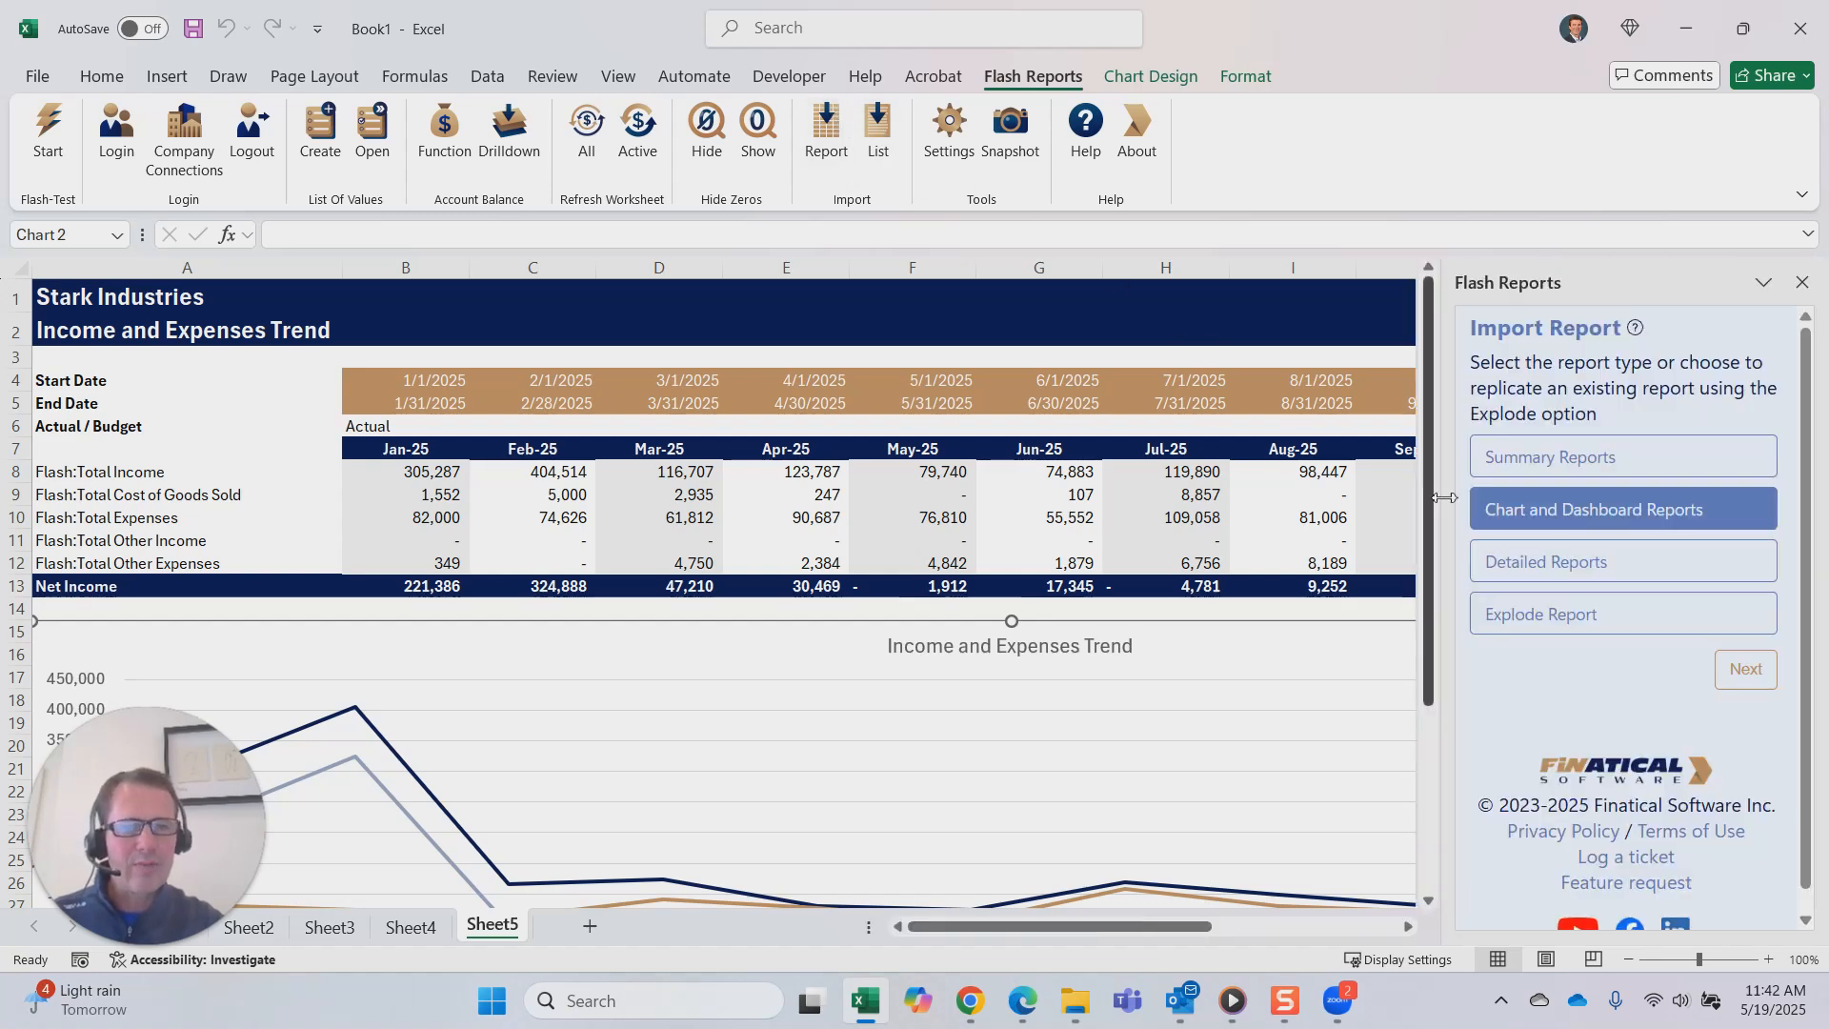
left_click(1747, 670)
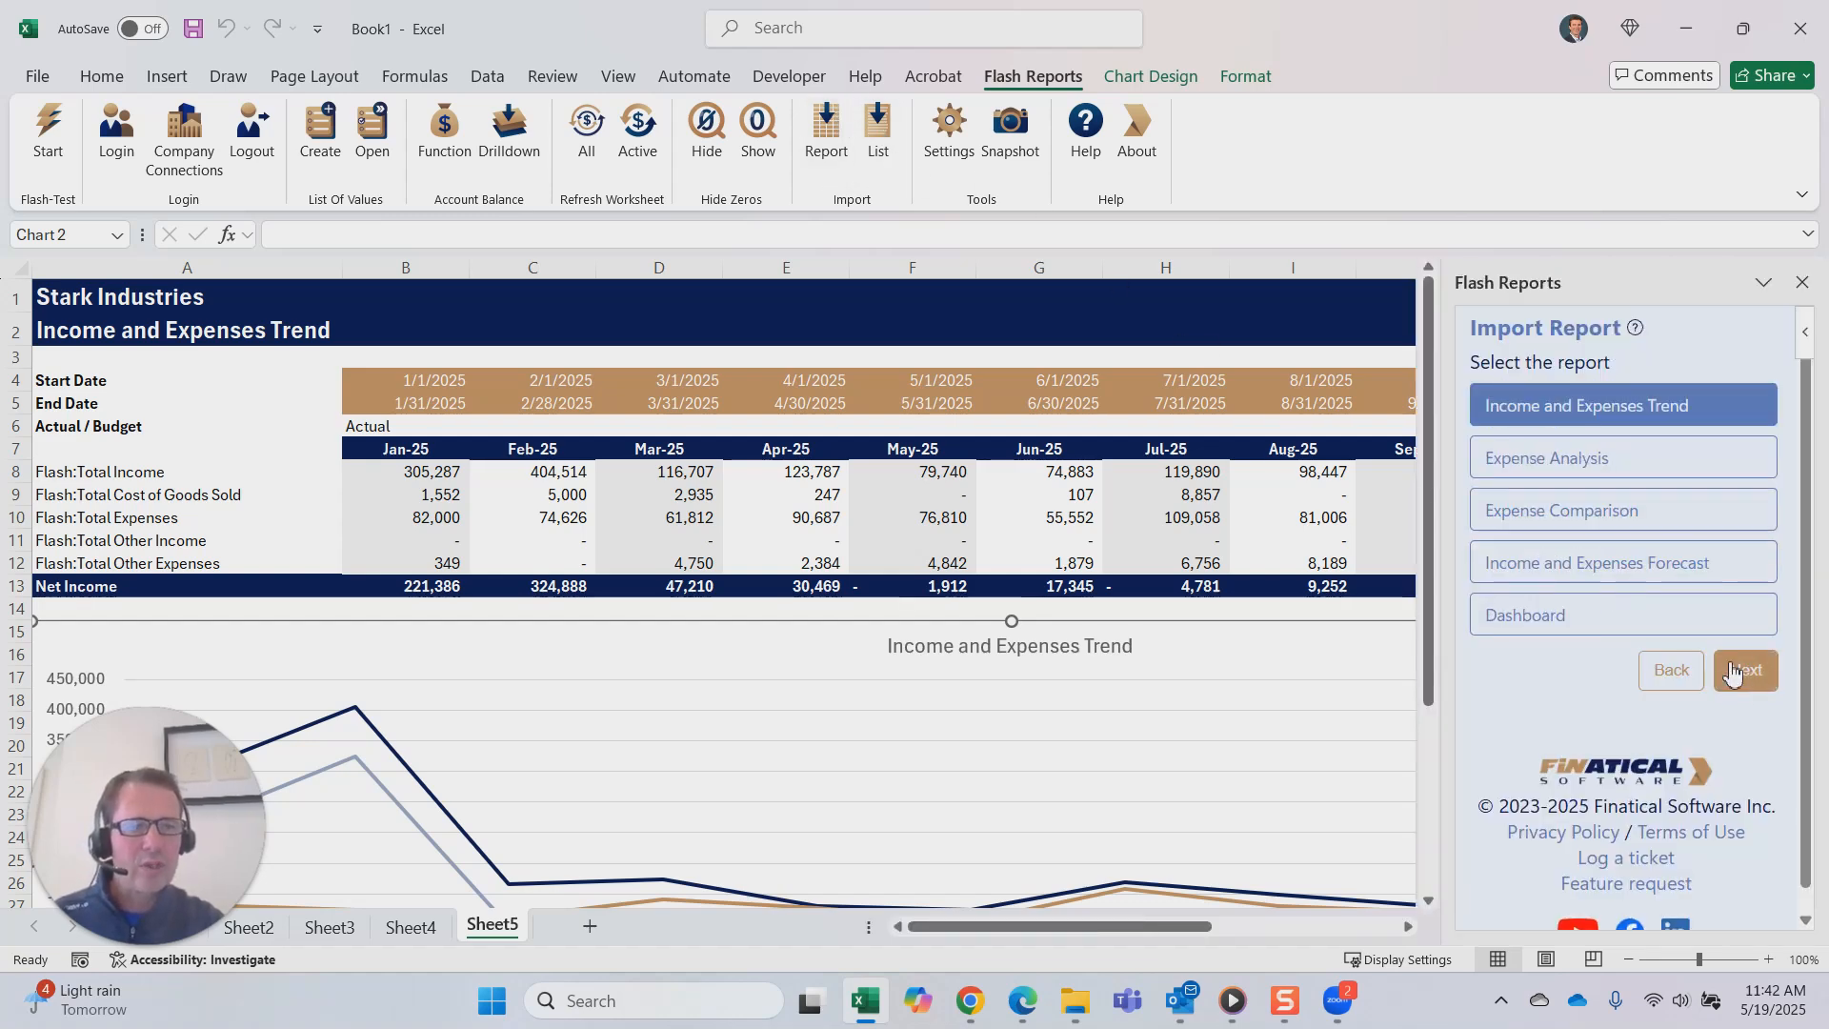
left_click(1559, 618)
left_click(1746, 670)
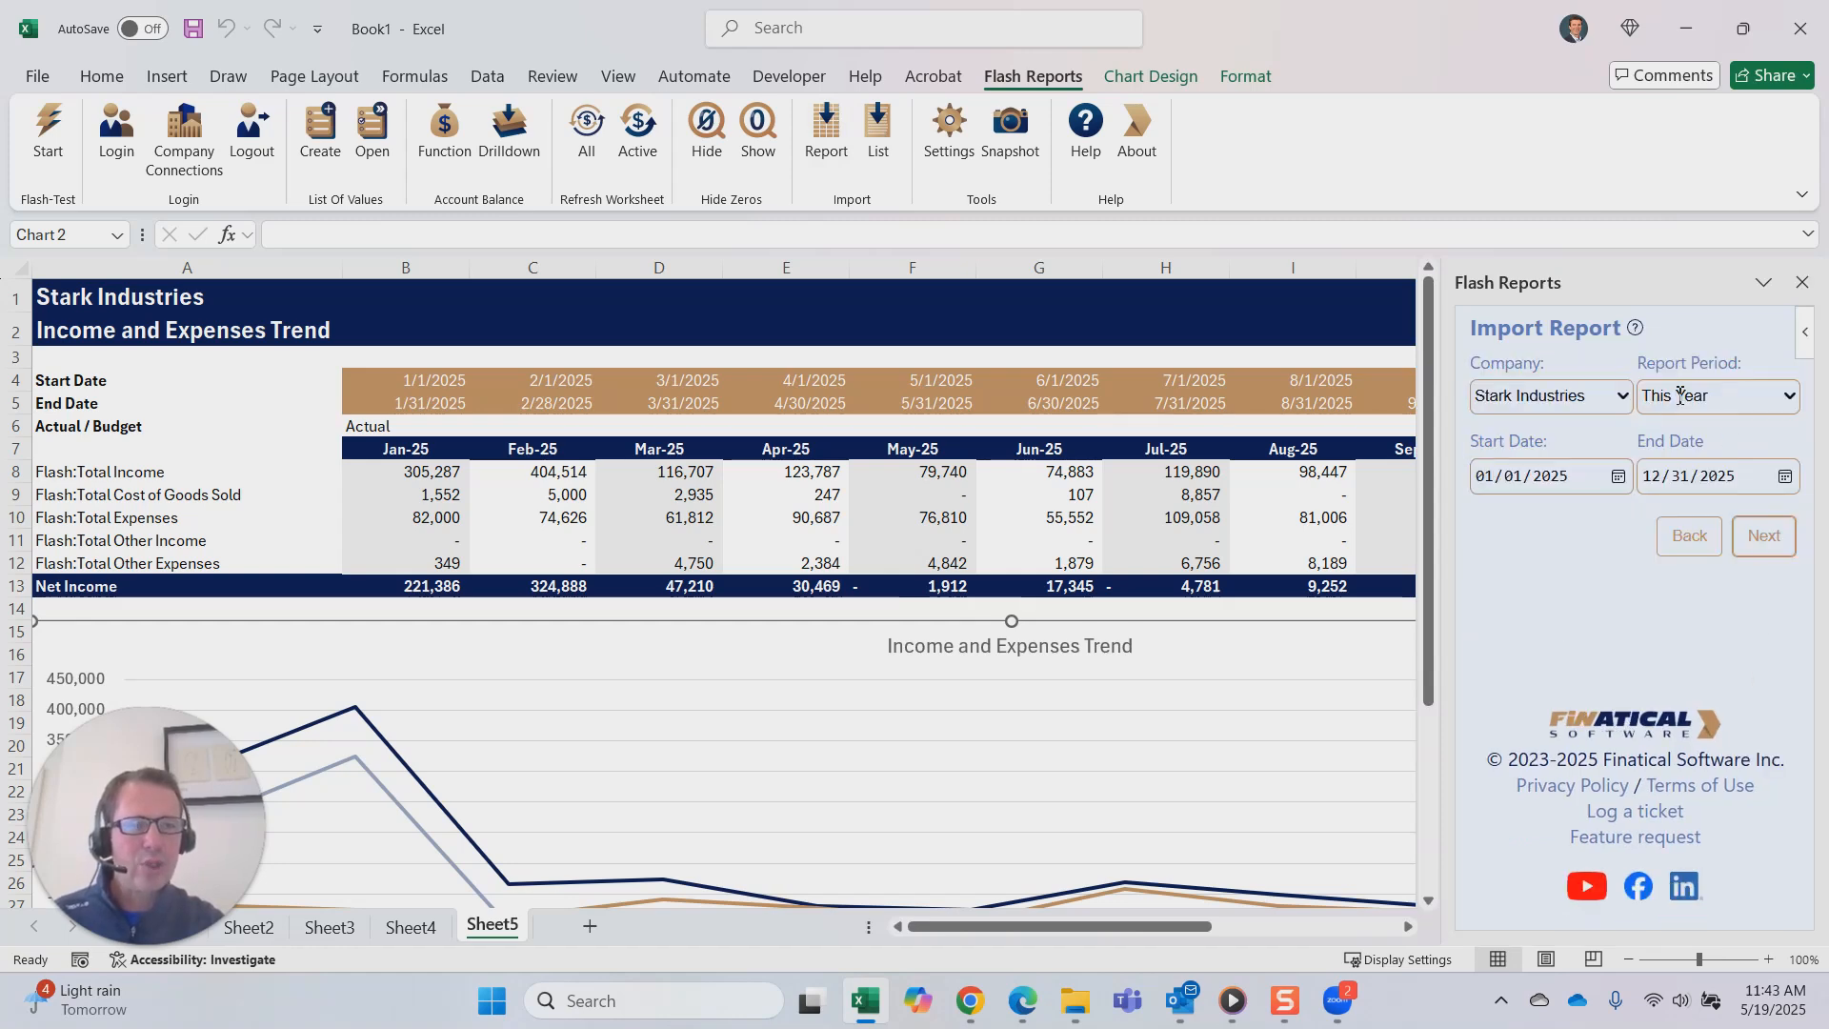
- Import the Dashboard for Stark Industries with the Last Month period, the Budget_FY25_P&L budget, custom styles and custom chart colors
left_click(1791, 398)
scroll(1591, 700, "down", 3)
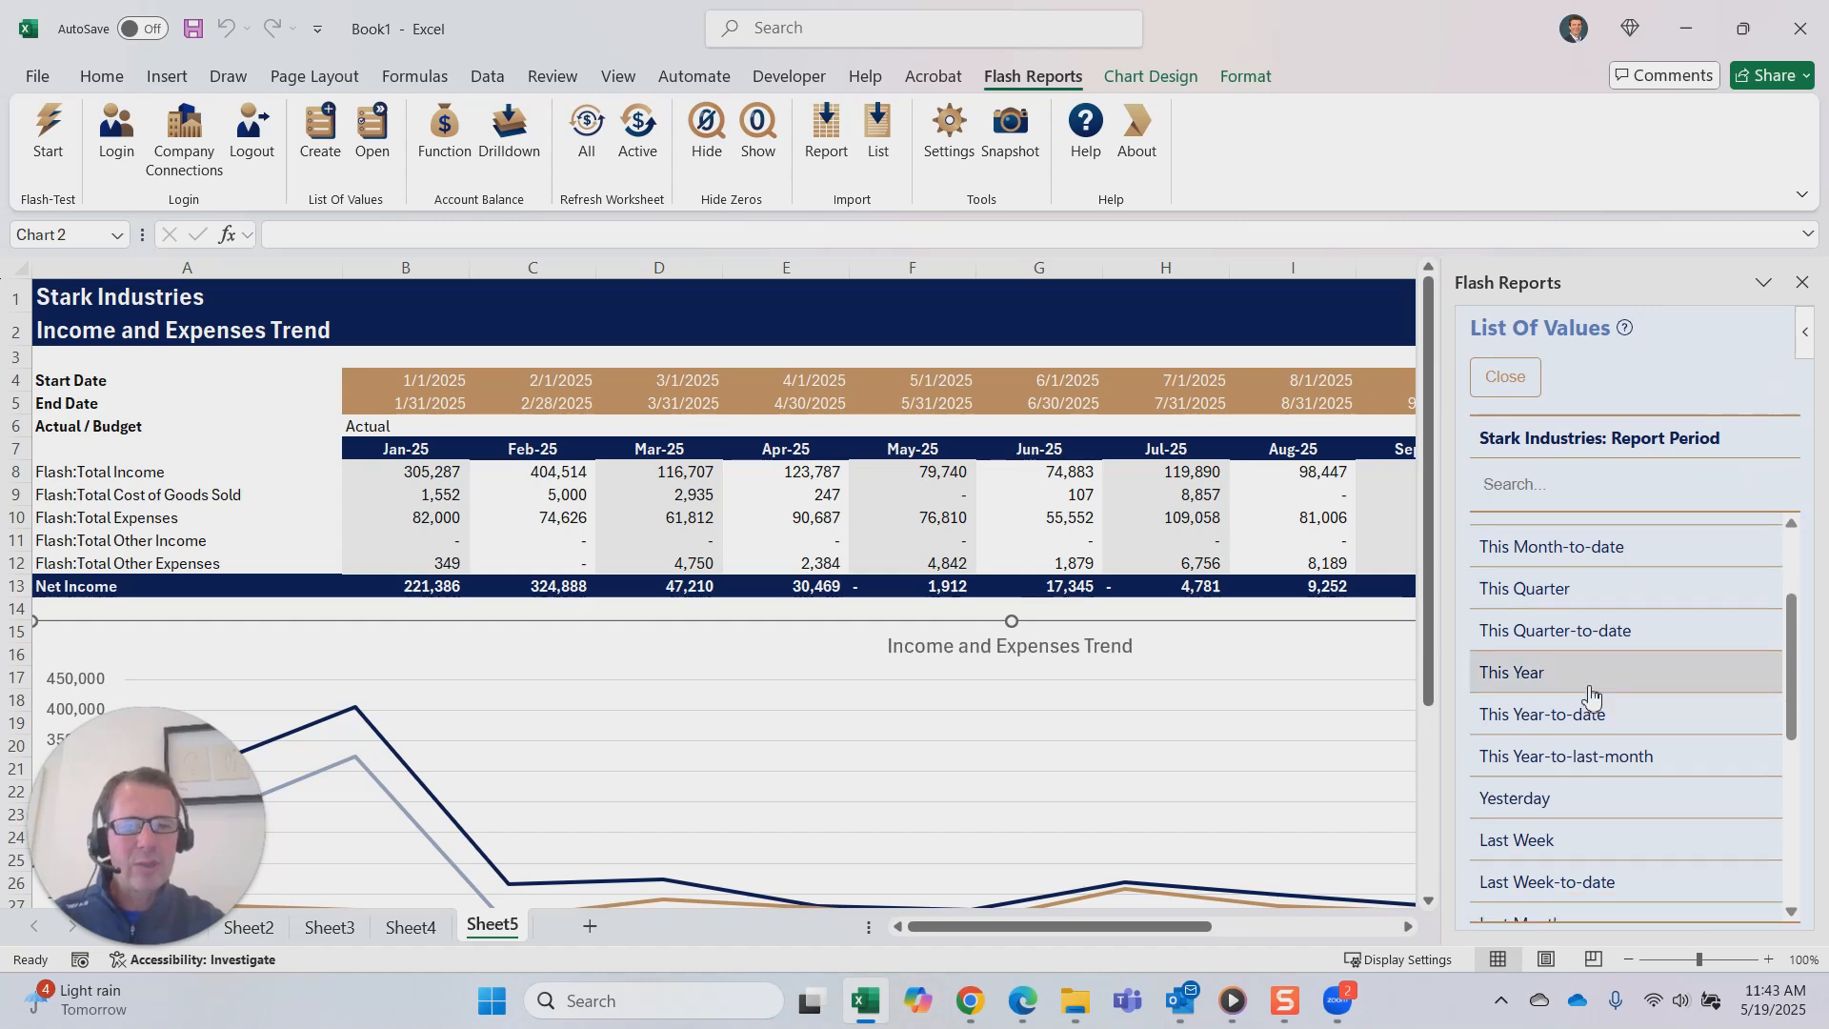
left_click(1593, 713)
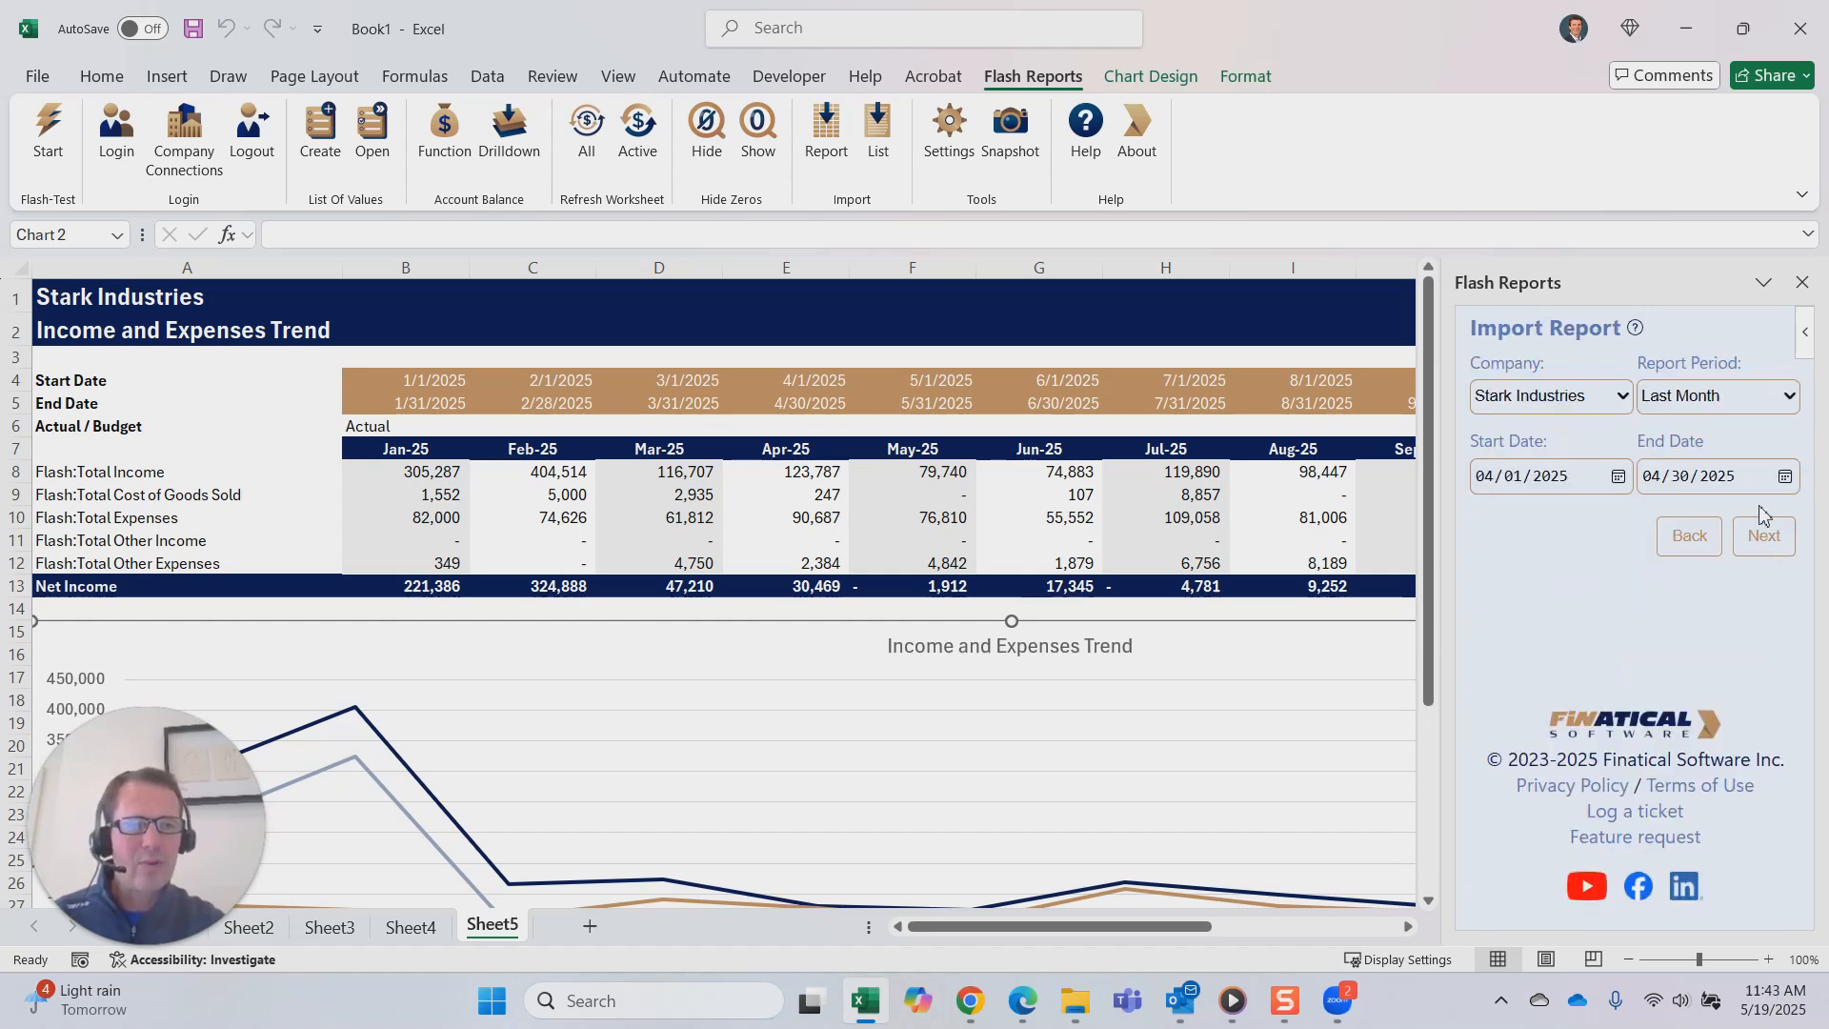
left_click(1765, 536)
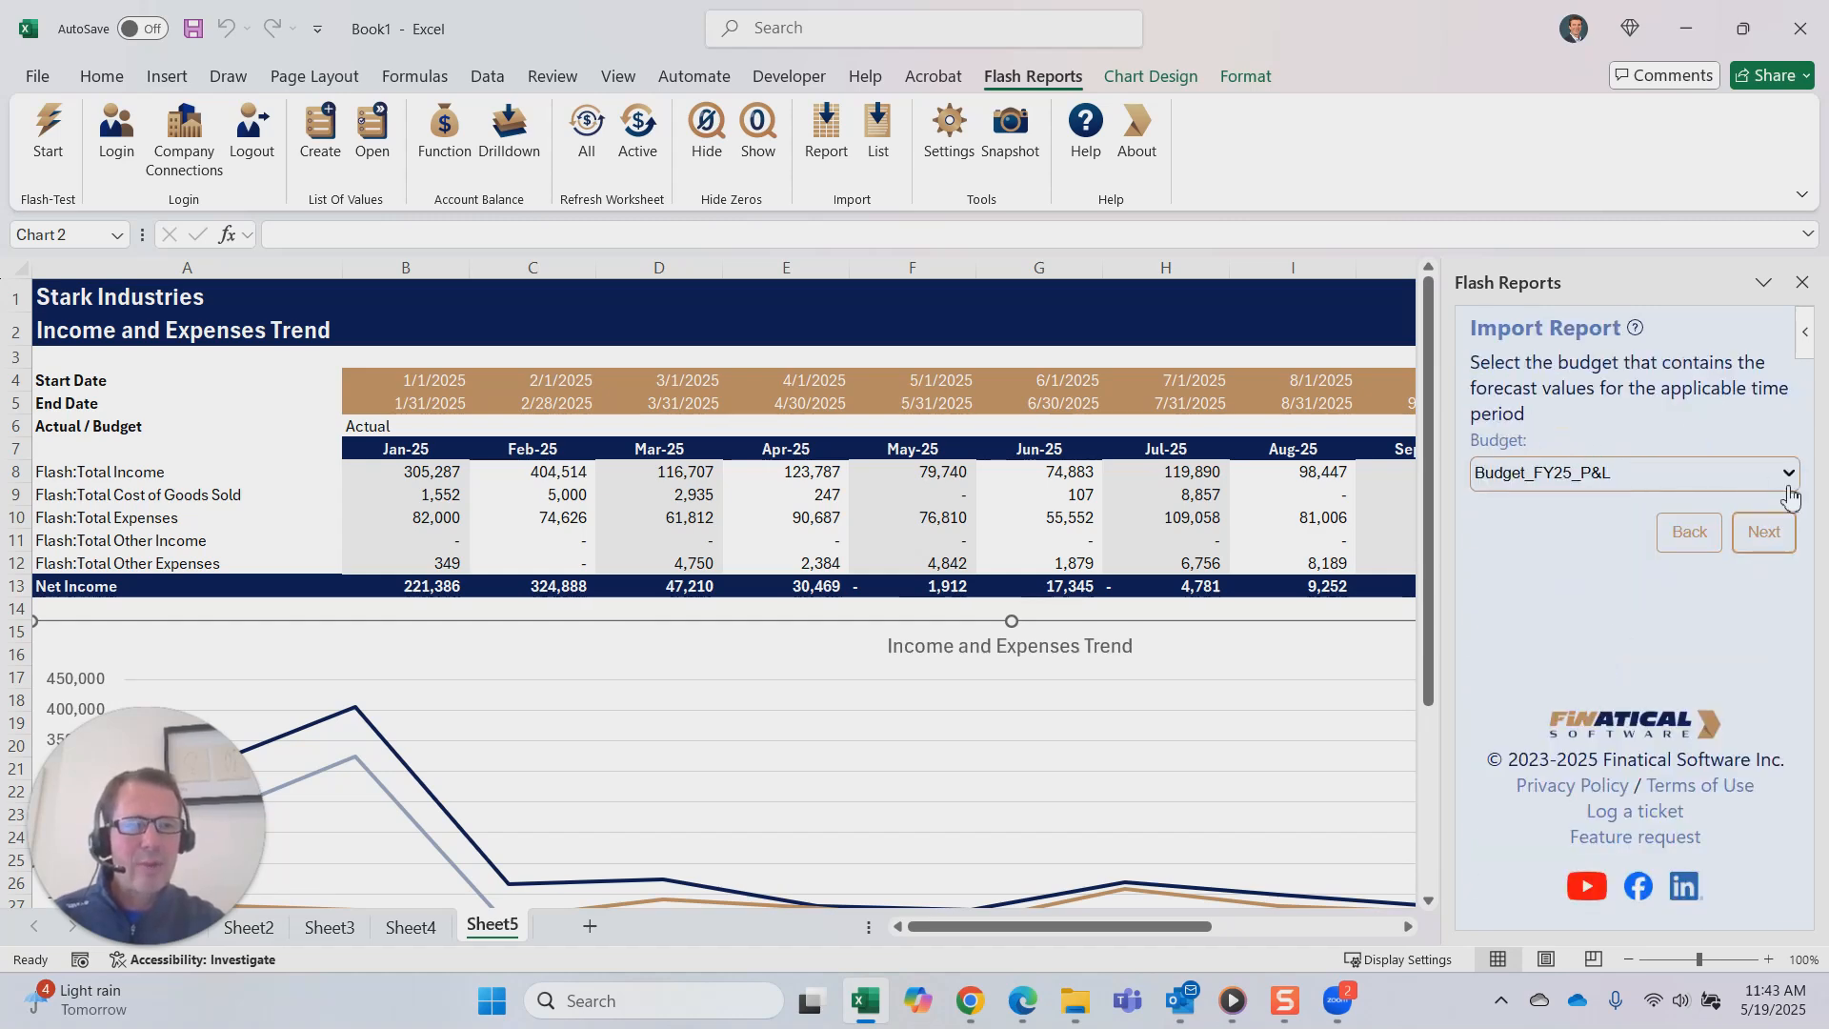
left_click(1763, 532)
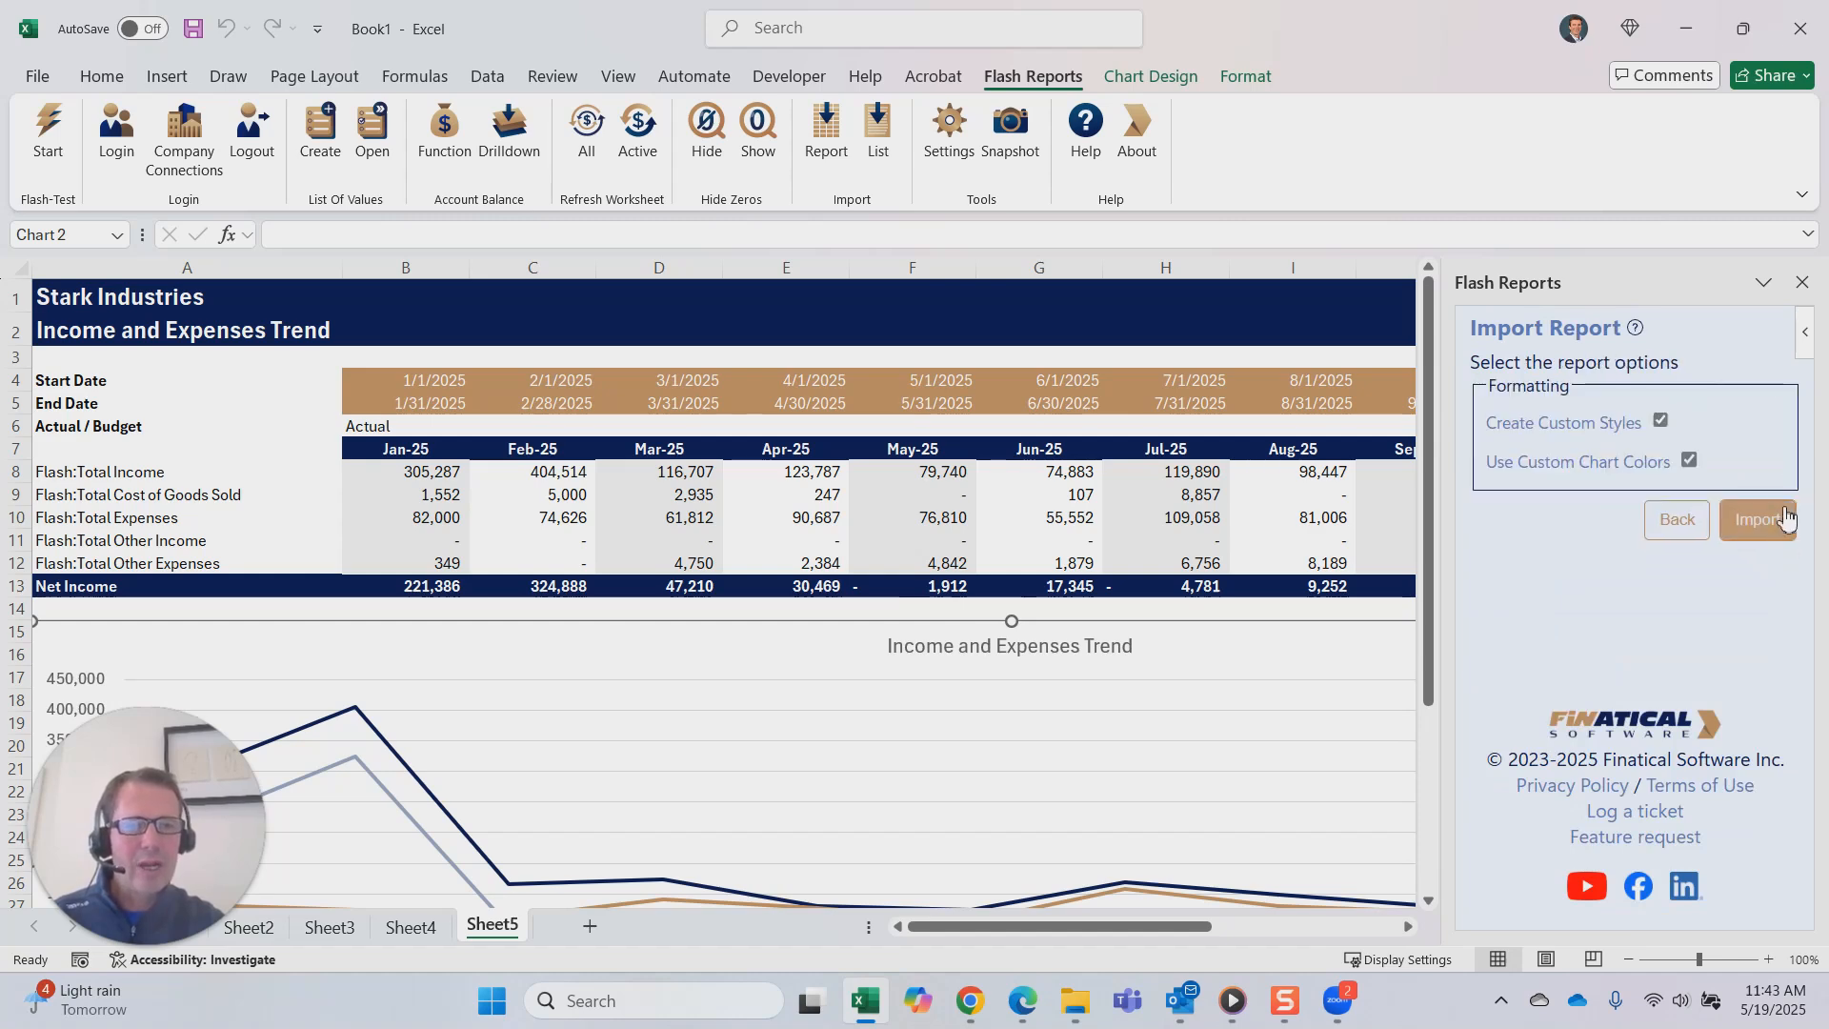
left_click(1761, 522)
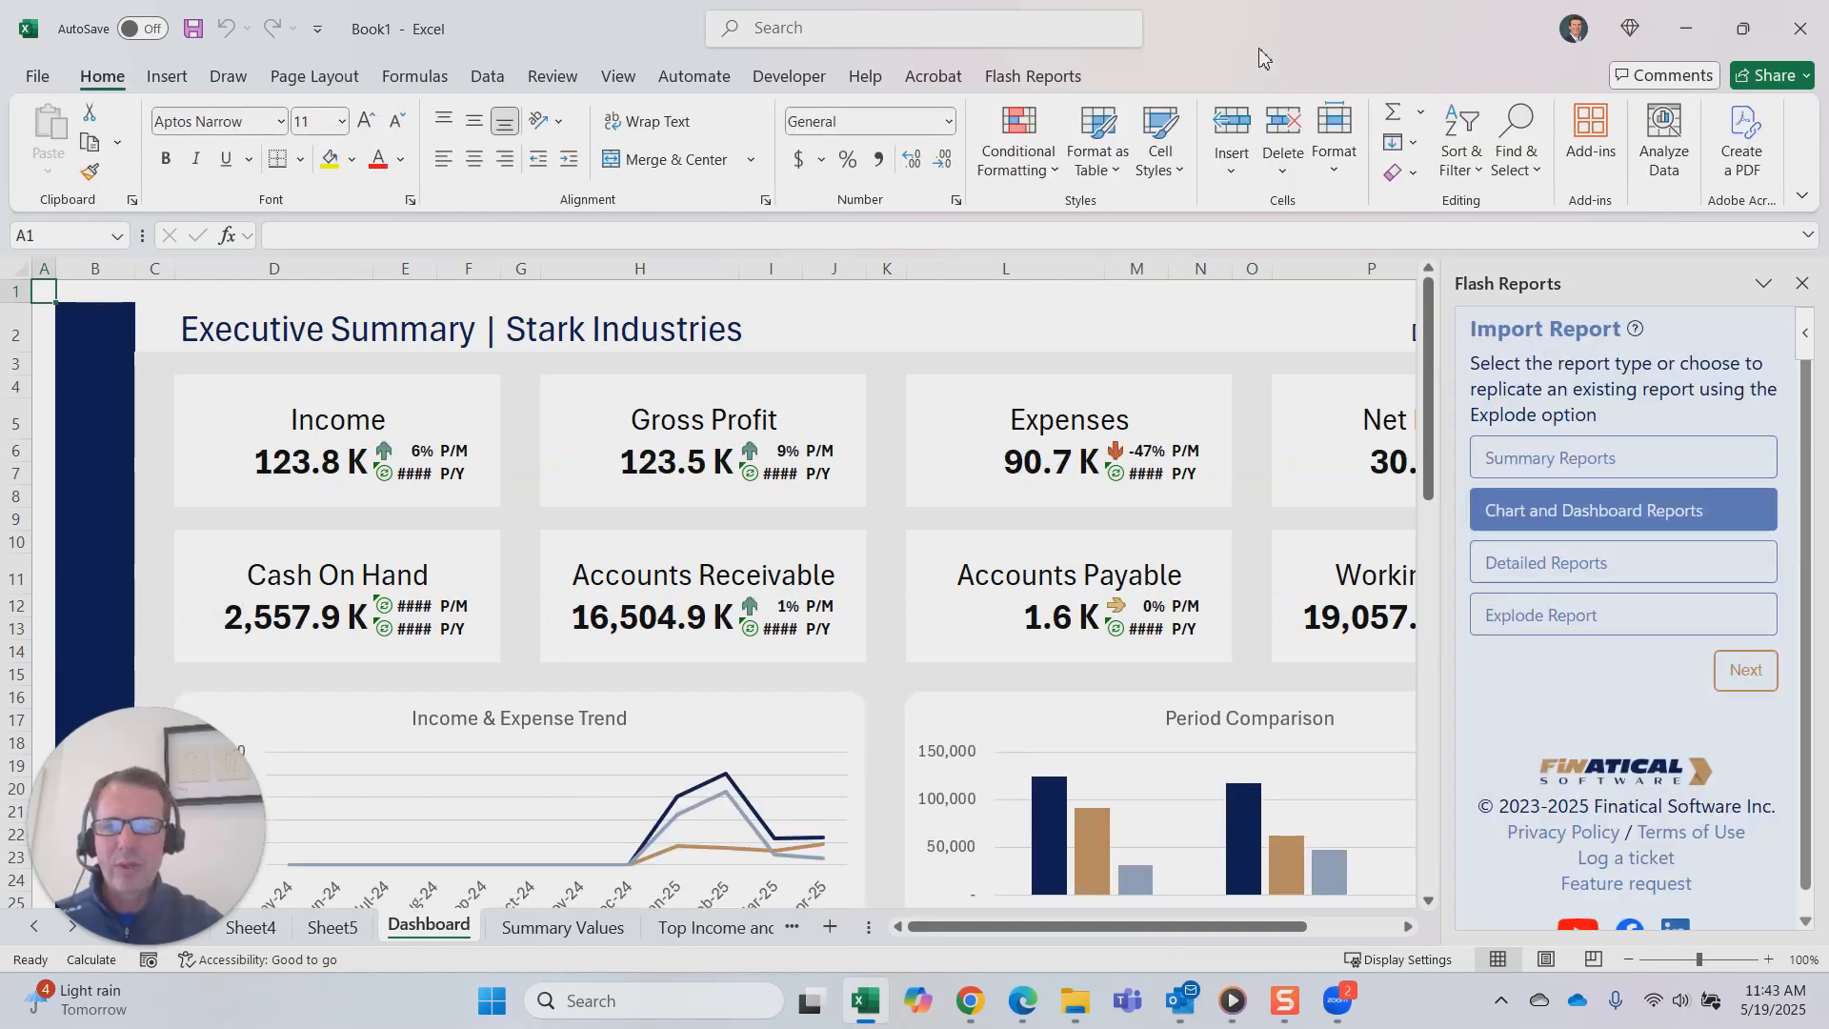
- Close the import pane, look over the summary cards of the Stark Industries dashboard, and show the Flash Reports commands
left_click(1803, 288)
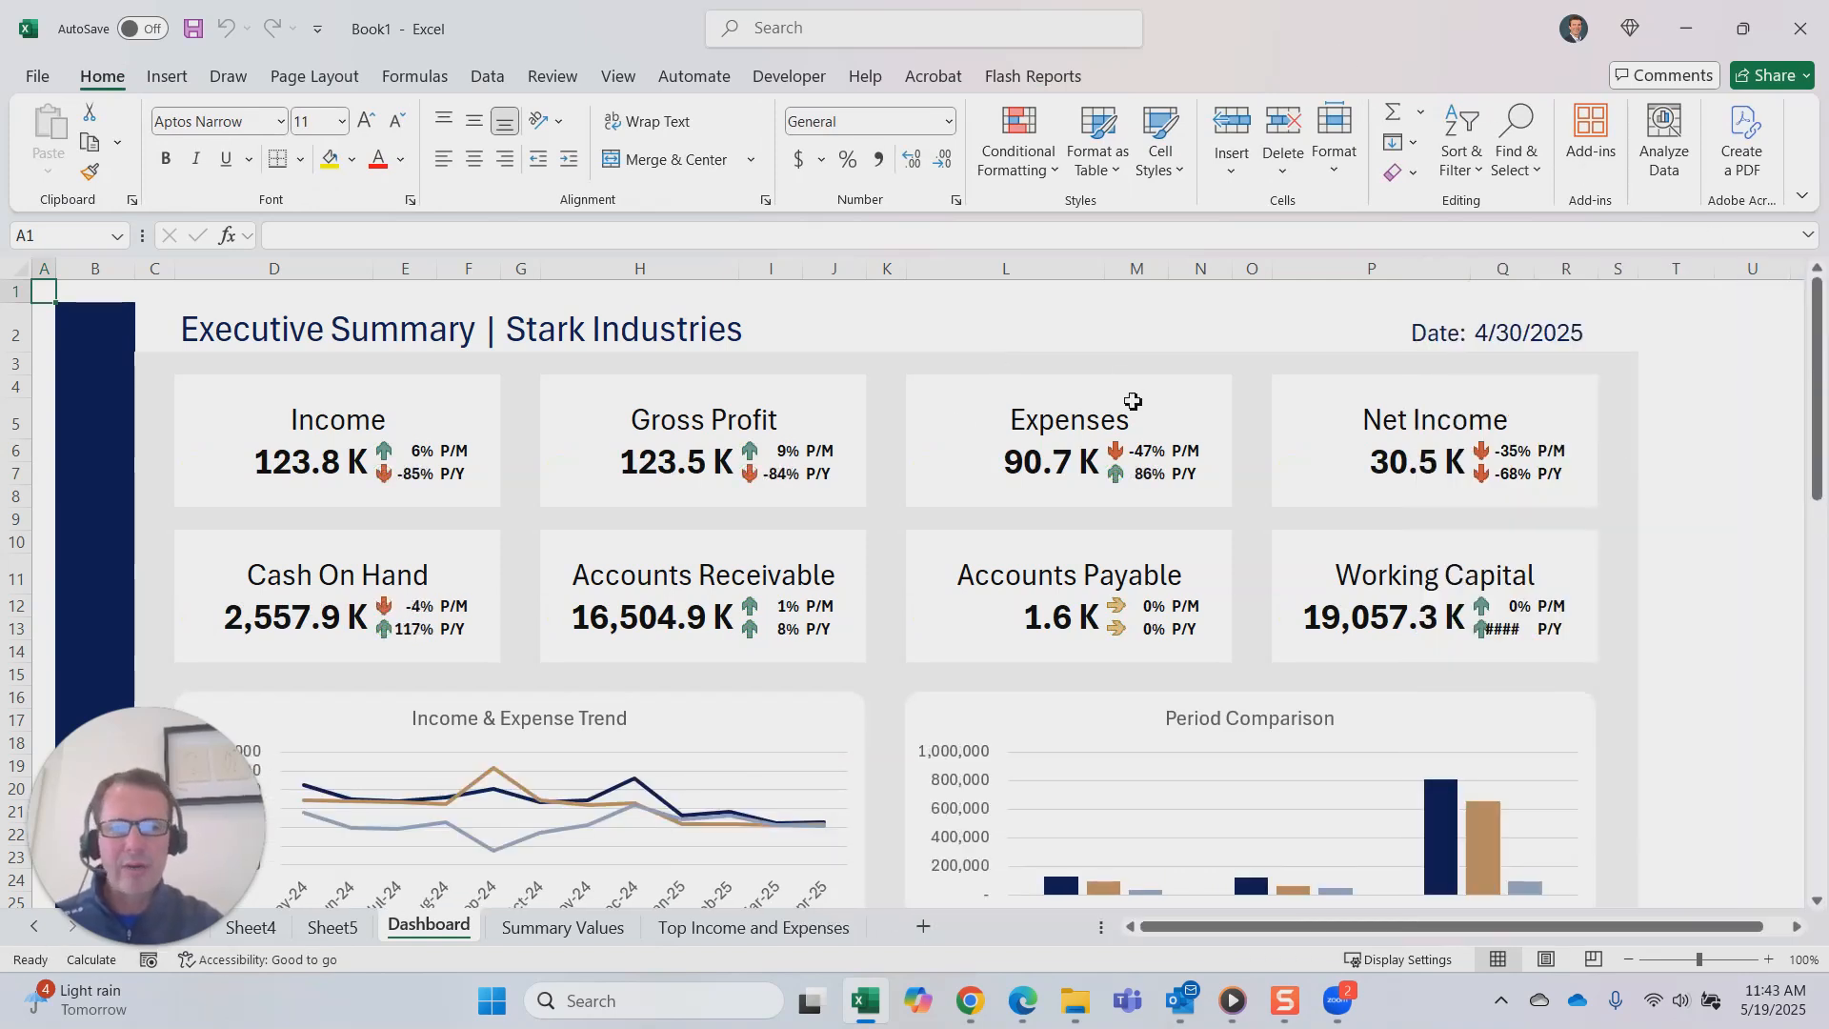
scroll(1055, 394, "down", 1)
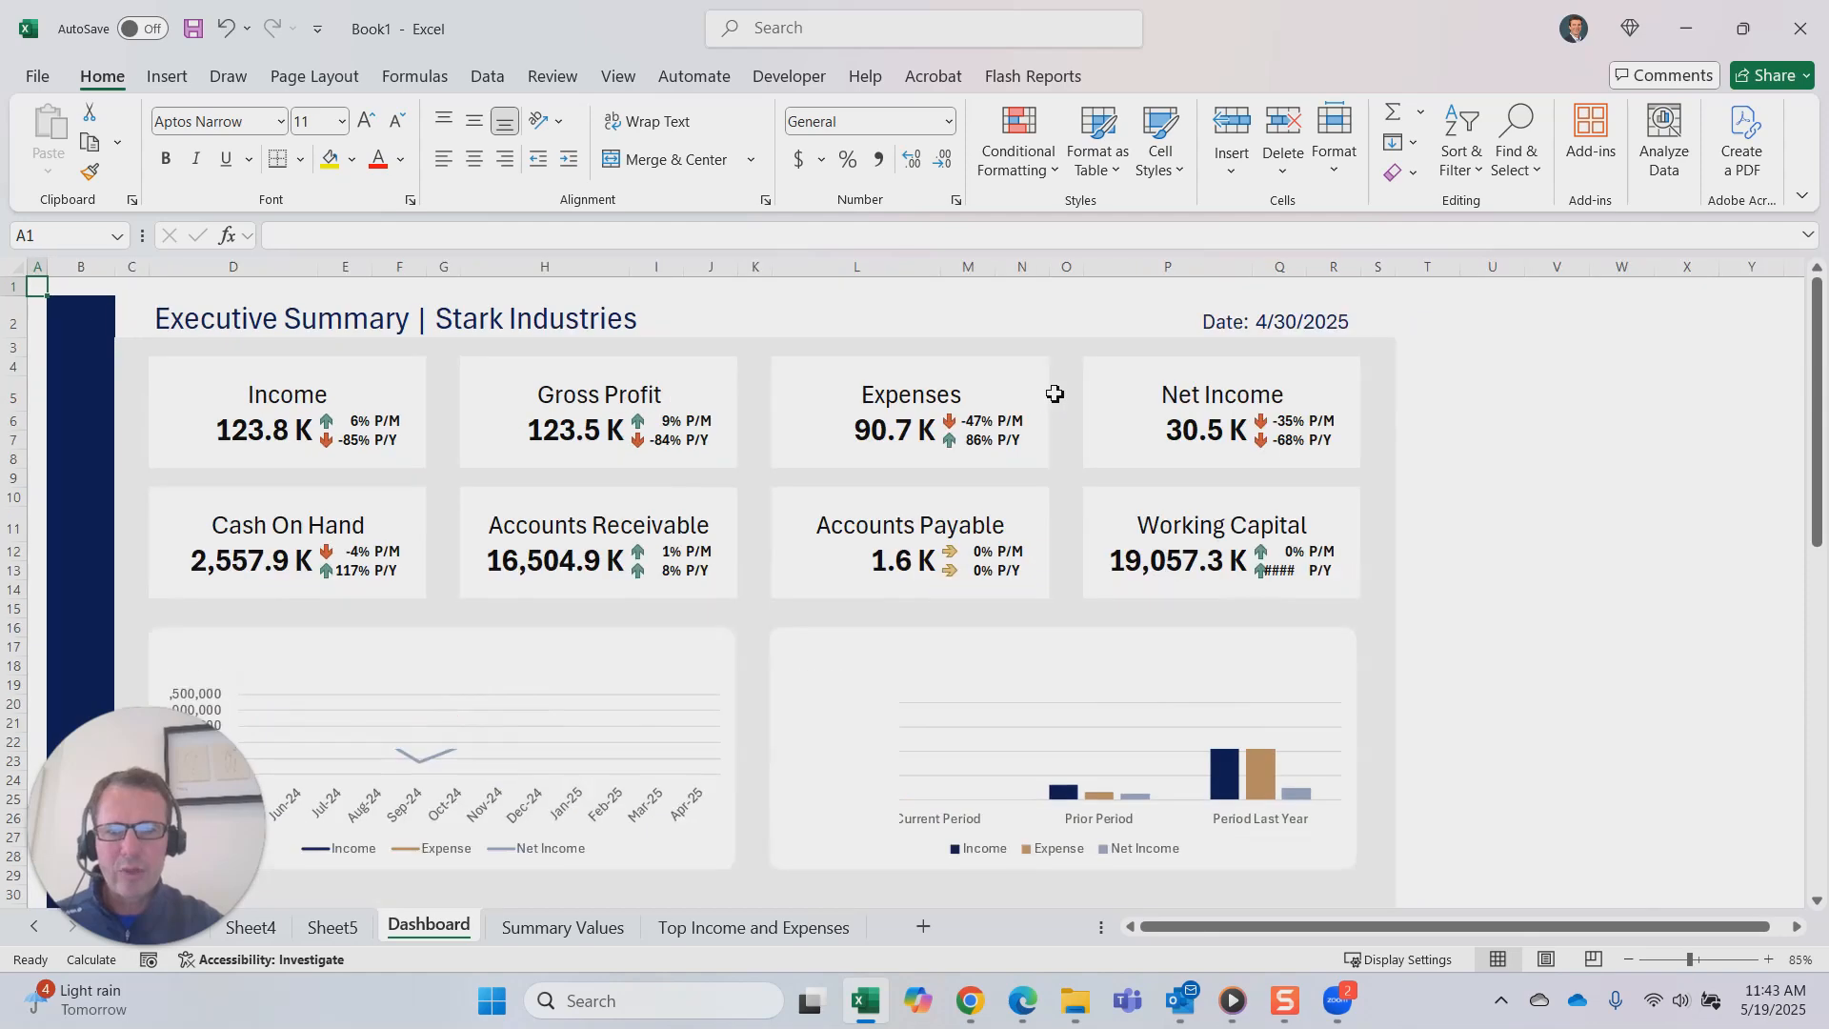
scroll(1501, 430, "down", 1)
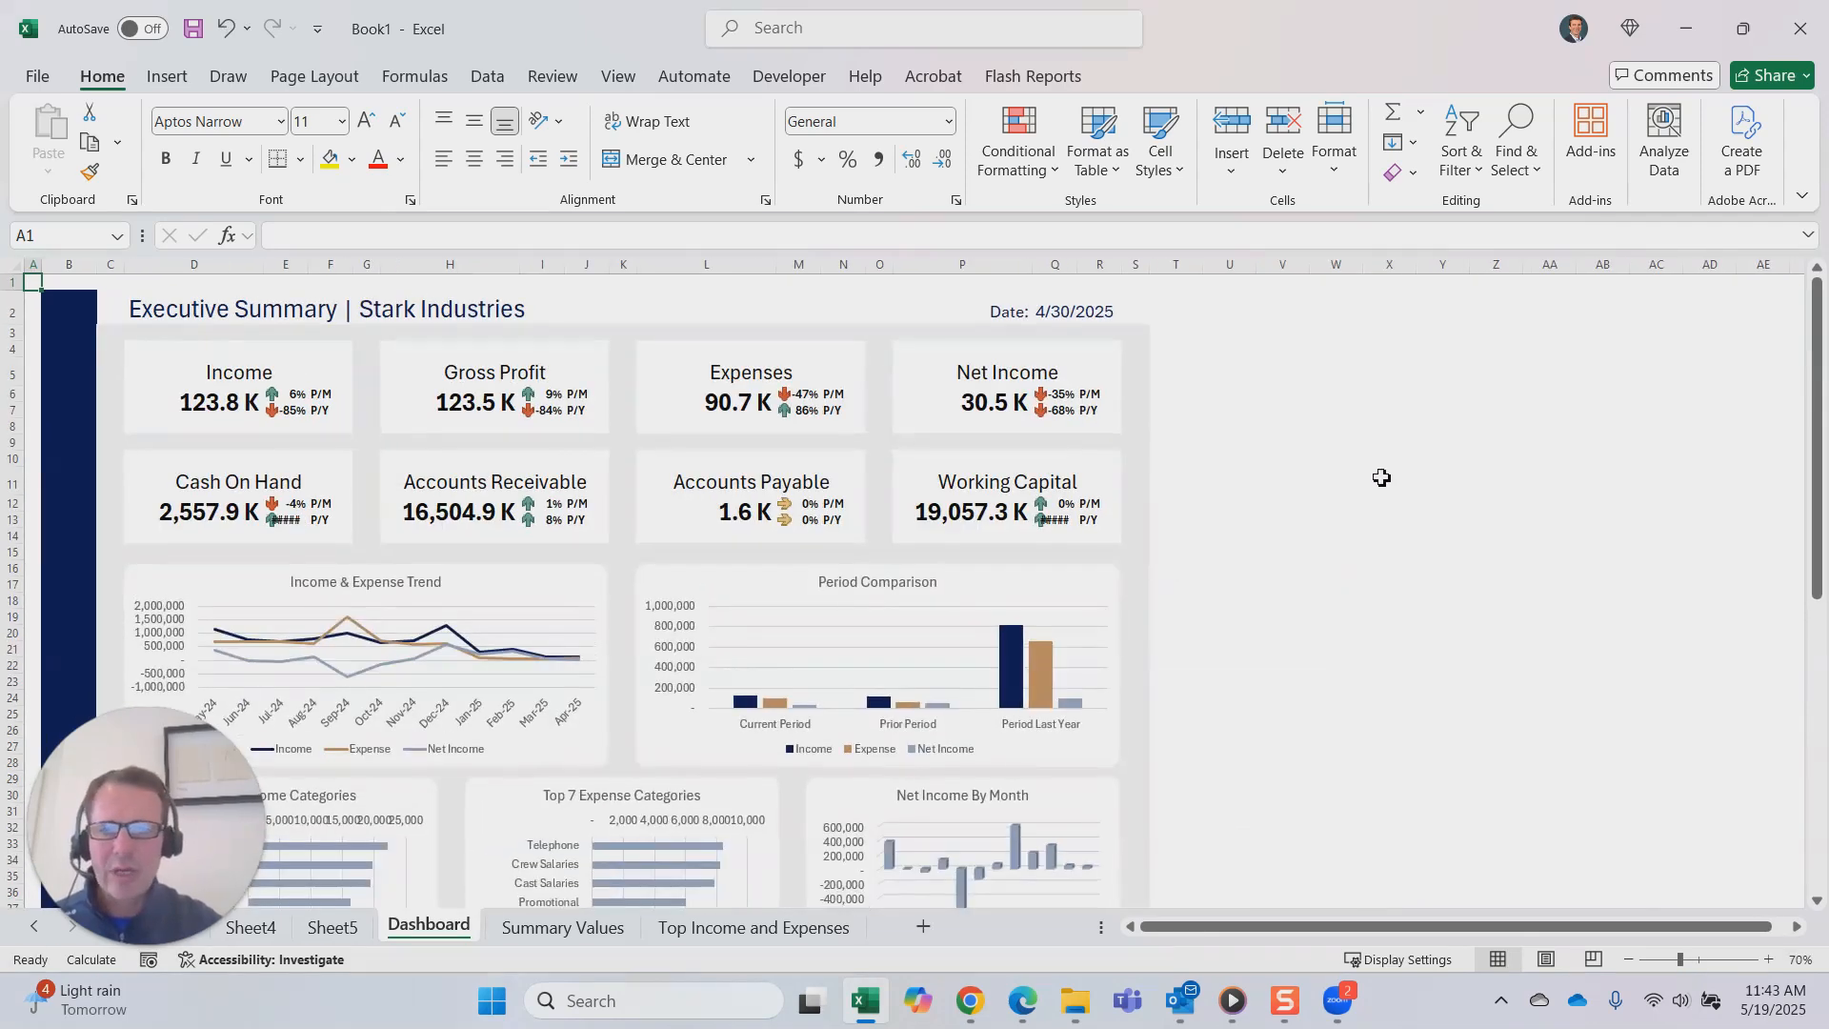
left_click(1033, 76)
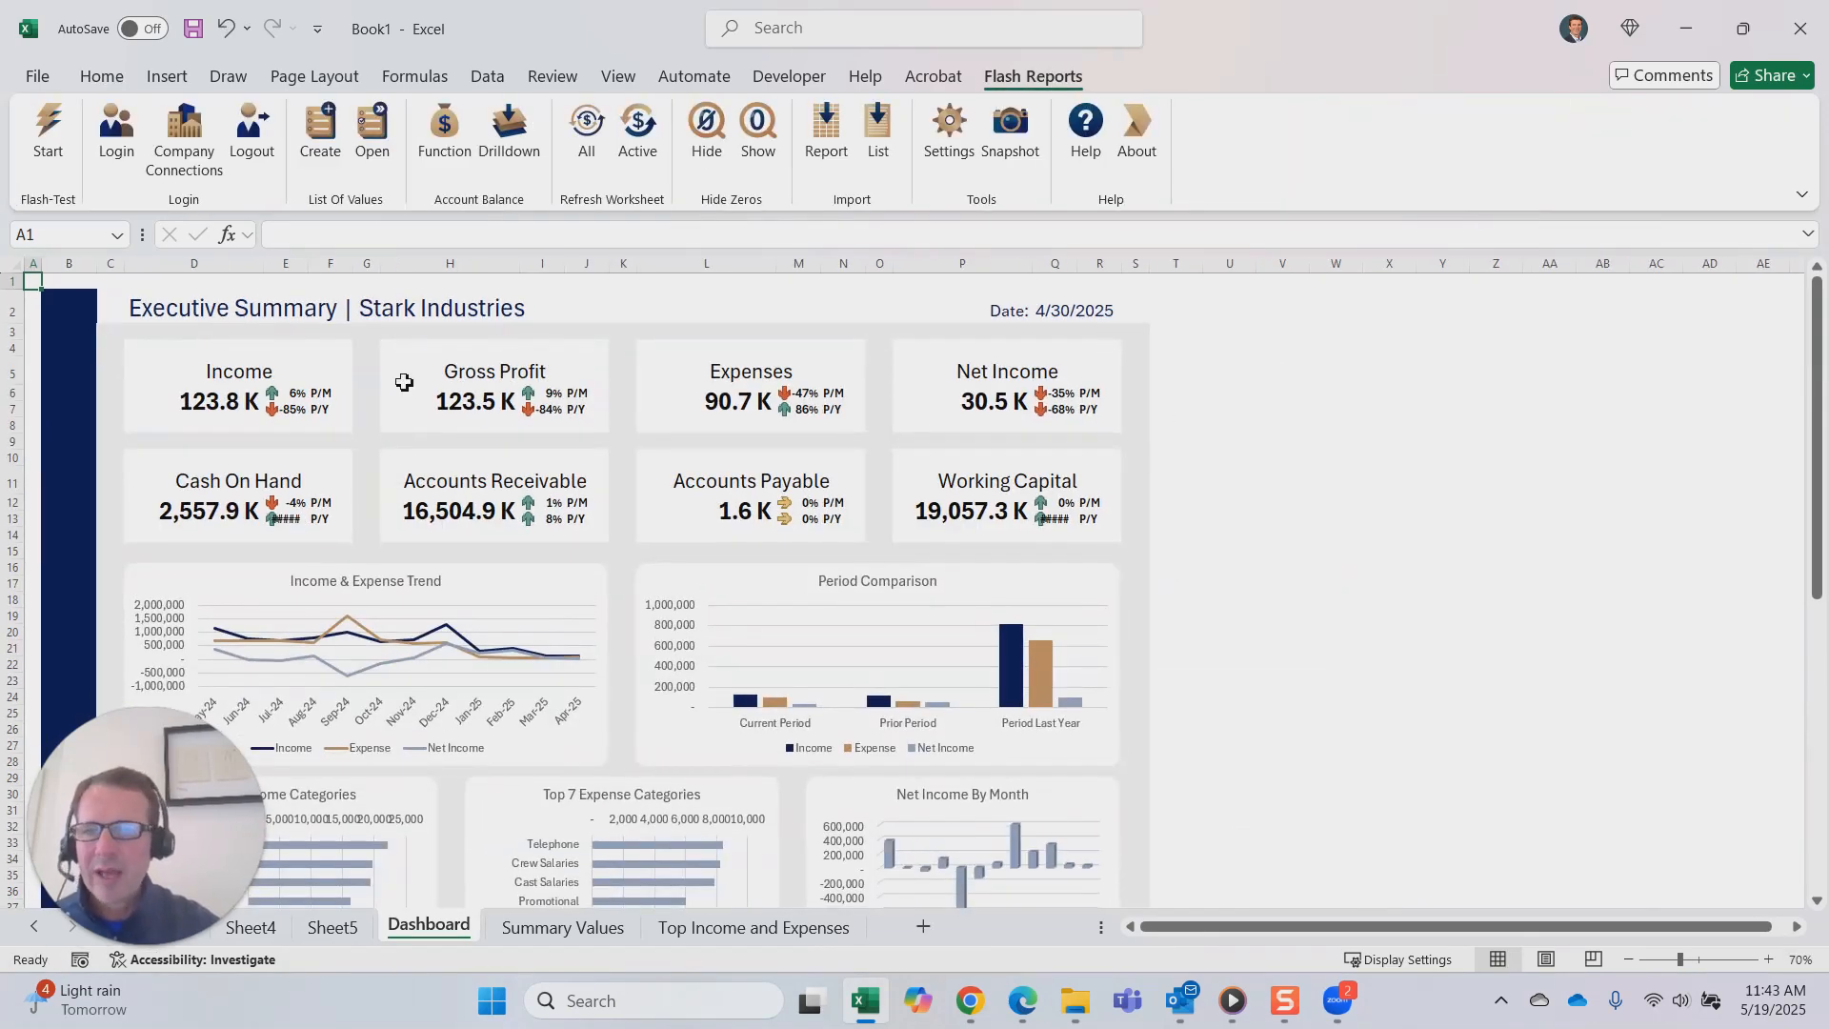
scroll(1163, 511, "up", 2)
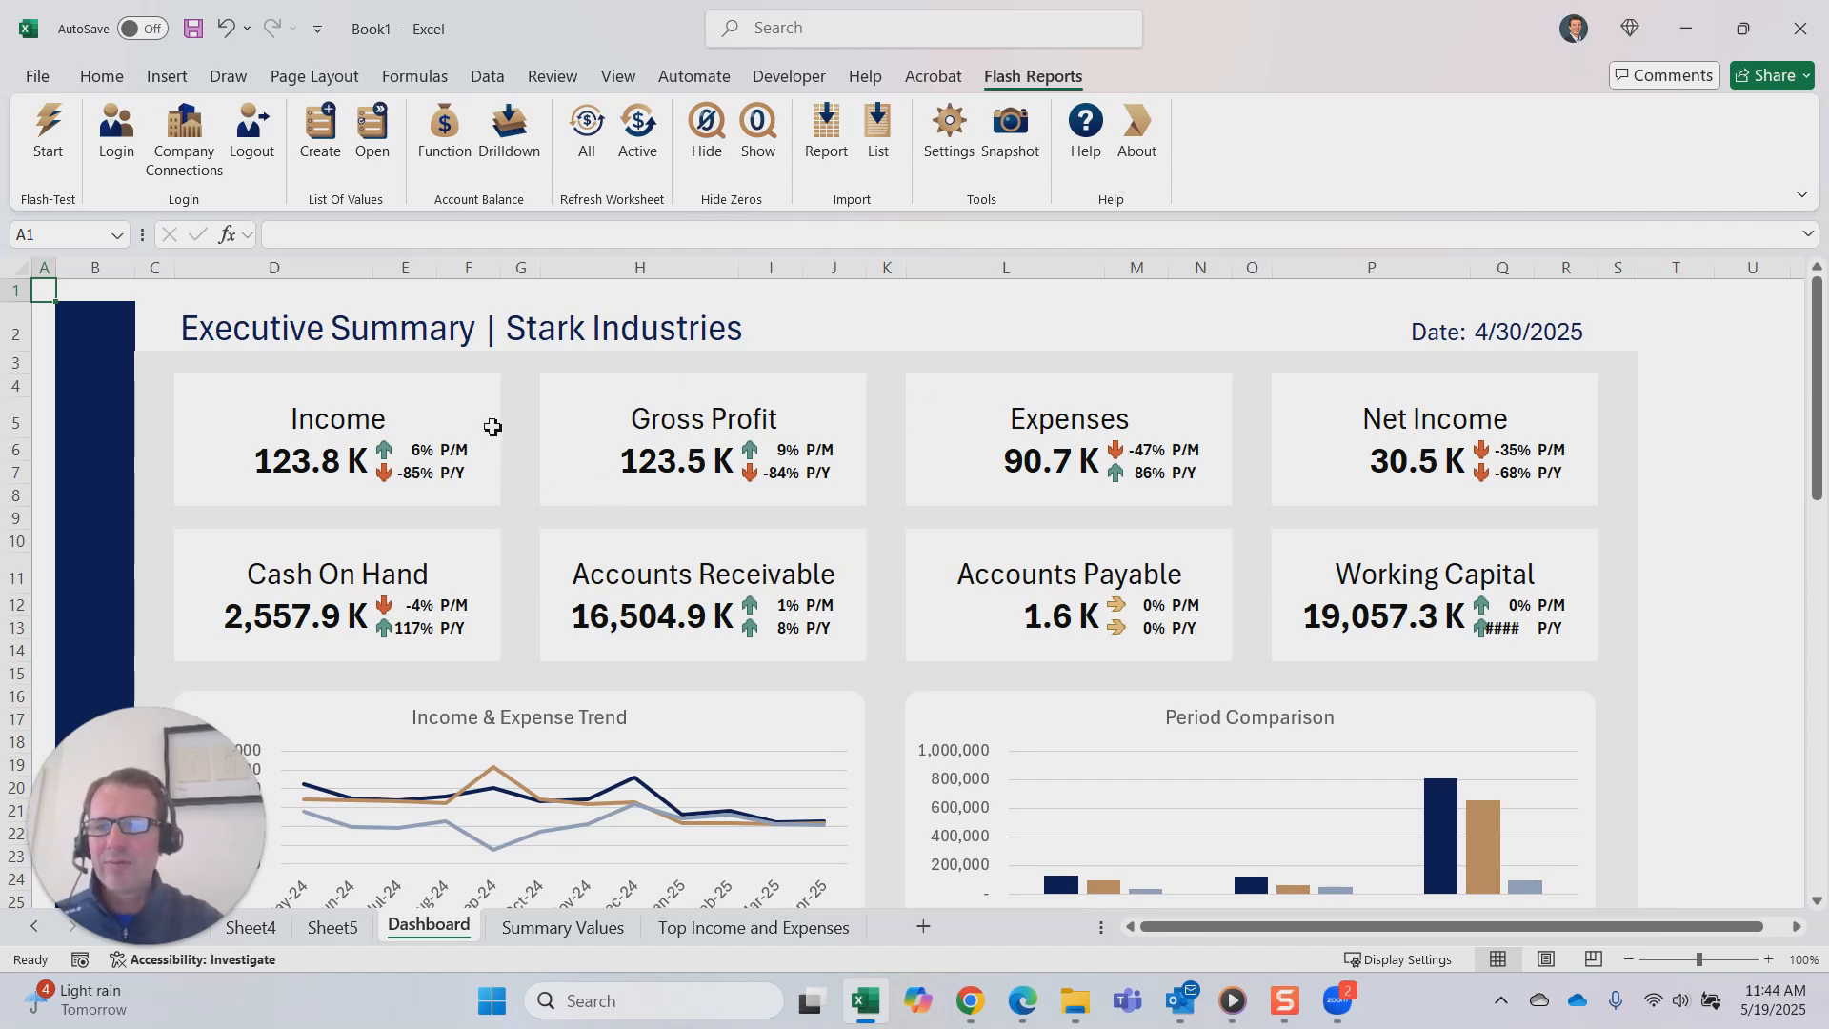
- Examine the dashboard's charts, from the income and expense trend down to the budget progress and calendar year comparison
scroll(525, 454, "down", 1)
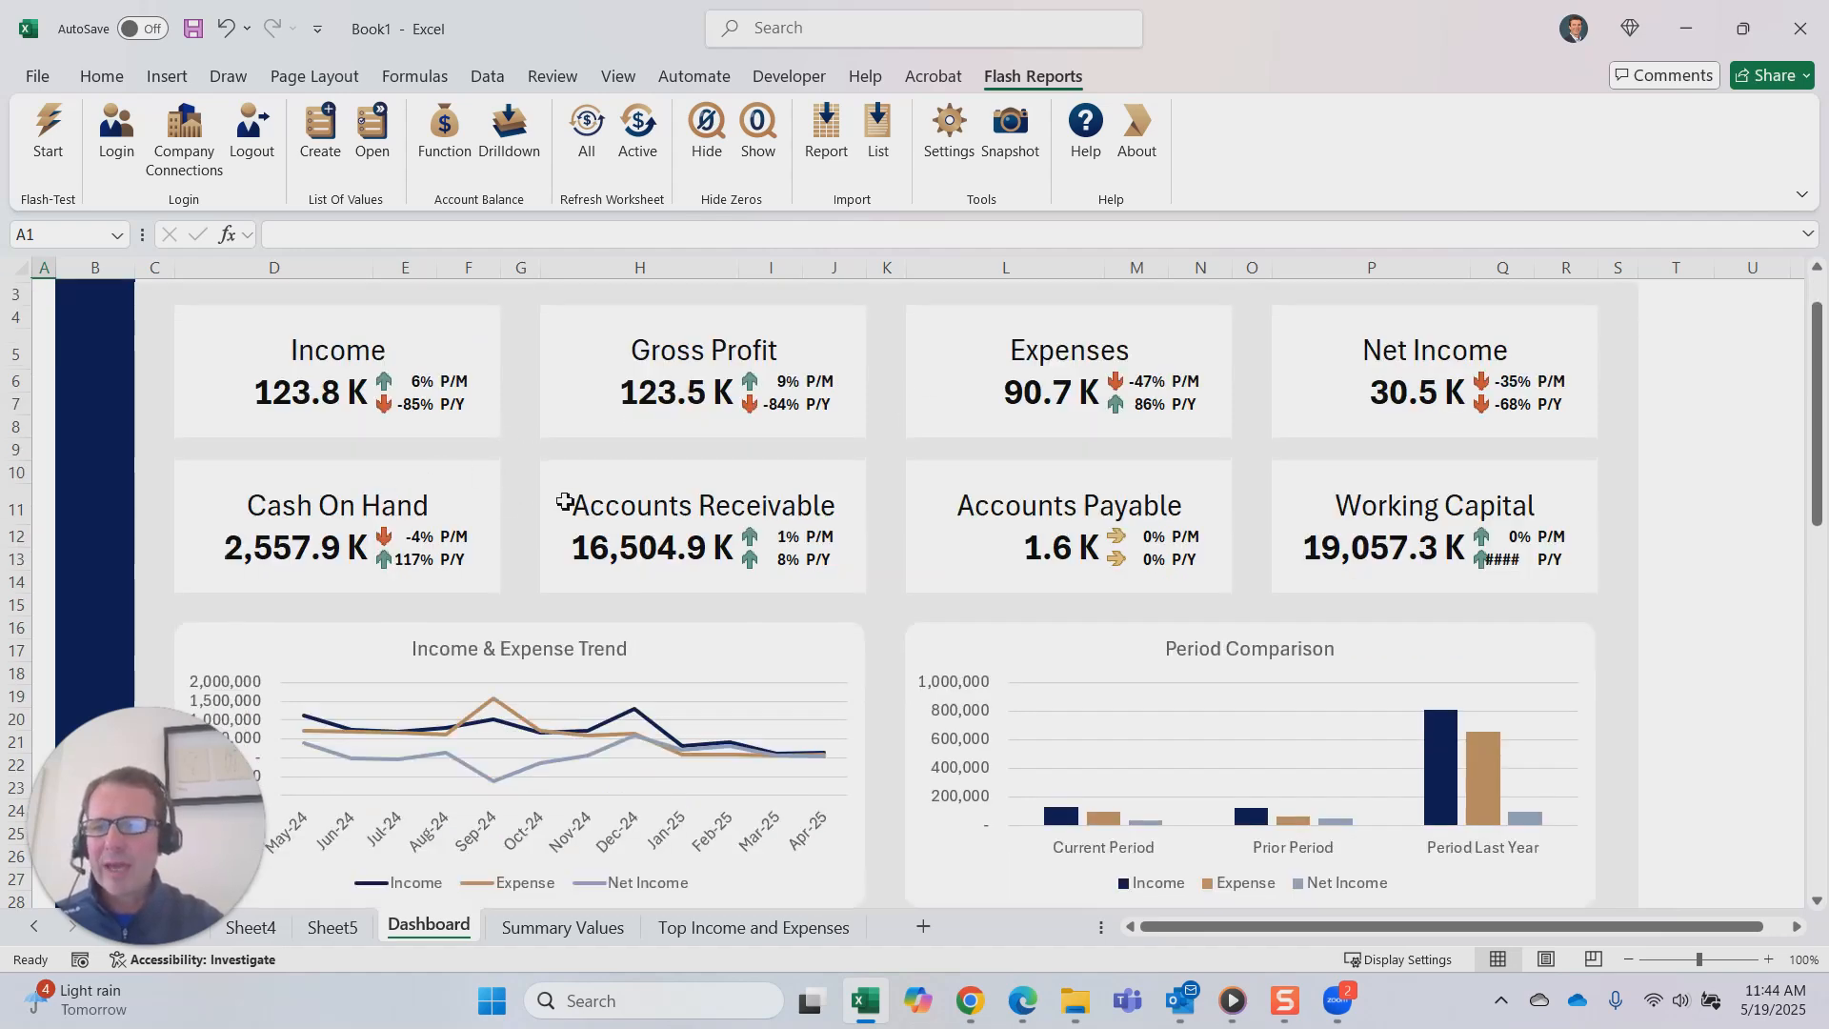
scroll(932, 481, "down", 3)
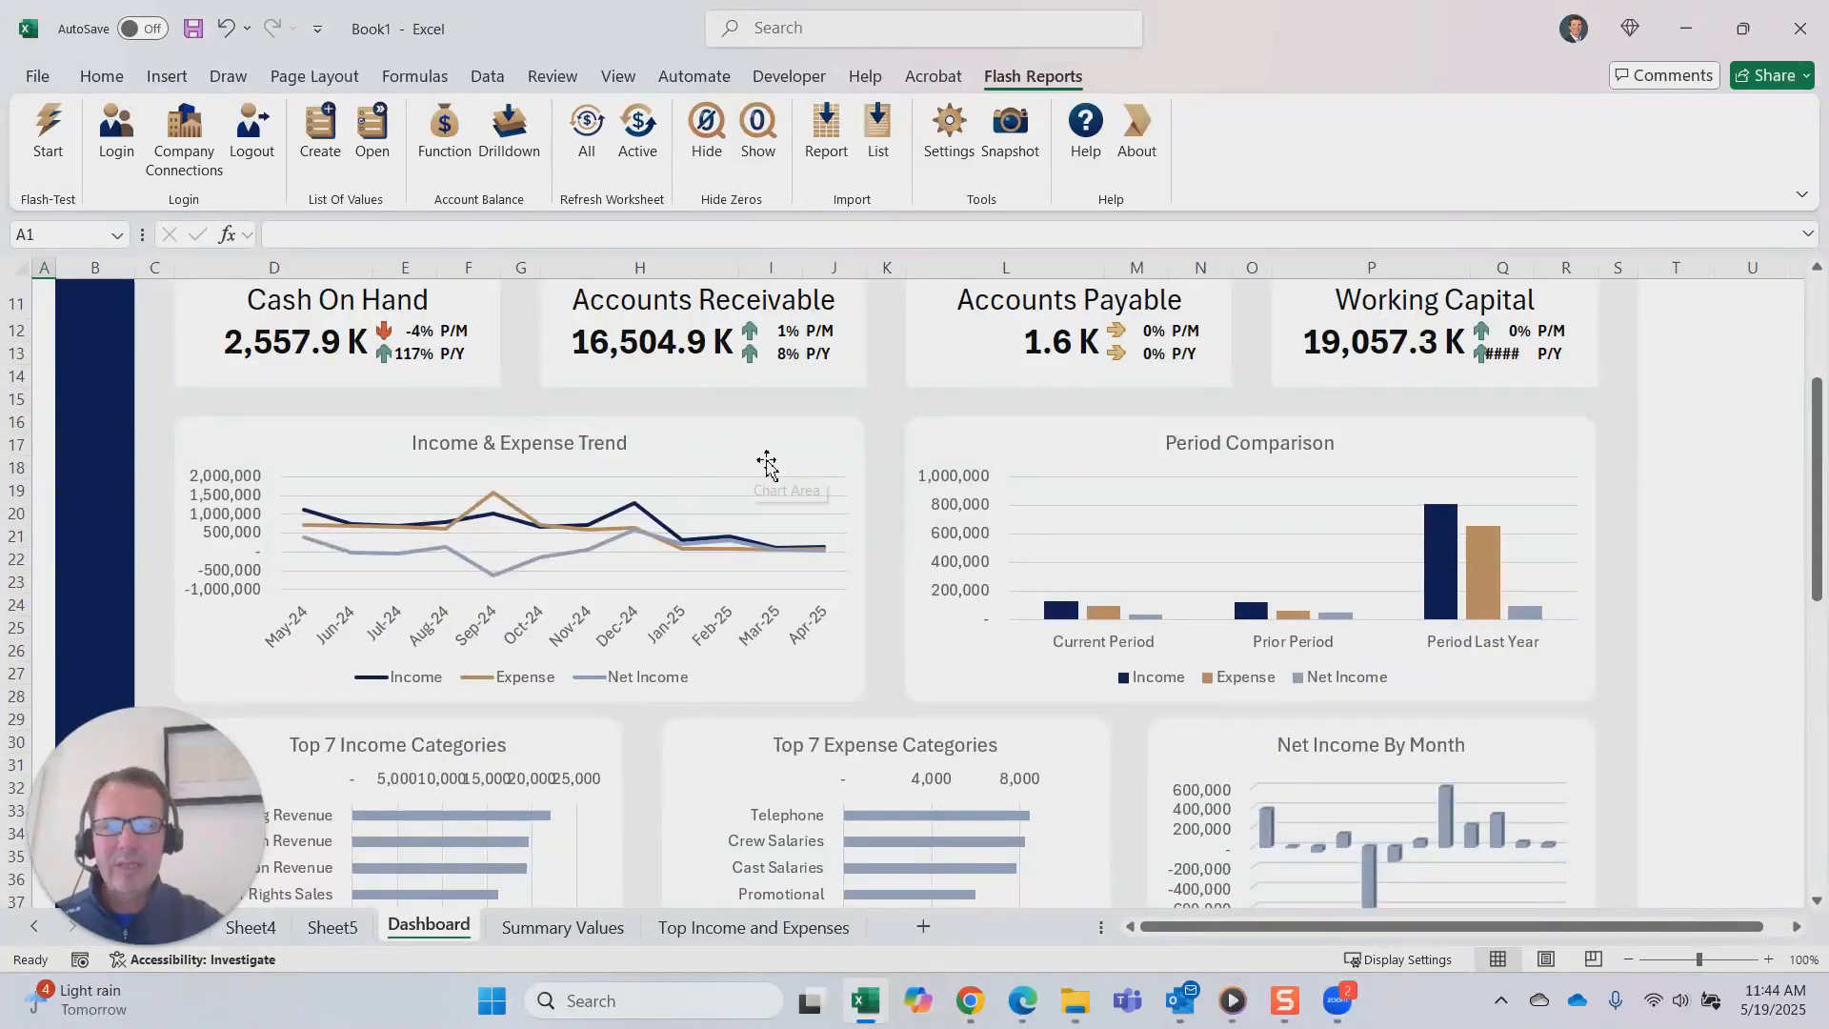
scroll(829, 481, "down", 1)
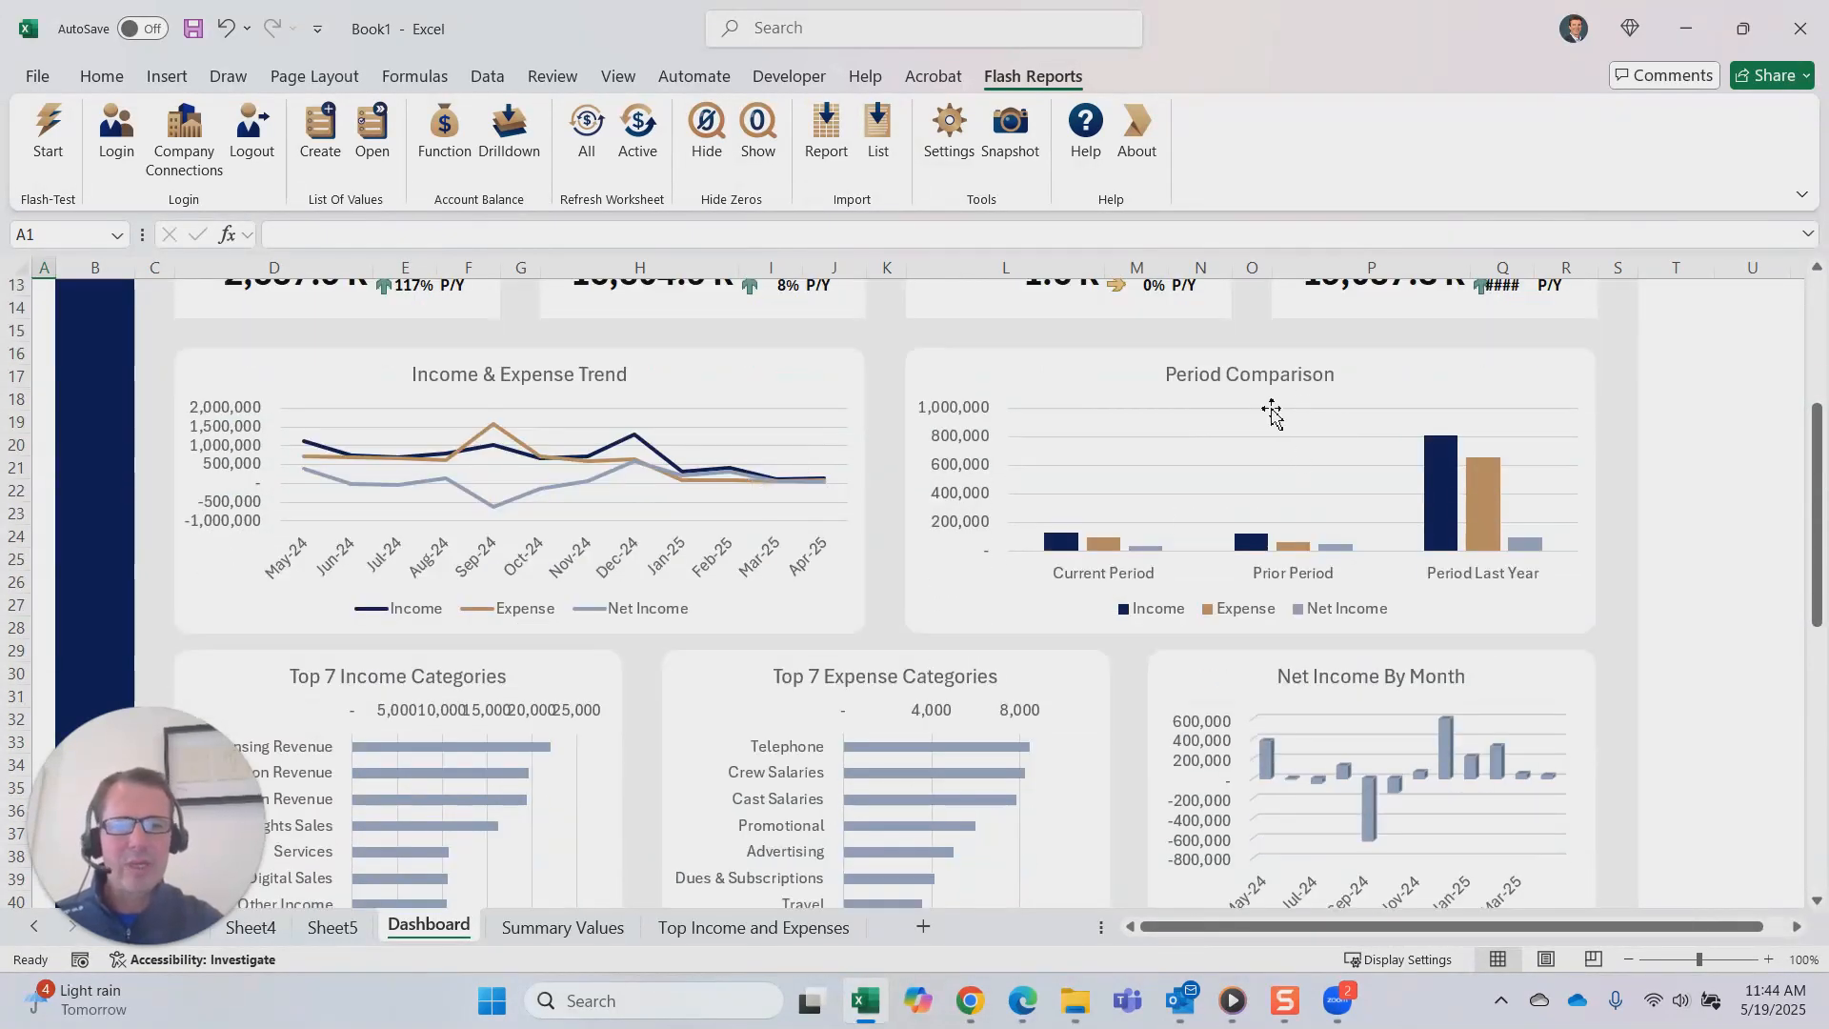
scroll(1272, 412, "down", 2)
scroll(758, 528, "down", 1)
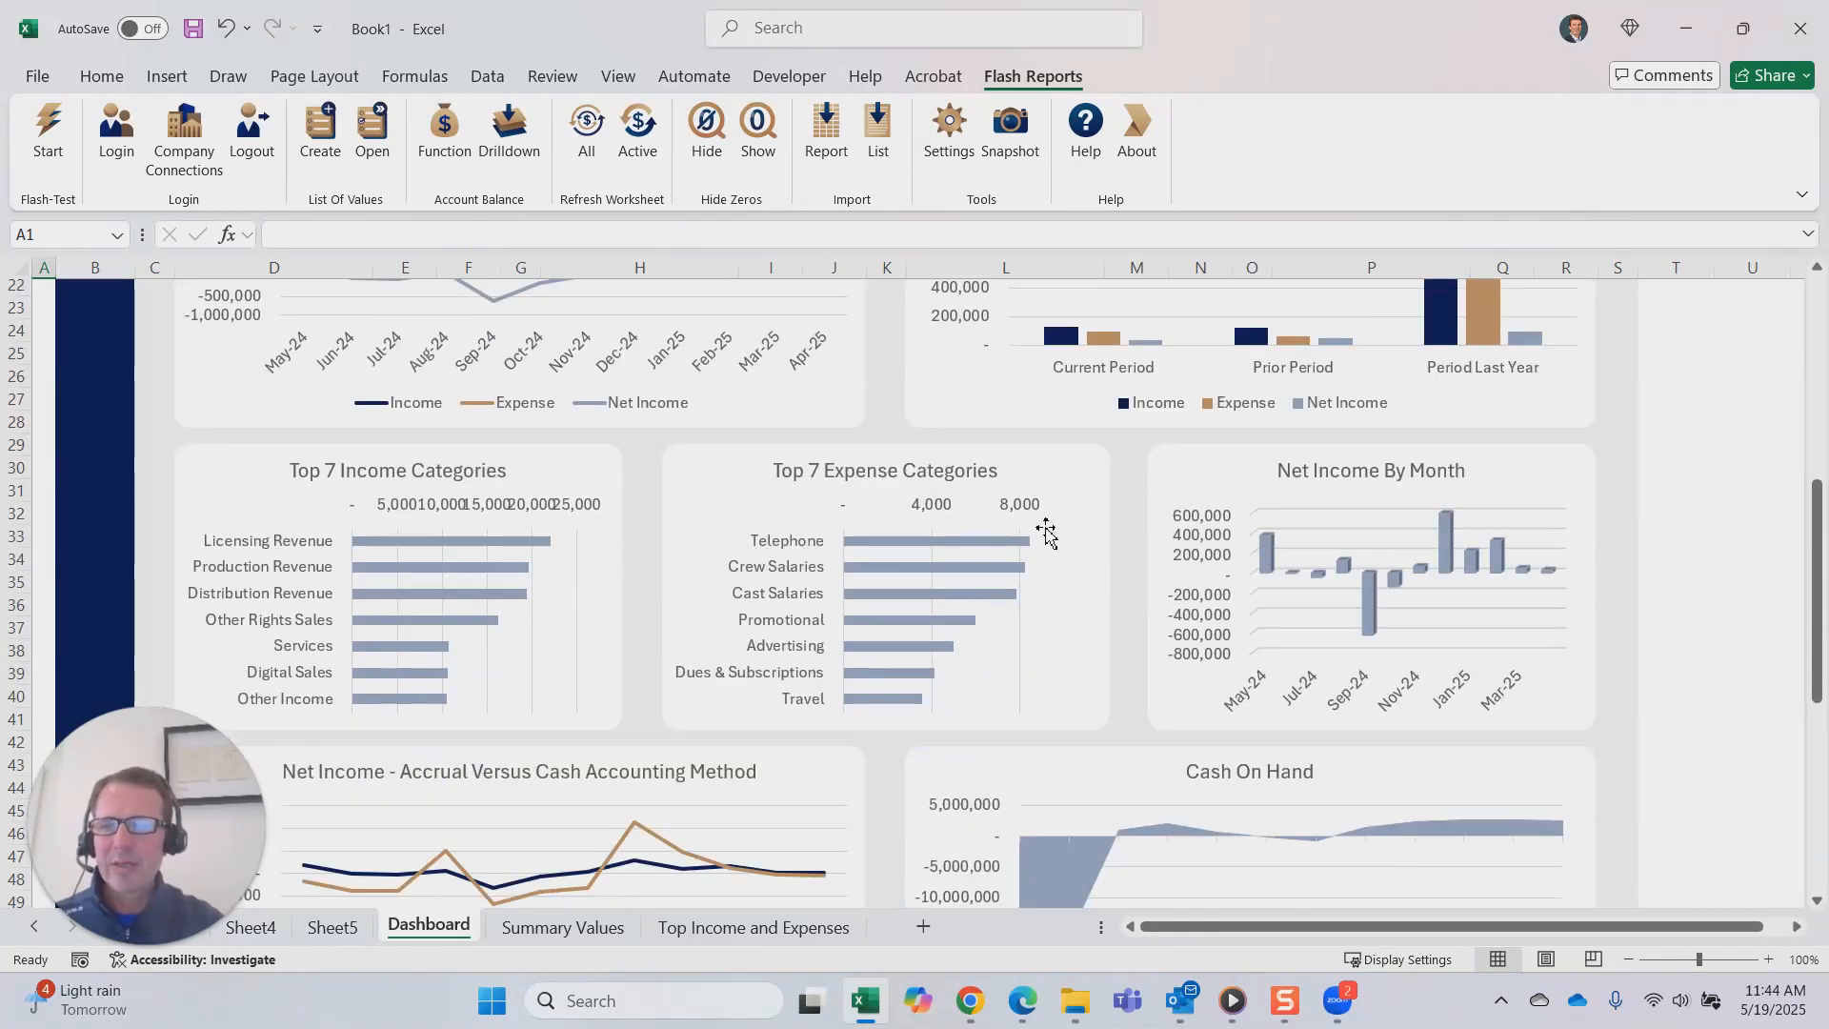
scroll(1045, 533, "down", 4)
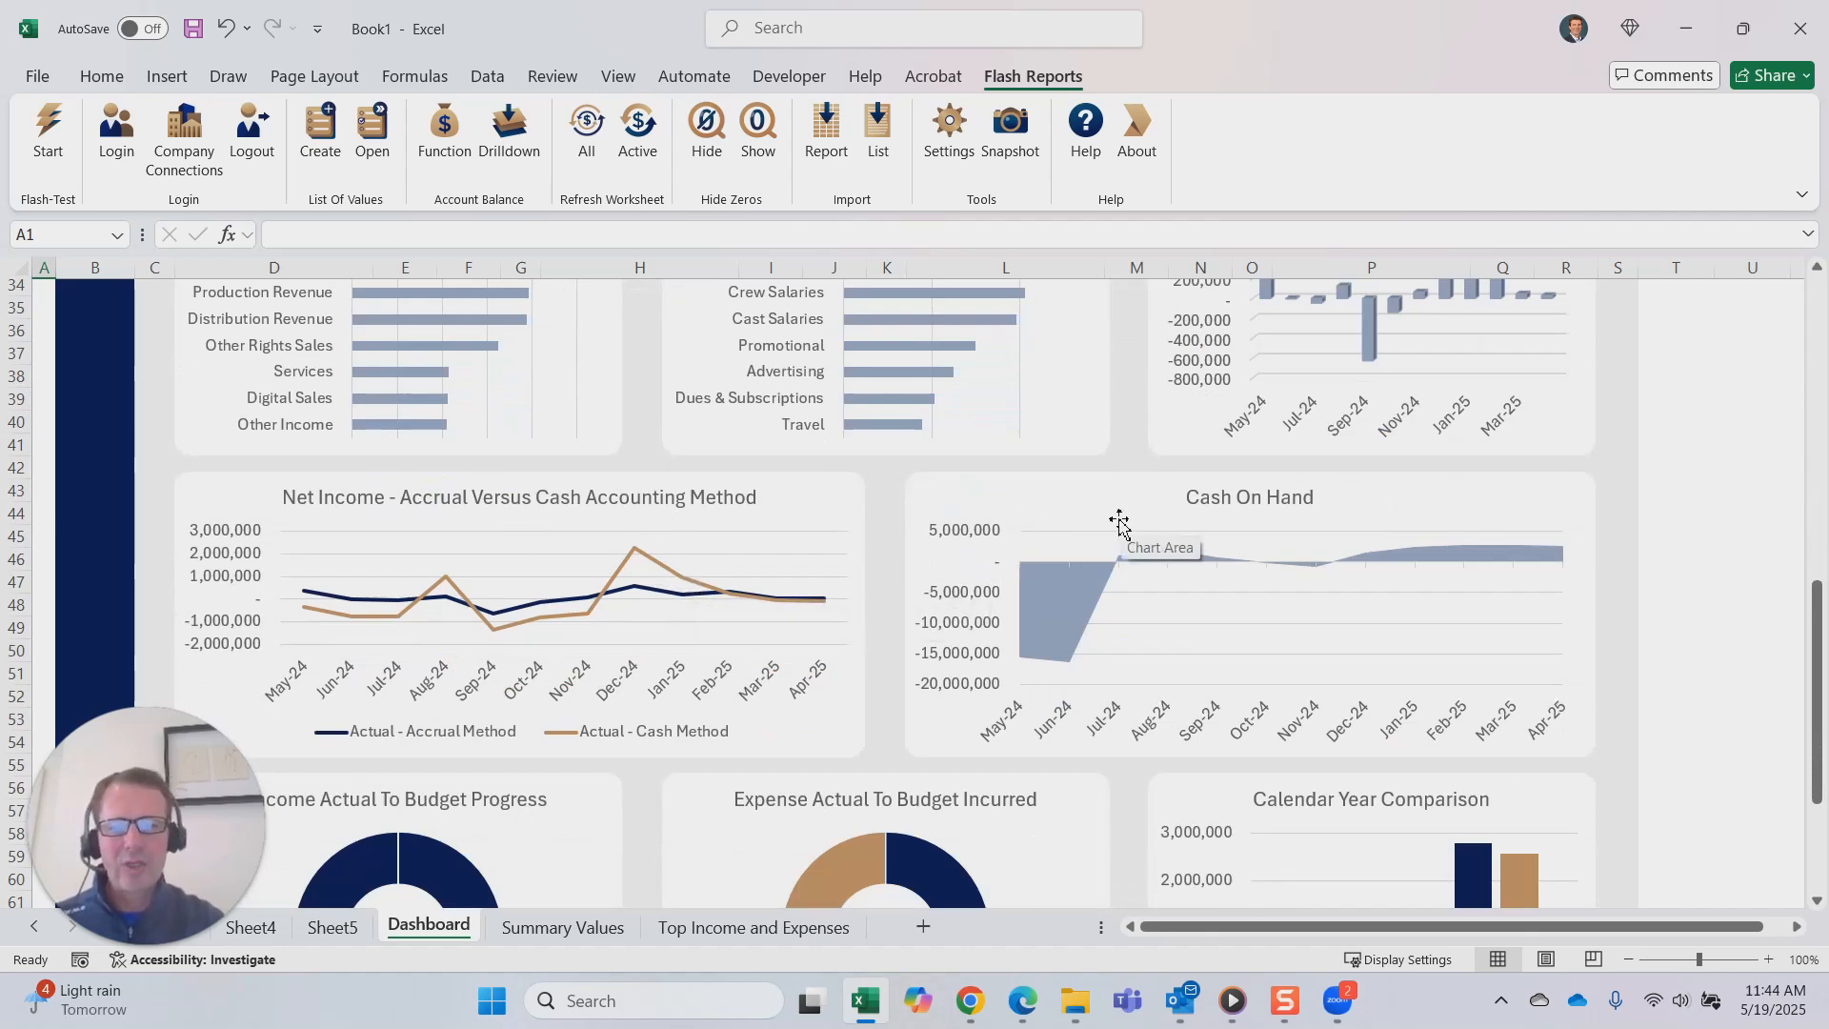
scroll(1121, 526, "down", 5)
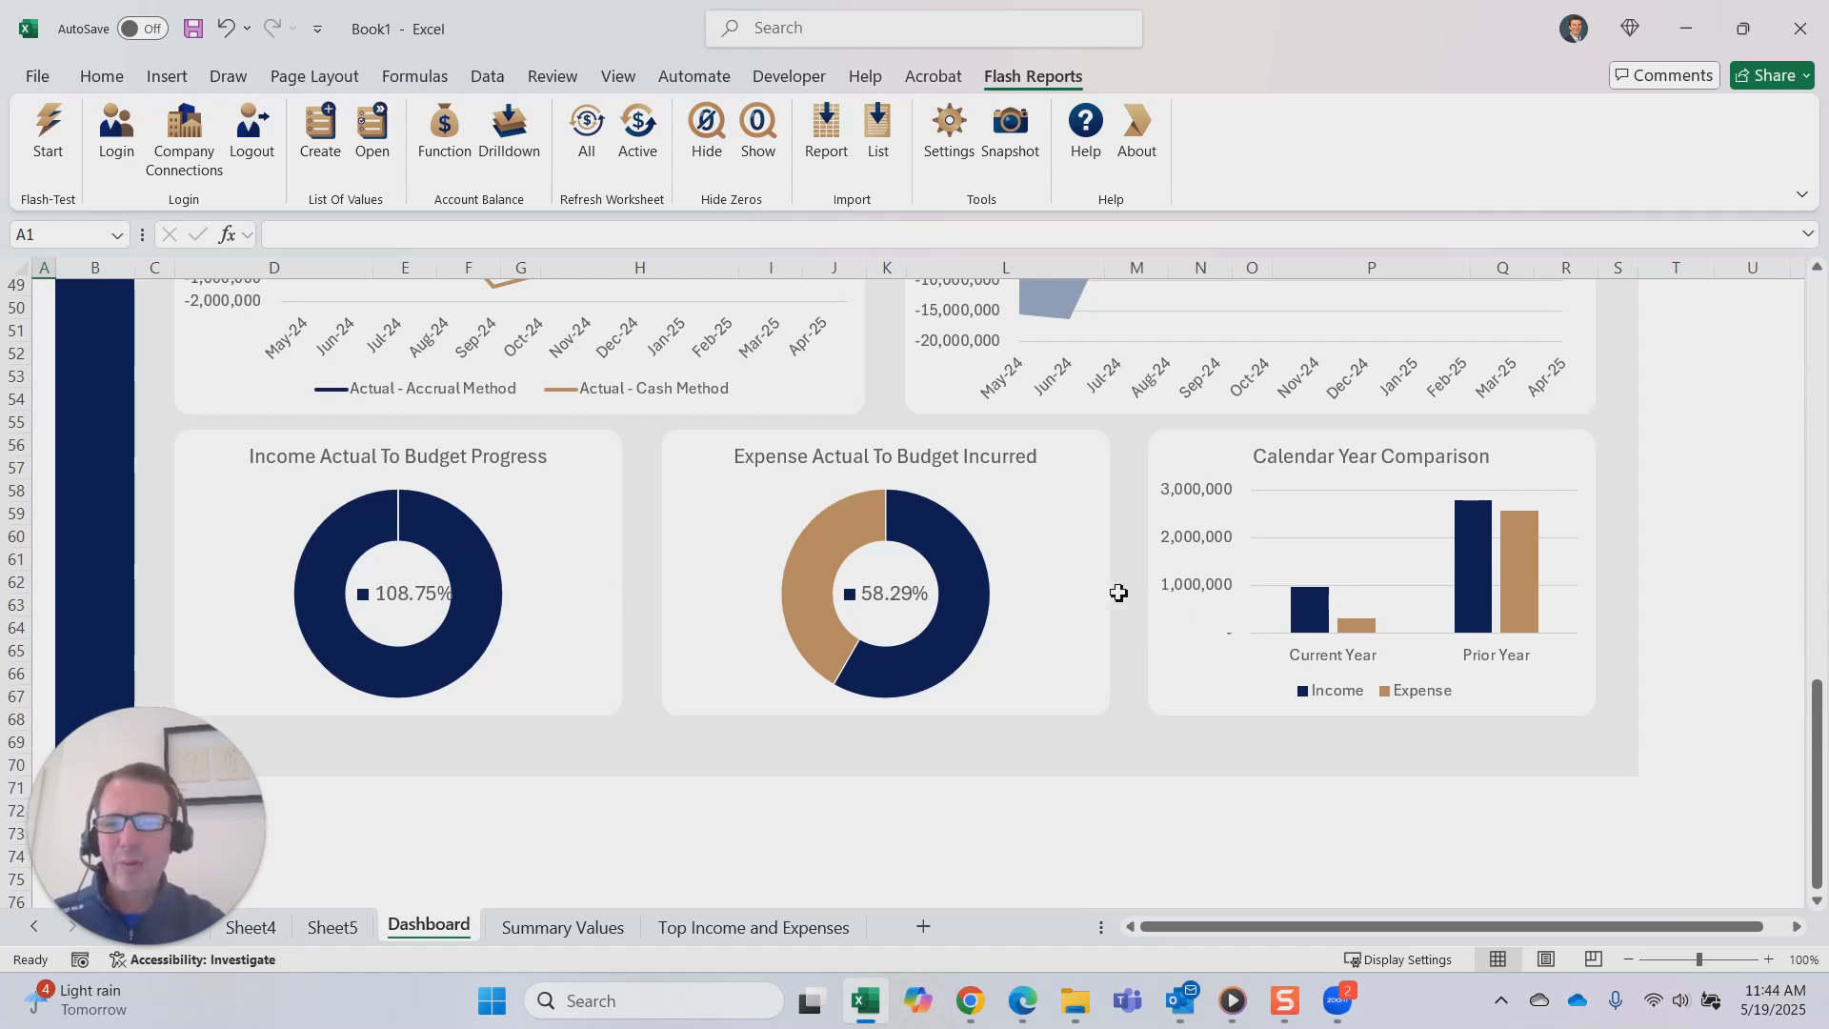
scroll(1117, 593, "up", 11)
scroll(1130, 588, "up", 5)
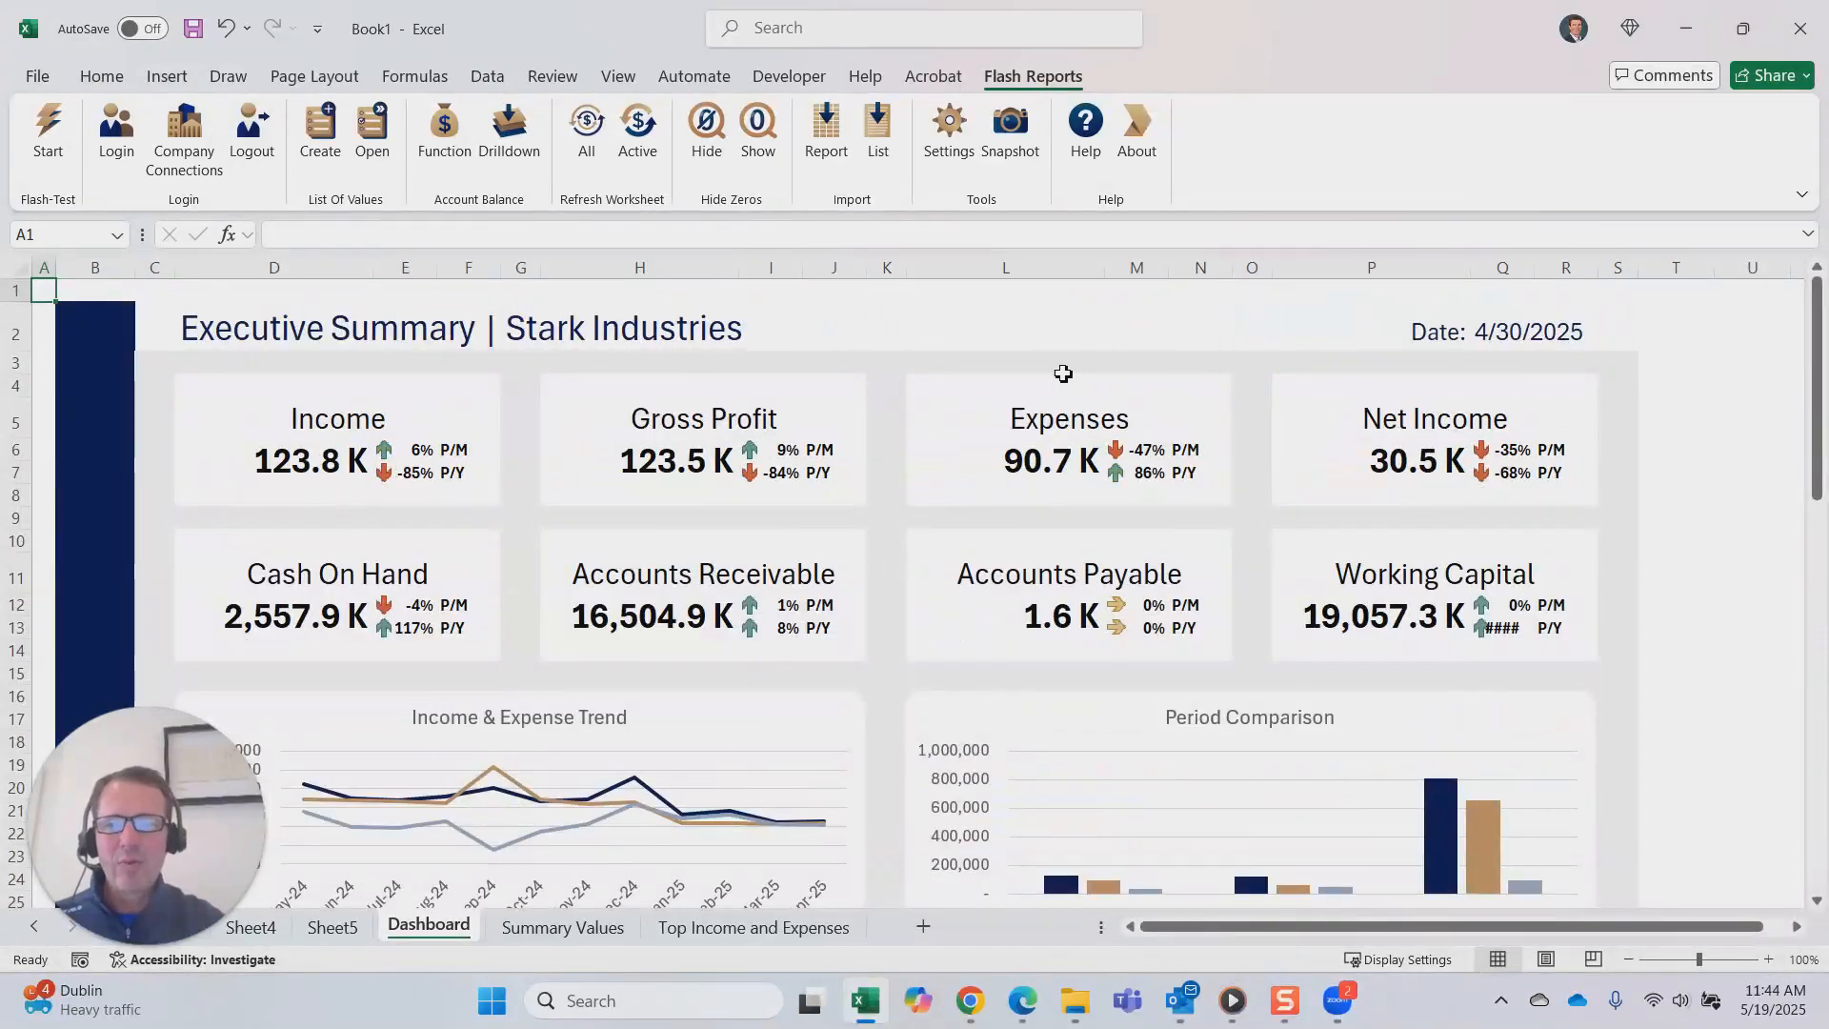
- Look at the Summary Values and Top Income and Expenses worksheets behind the dashboard, and return to the Dashboard sheet
scroll(1061, 374, "down", 3)
left_click(583, 924)
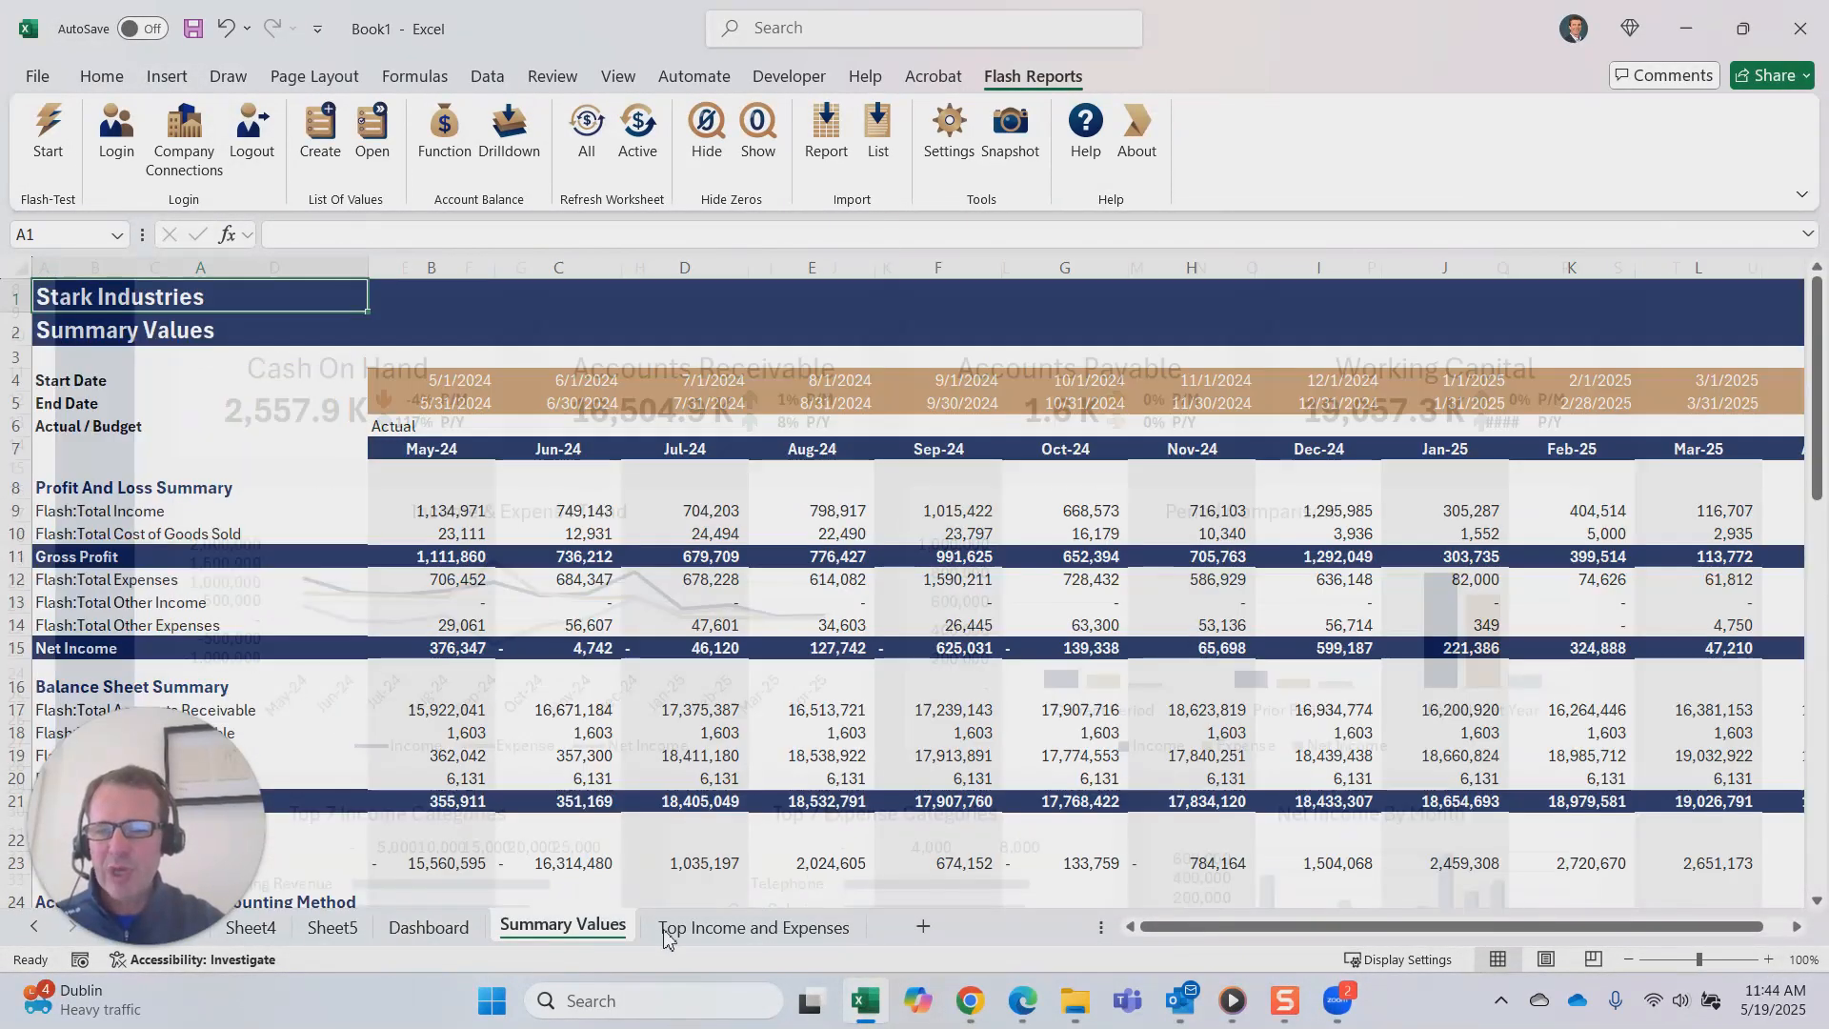
left_click(779, 930)
left_click(596, 929)
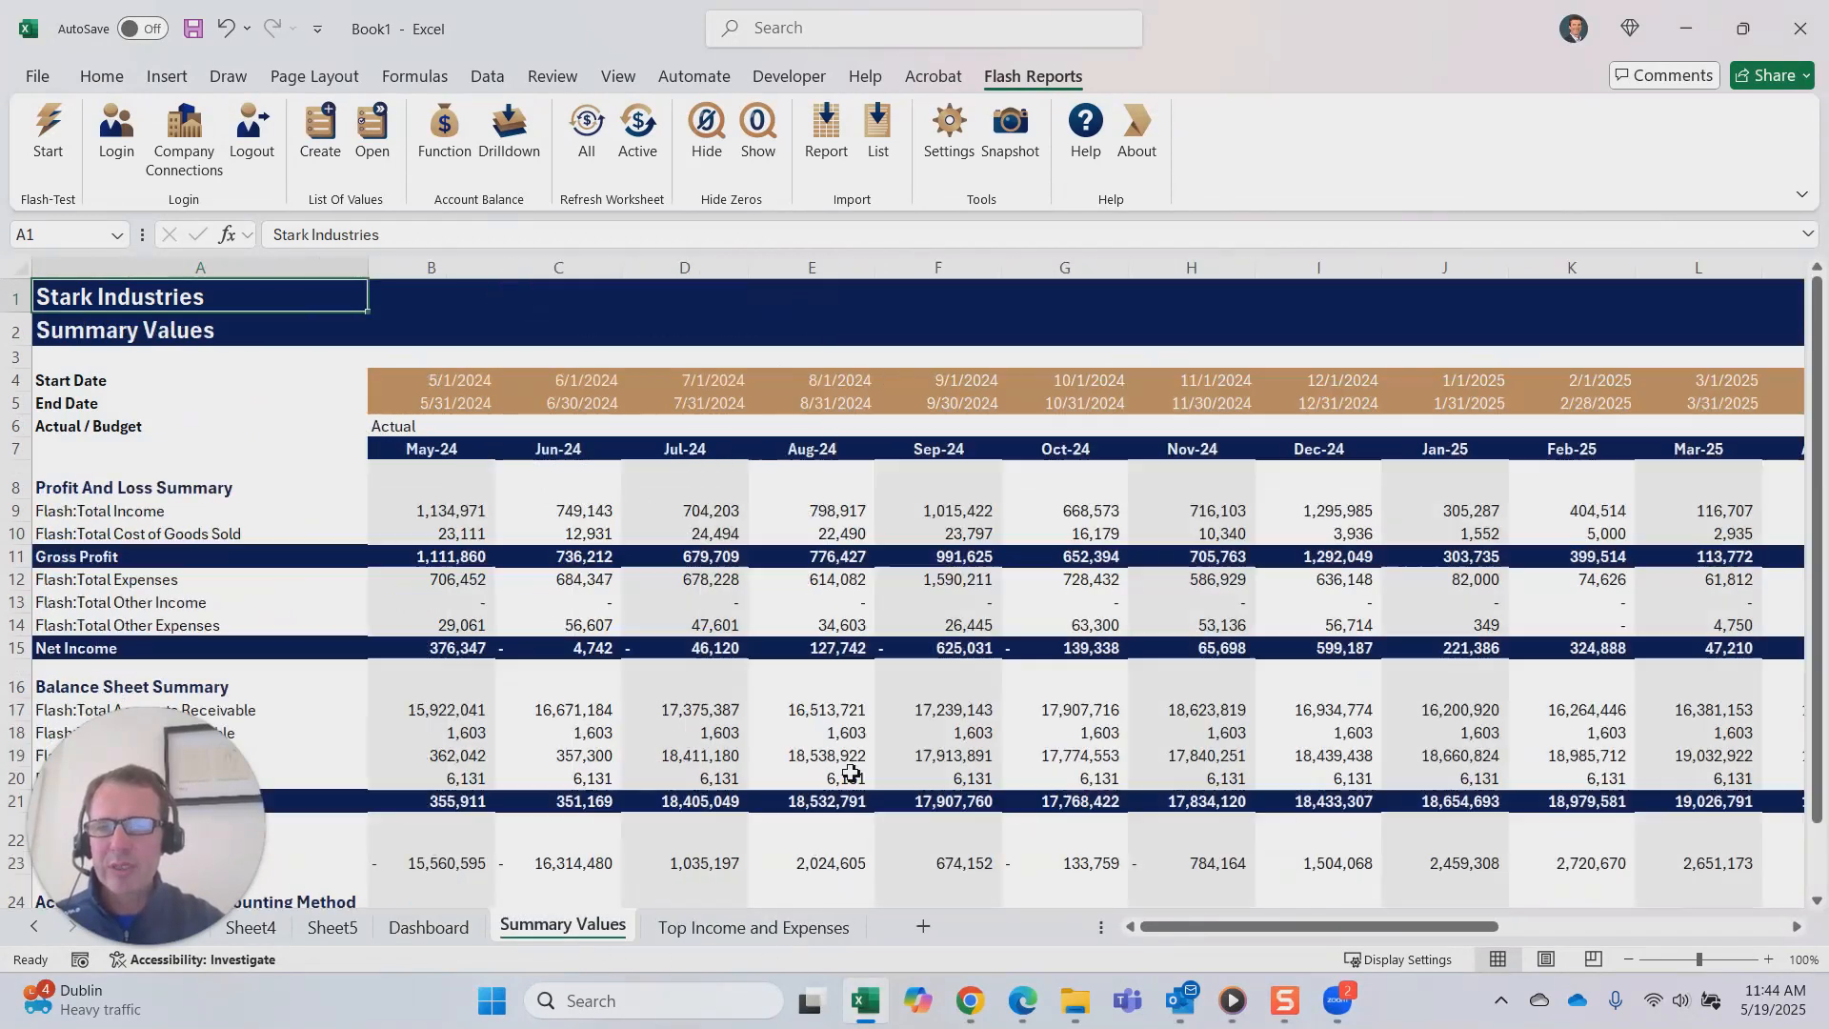
left_click(442, 926)
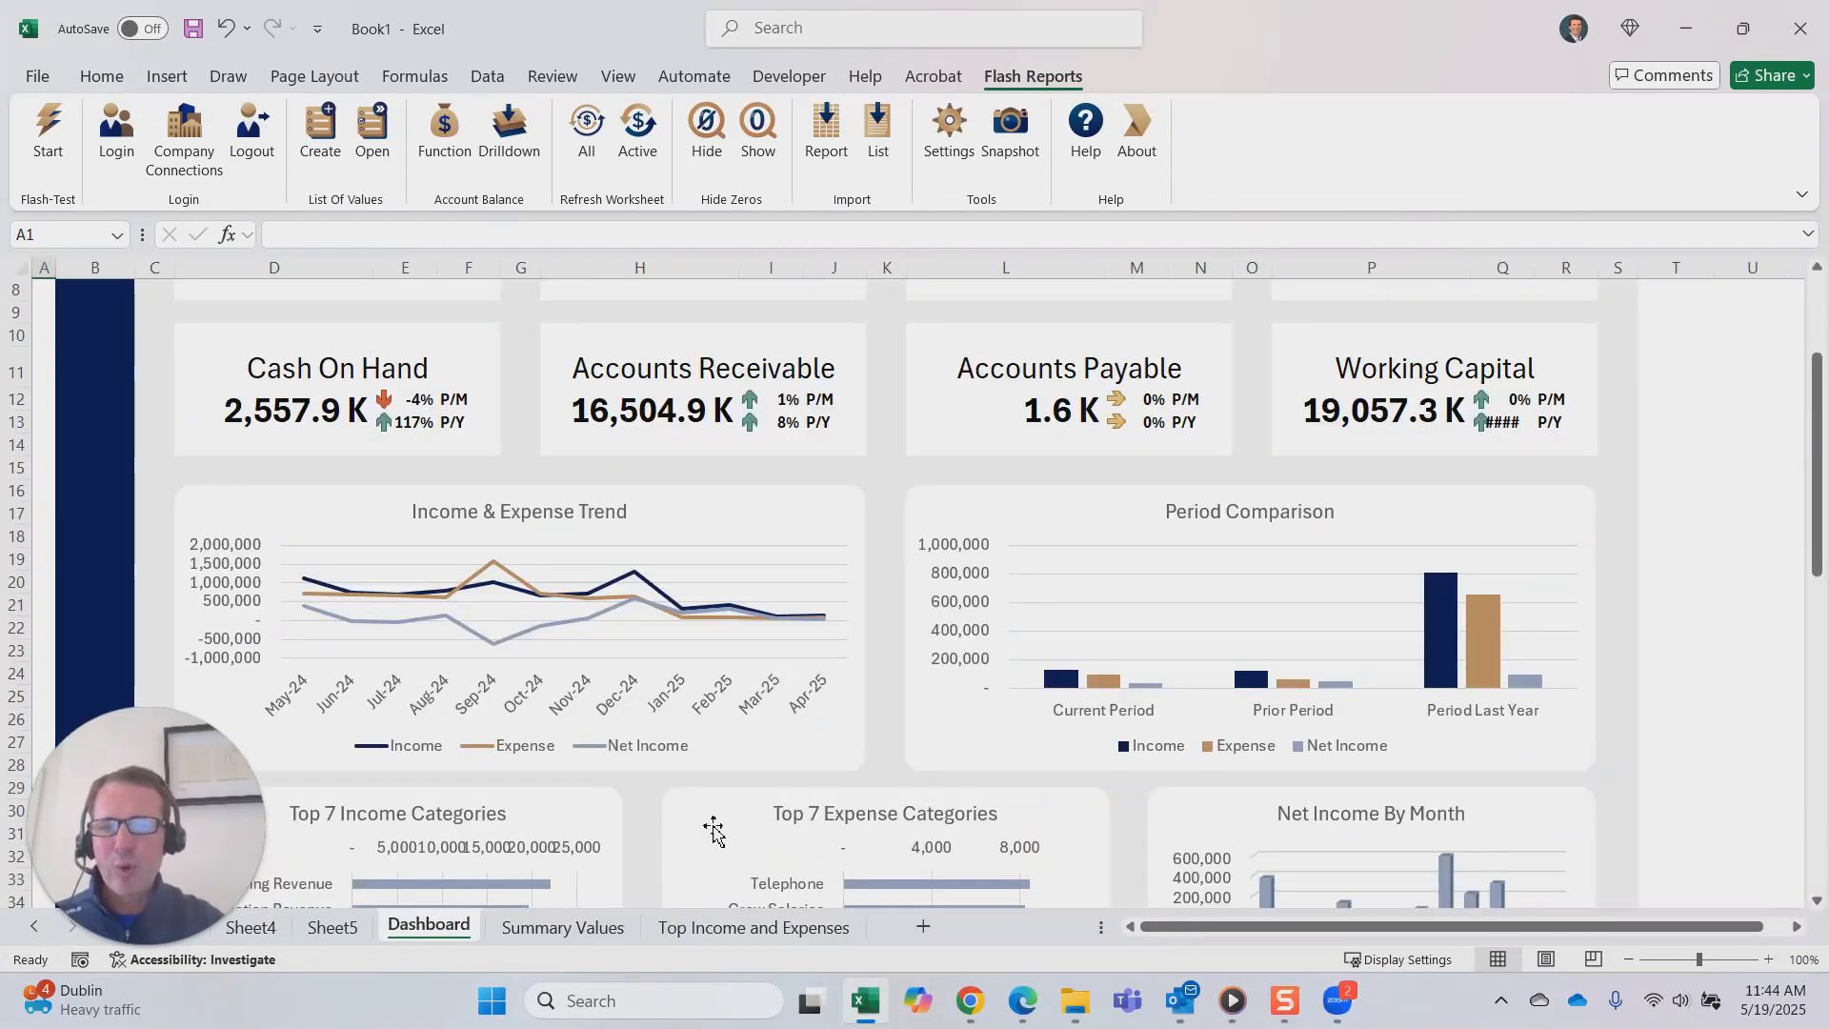
scroll(1253, 624, "up", 3)
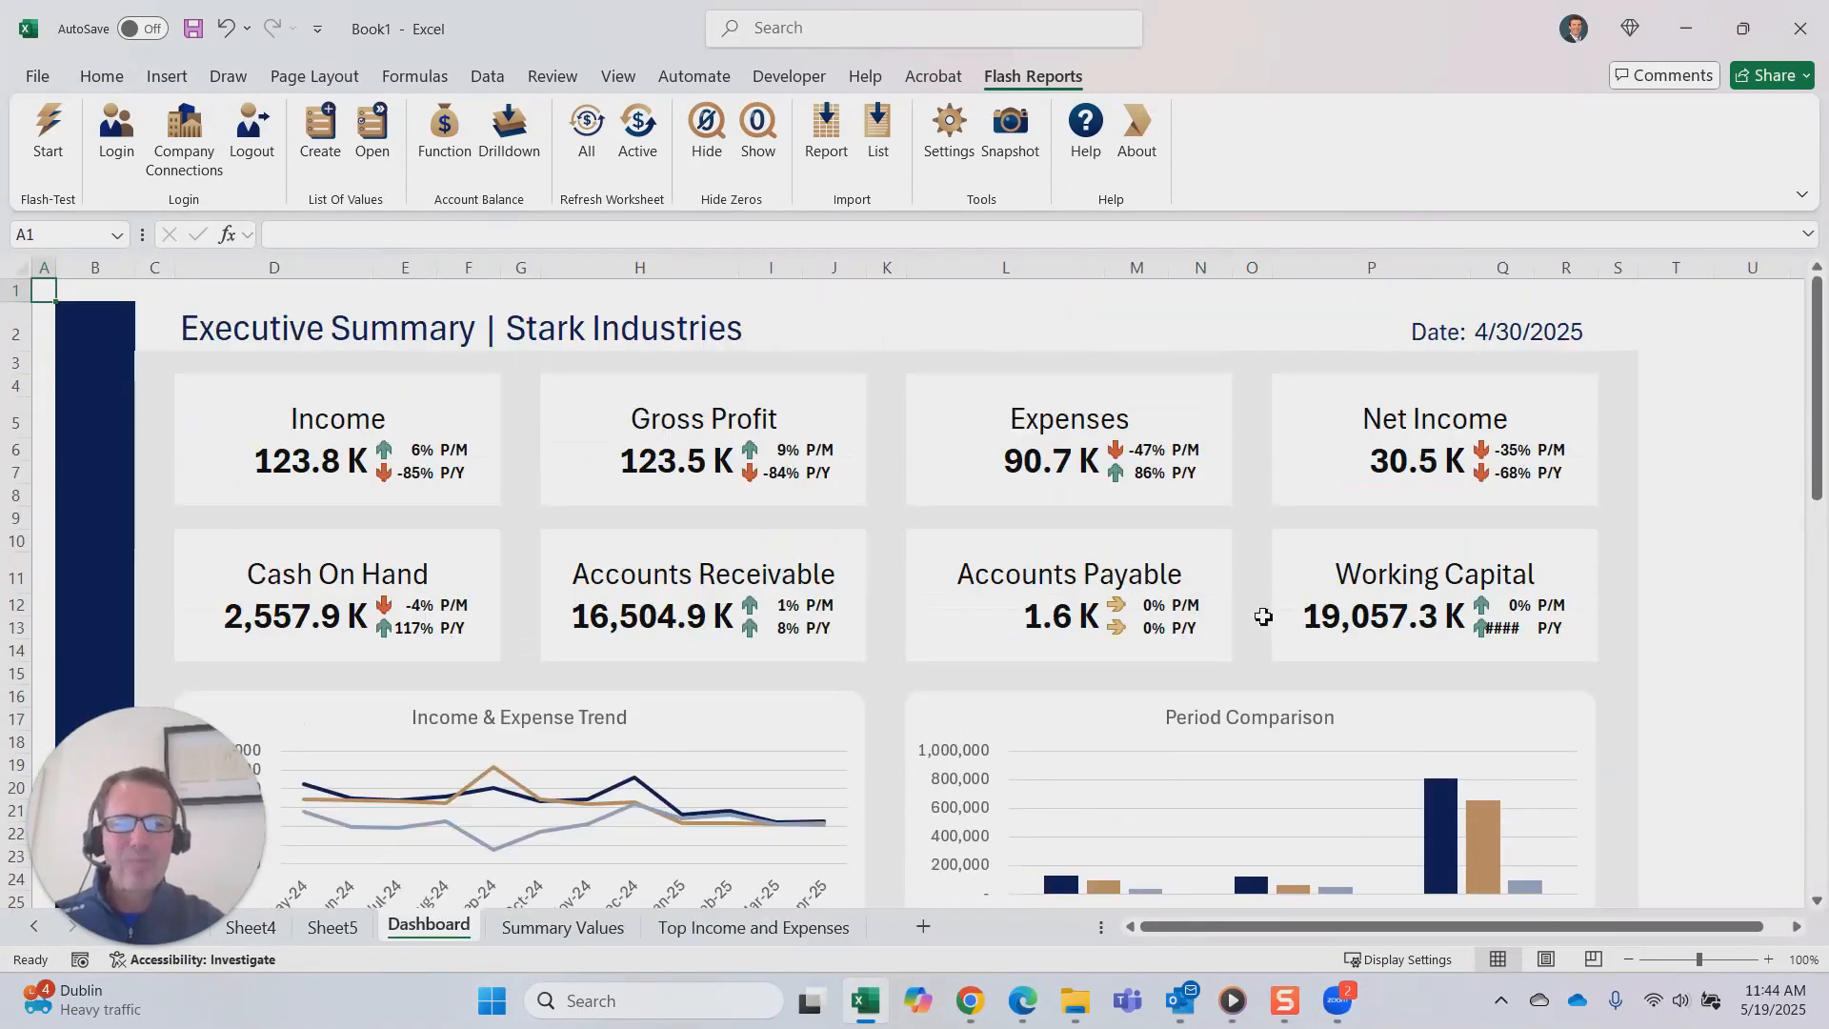
- Set the dashboard's date in the Executive Summary header to 5/31/2025
left_click(1524, 336)
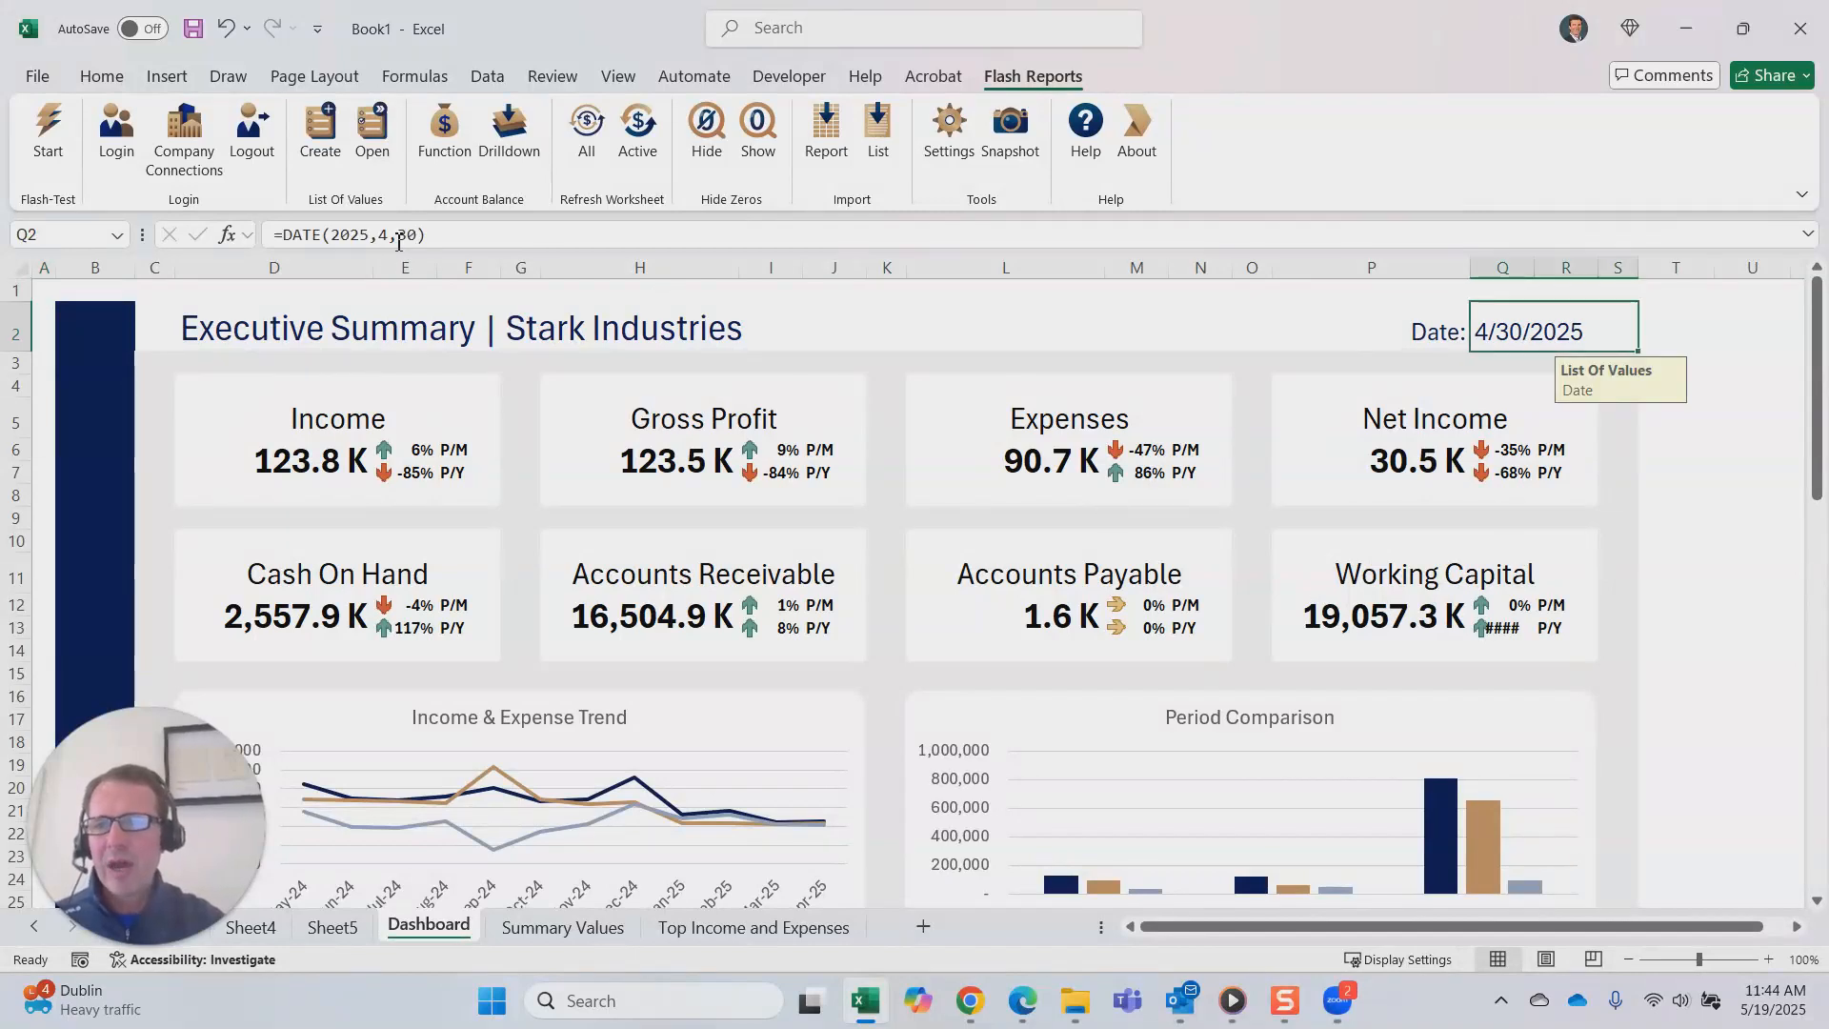
key("F2")
key("Escape")
type("5/")
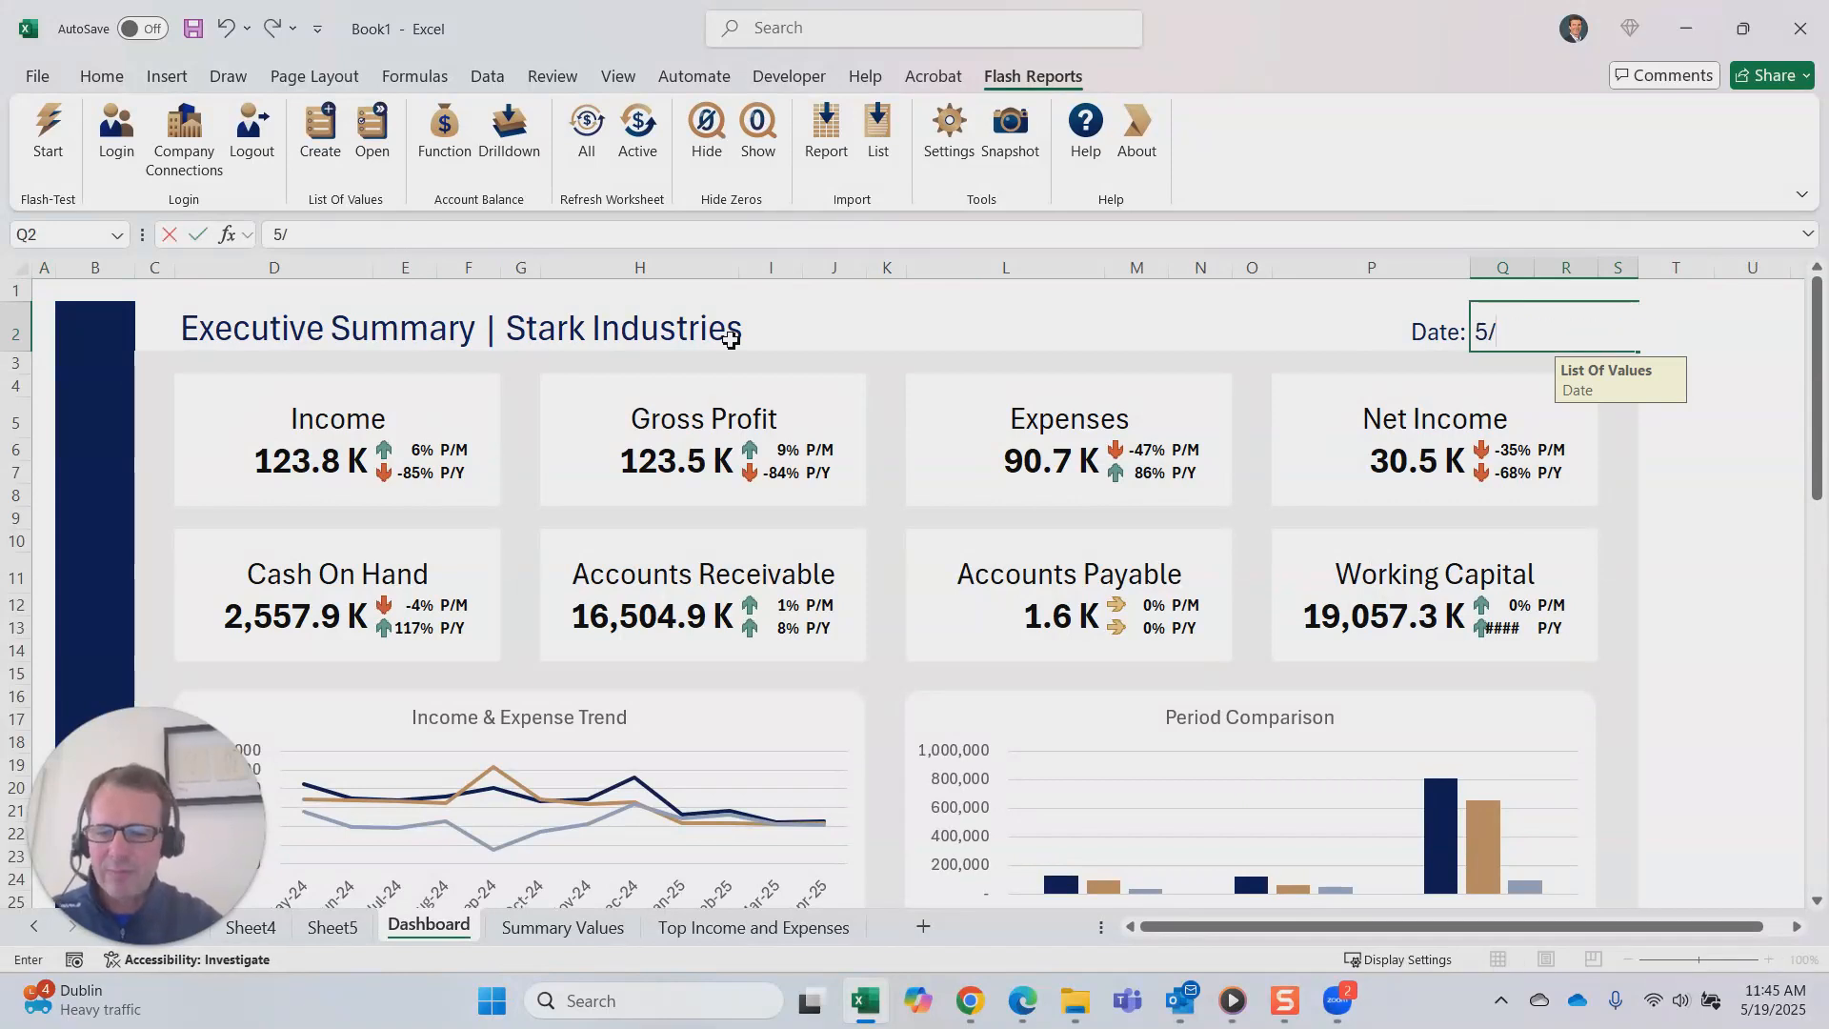
type("31/")
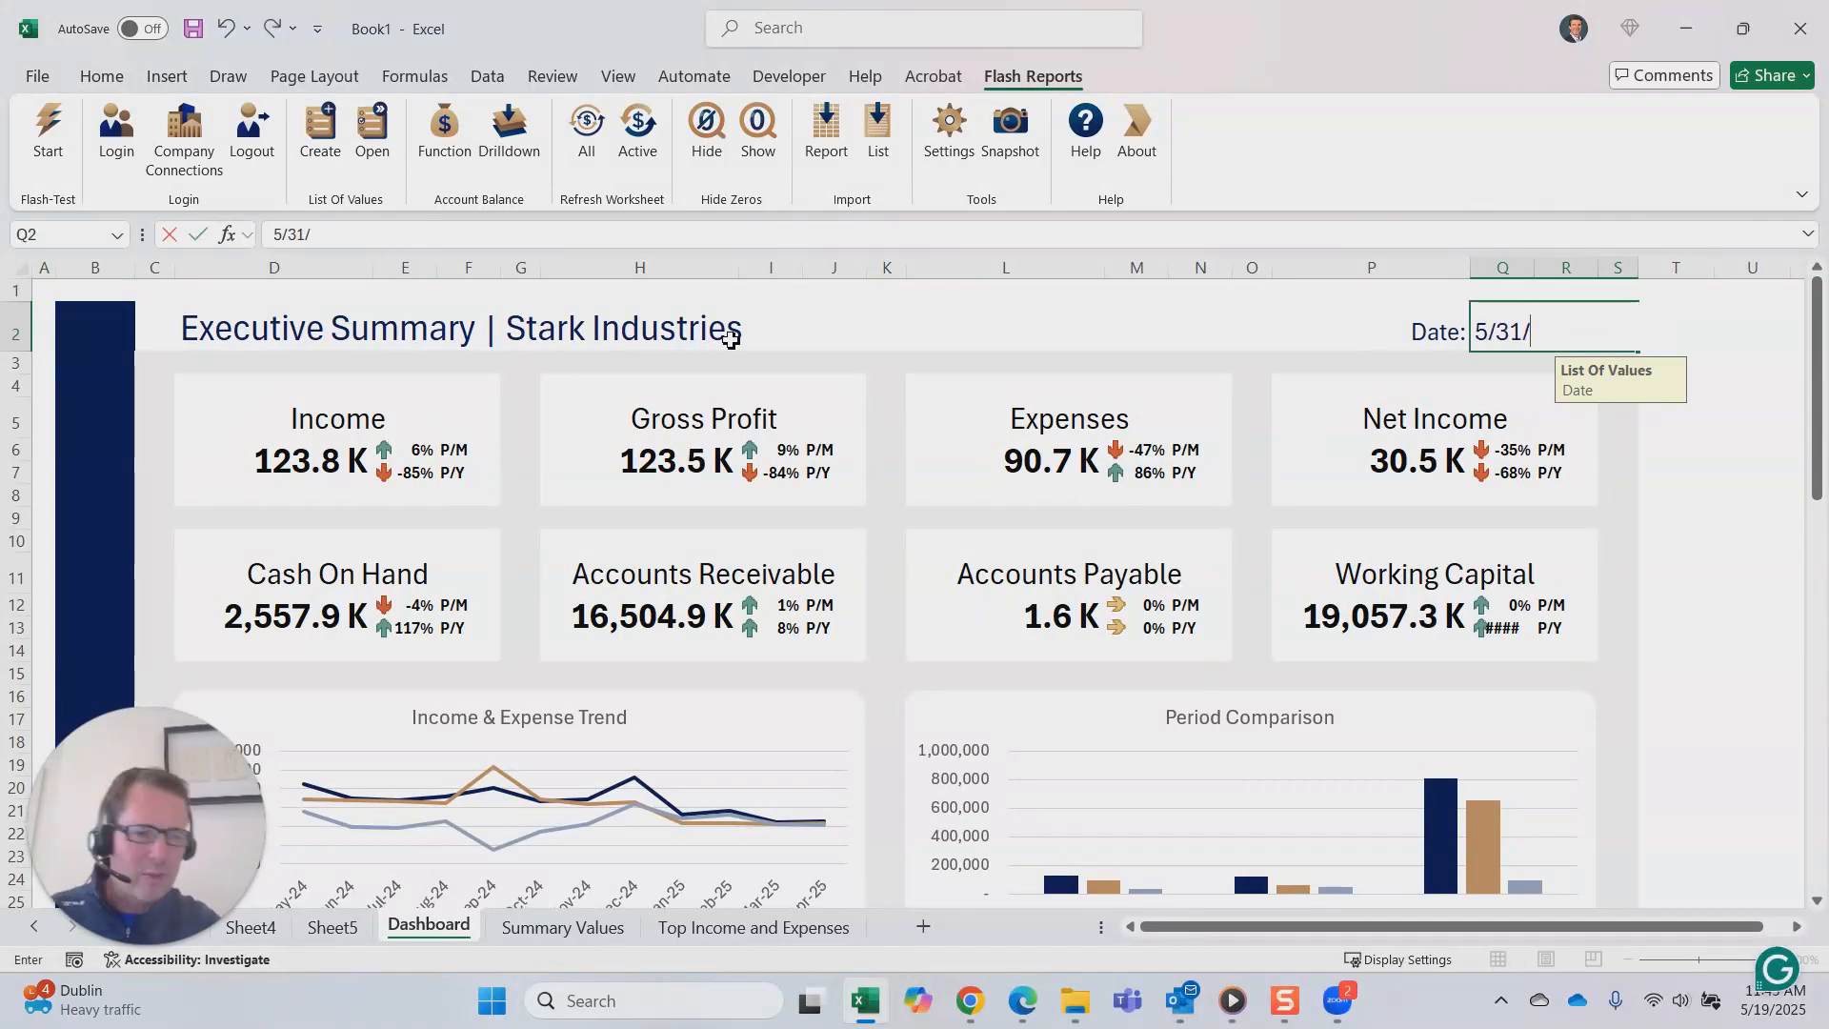
type("2025")
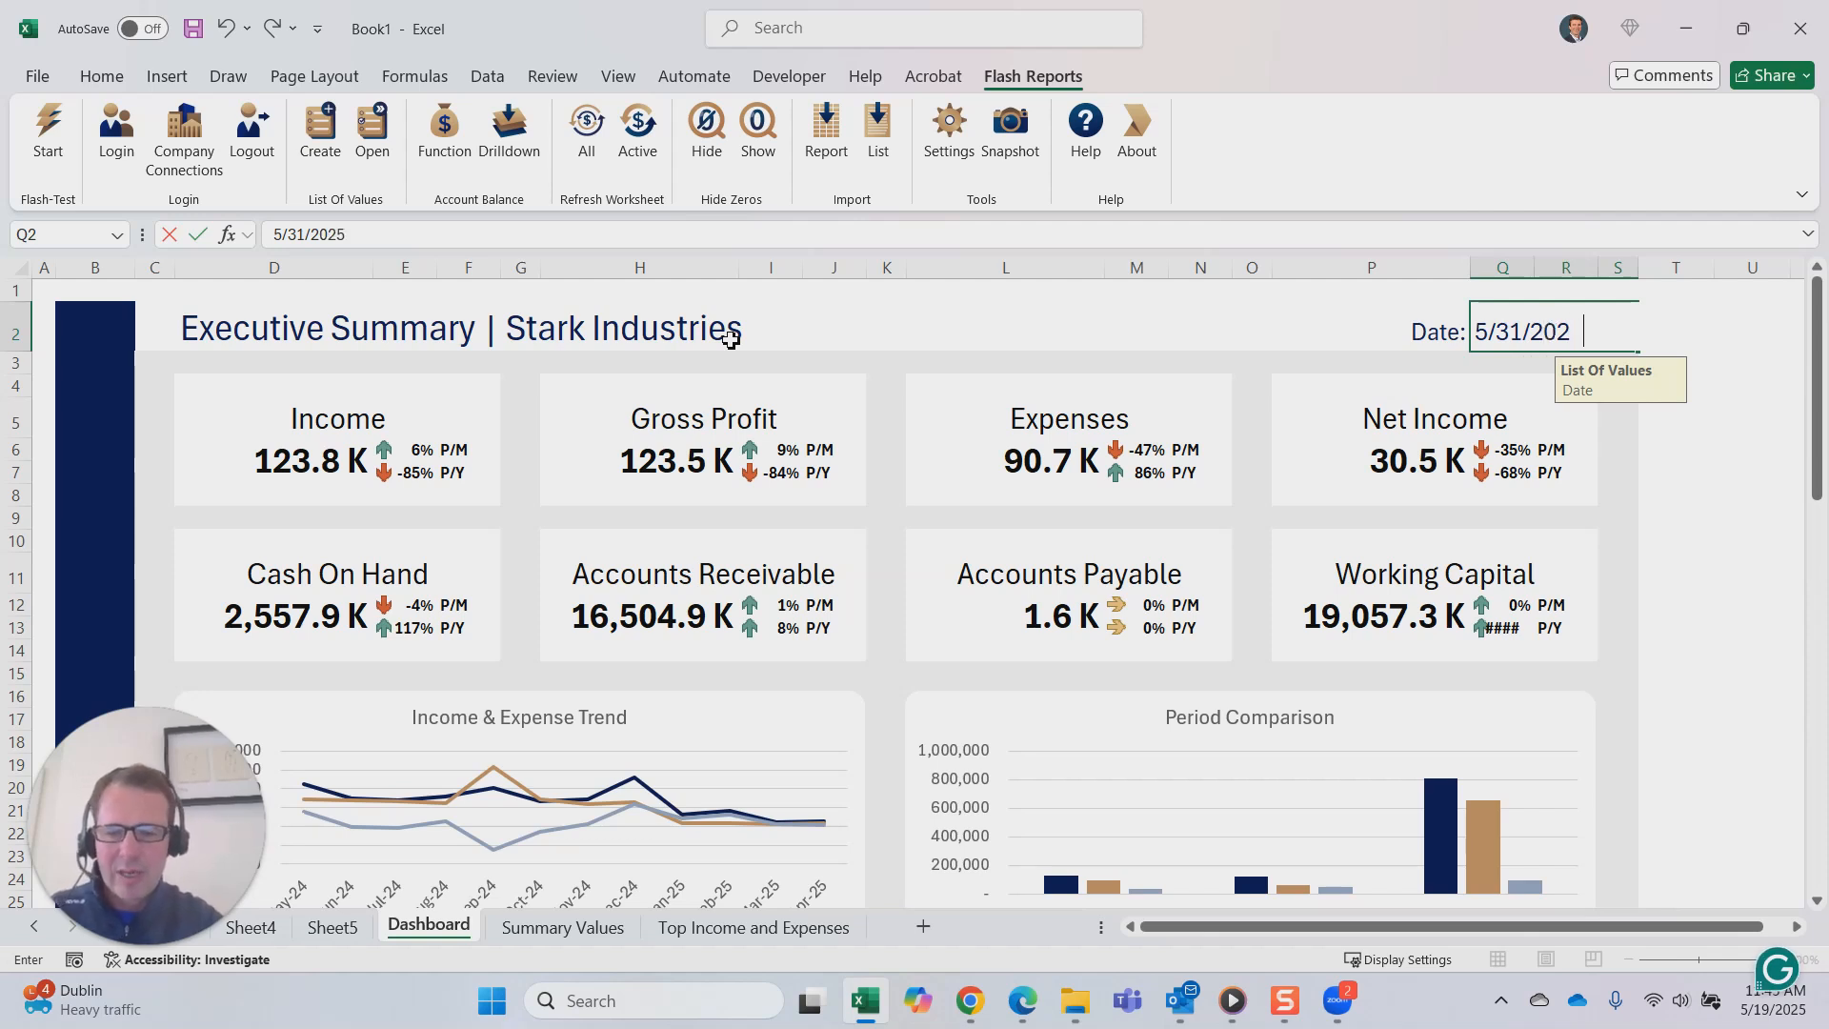
key("Return")
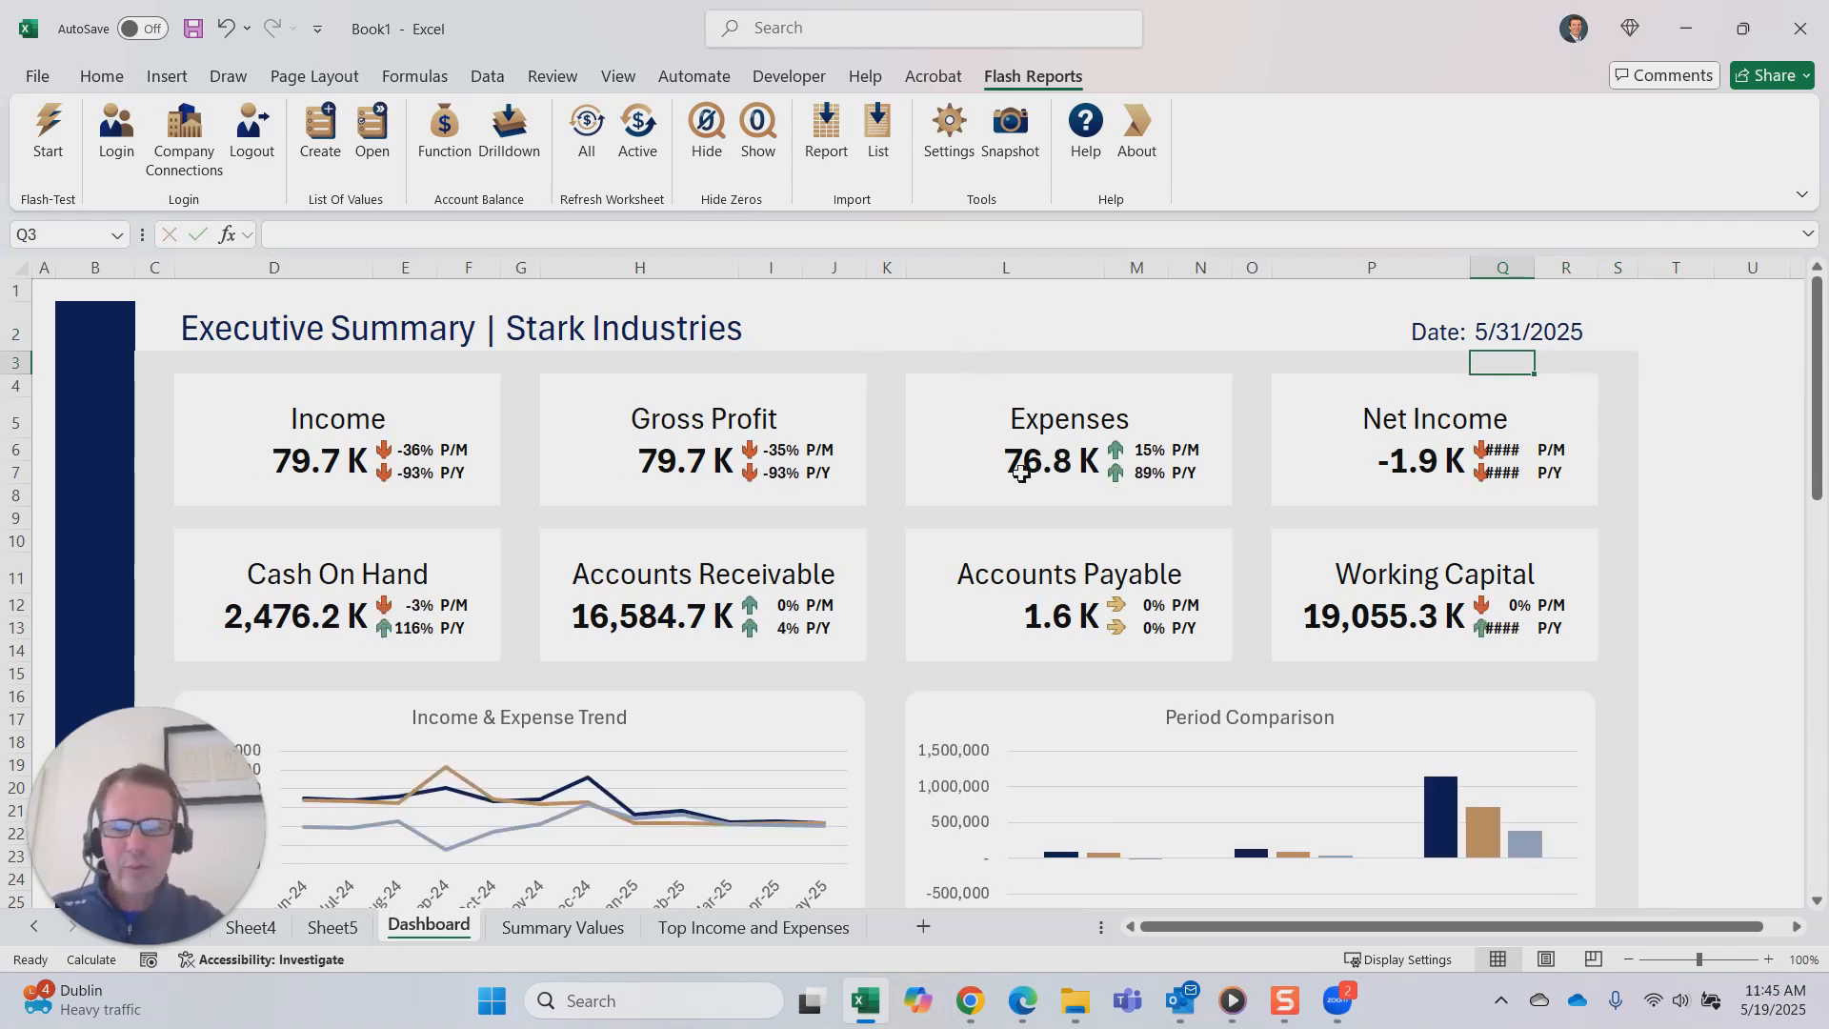
- Review the dashboard's summary cards and charts for the new date
scroll(910, 553, "down", 3)
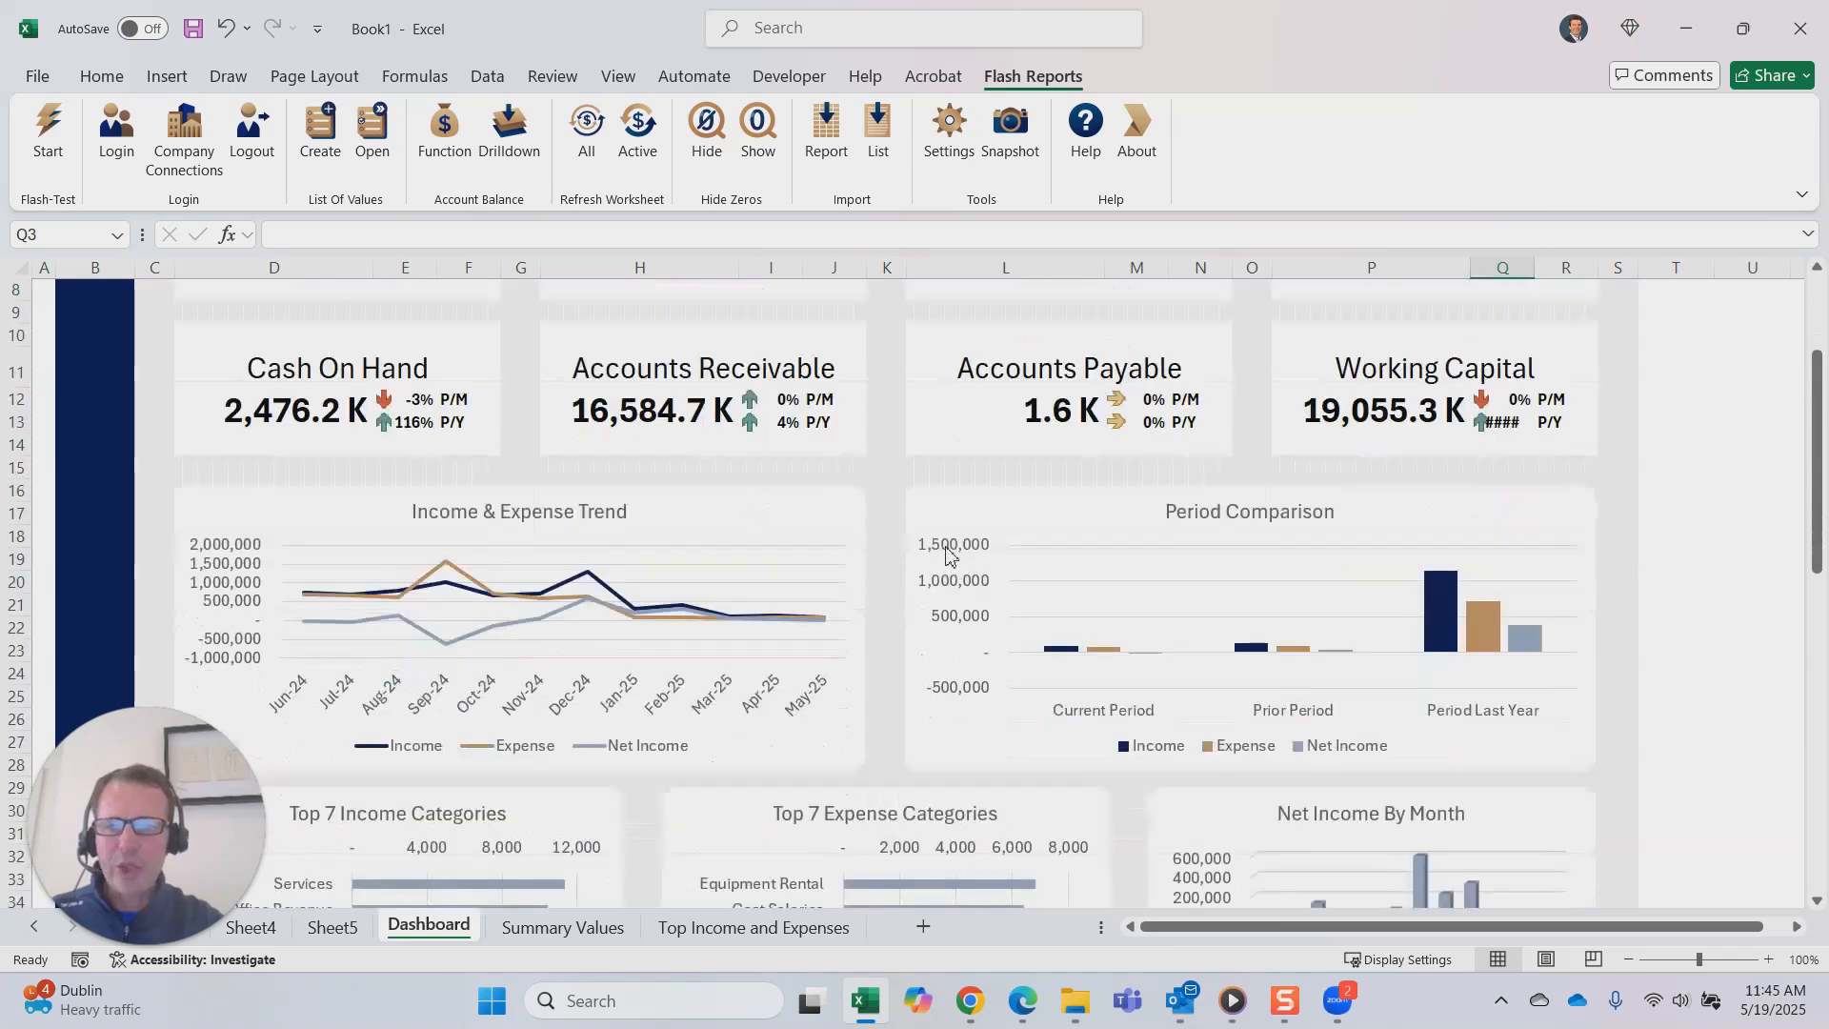
scroll(952, 545, "up", 3)
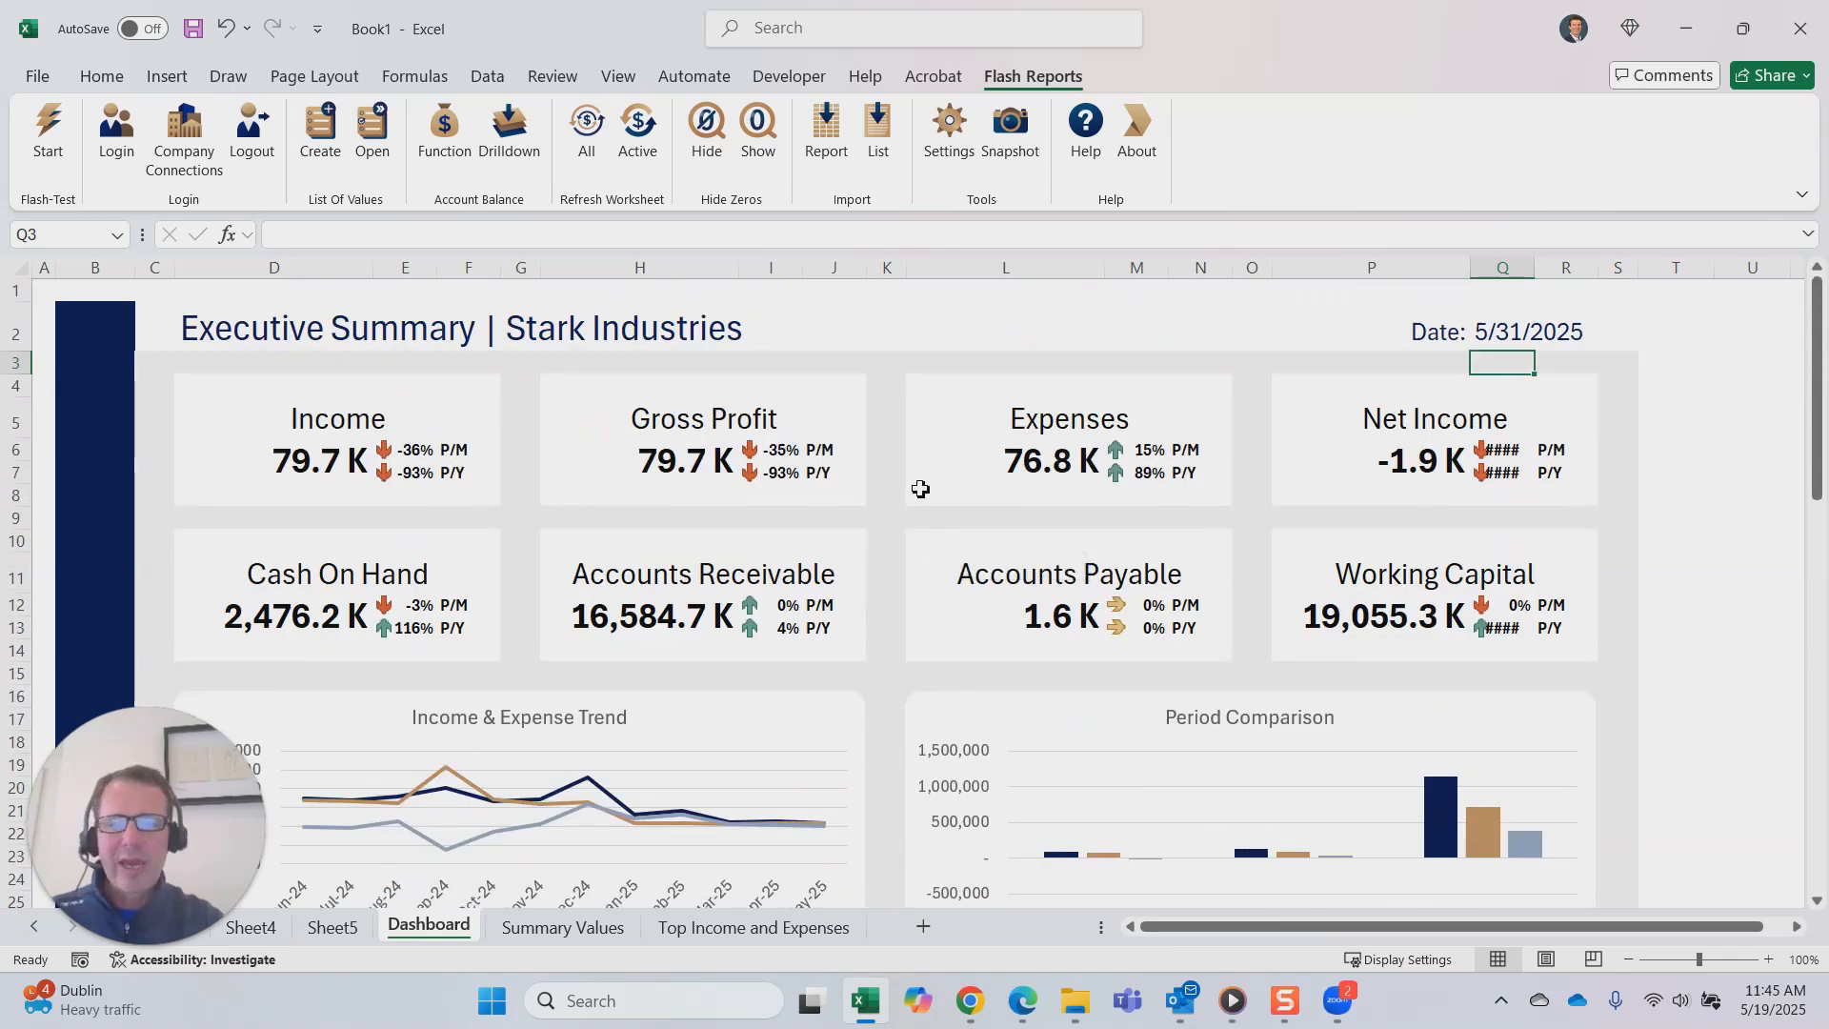
scroll(998, 439, "down", 8)
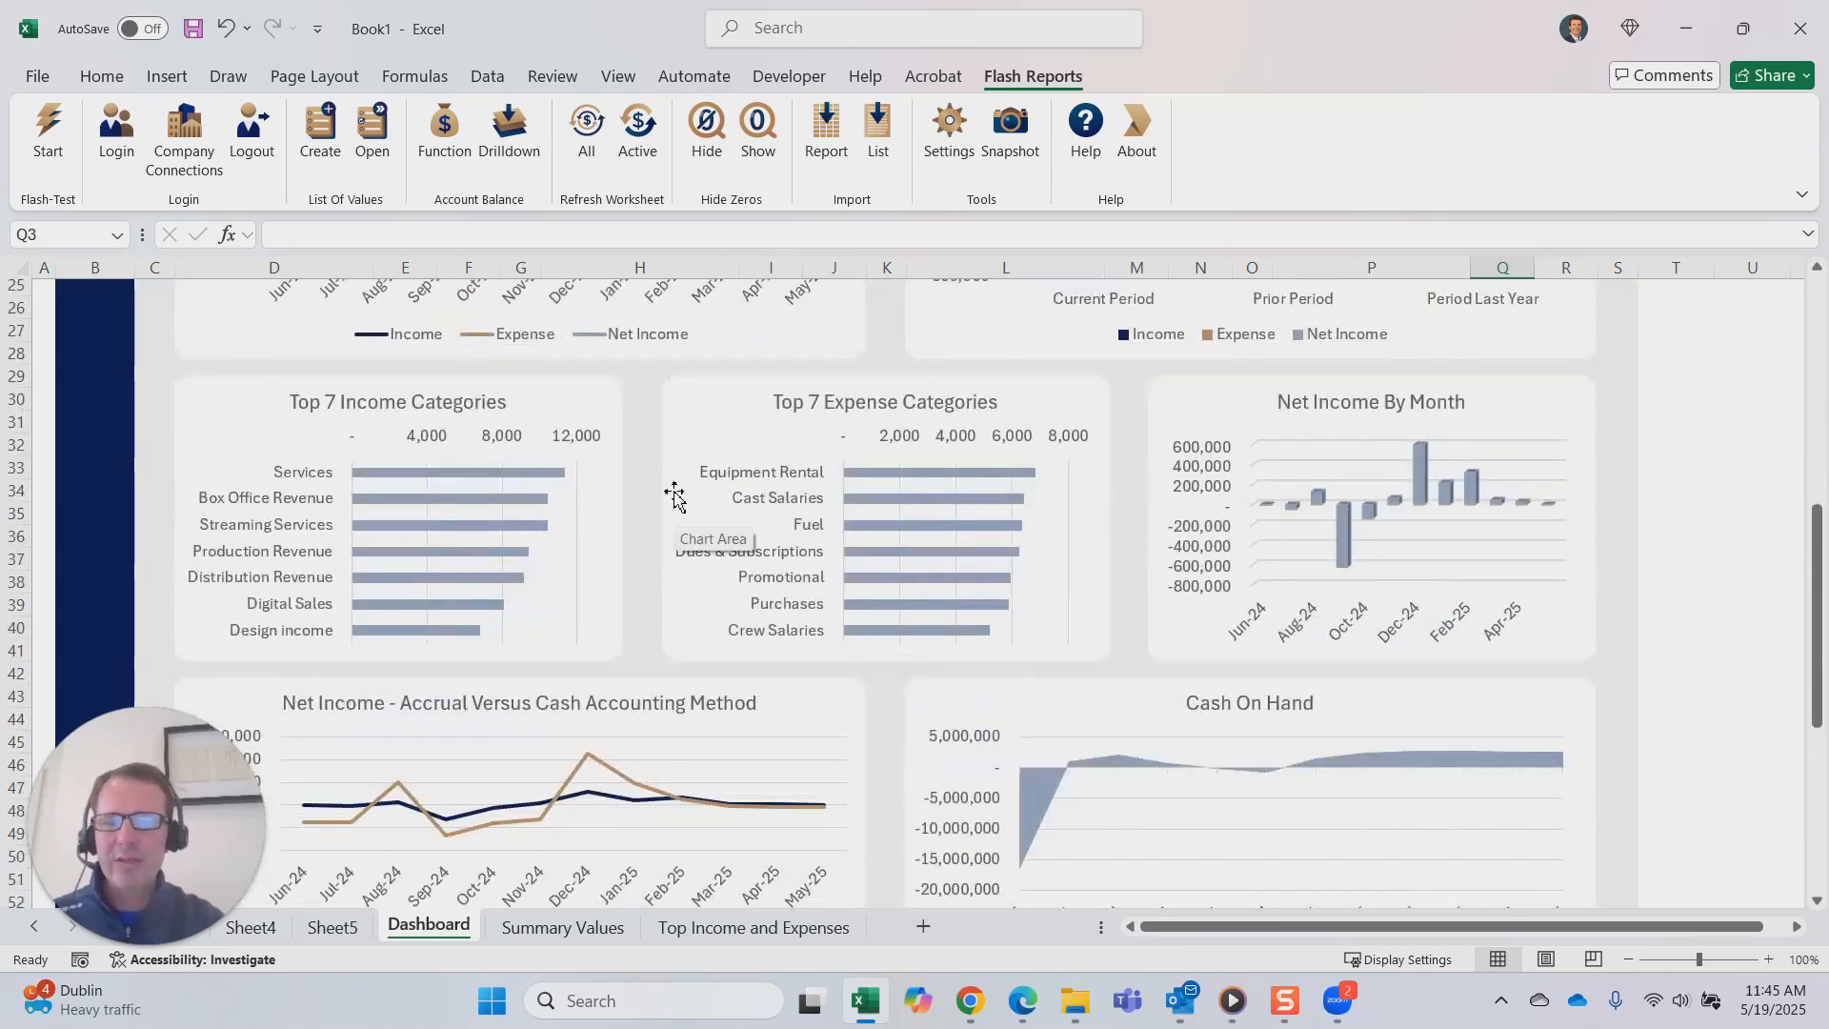
scroll(694, 498, "down", 3)
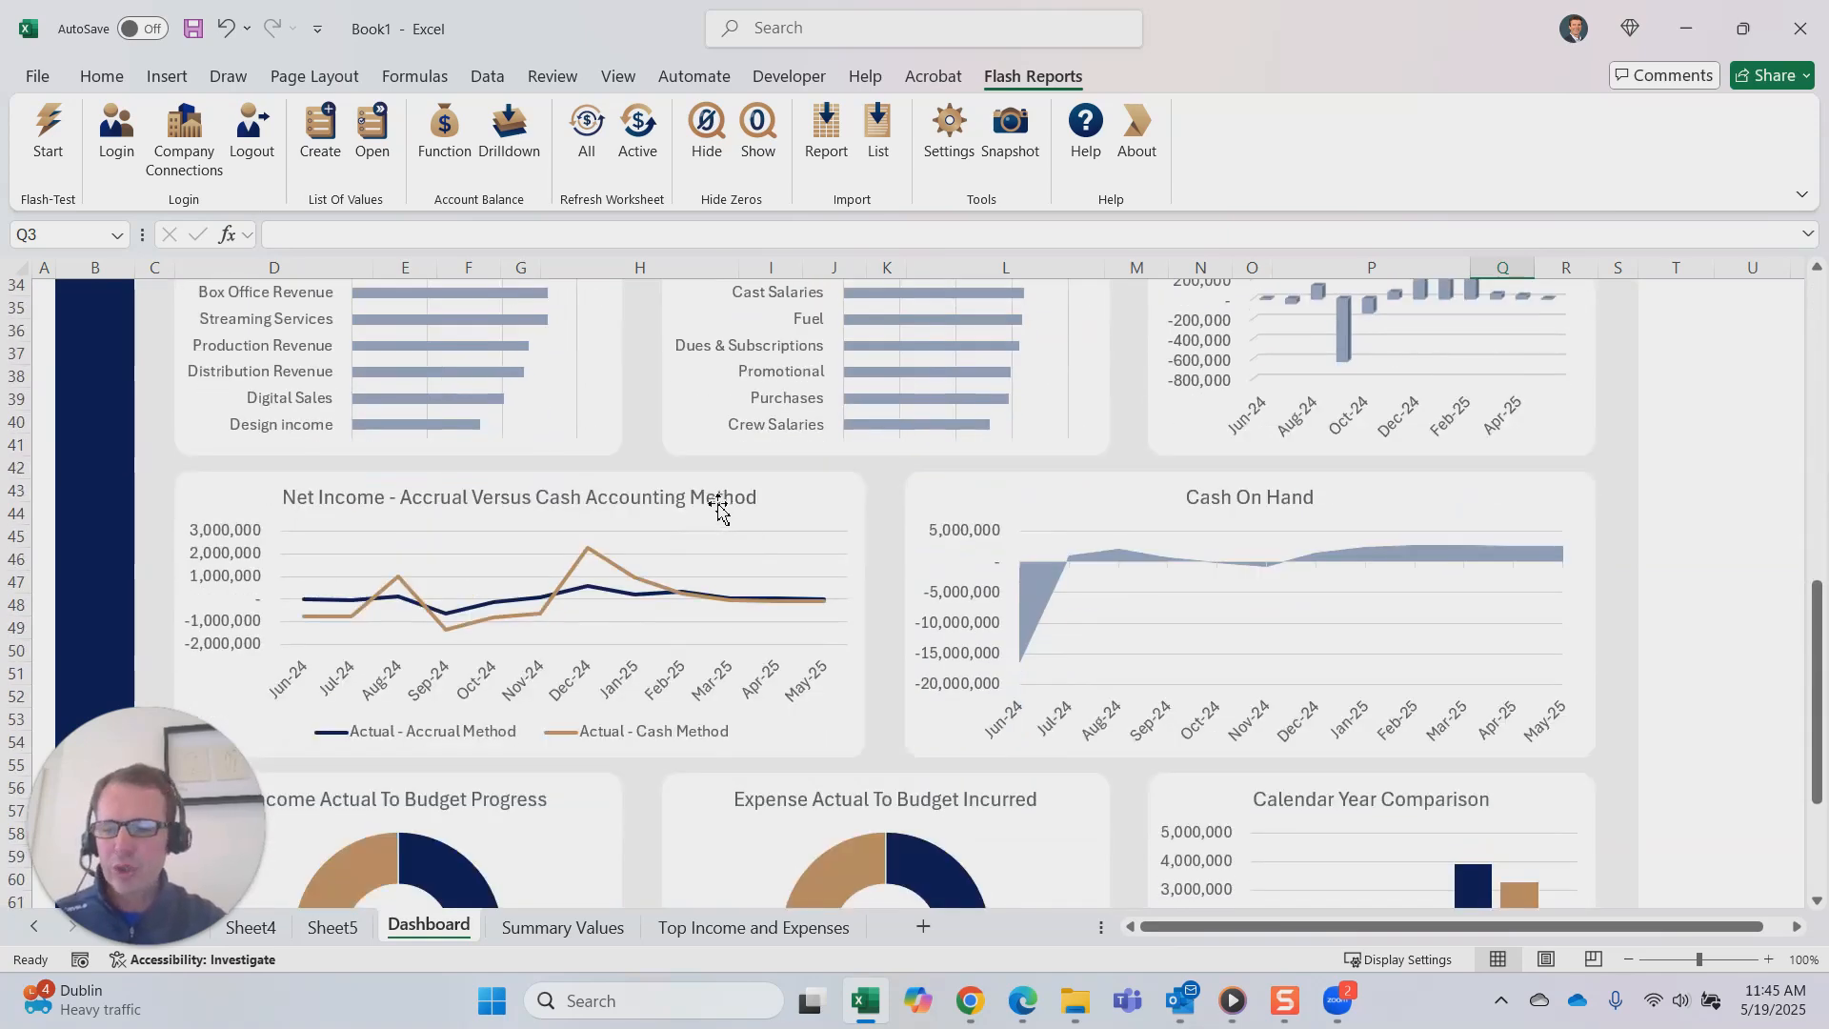
scroll(737, 498, "down", 1, "ctrl")
scroll(837, 502, "up", 10)
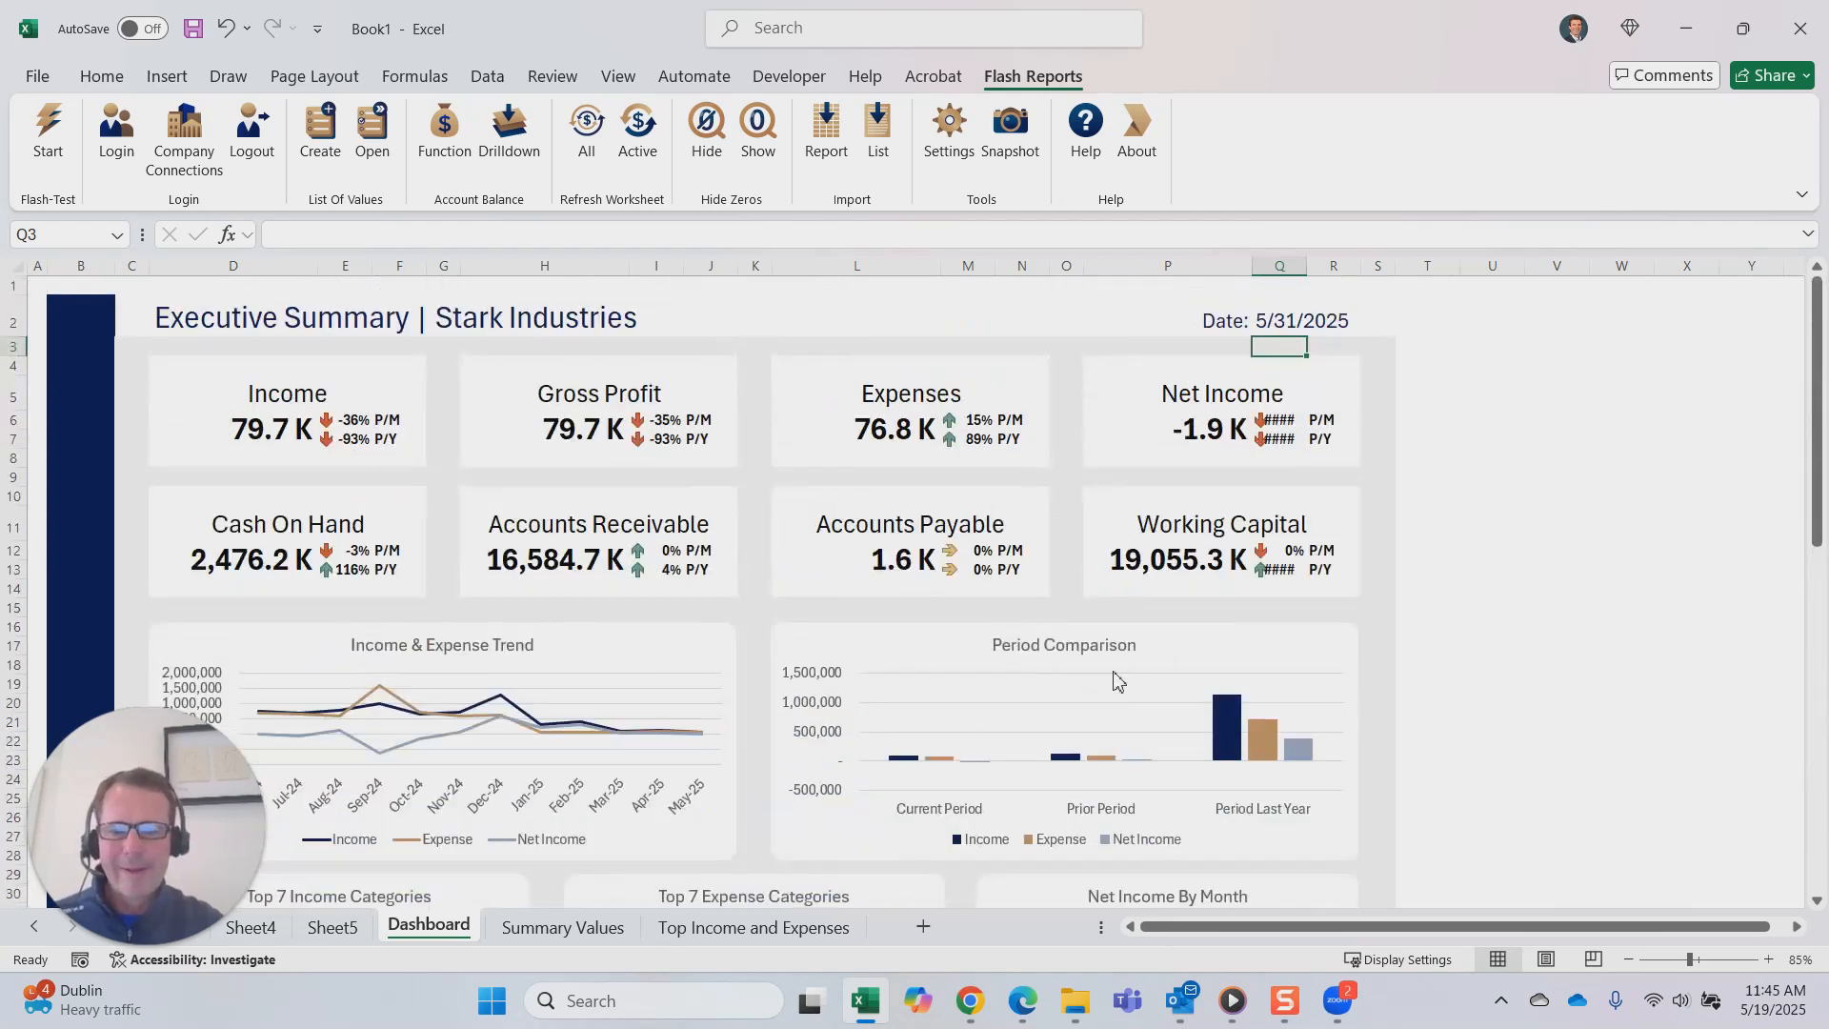
- Start another report import and list the reports available under the Detailed Reports type
left_click(827, 133)
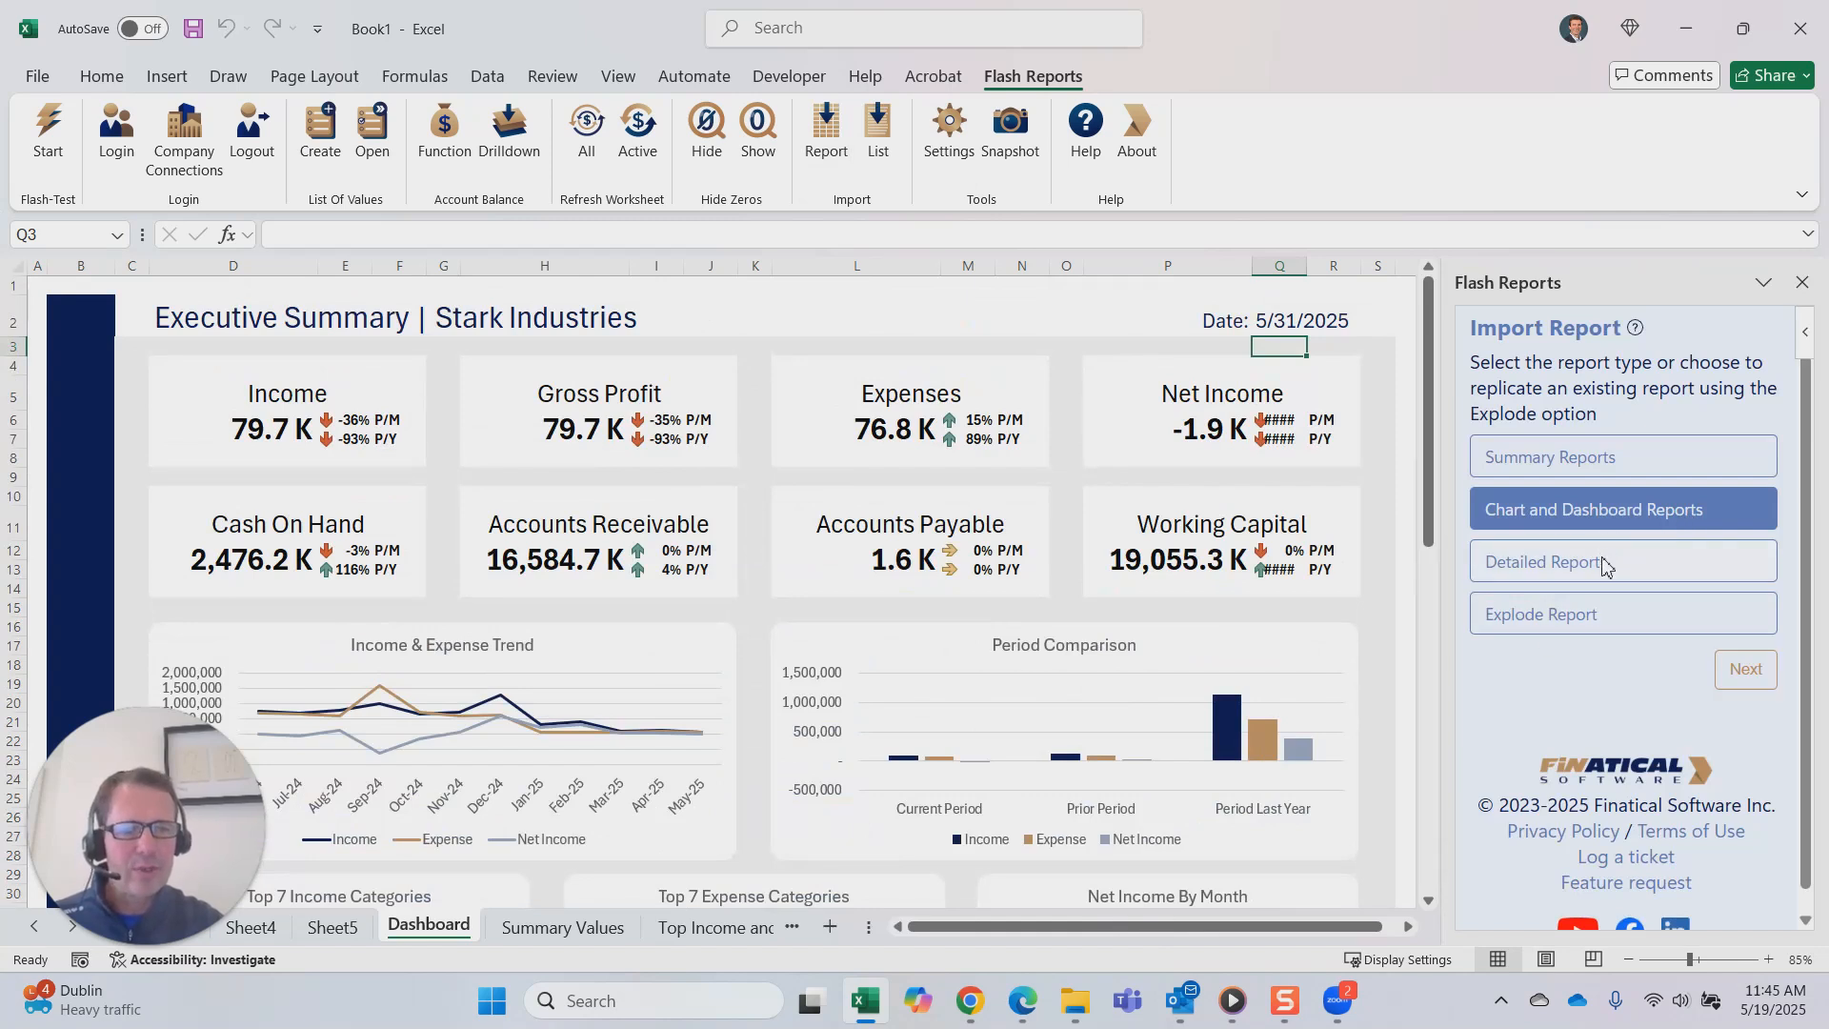
left_click(1610, 563)
left_click(1747, 669)
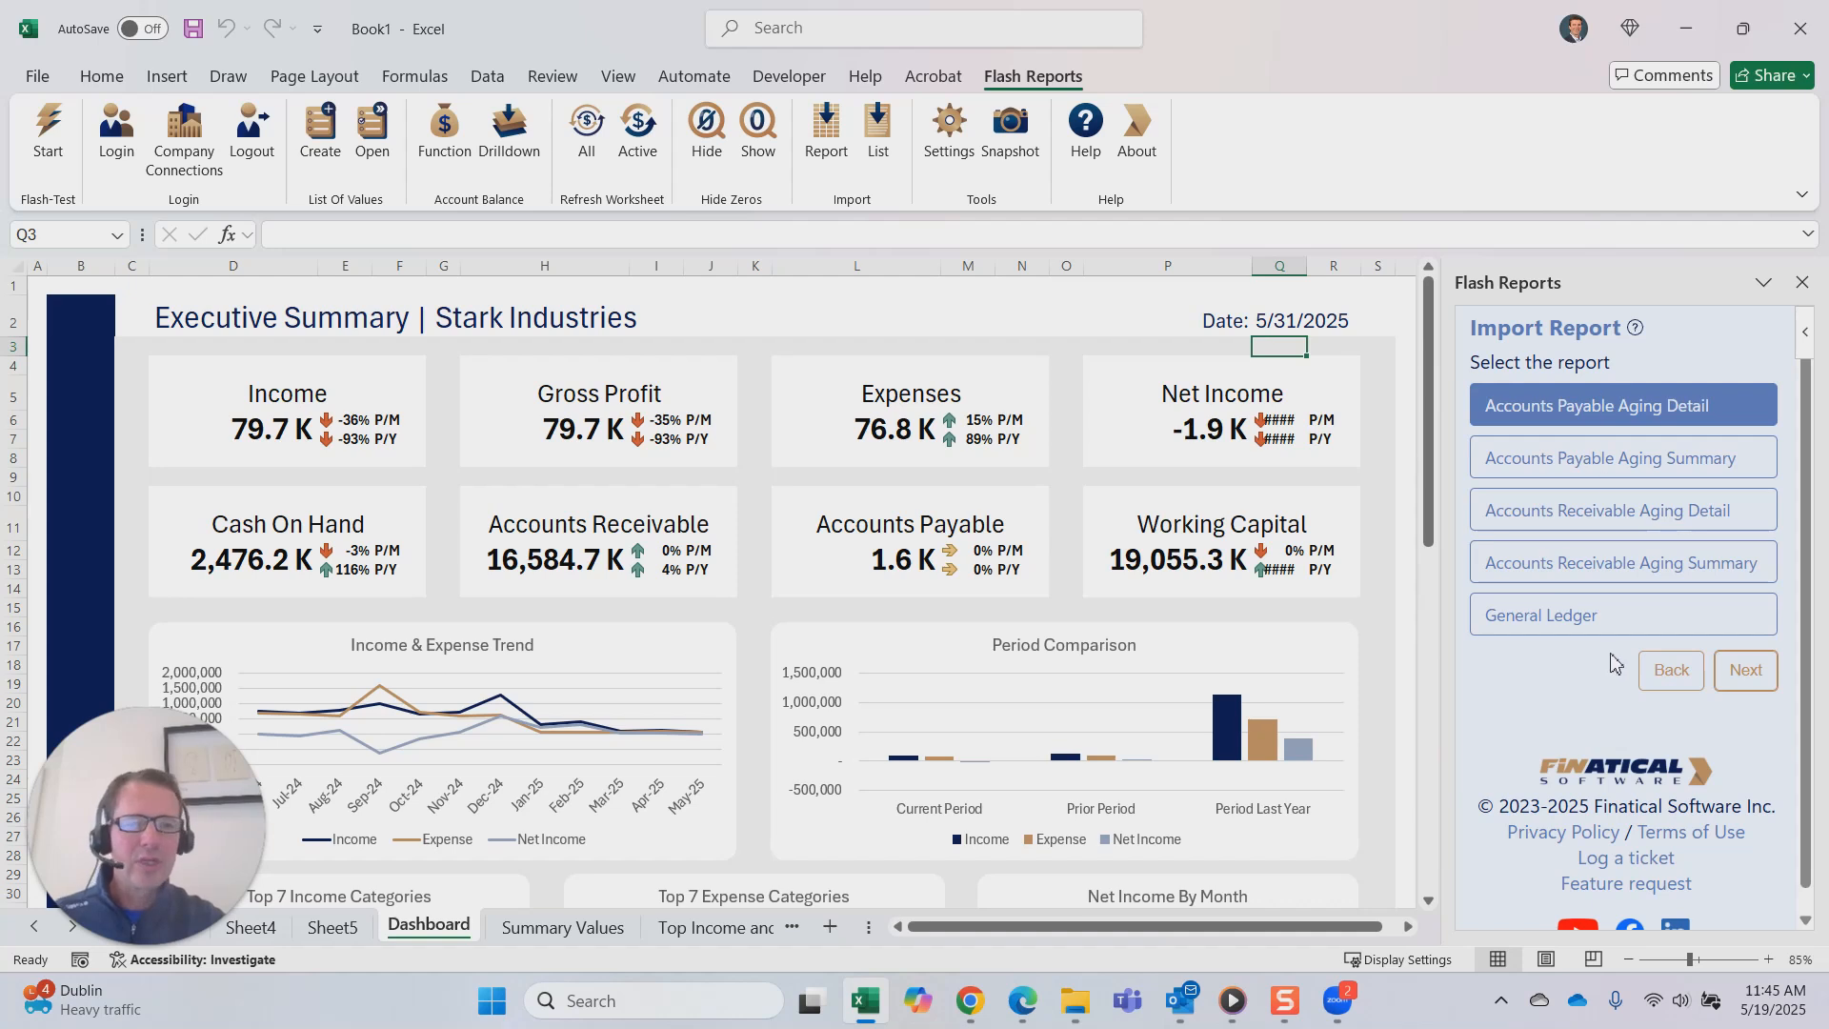
- Restart the report import with the Explode Report type and read its instructions, company and filter options
left_click(825, 133)
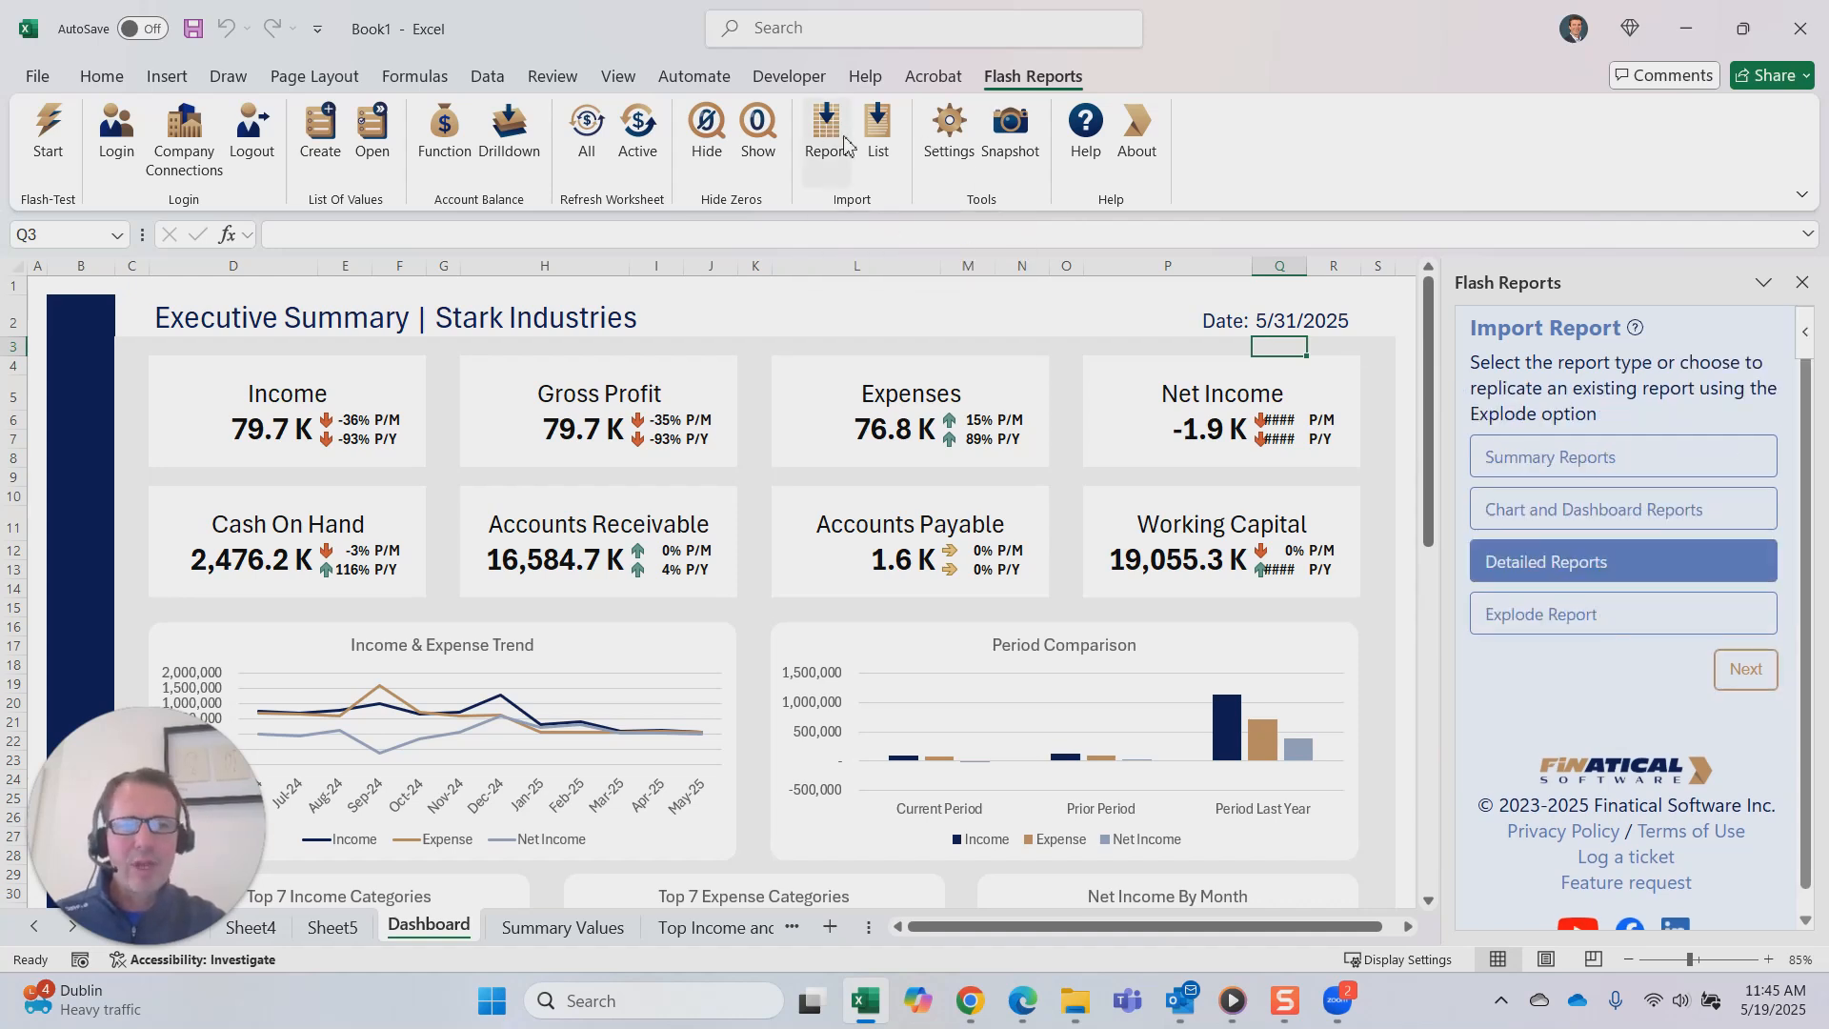
left_click(1608, 621)
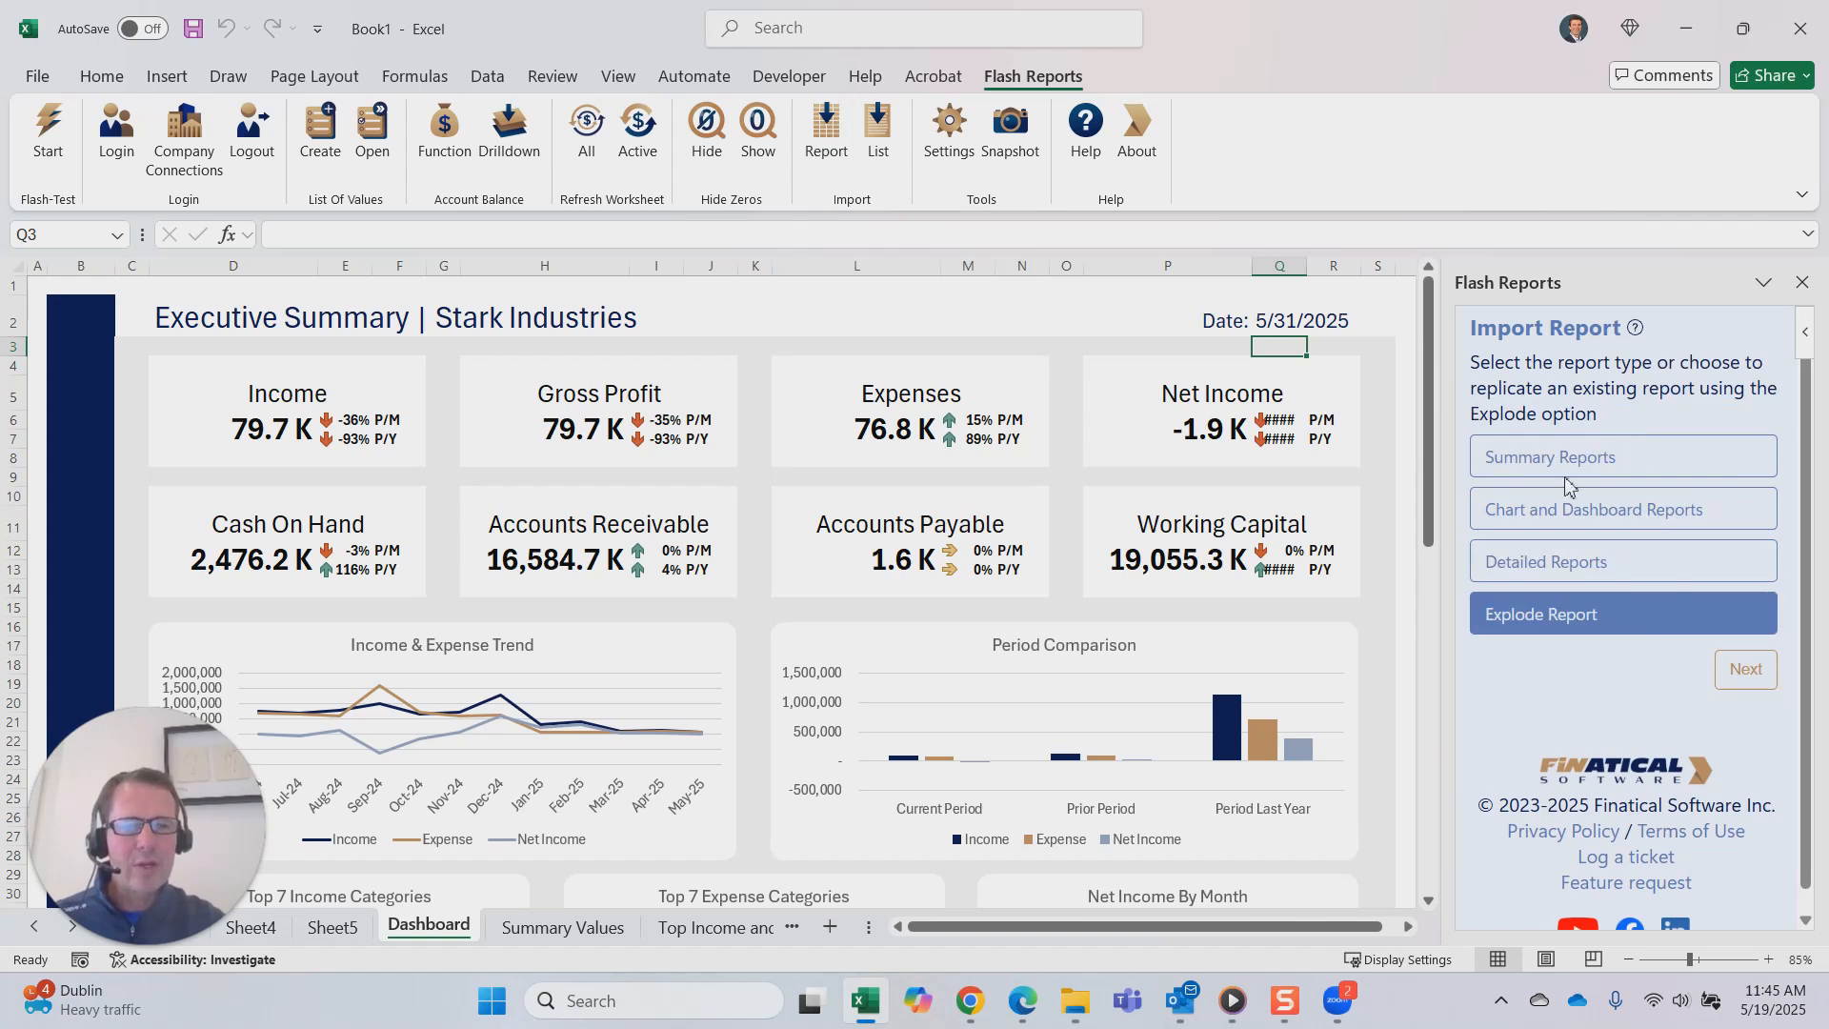
left_click(1747, 670)
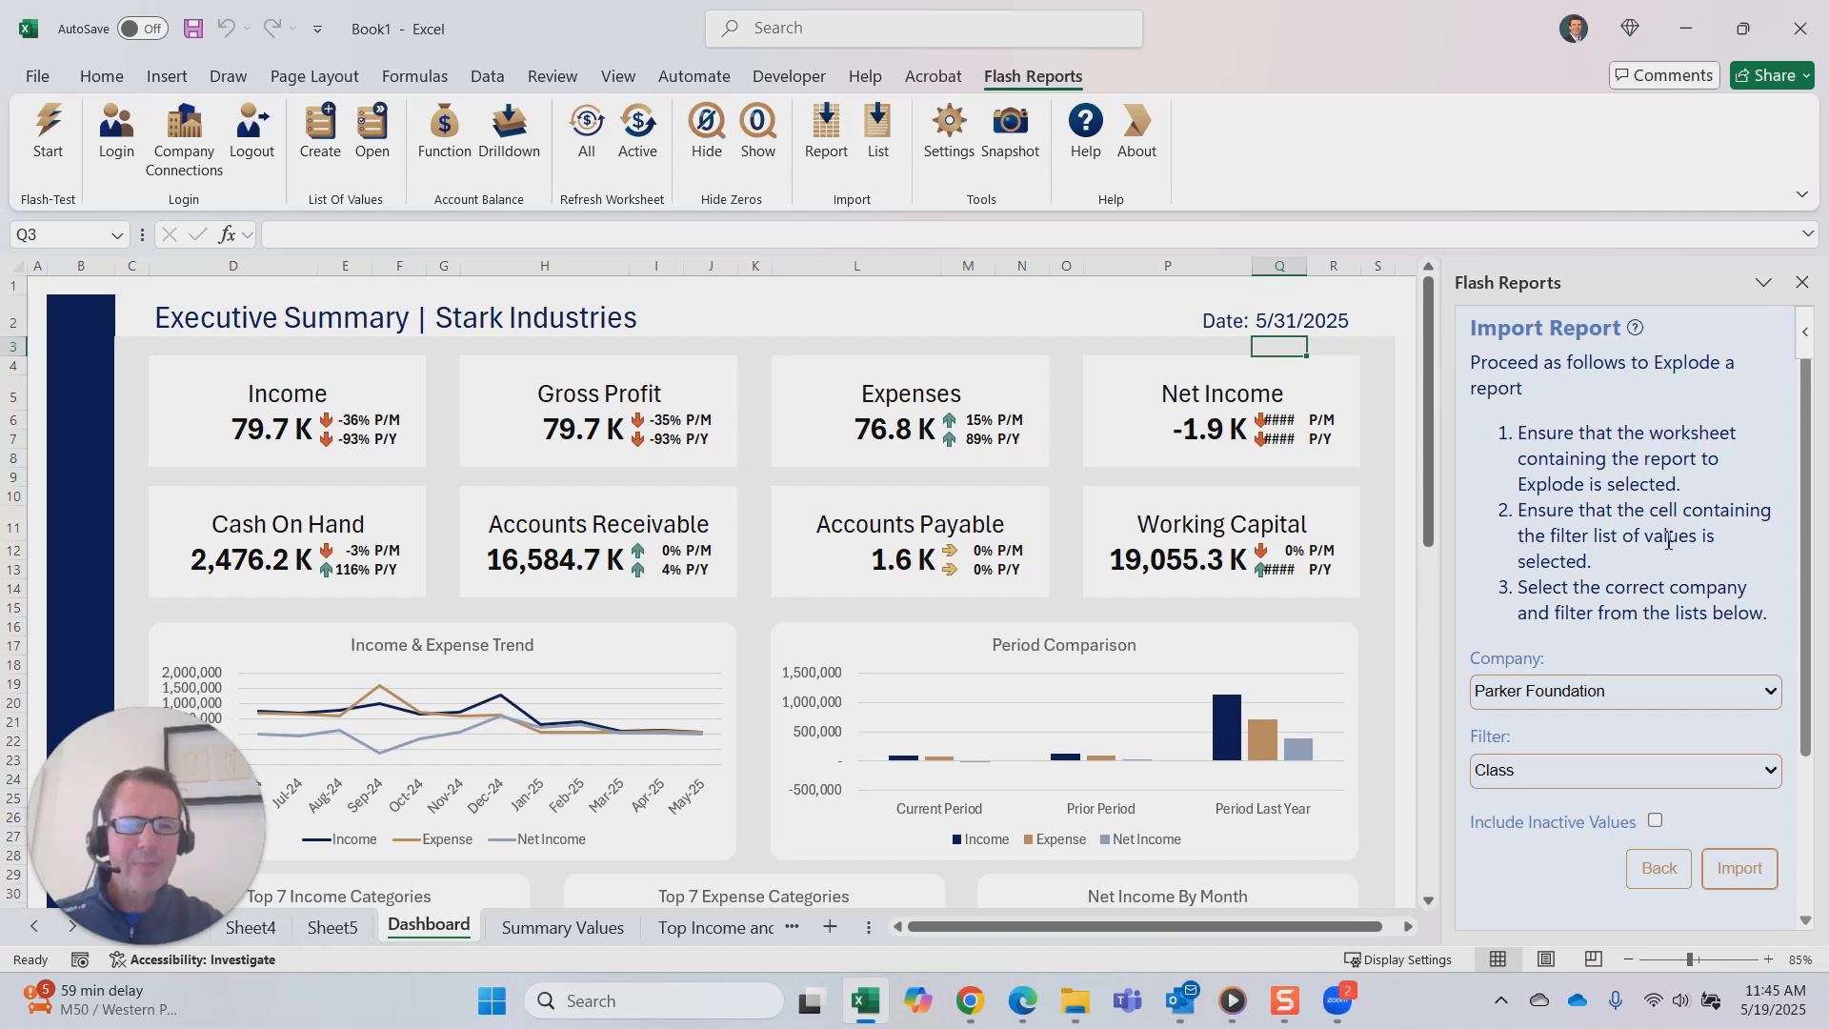
scroll(1672, 548, "down", 3)
scroll(1668, 542, "up", 2)
scroll(1668, 543, "up", 1)
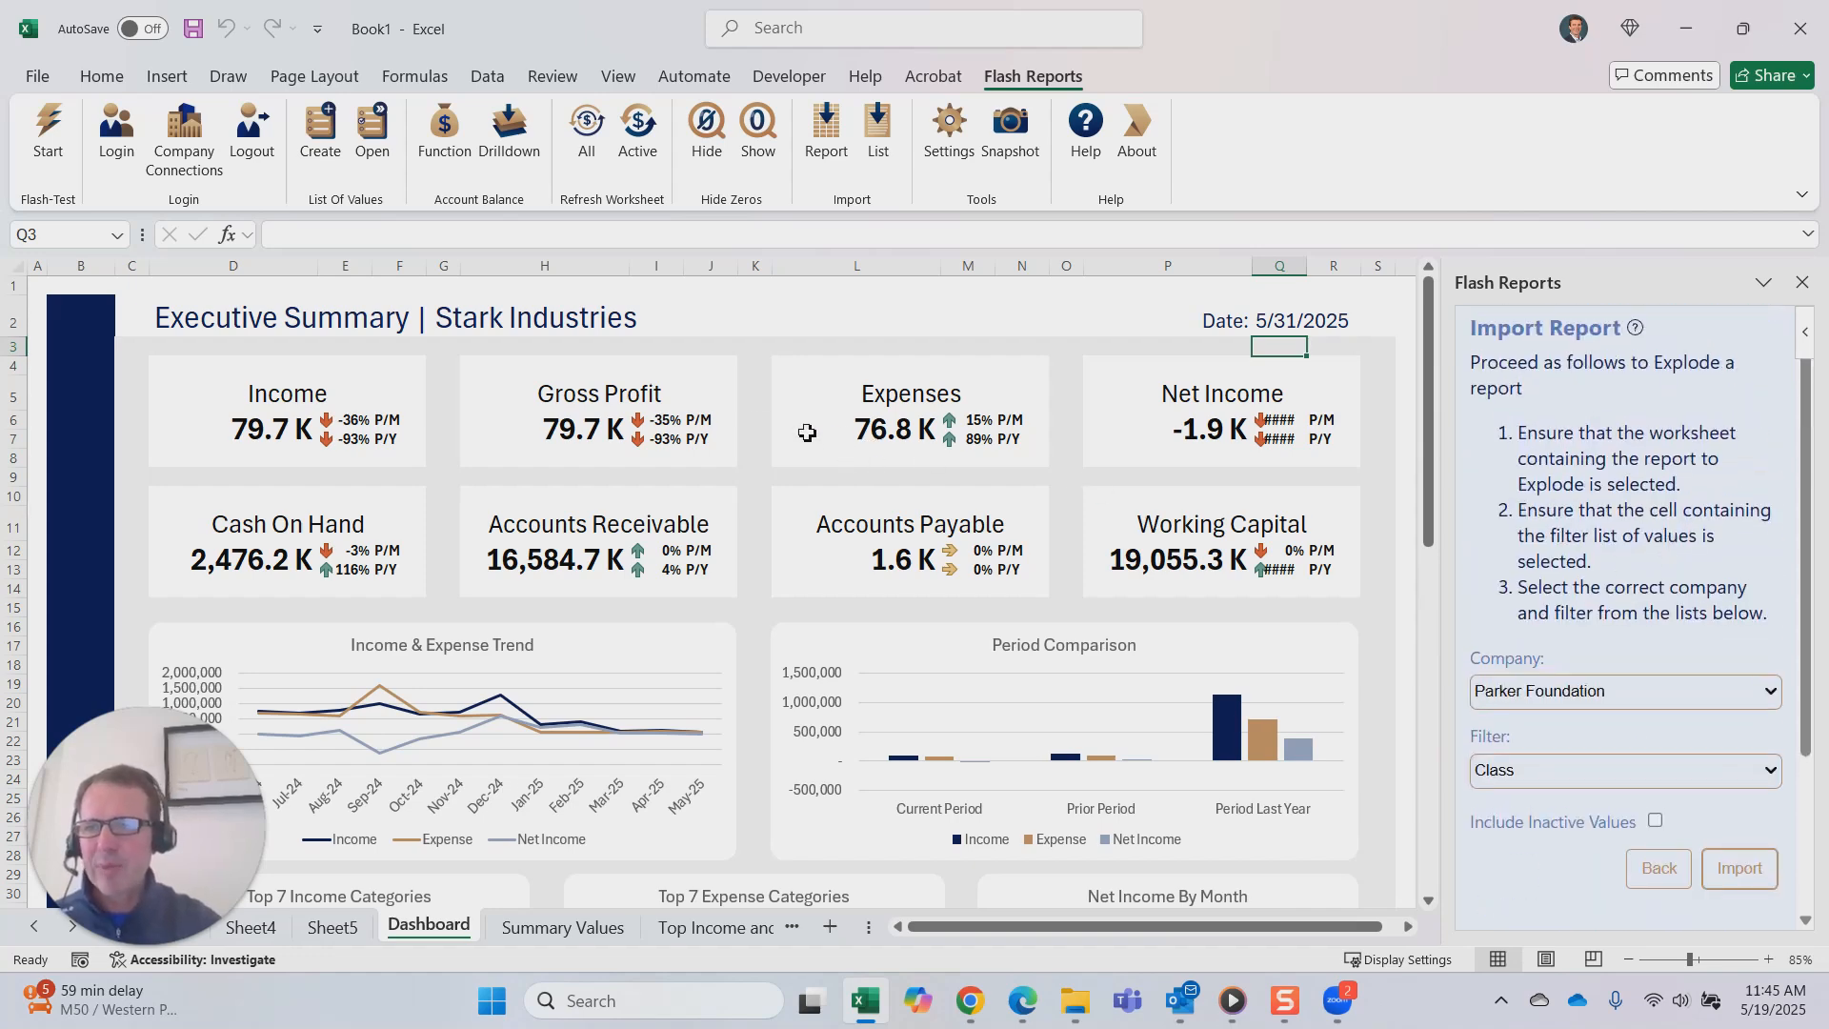
- Switch to Chrome, open the Finatical Software YouTube channel, and browse its list of videos
right_click(970, 1000)
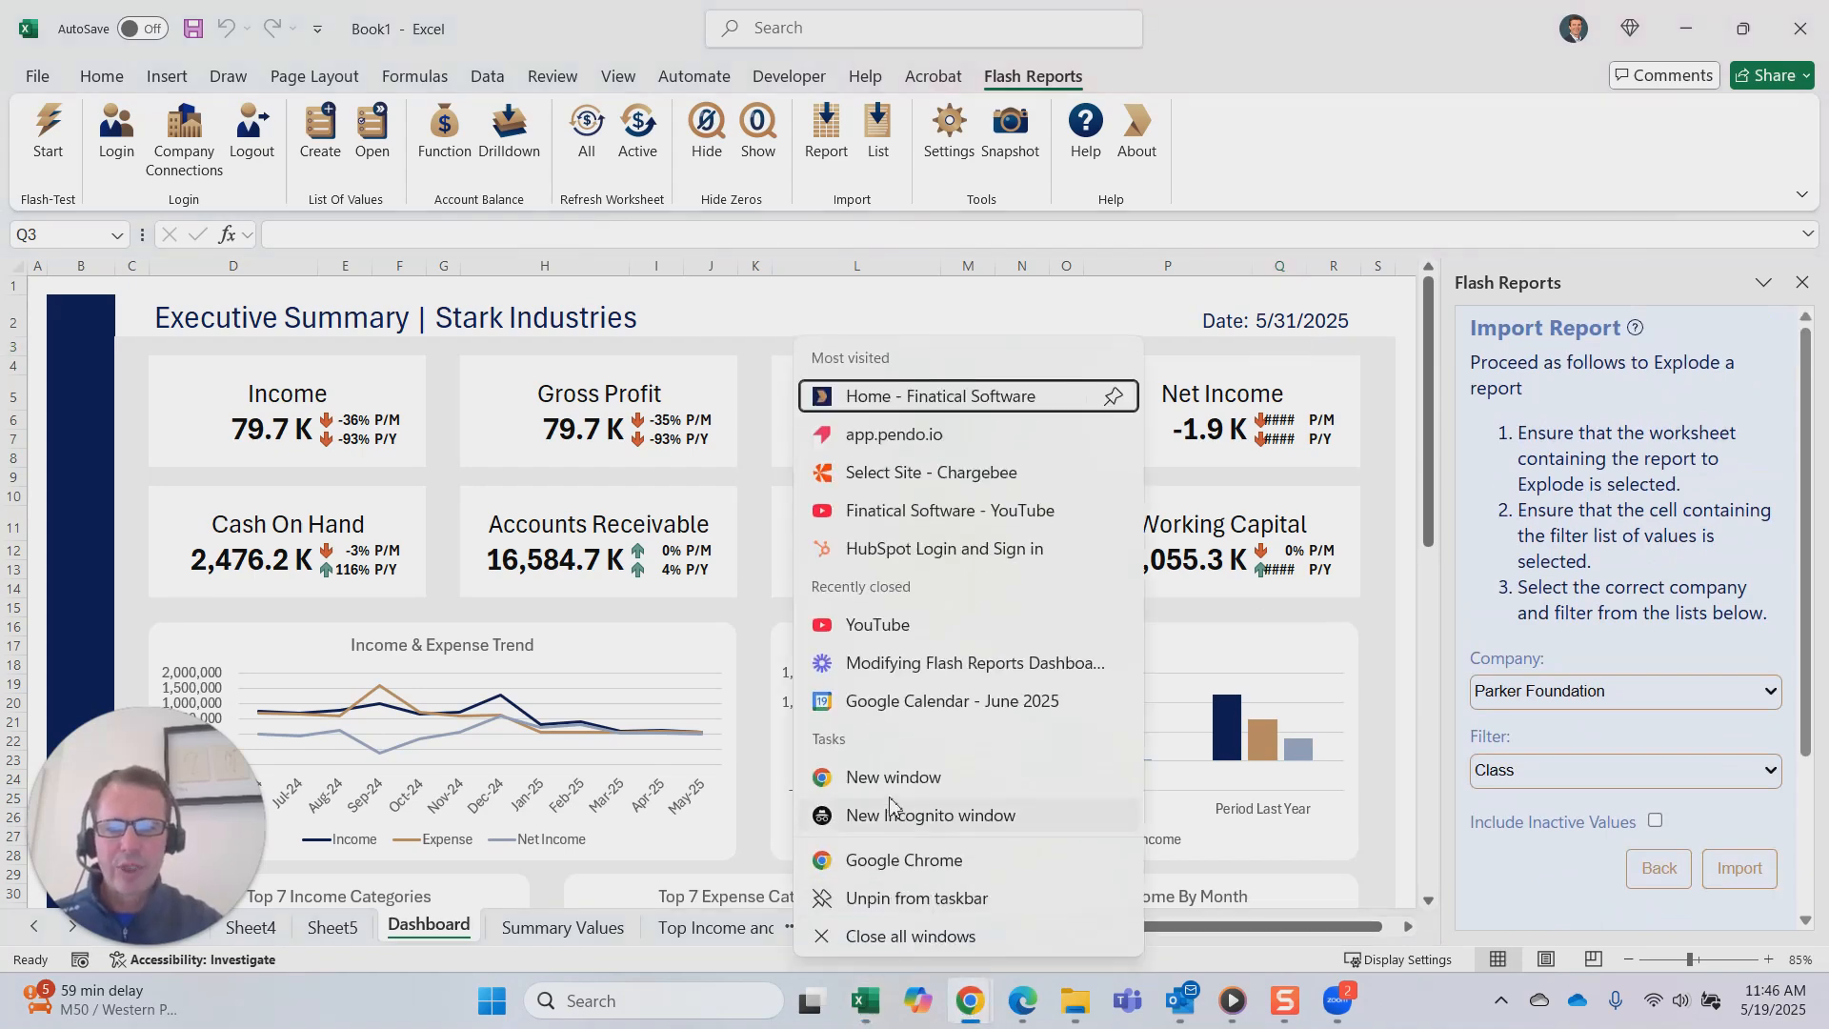
left_click(838, 509)
scroll(876, 517, "down", 3)
scroll(876, 517, "down", 3)
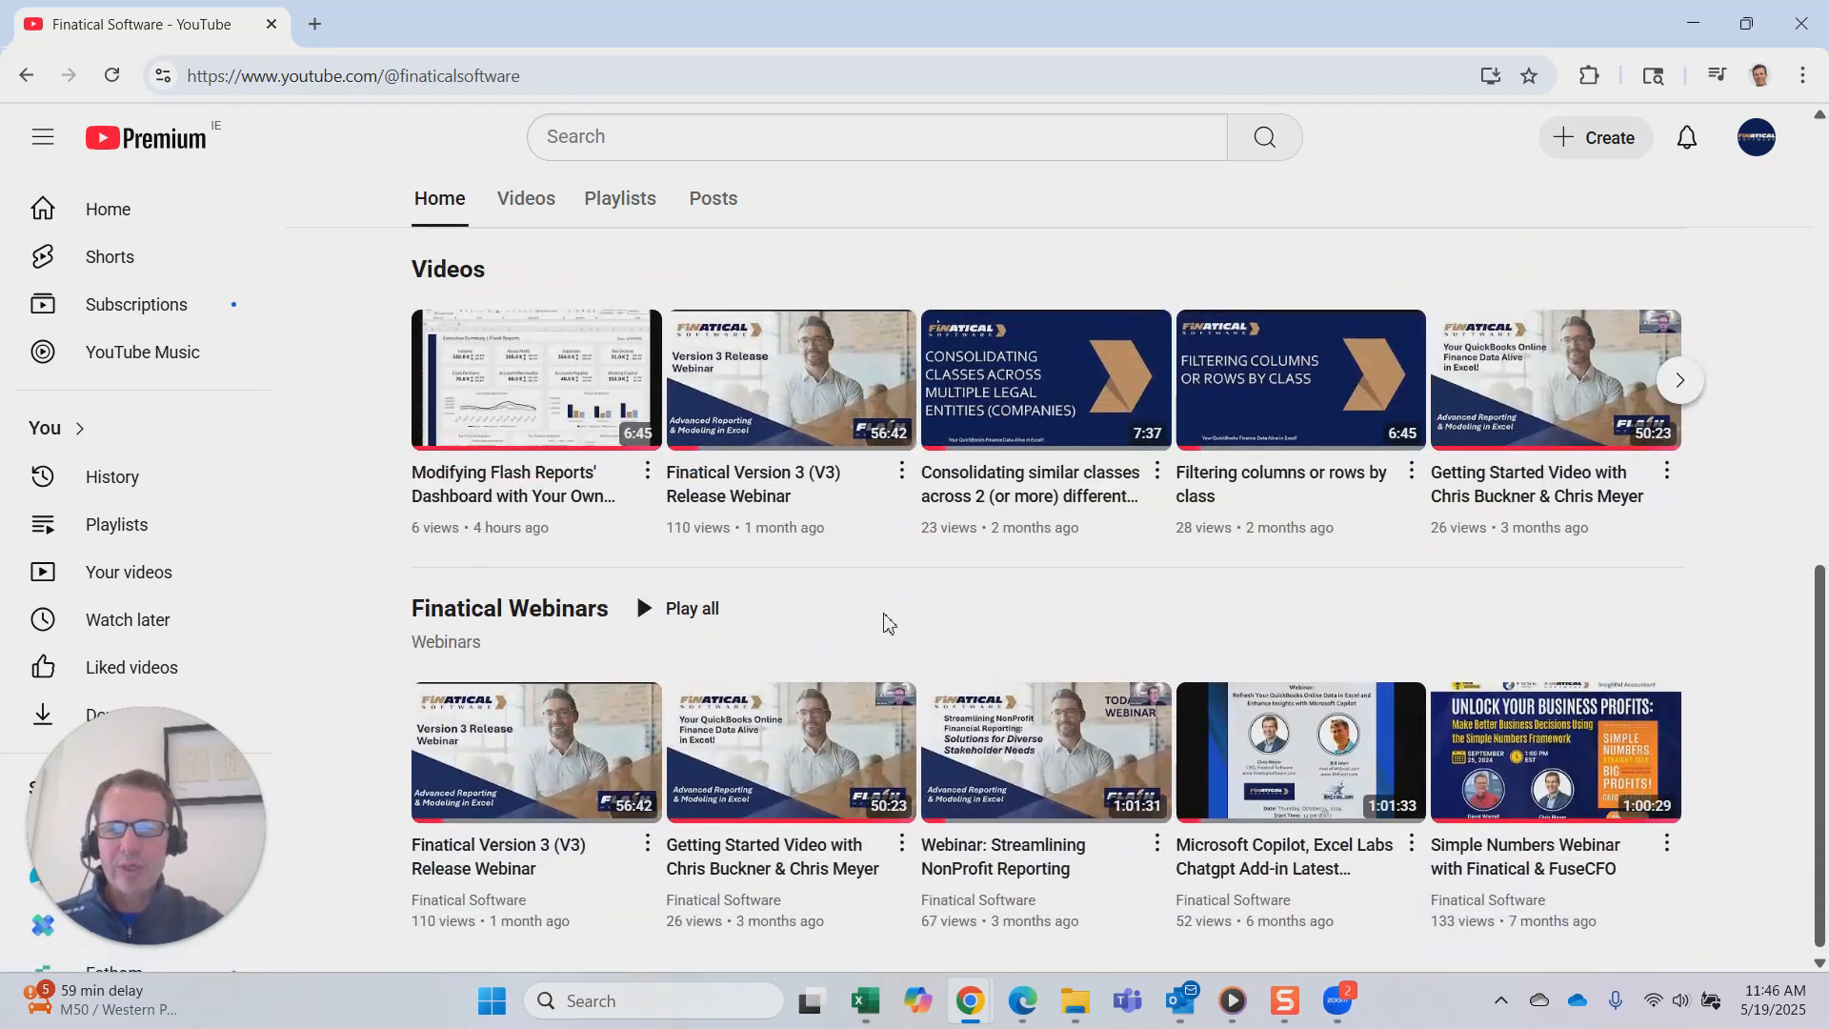
scroll(886, 620, "up", 6)
left_click(557, 267)
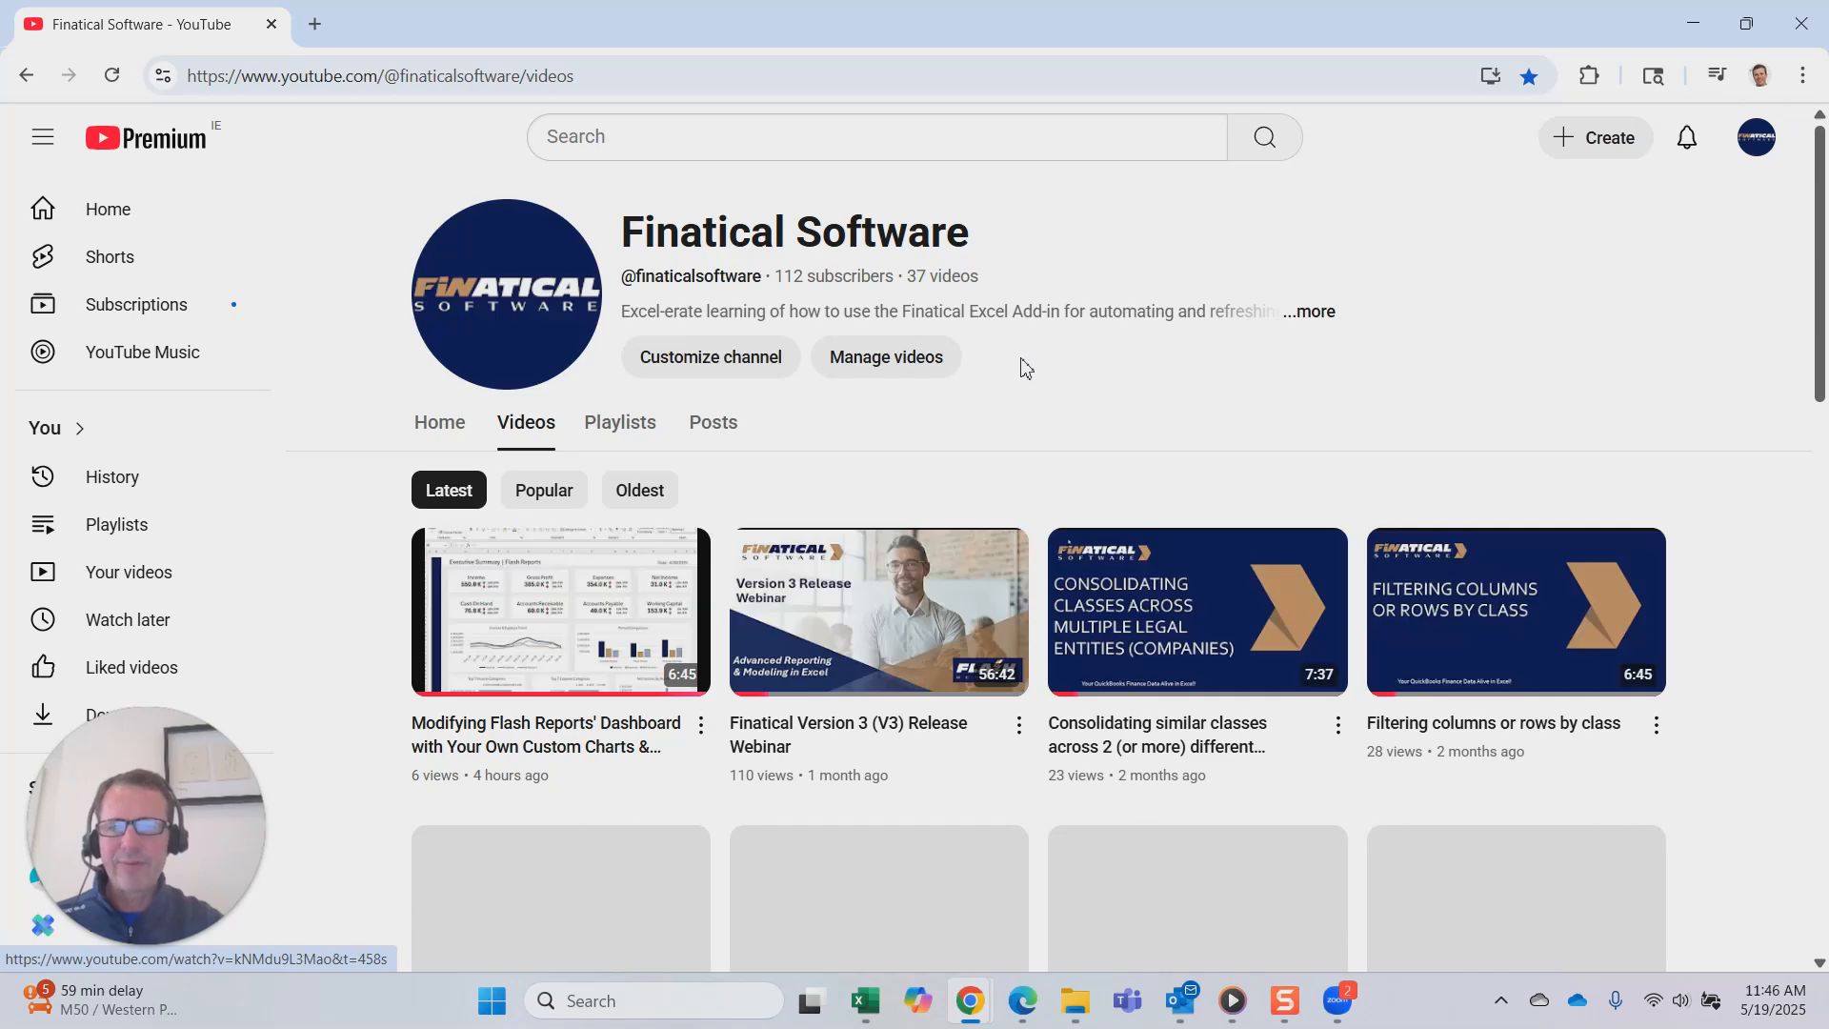
scroll(1020, 368, "down", 4)
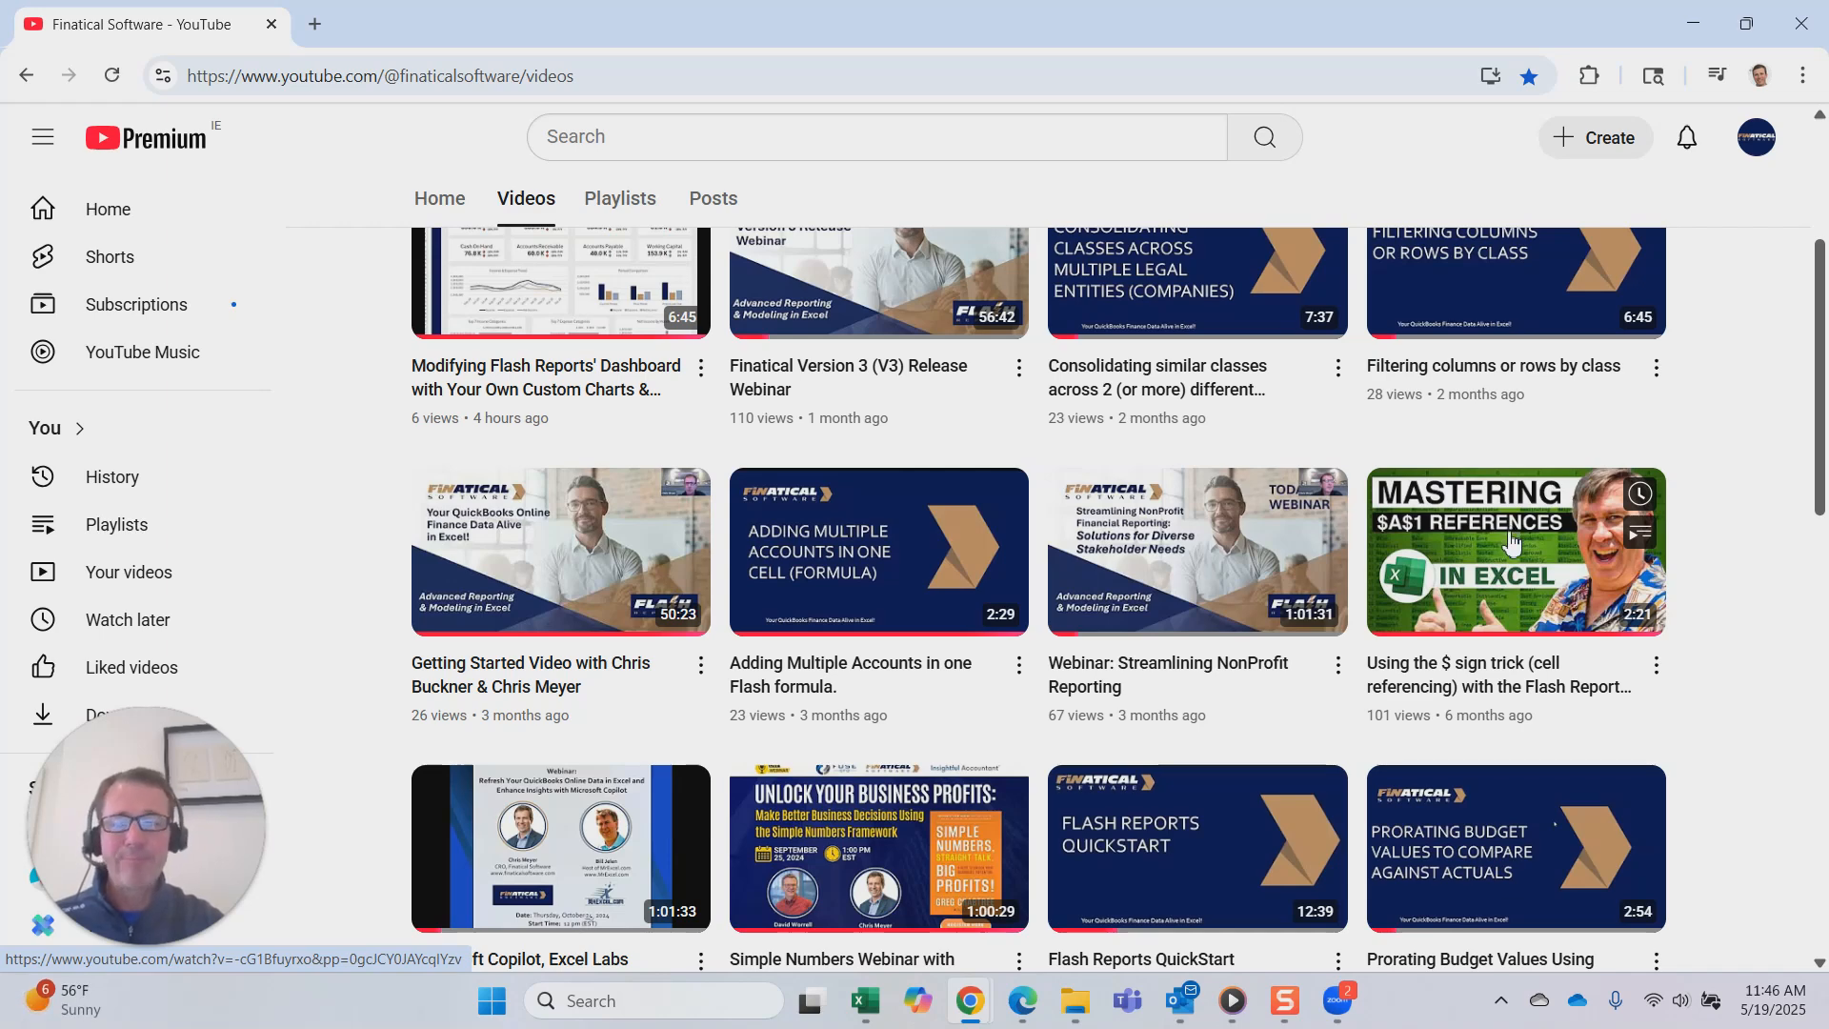
scroll(1522, 549, "up", 1)
scroll(1521, 550, "up", 4)
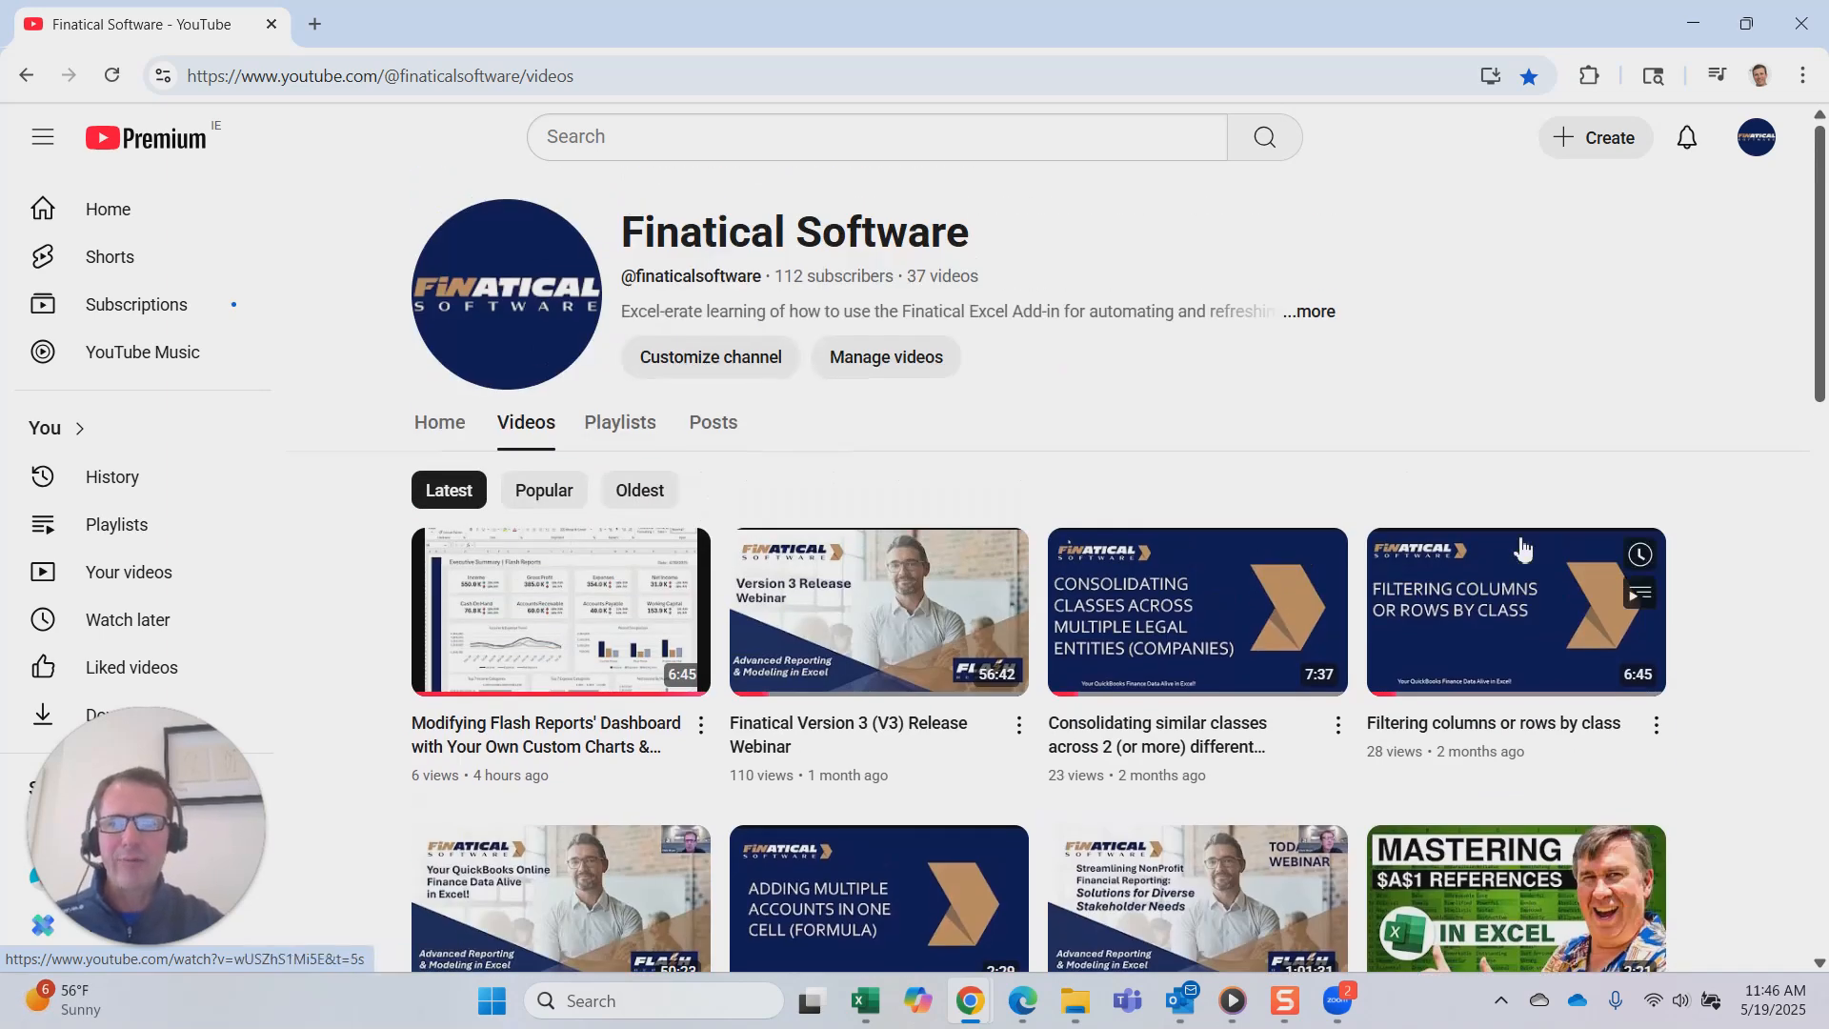